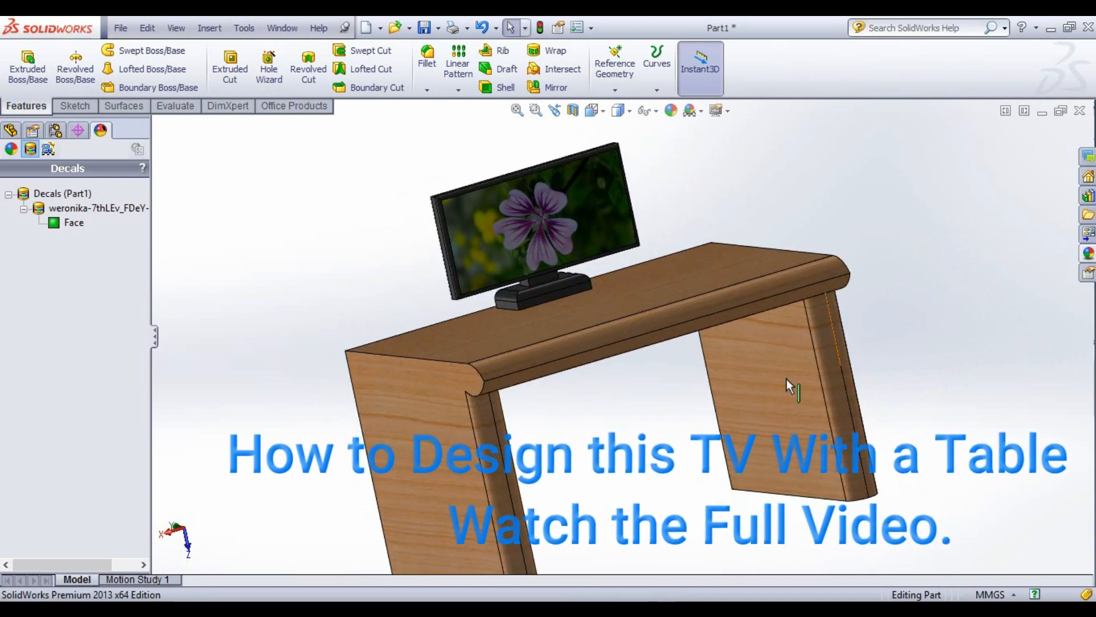
pyautogui.moveTo(866, 321); pyautogui.dragTo(687, 415, button='middle')
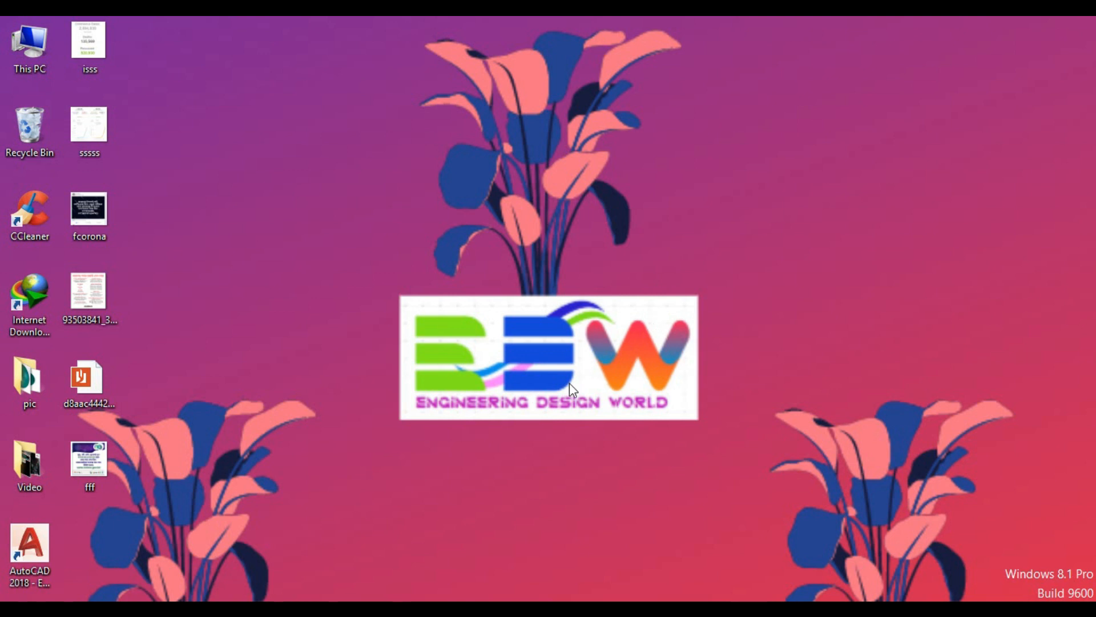
pyautogui.rightClick(825, 286)
pyautogui.click(865, 328)
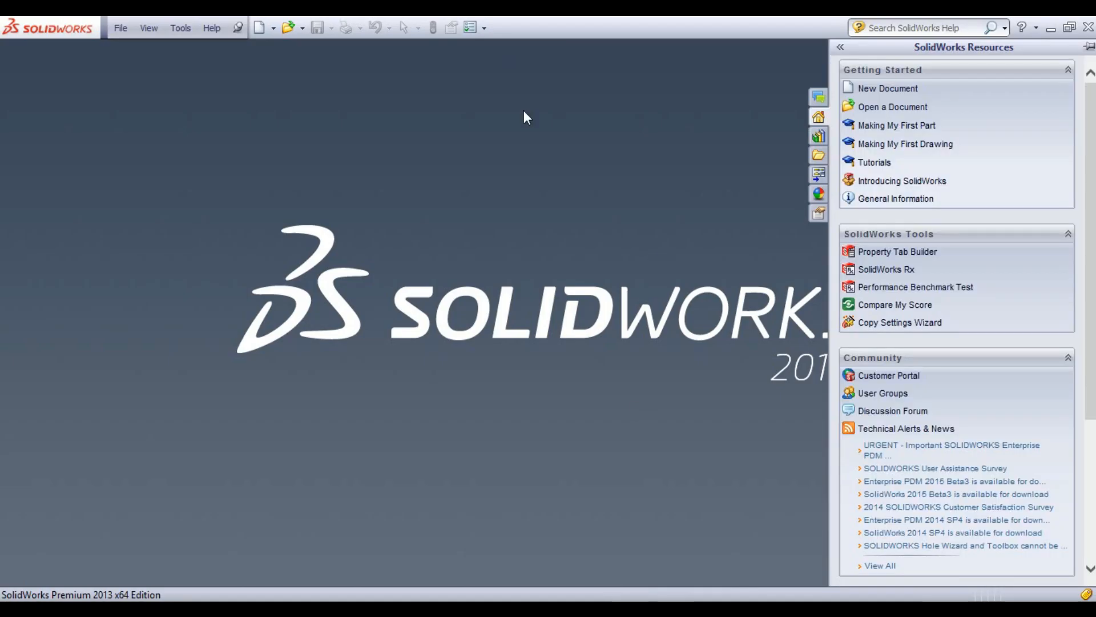
# - Create a new part document and start a sketch on the Front Plane
pyautogui.click(261, 27)
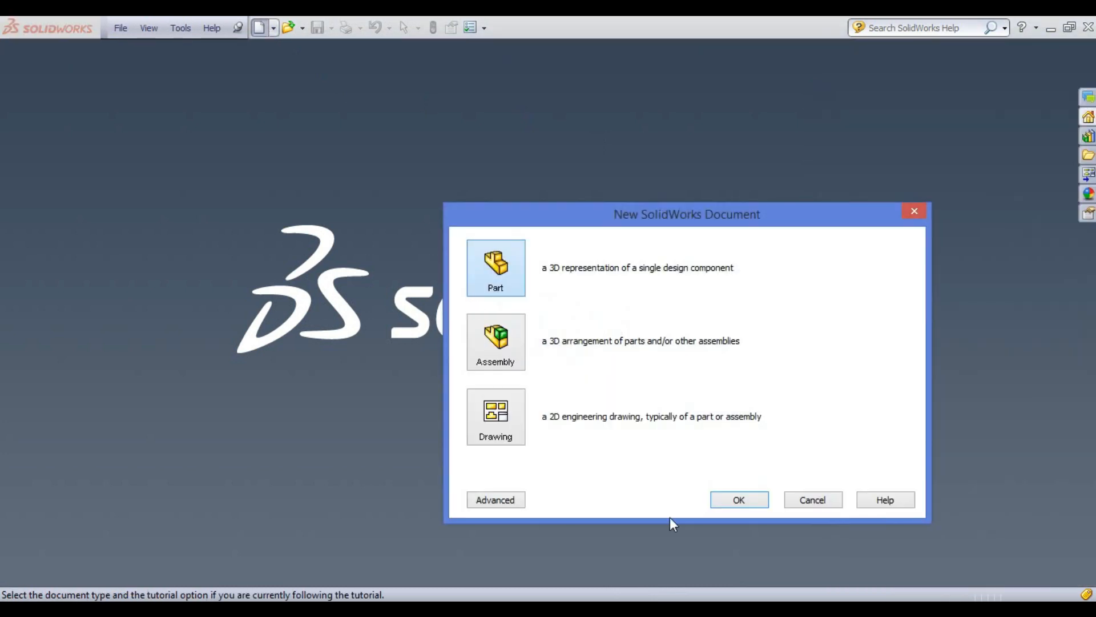
pyautogui.click(739, 500)
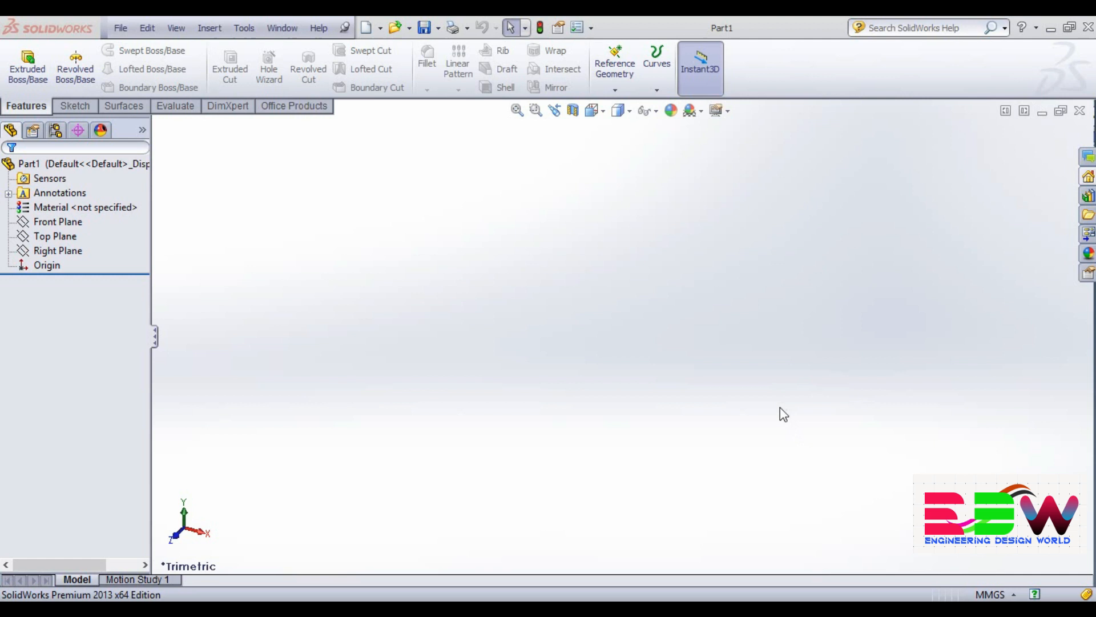
pyautogui.click(52, 223)
pyautogui.click(62, 197)
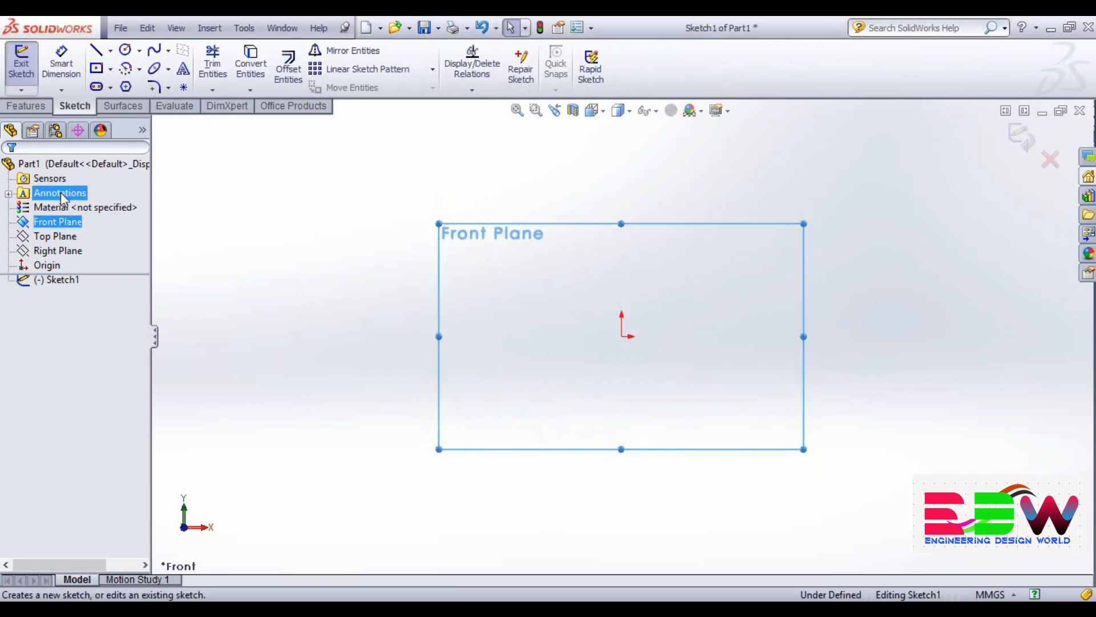
pyautogui.scroll(-2, 723, 361)
pyautogui.scroll(2, 724, 361)
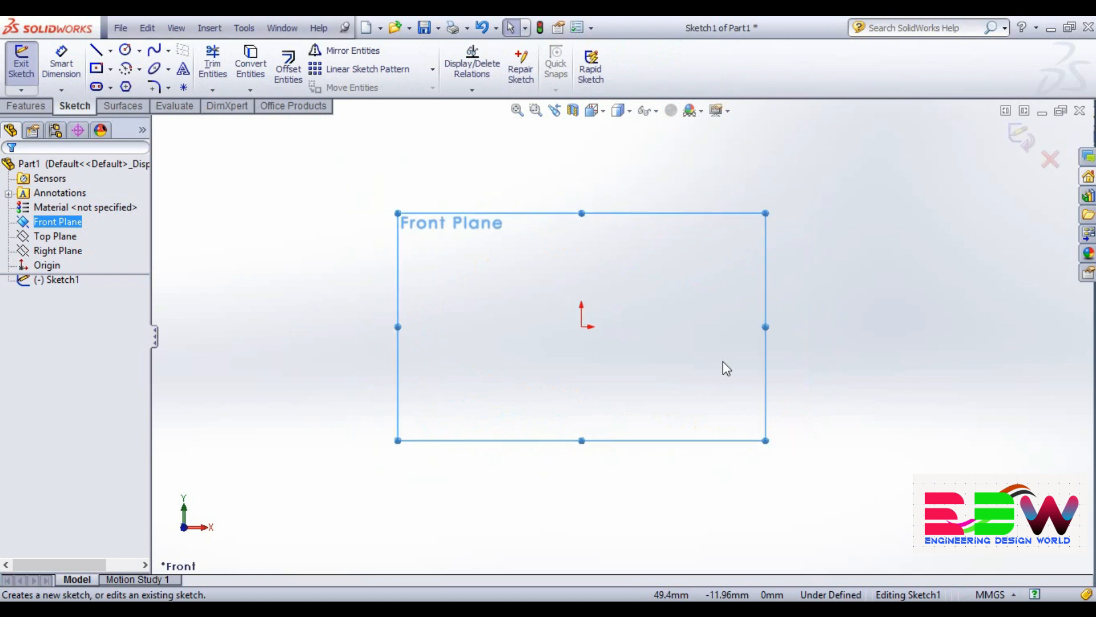
# - Sketch a center rectangle about 146 mm wide and 80 mm high, centred on the origin
pyautogui.click(96, 69)
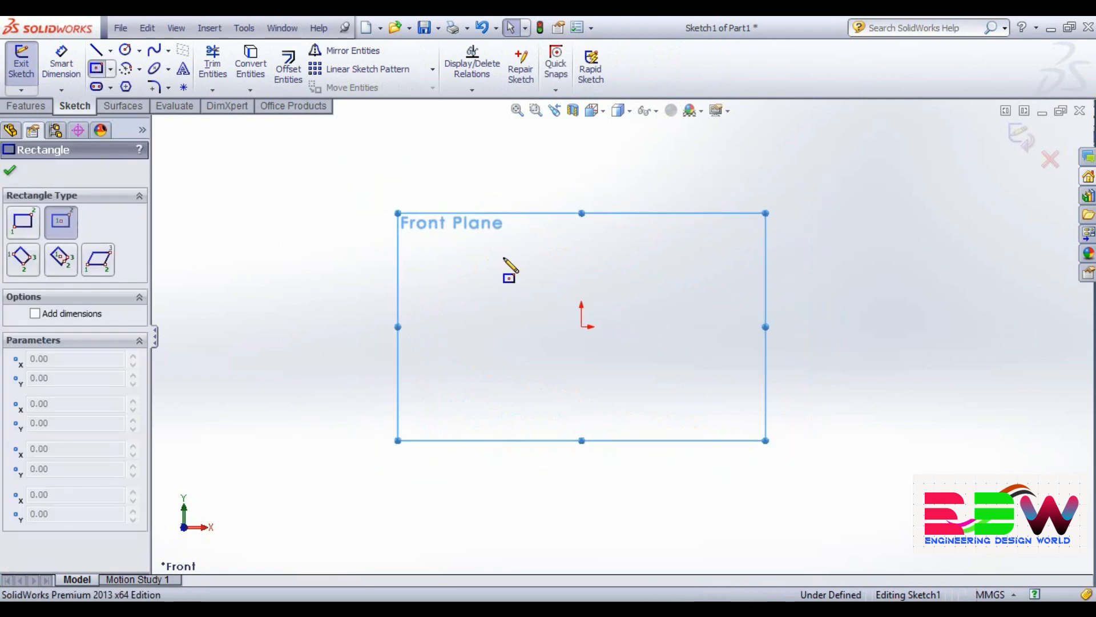
pyautogui.click(582, 327)
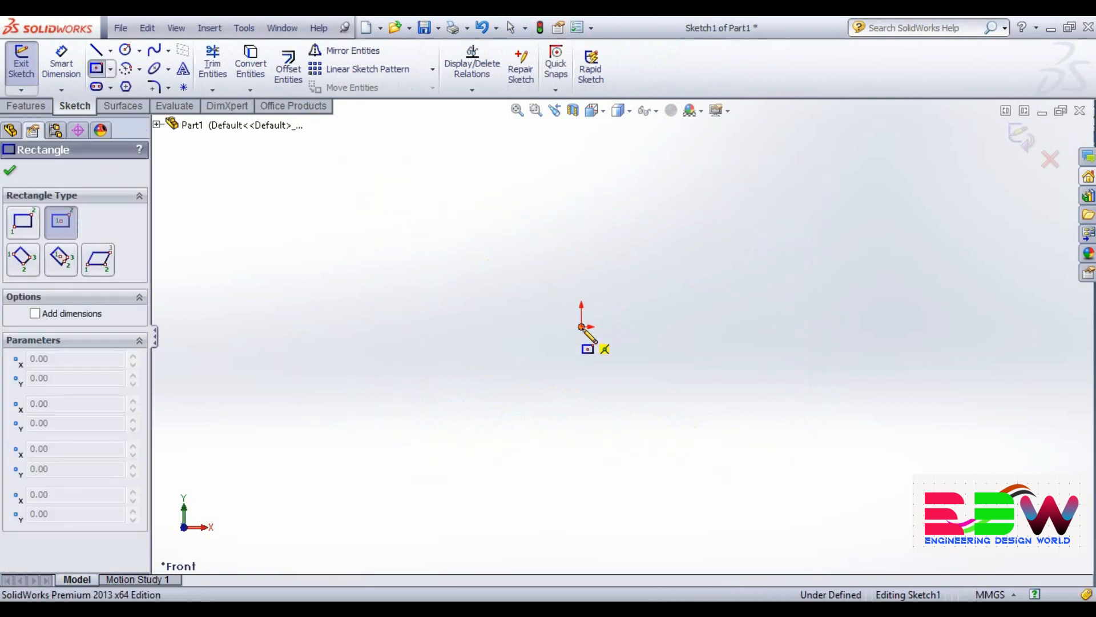
pyautogui.click(733, 410)
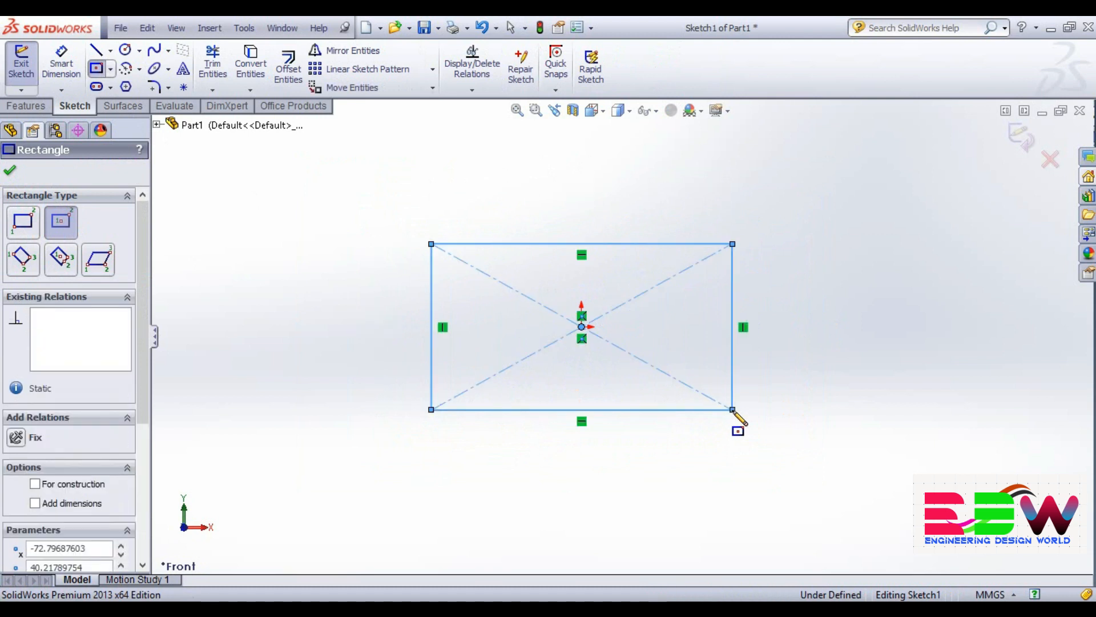
pyautogui.press('Escape')
# - Dimension the rectangle to a width of 100 mm and a height of 70 mm
pyautogui.click(61, 68)
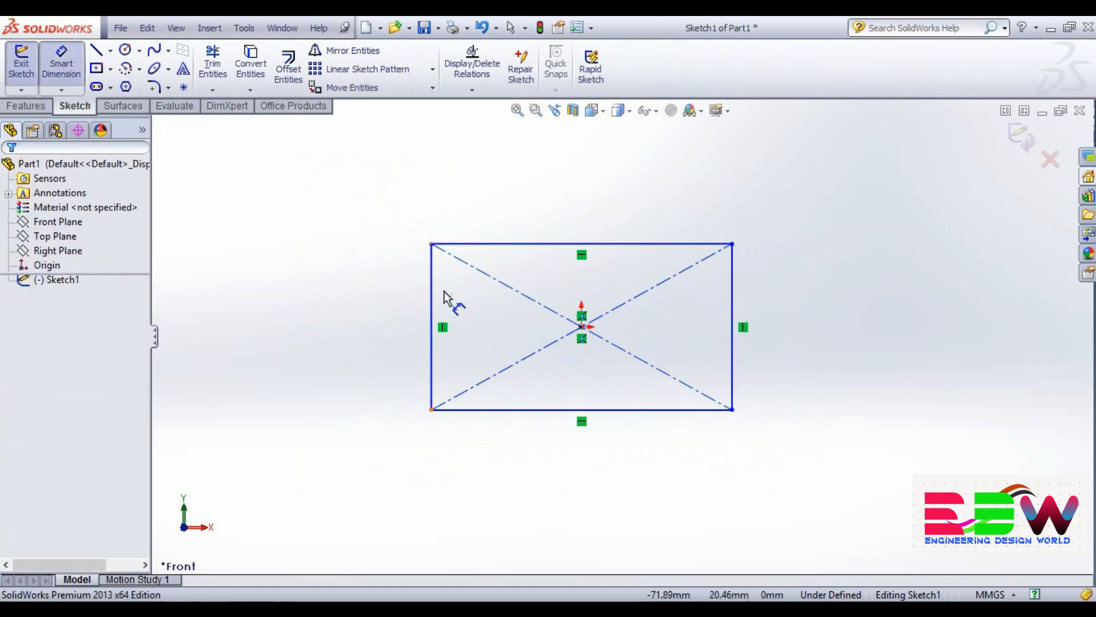
pyautogui.click(540, 244)
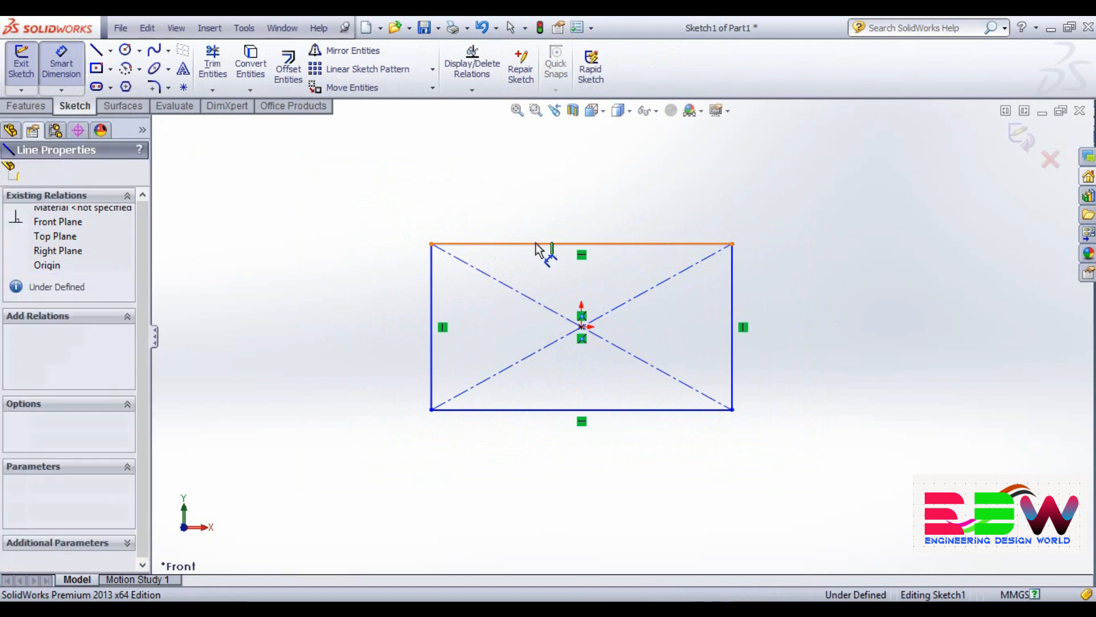
pyautogui.click(532, 219)
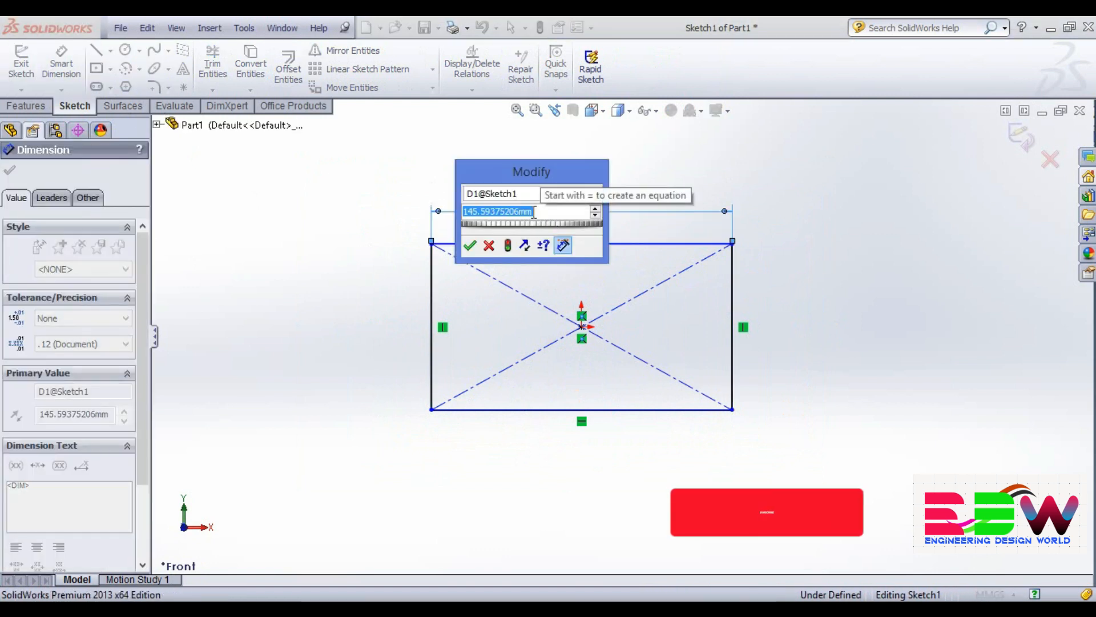
pyautogui.write('100')
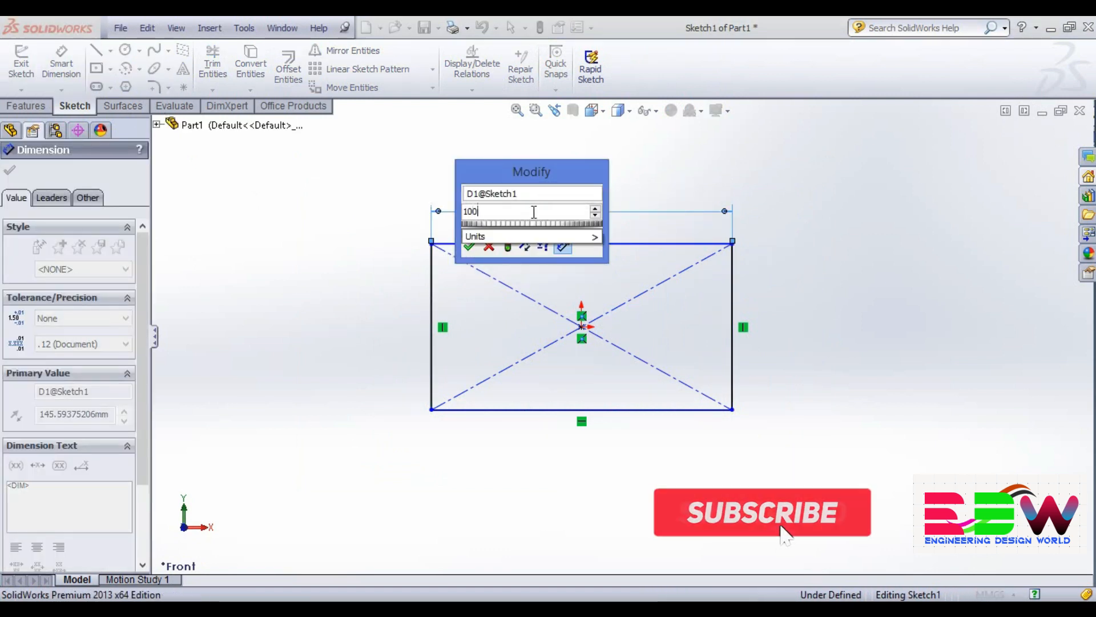
pyautogui.press('Return')
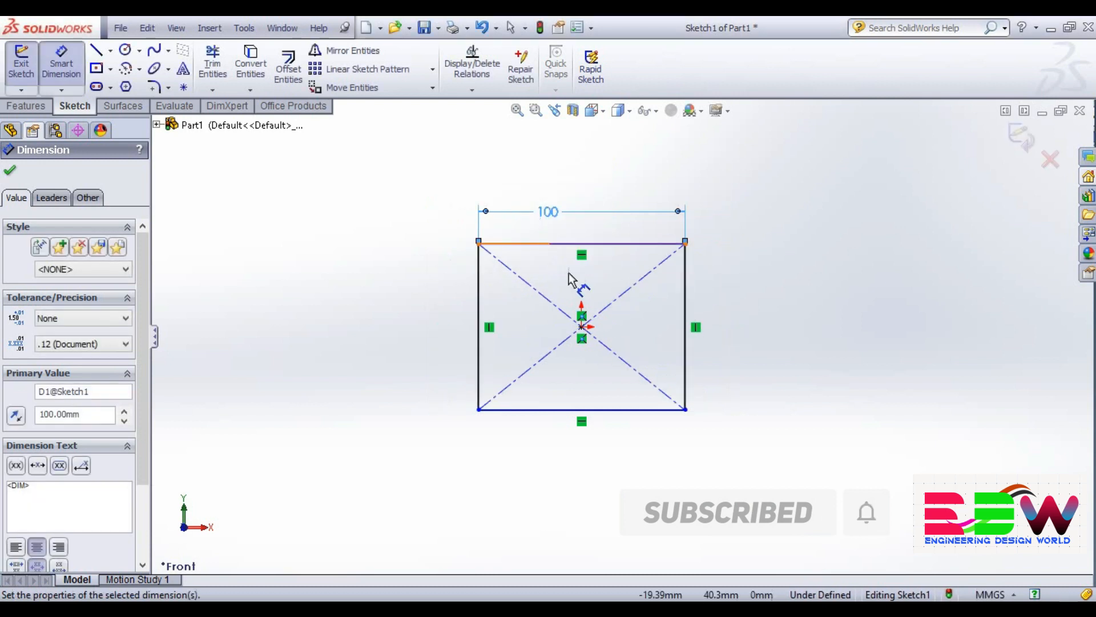
pyautogui.click(692, 322)
pyautogui.click(729, 318)
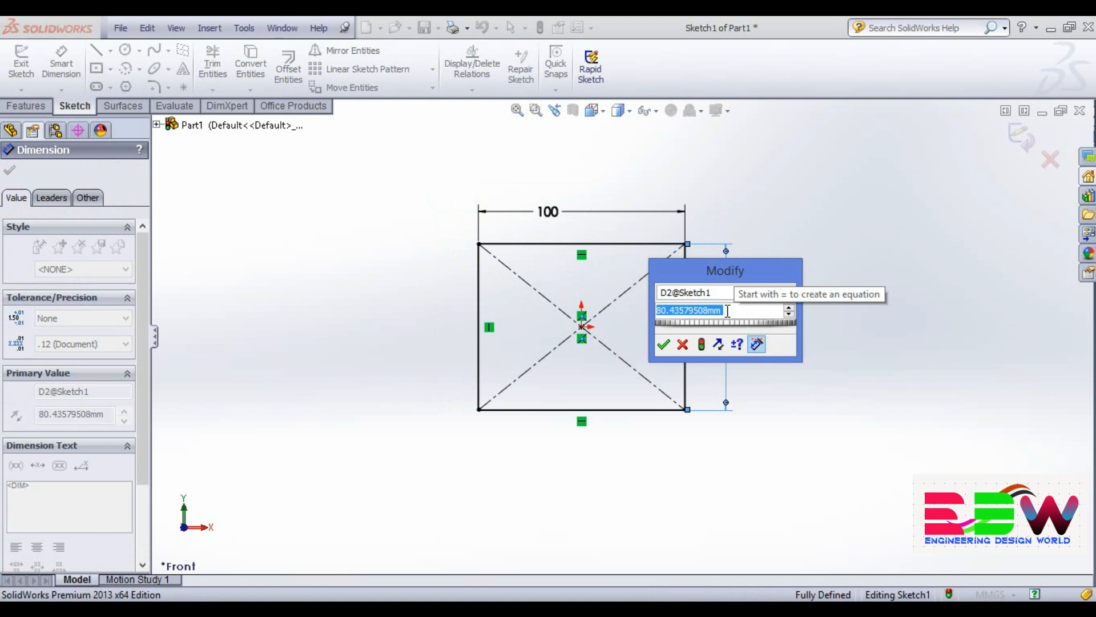
pyautogui.write('70')
pyautogui.press('Return')
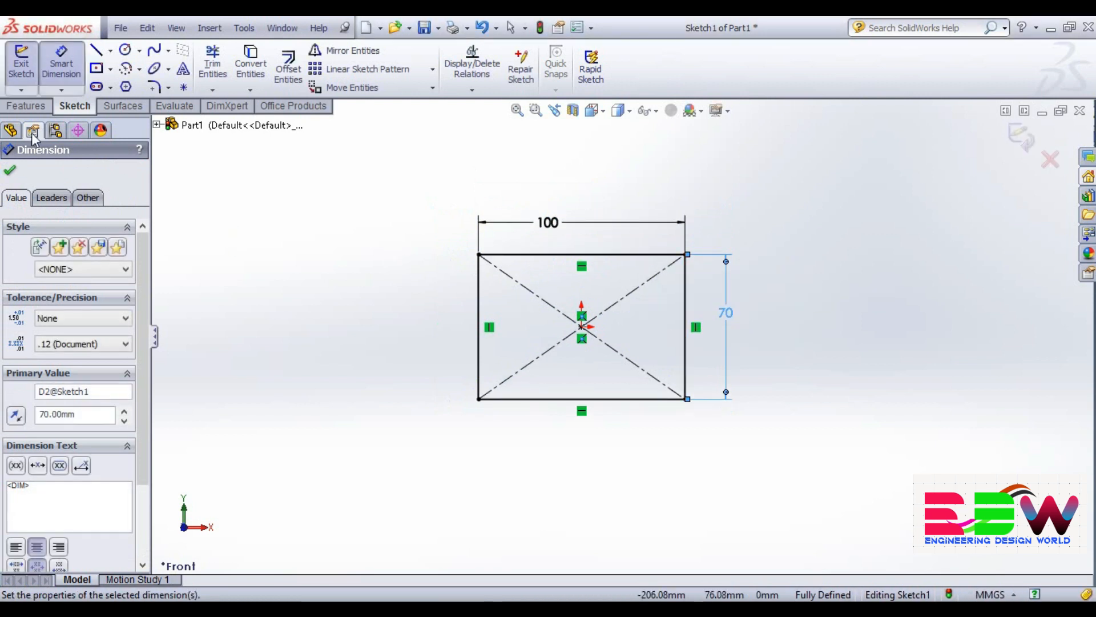
pyautogui.click(11, 171)
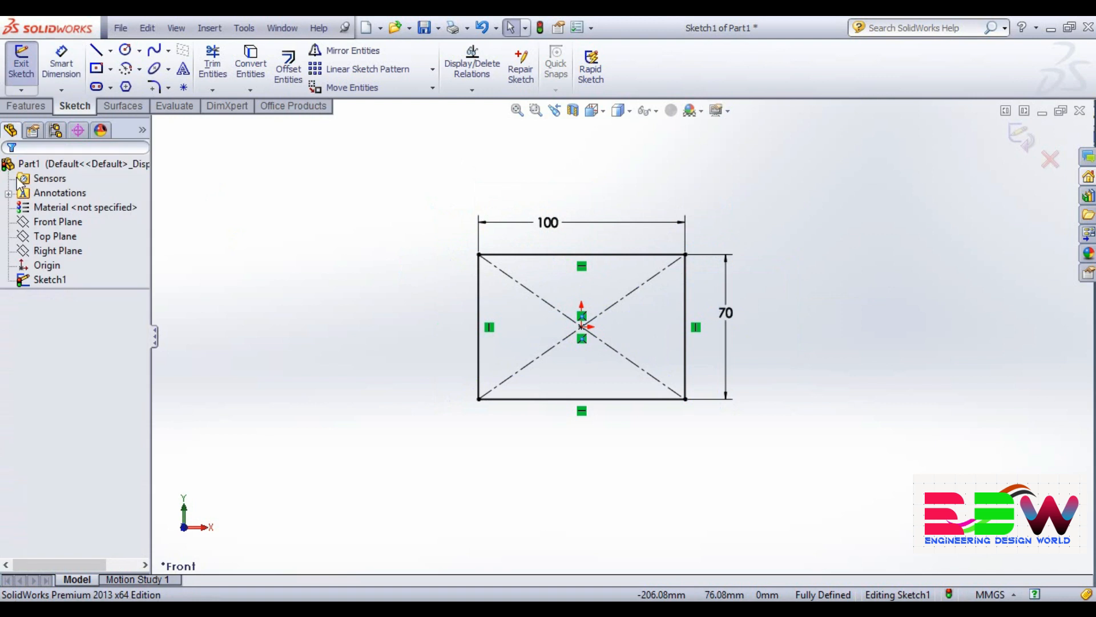
# - Extrude the rectangle as a blind boss with a depth of 8 mm
pyautogui.click(38, 106)
pyautogui.click(27, 67)
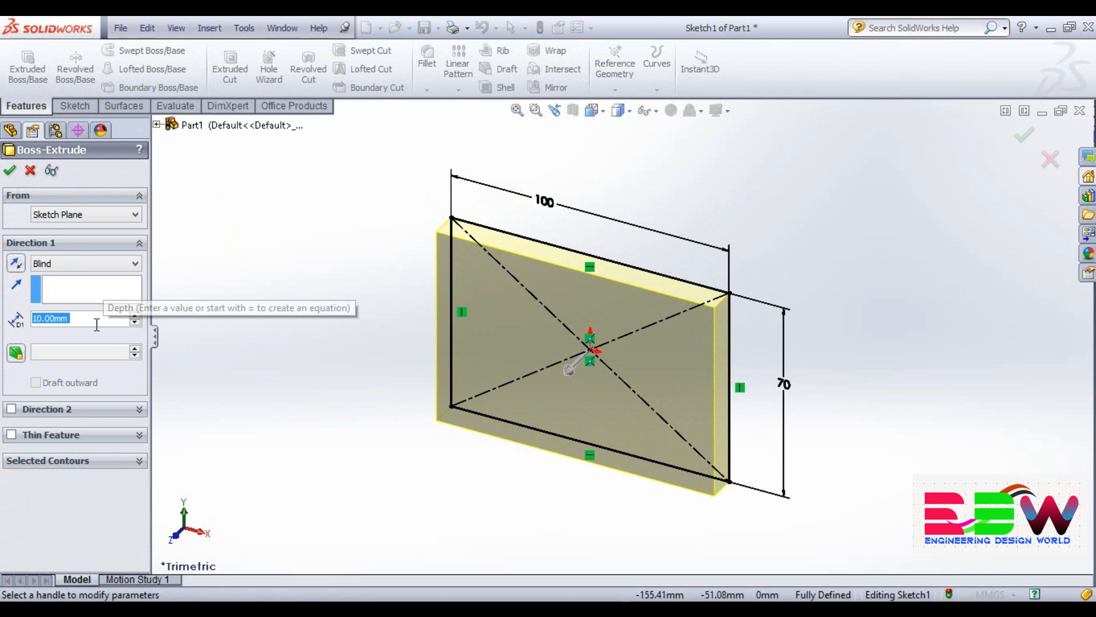
pyautogui.moveTo(49, 319); pyautogui.dragTo(16, 323)
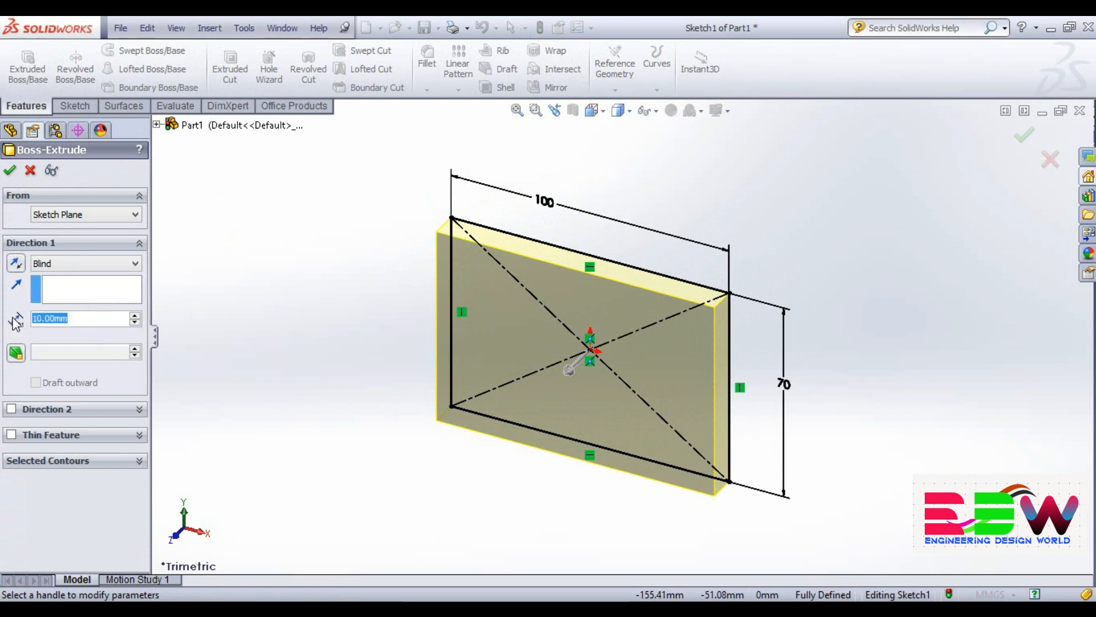
pyautogui.write('8')
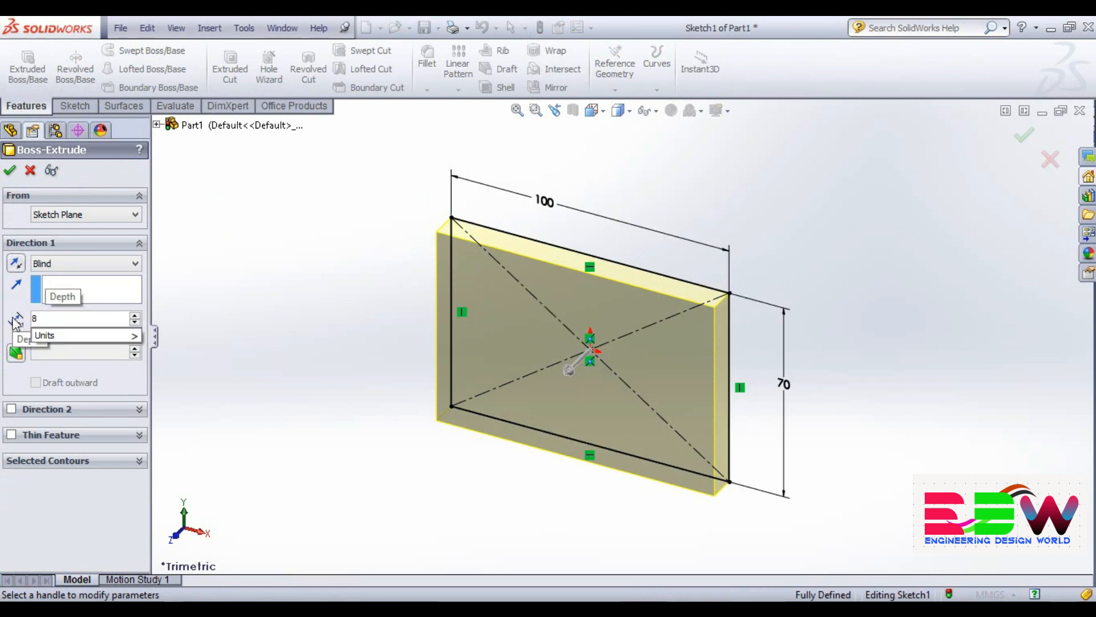
pyautogui.press('Return')
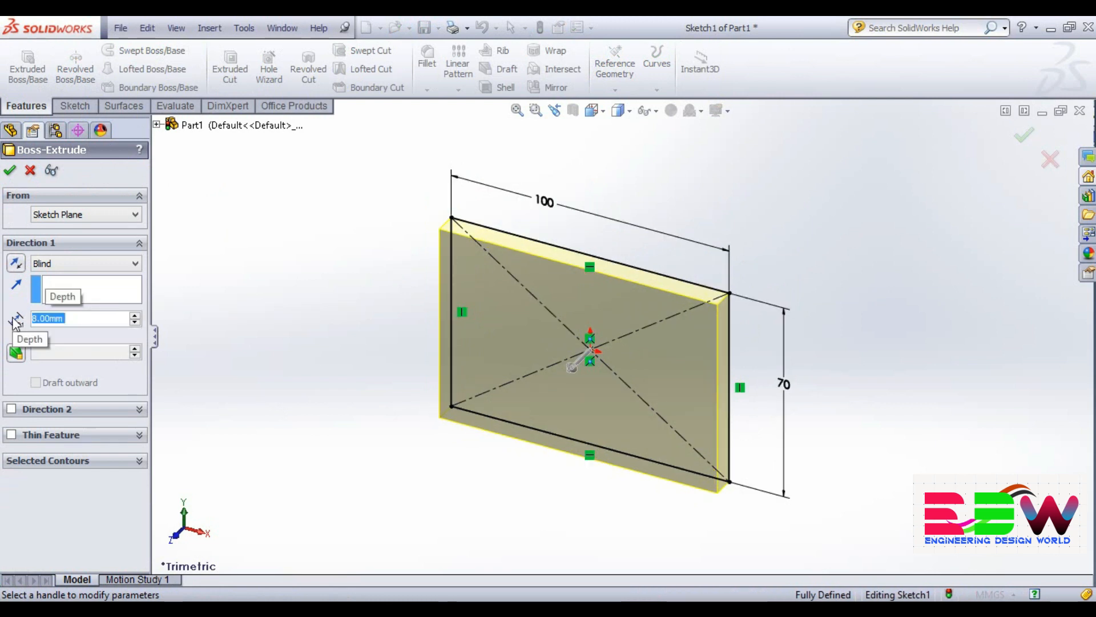
pyautogui.click(9, 170)
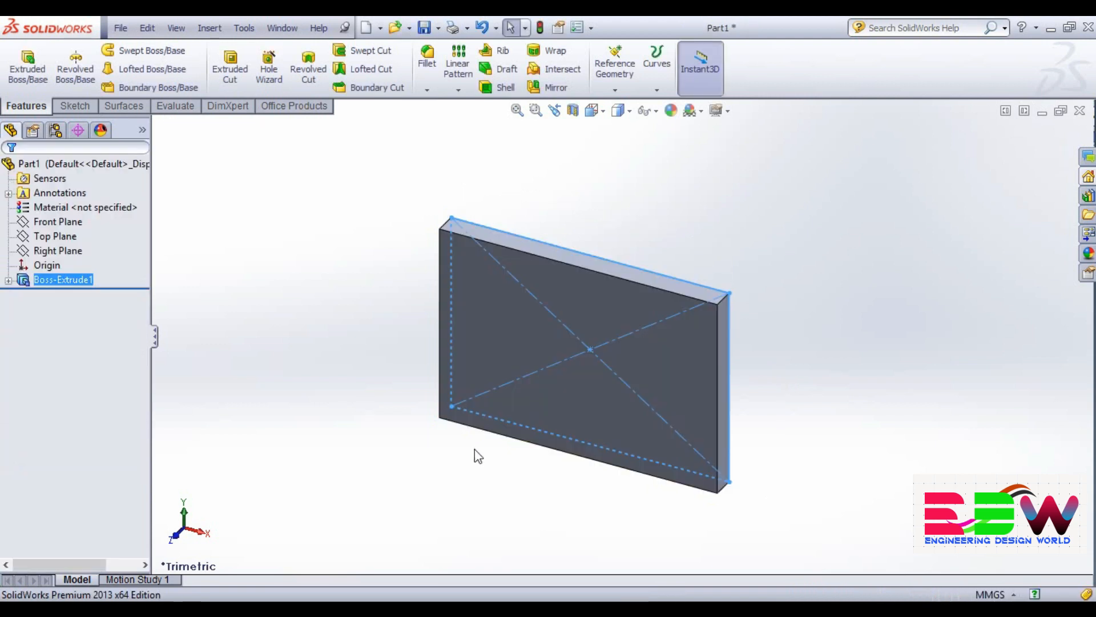
# - On the plate's front face, sketch narrow corner rectangles down from both upper corners, ending above the bottom edge, the left one about 9 mm wide
pyautogui.click(577, 370)
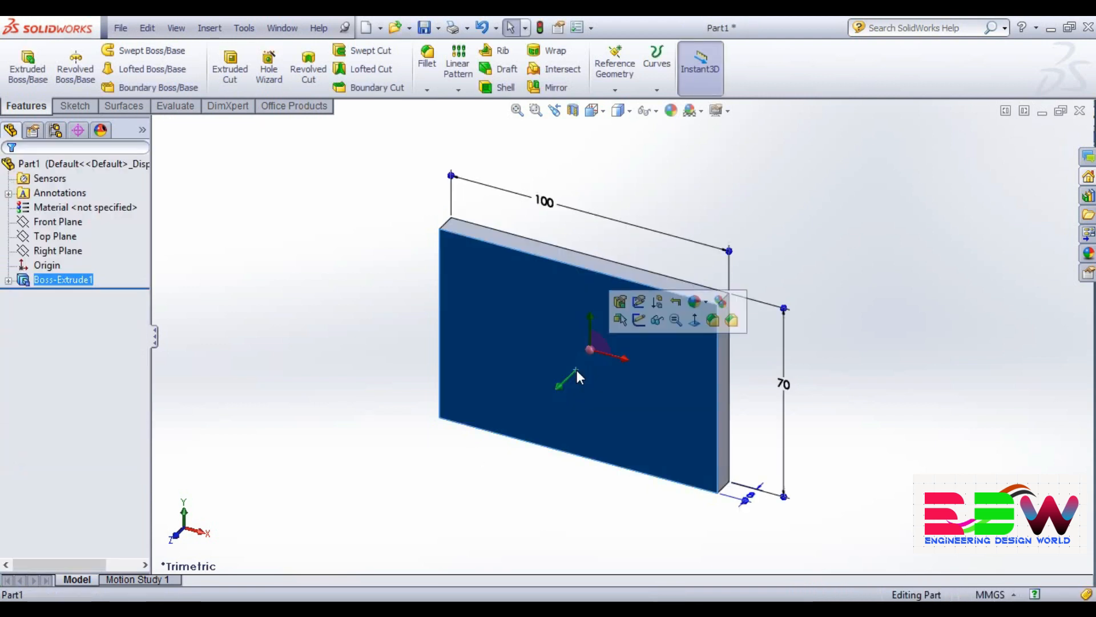
pyautogui.click(695, 321)
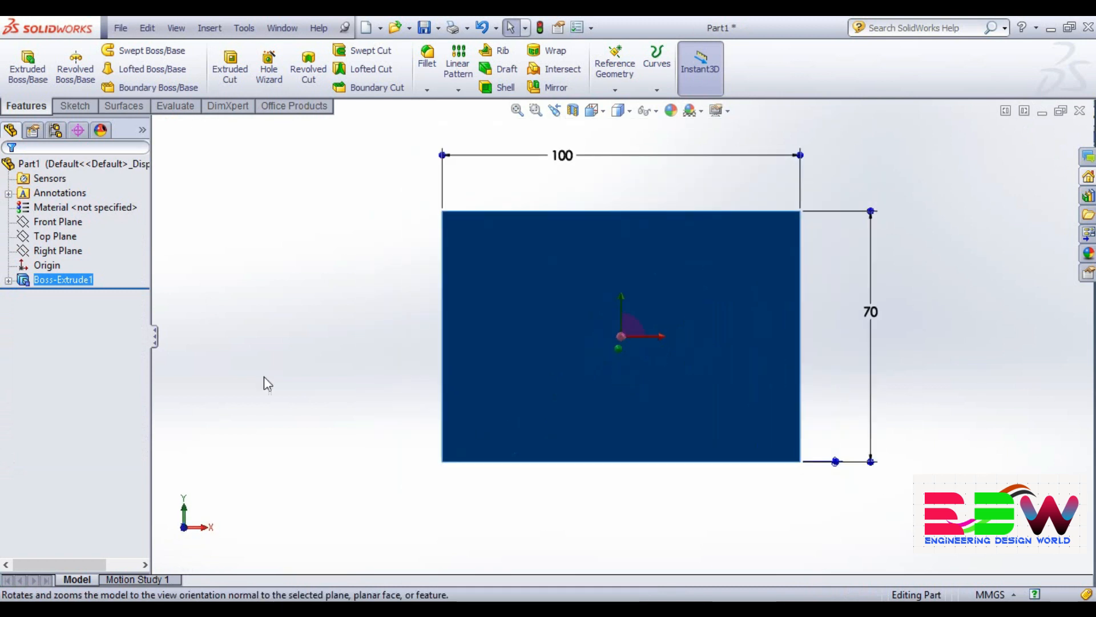
pyautogui.click(75, 106)
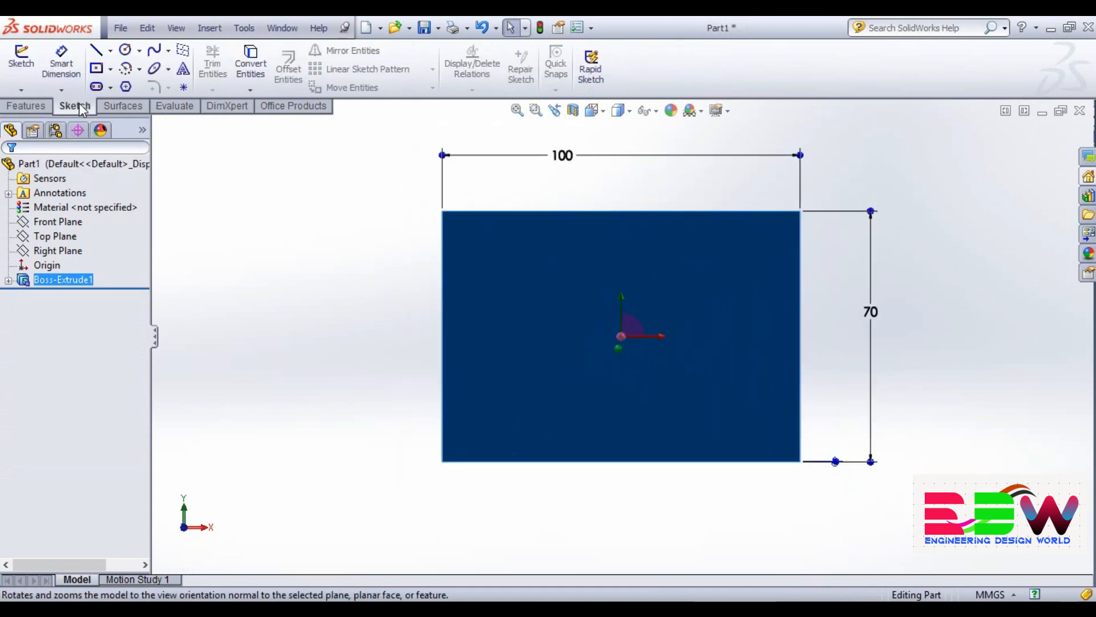
pyautogui.click(111, 68)
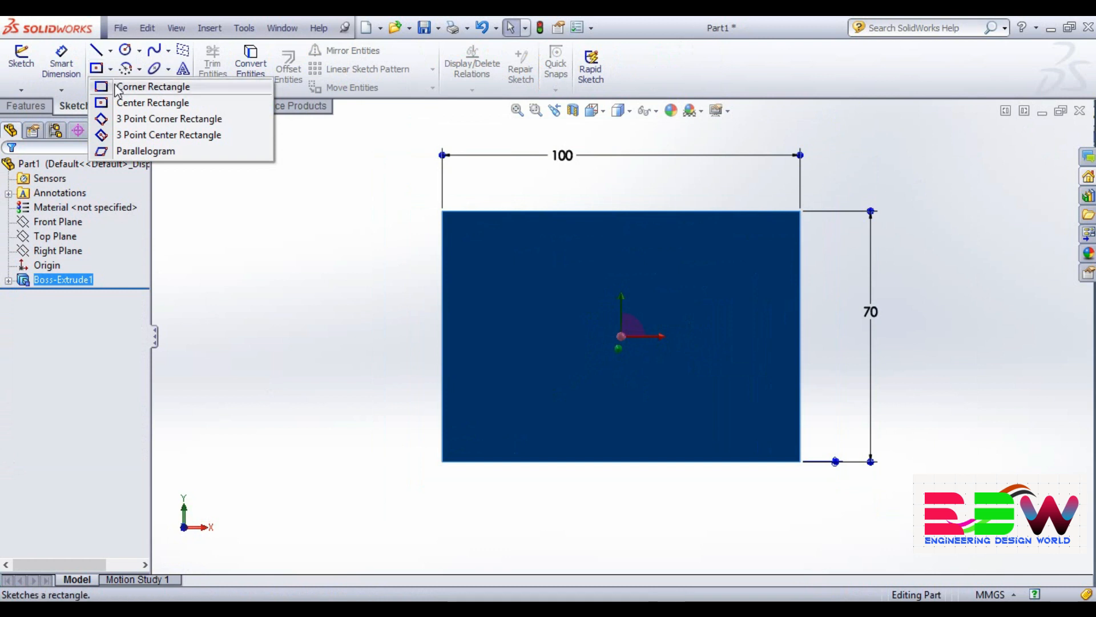
pyautogui.click(132, 86)
pyautogui.click(442, 212)
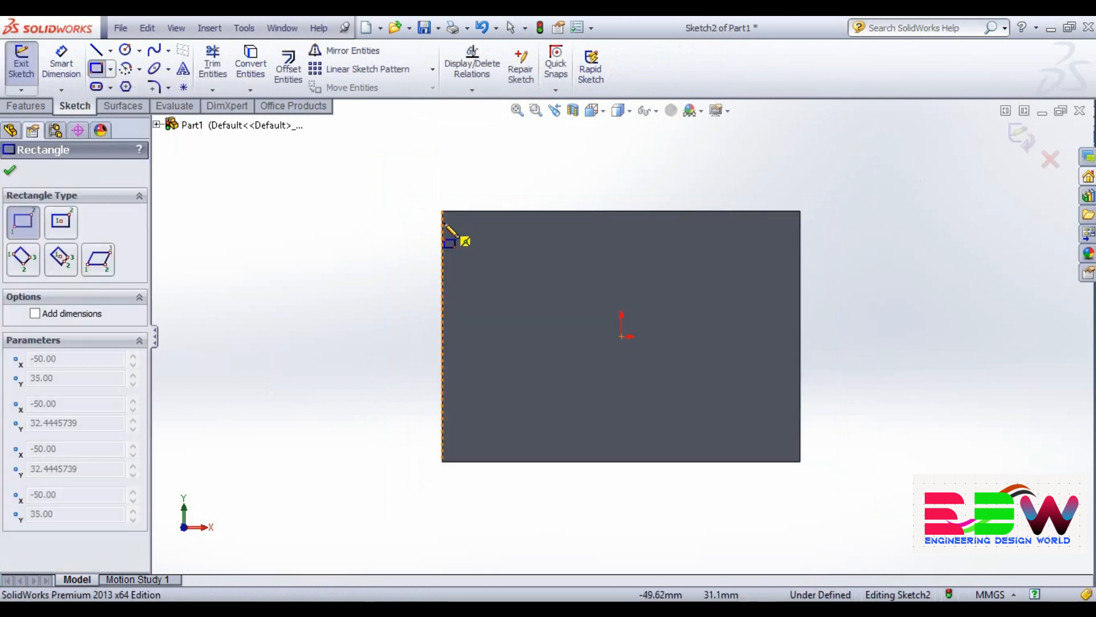
pyautogui.click(478, 438)
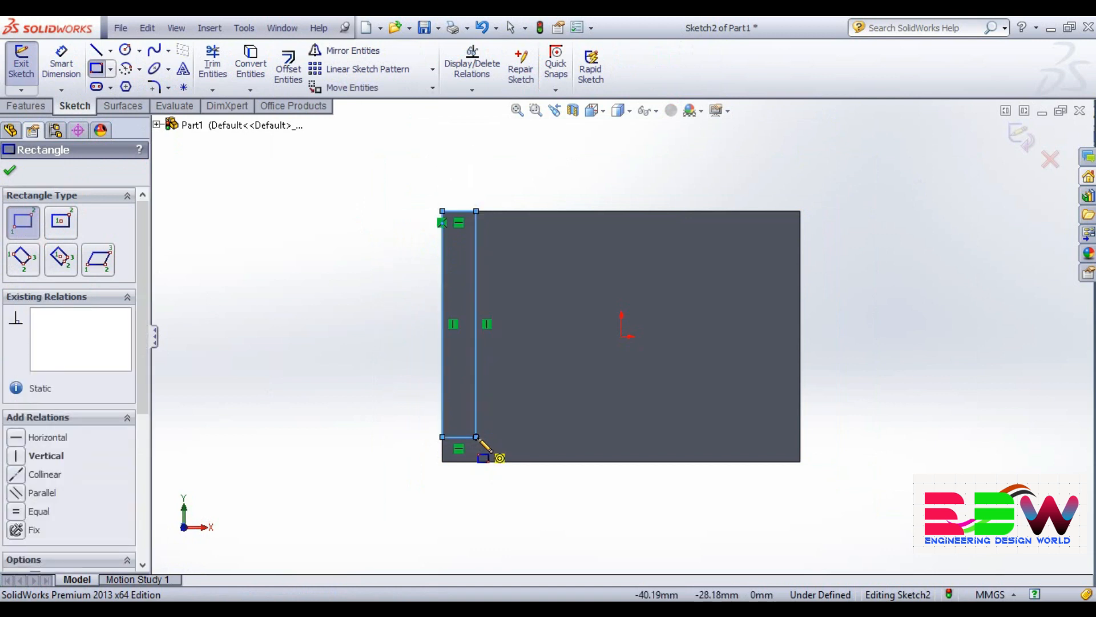
pyautogui.click(800, 212)
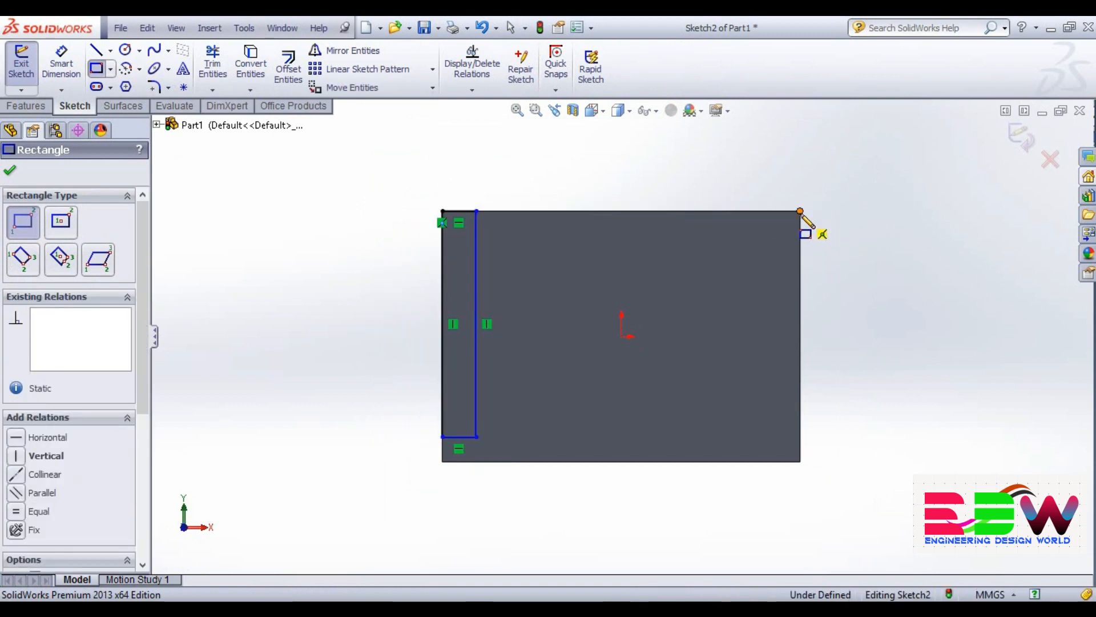
pyautogui.click(760, 430)
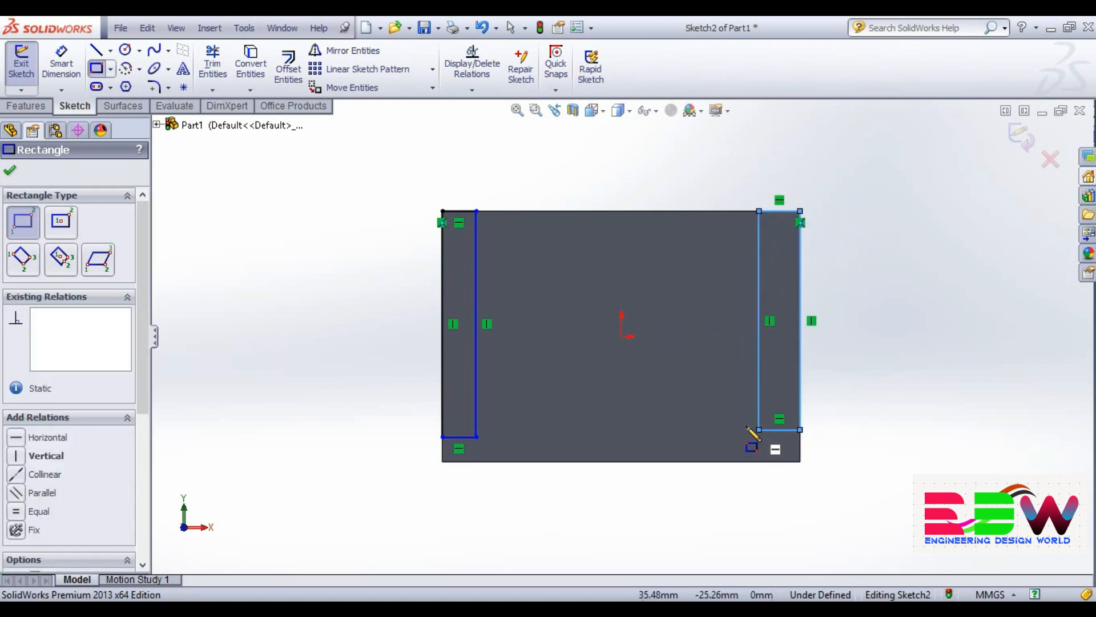
pyautogui.click(10, 173)
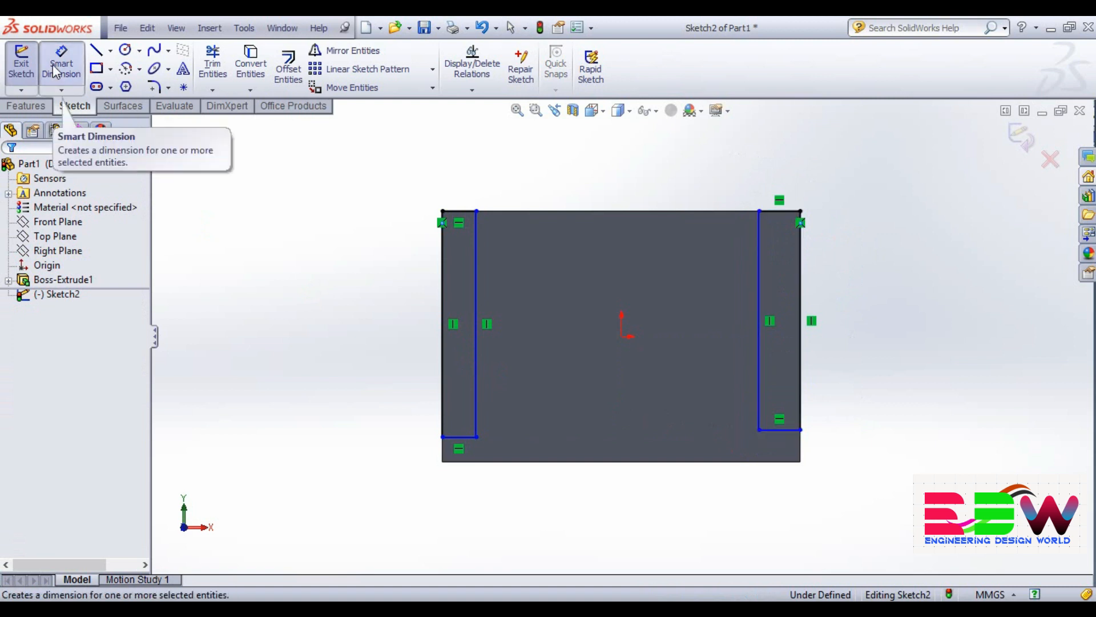
# - Dimension the left rectangle's width to 8 mm
pyautogui.click(52, 64)
pyautogui.click(454, 212)
pyautogui.click(454, 187)
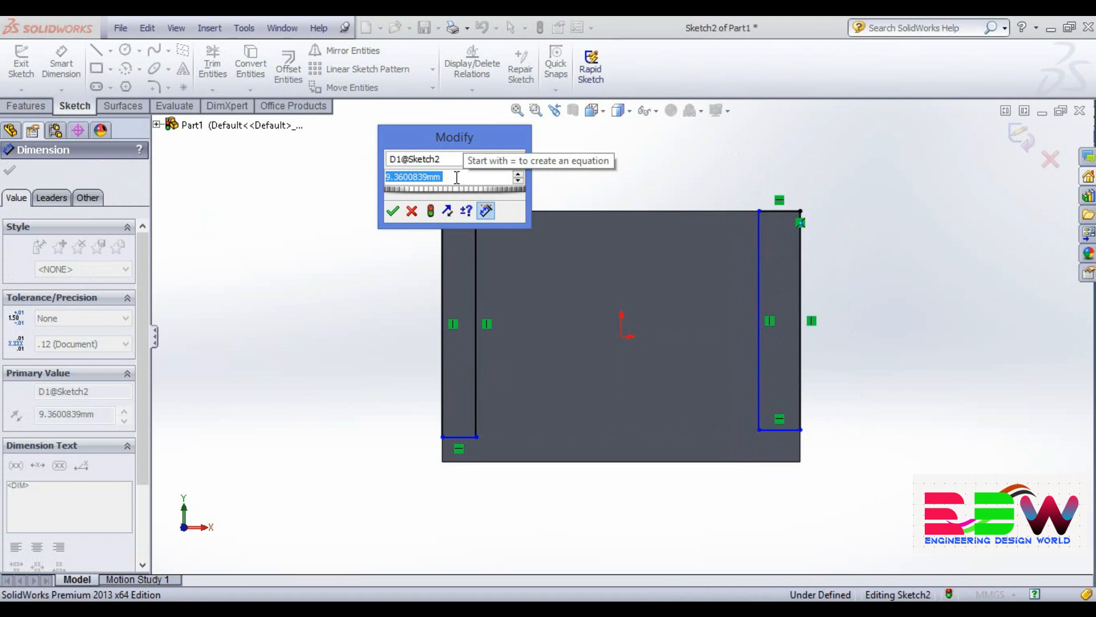
pyautogui.write('8')
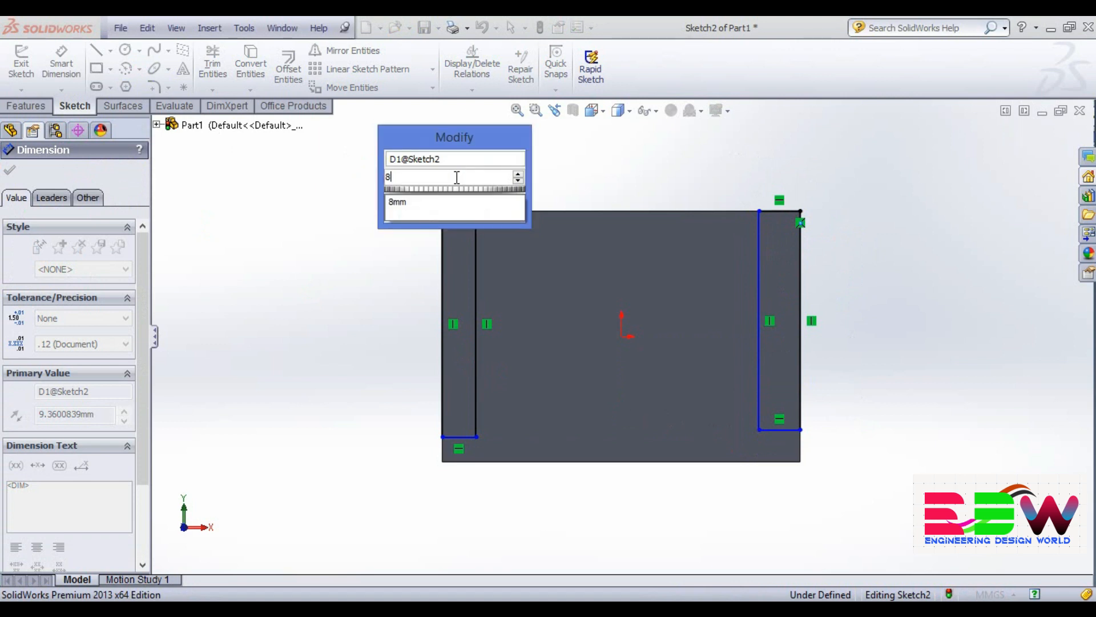
pyautogui.press('Return')
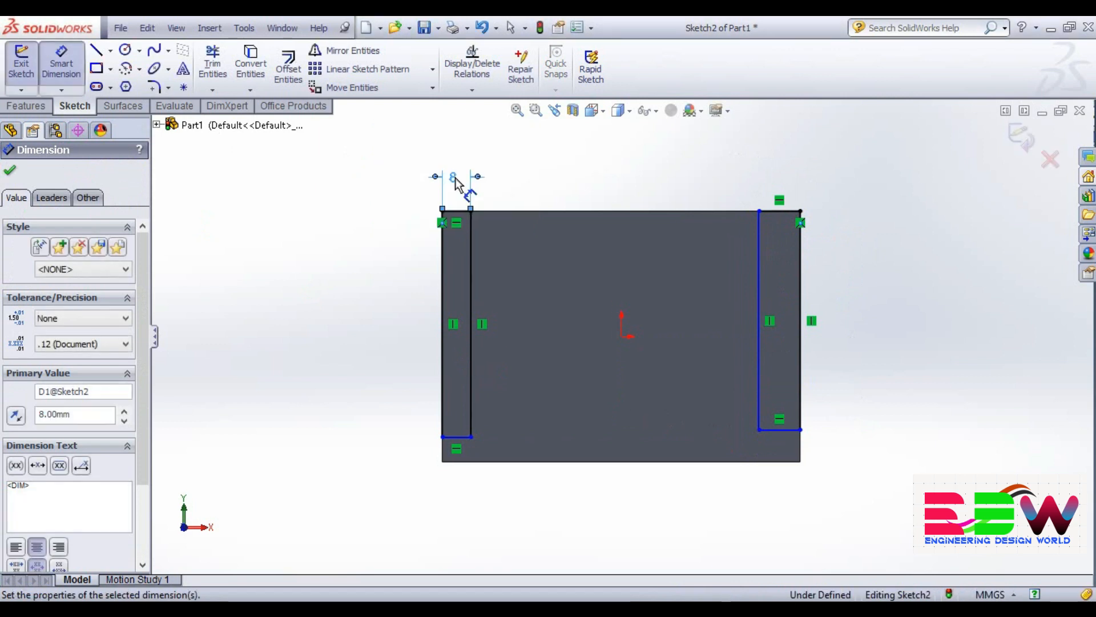
# - Dimension the right rectangle's width to 8 mm
pyautogui.doubleClick(453, 179)
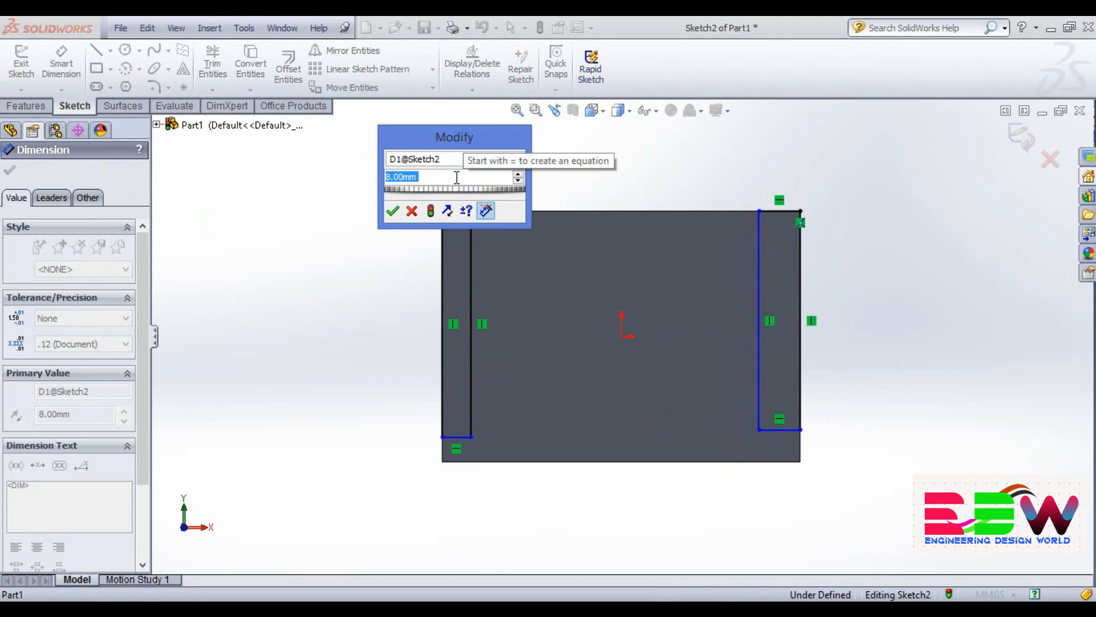
pyautogui.click(398, 212)
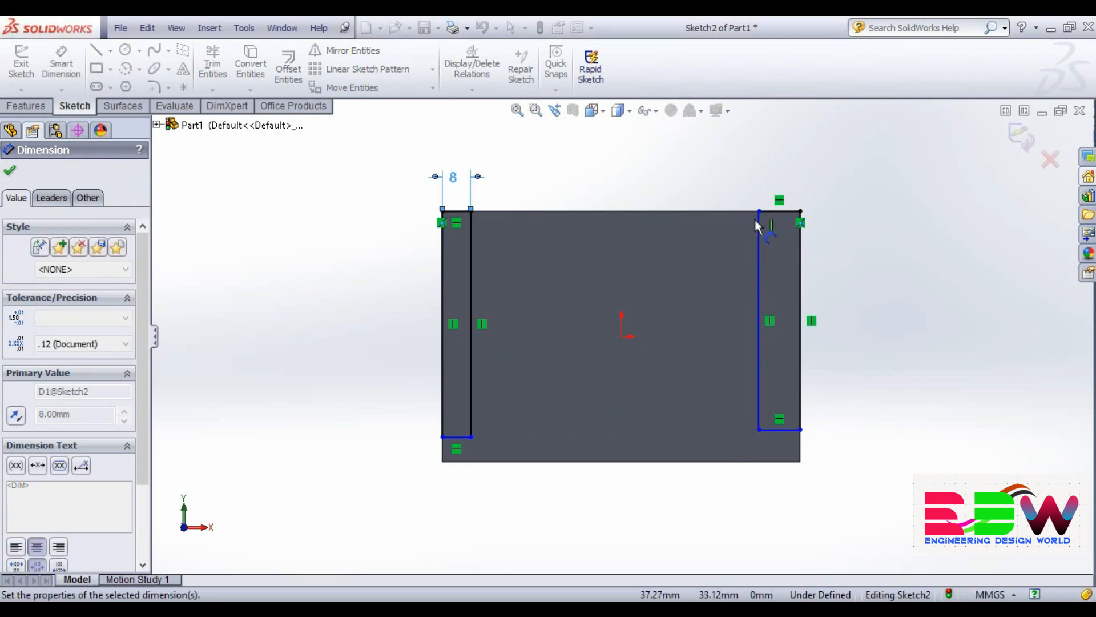
pyautogui.click(782, 212)
pyautogui.click(781, 195)
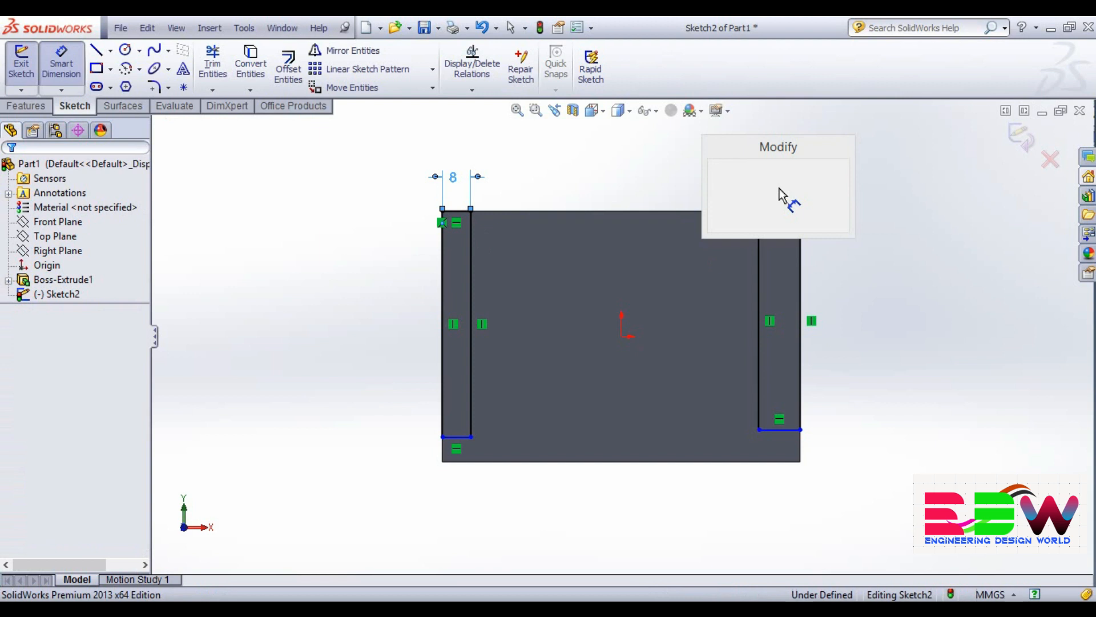
pyautogui.write('8')
pyautogui.press('Return')
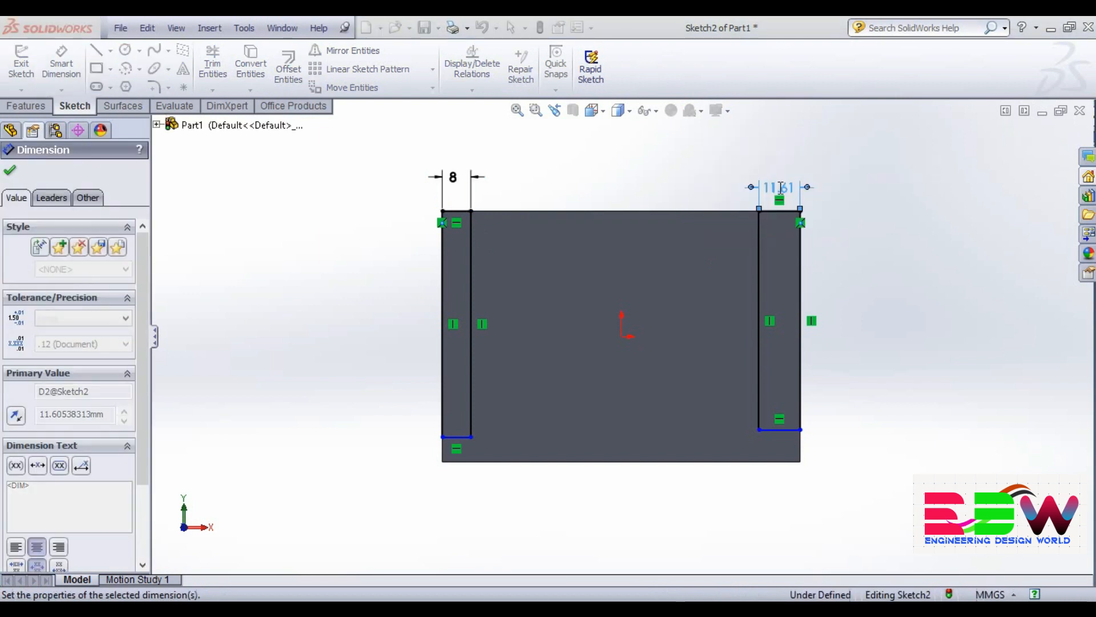
# - Dimension the gap between the right rectangle's lower edge and the plate's bottom edge to 8 mm
pyautogui.click(783, 439)
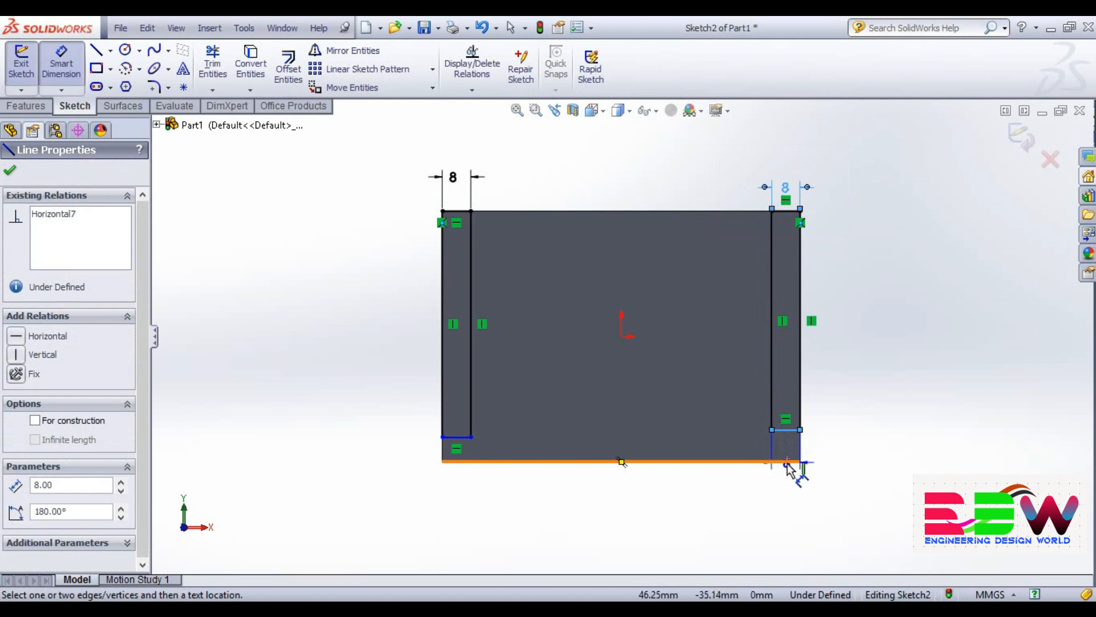
pyautogui.click(790, 463)
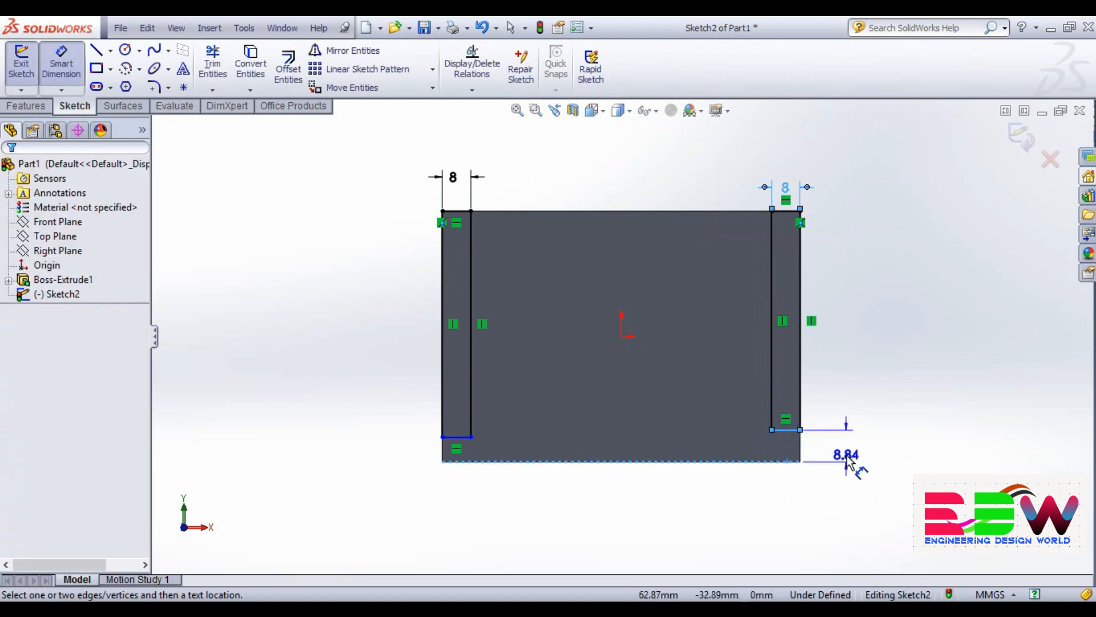
pyautogui.click(848, 460)
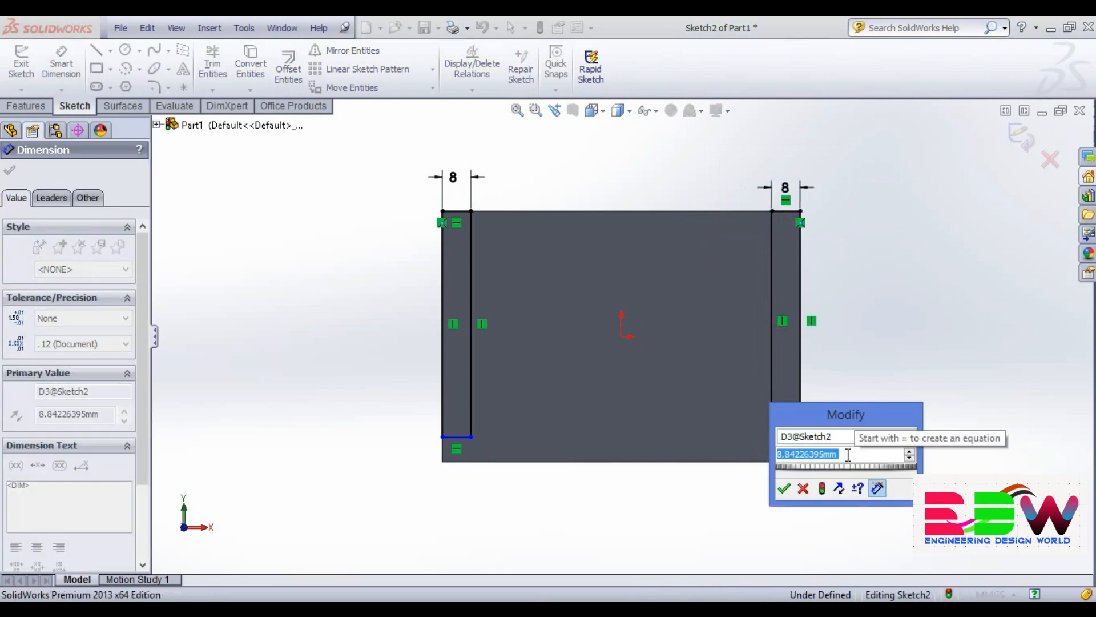
pyautogui.write('8')
pyautogui.press('Return')
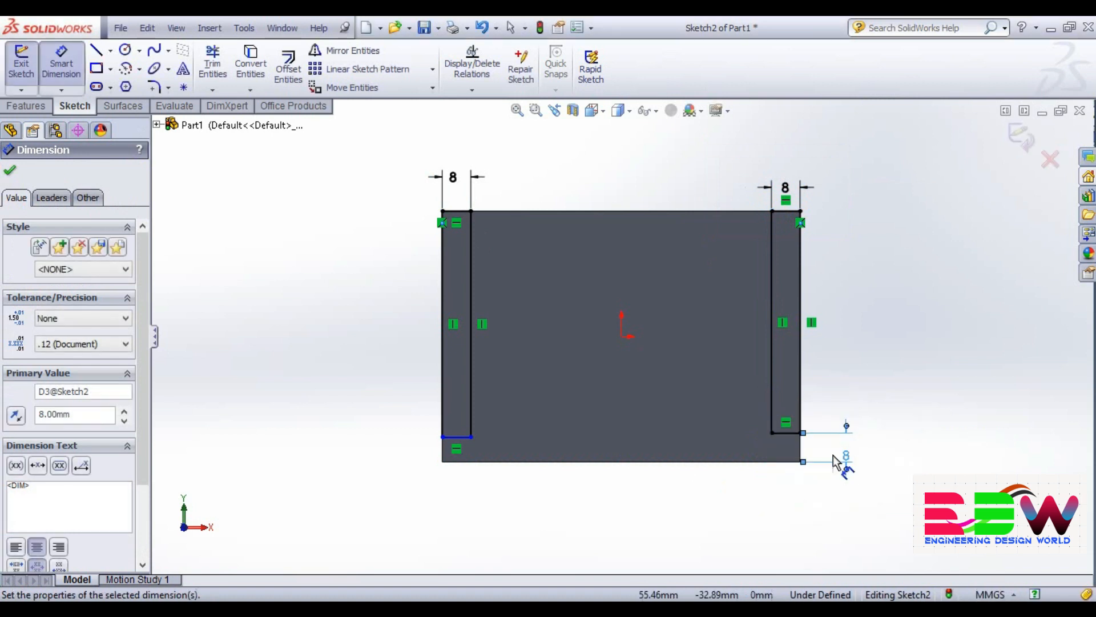
# - Dimension the gap between the left rectangle's lower edge and the plate's bottom edge to 8 mm
pyautogui.click(457, 438)
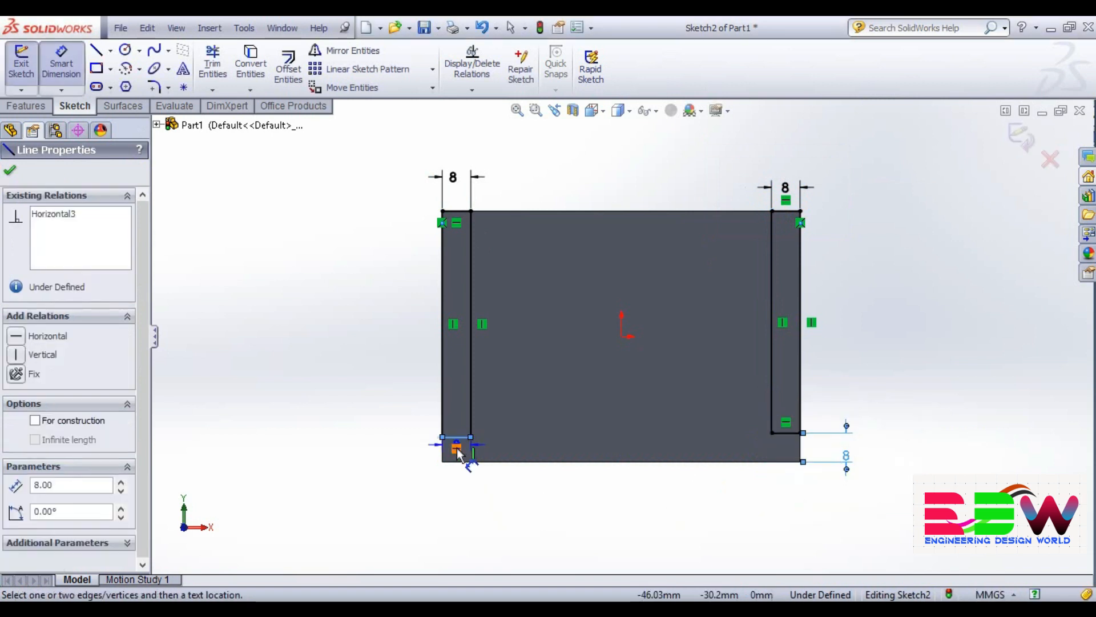
pyautogui.click(460, 464)
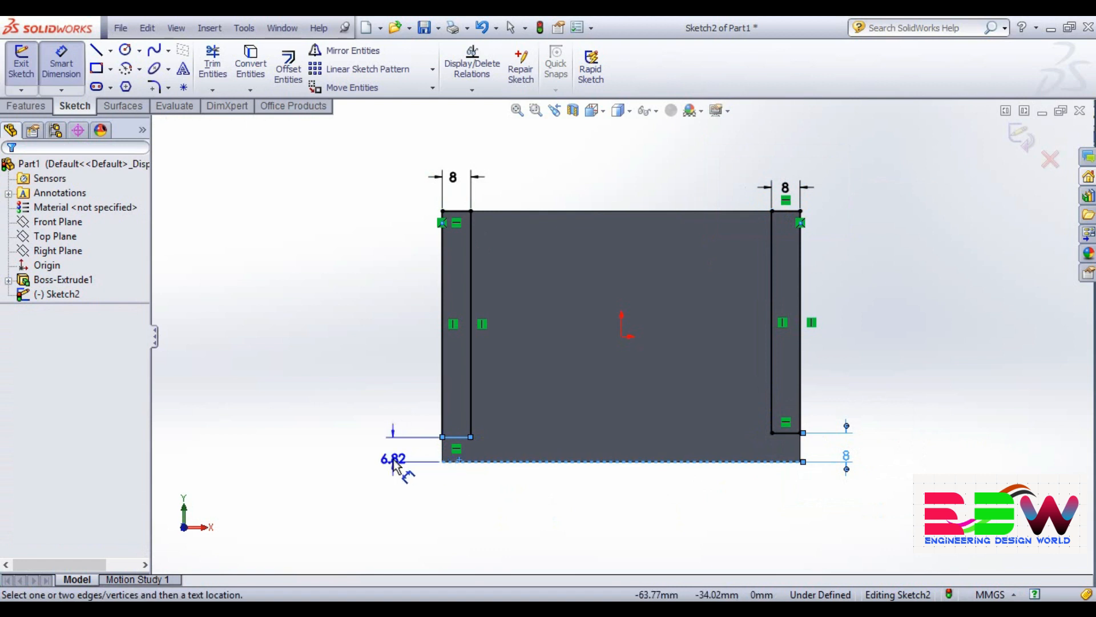
pyautogui.click(394, 463)
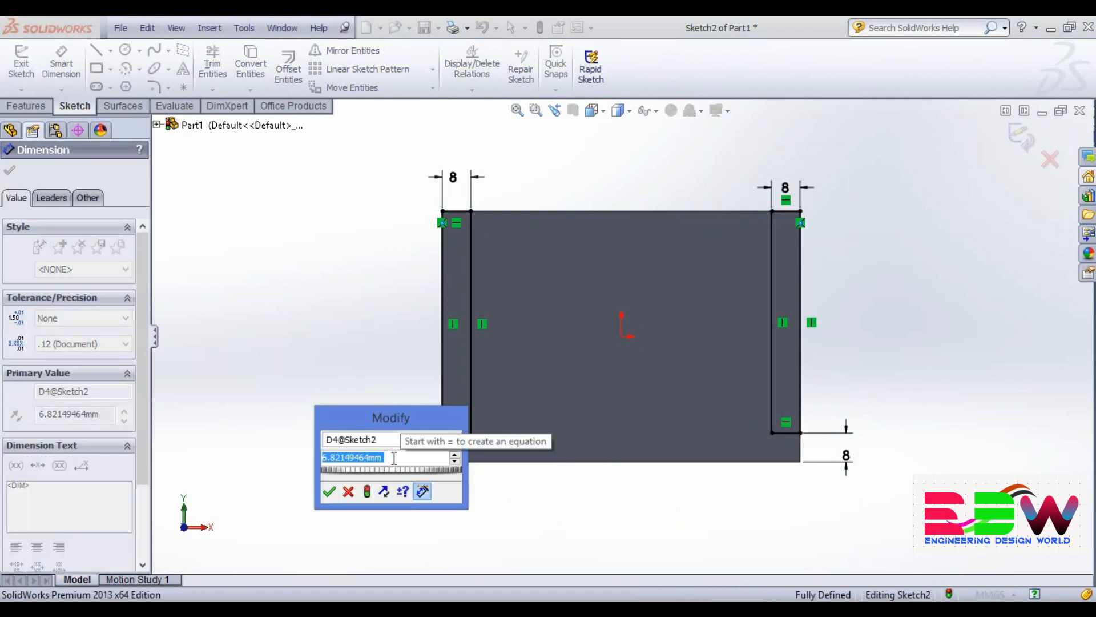
pyautogui.write('8')
pyautogui.press('Return')
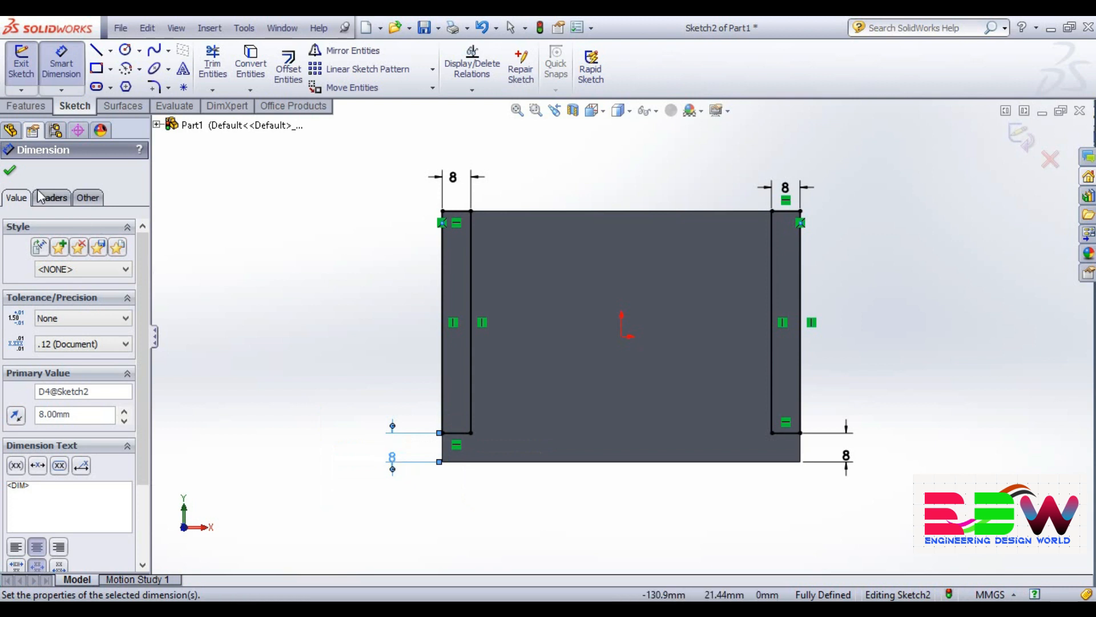
pyautogui.click(11, 171)
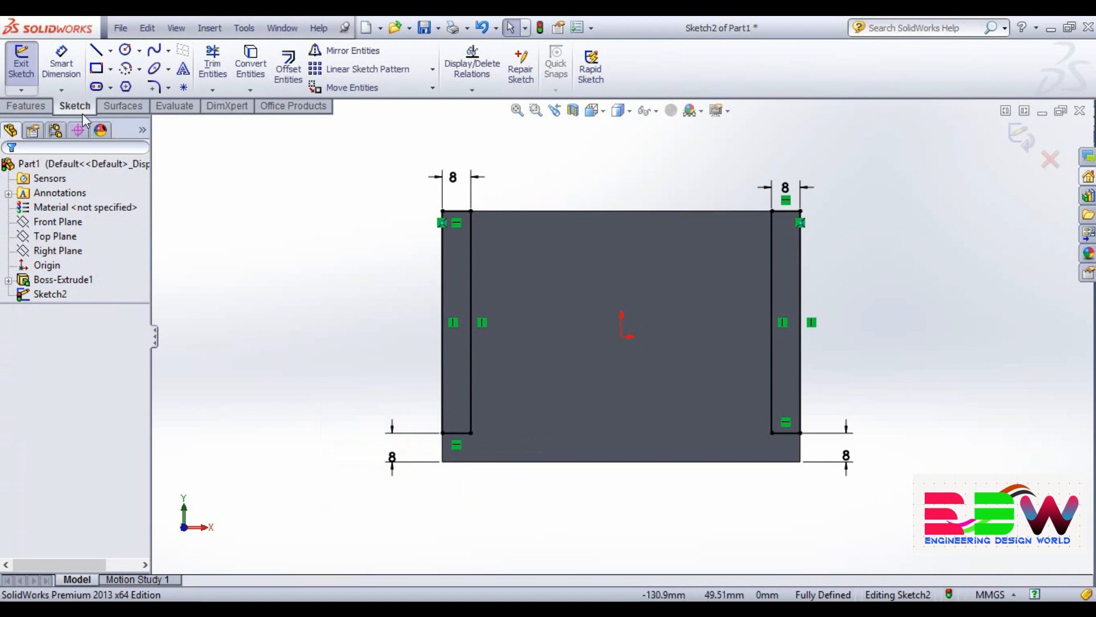
# - Extrude both side rectangles as blind bosses with a depth of 50 mm, merged with the plate, to form the table legs
pyautogui.click(42, 107)
pyautogui.click(35, 66)
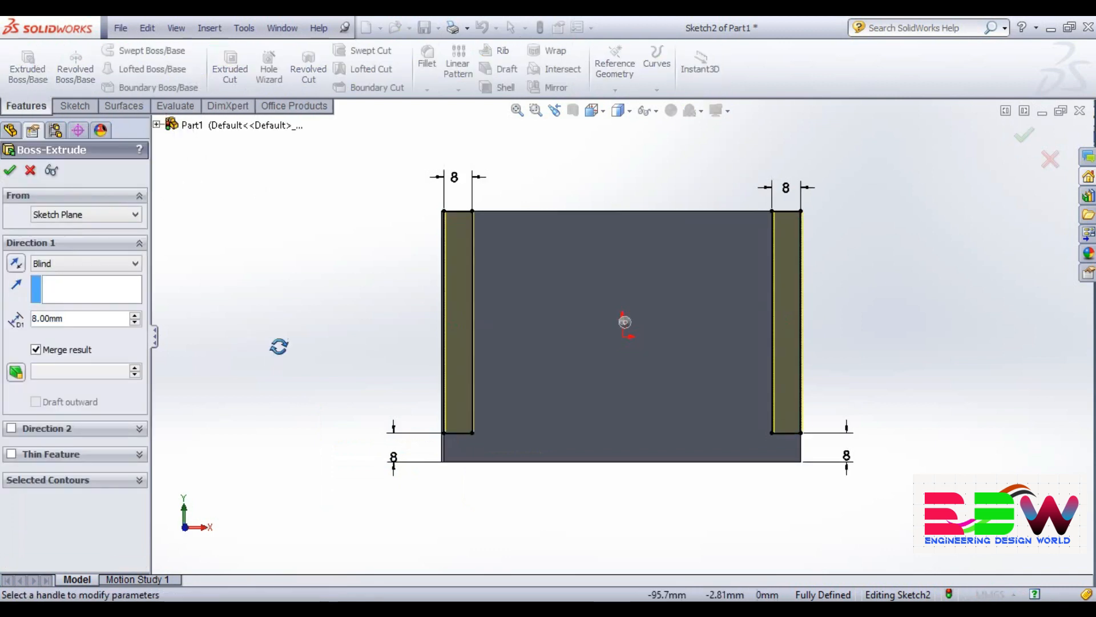
pyautogui.moveTo(321, 297); pyautogui.dragTo(379, 357, button='middle')
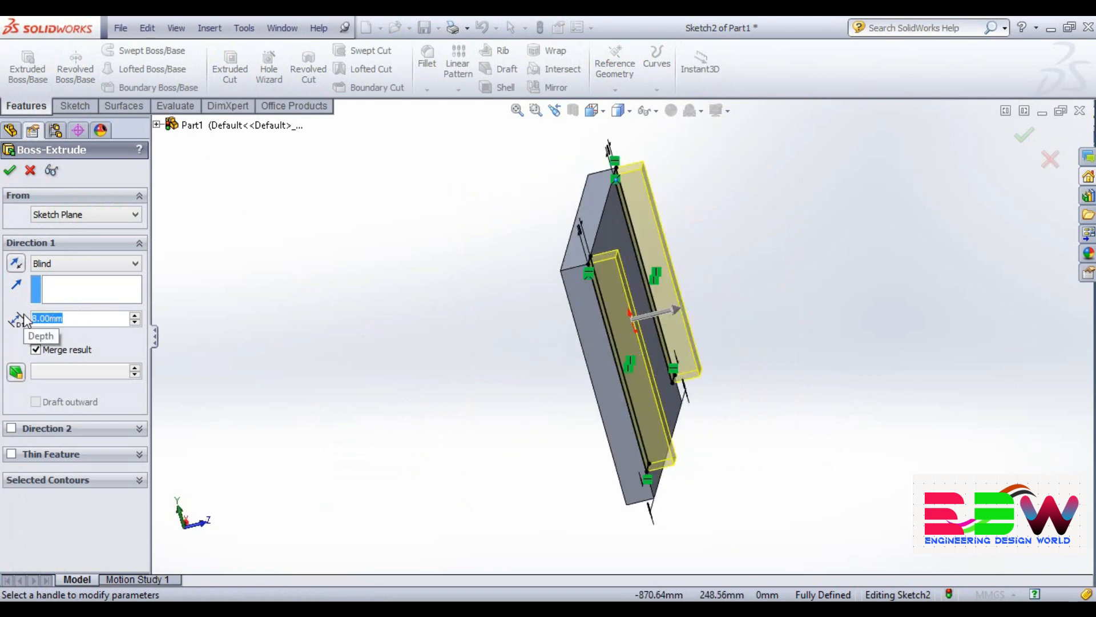
pyautogui.write('60')
pyautogui.press('Return')
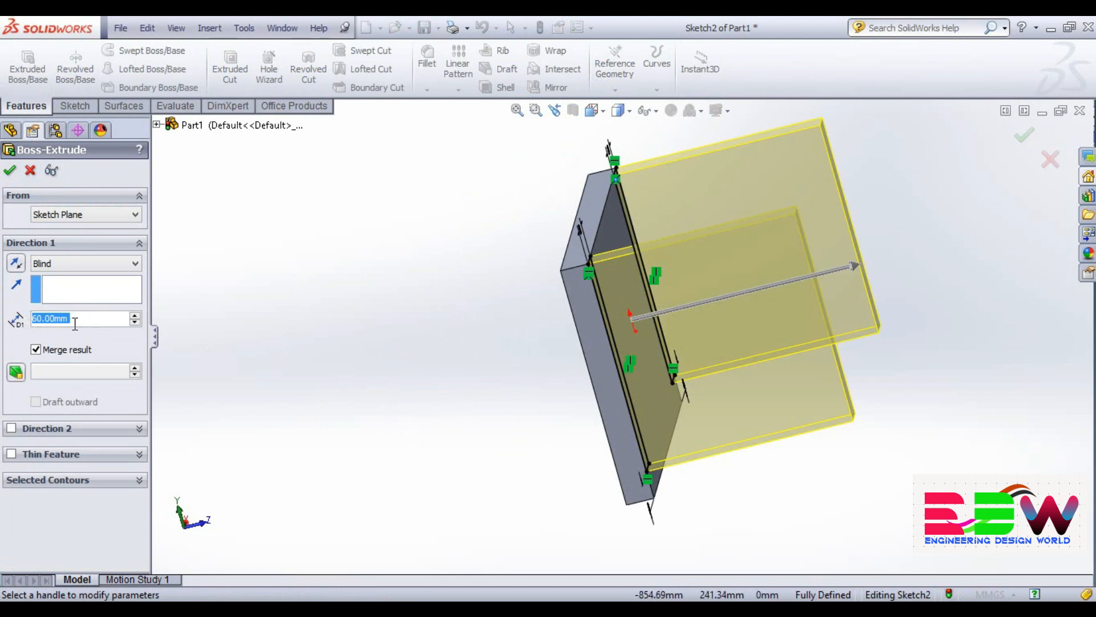
pyautogui.write('5')
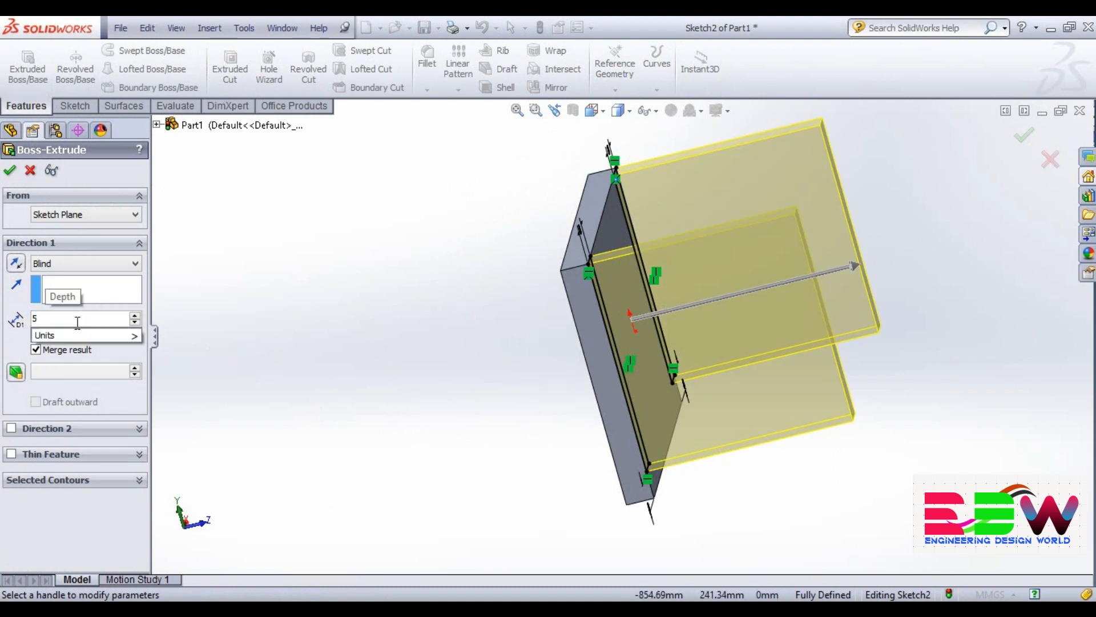
pyautogui.write('0')
pyautogui.press('Return')
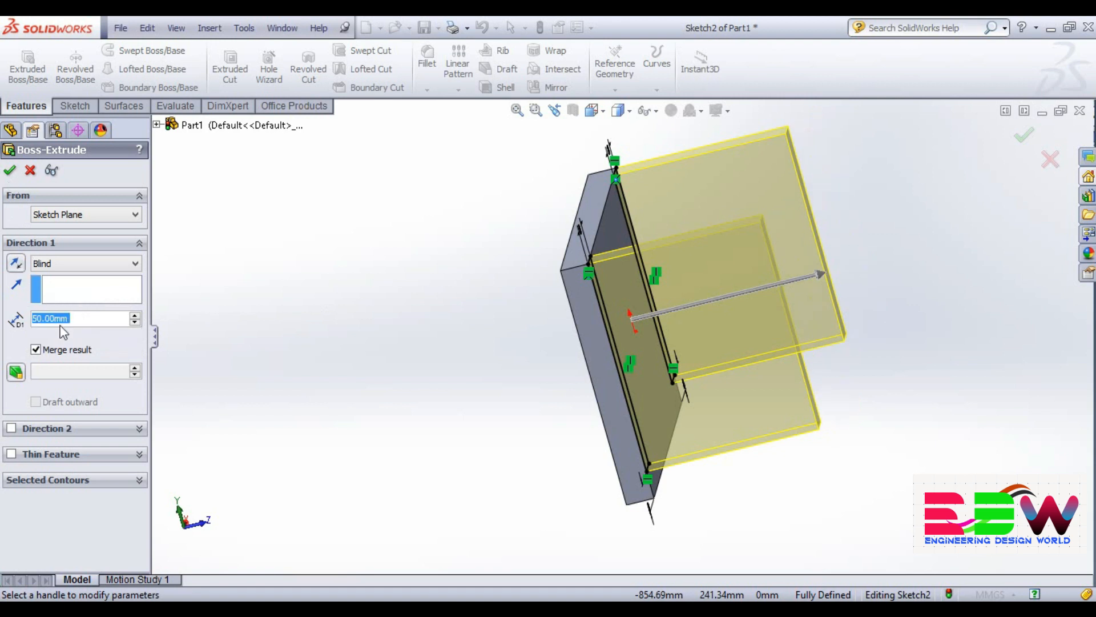
pyautogui.click(8, 172)
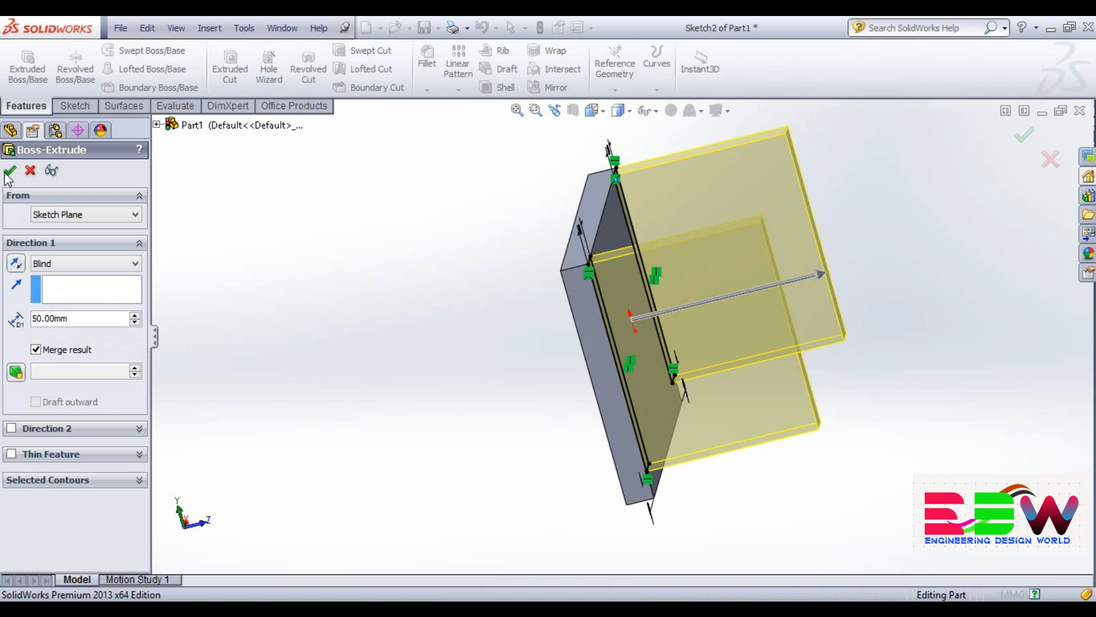
# - Examine the table standing upright, checking the tabletop and both legs from the long front side
pyautogui.moveTo(388, 387); pyautogui.dragTo(403, 229, button='middle')
pyautogui.scroll(3, 912, 310)
pyautogui.scroll(-3, 855, 309)
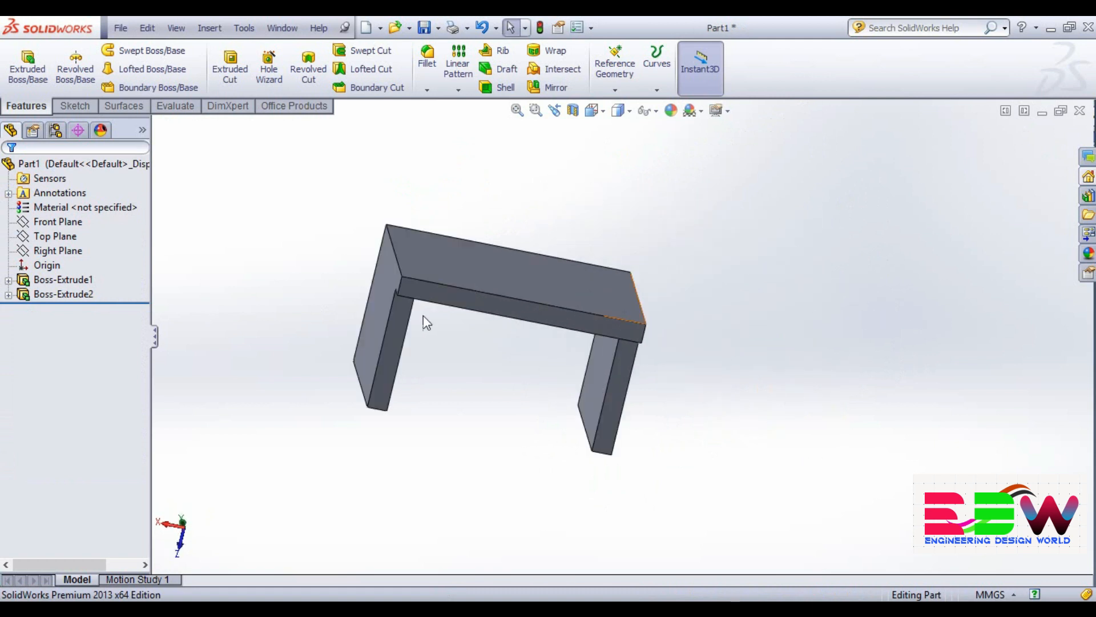
pyautogui.scroll(-2, 329, 298)
pyautogui.moveTo(1032, 398); pyautogui.dragTo(919, 373, button='middle')
pyautogui.scroll(-1, 916, 367)
pyautogui.scroll(1, 852, 364)
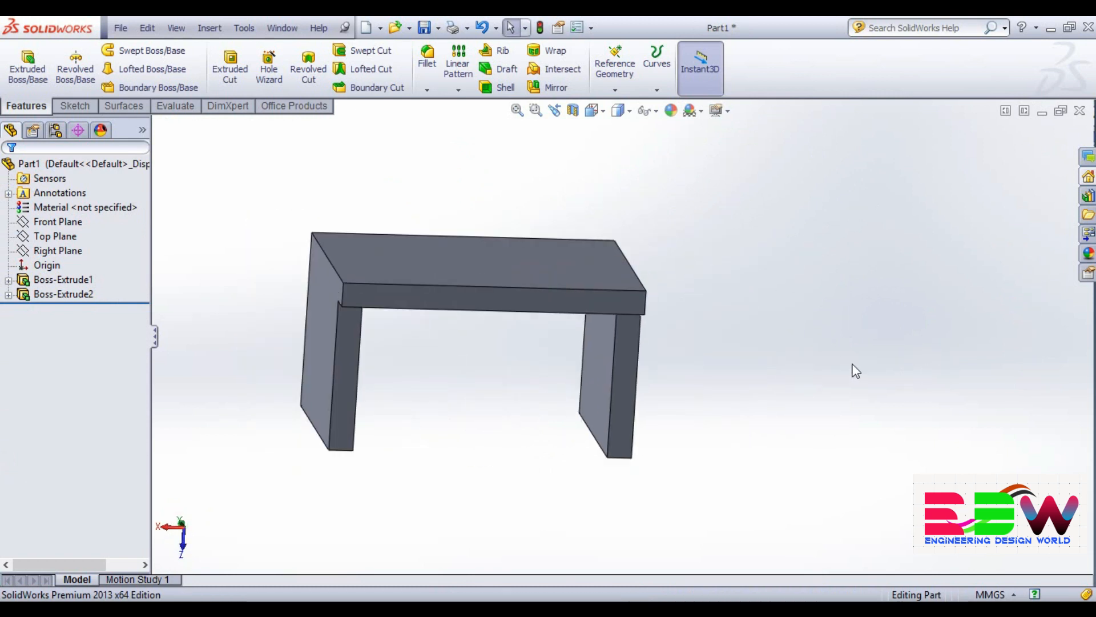
pyautogui.scroll(-1, 853, 365)
pyautogui.scroll(1, 851, 363)
pyautogui.scroll(-1, 216, 382)
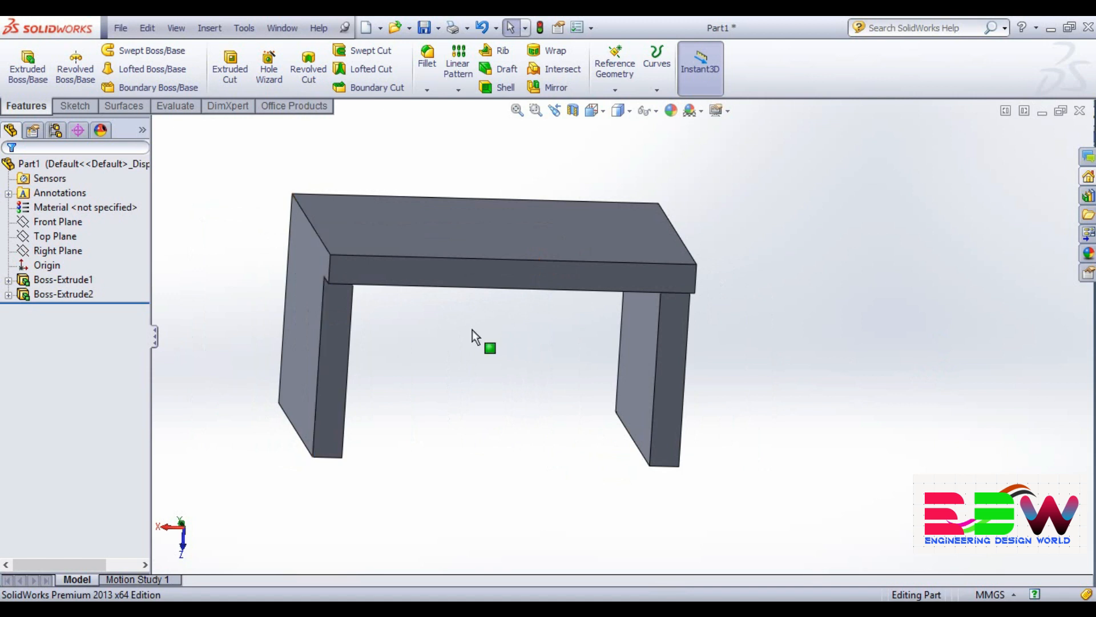
# - Fillet the upper and lower long front edges of the tabletop with a constant radius of 8 mm
pyautogui.click(450, 258)
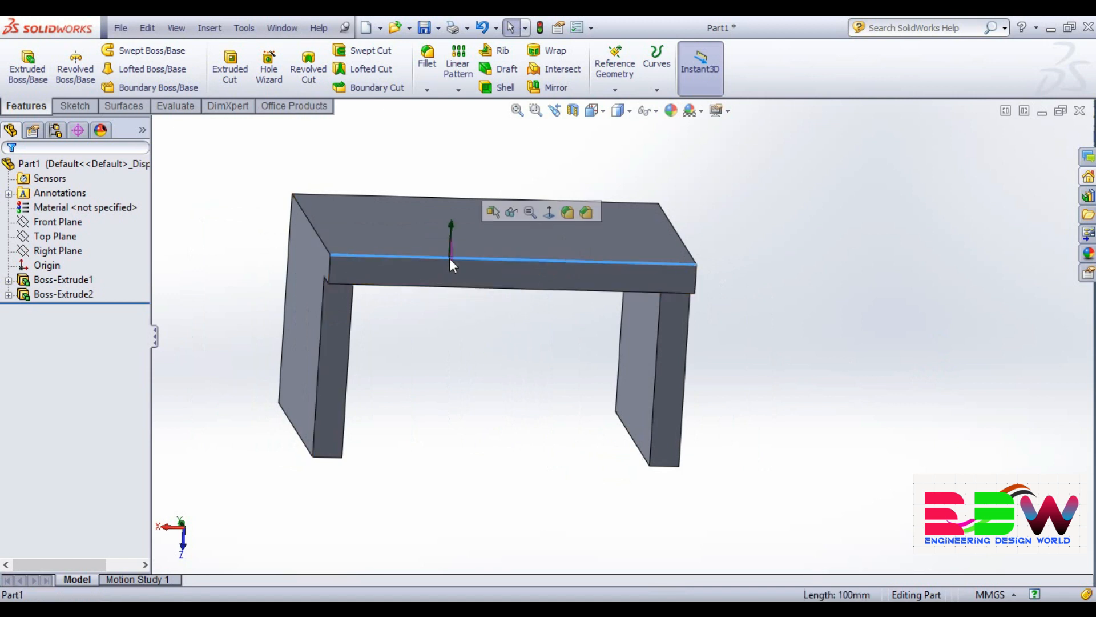
pyautogui.keyDown('ctrl'); pyautogui.click(450, 290); pyautogui.keyUp('ctrl')
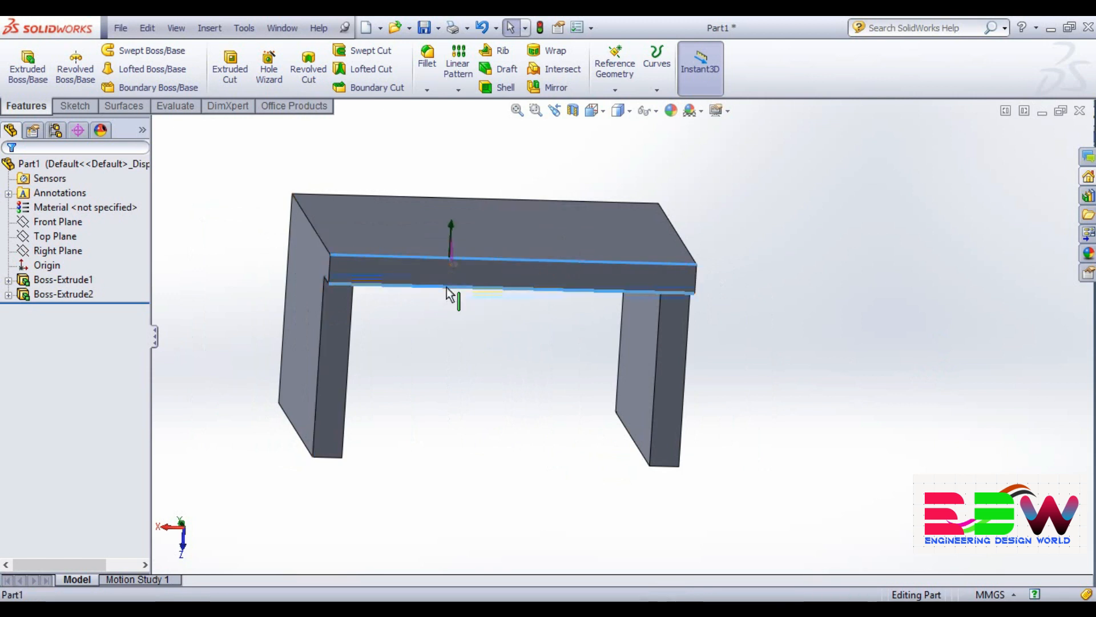
pyautogui.click(428, 57)
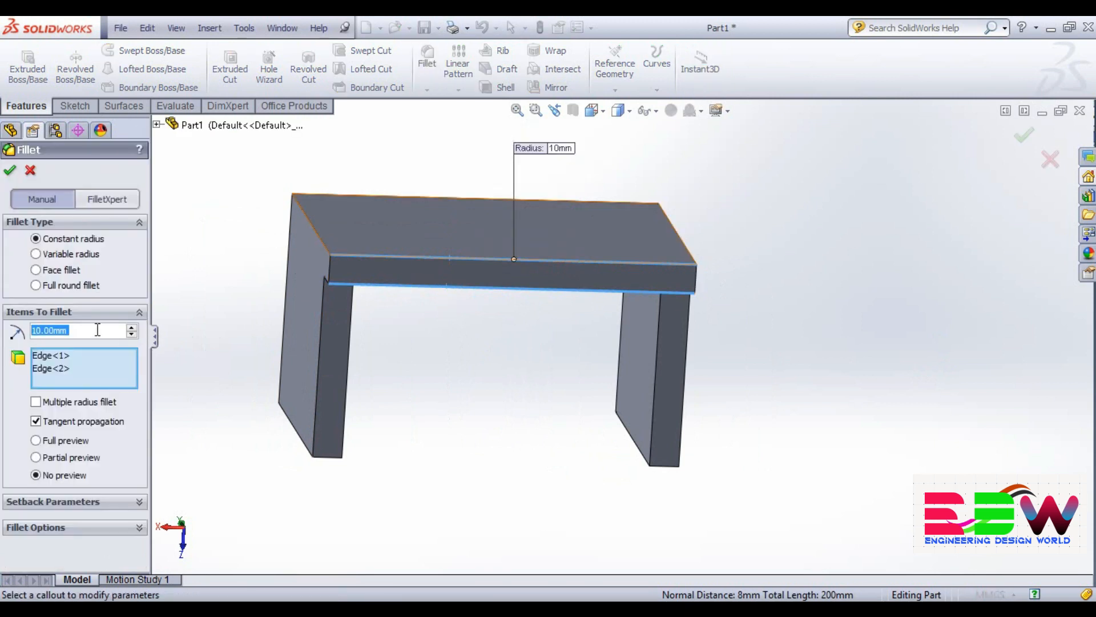
pyautogui.write('8')
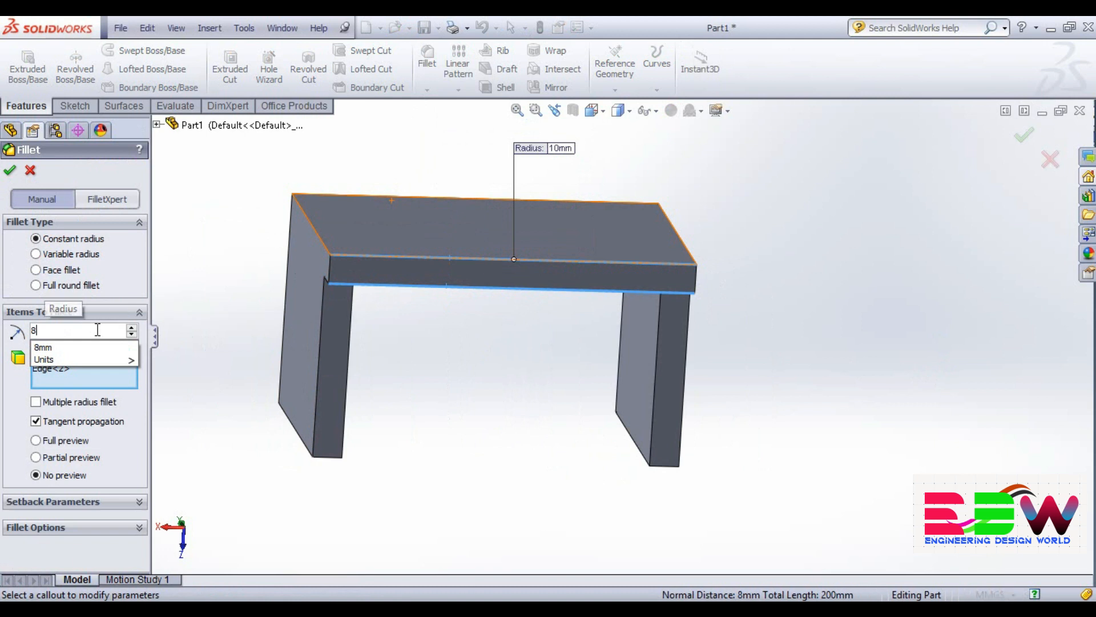
pyautogui.press('Return')
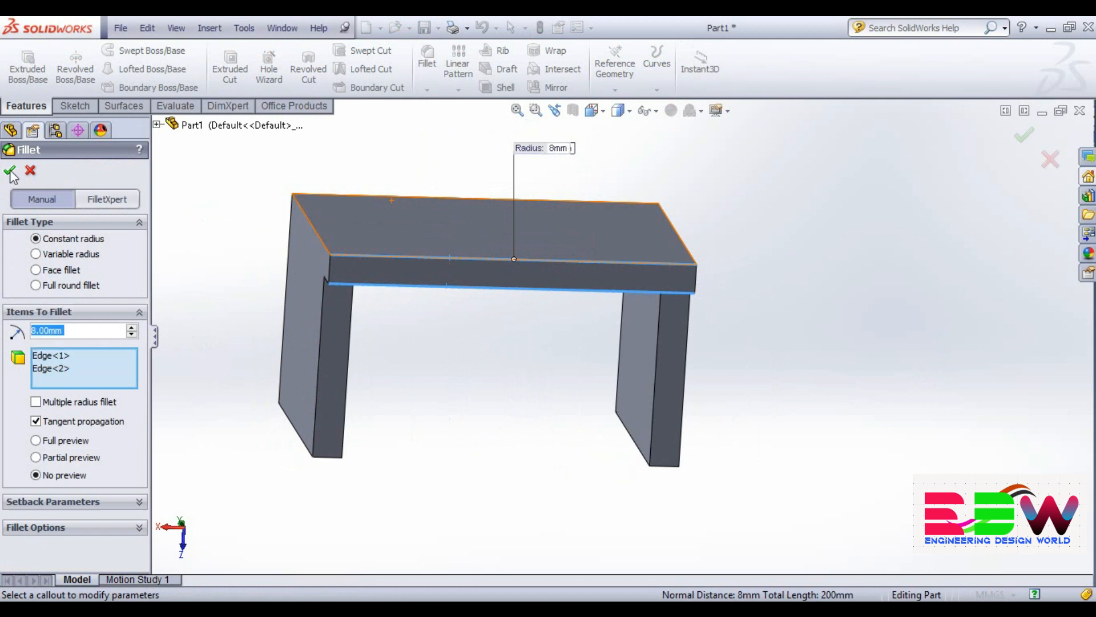
pyautogui.click(10, 172)
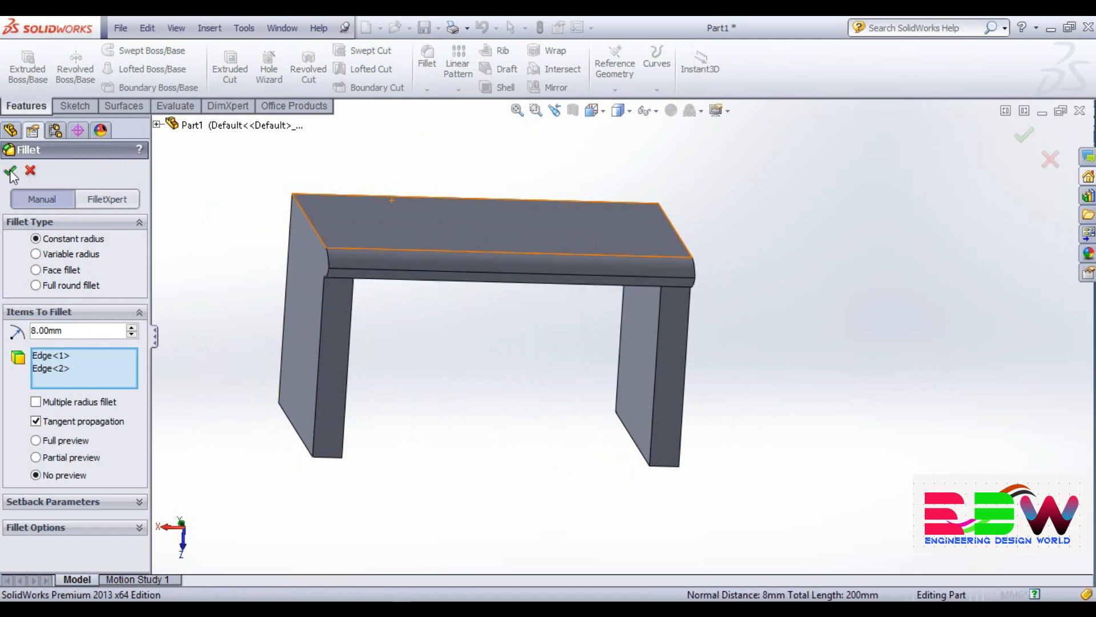
# - Fillet the two 50 mm front edges of the right-hand leg with a constant radius of 4 mm
pyautogui.click(514, 389)
pyautogui.moveTo(513, 389); pyautogui.dragTo(579, 388, button='middle')
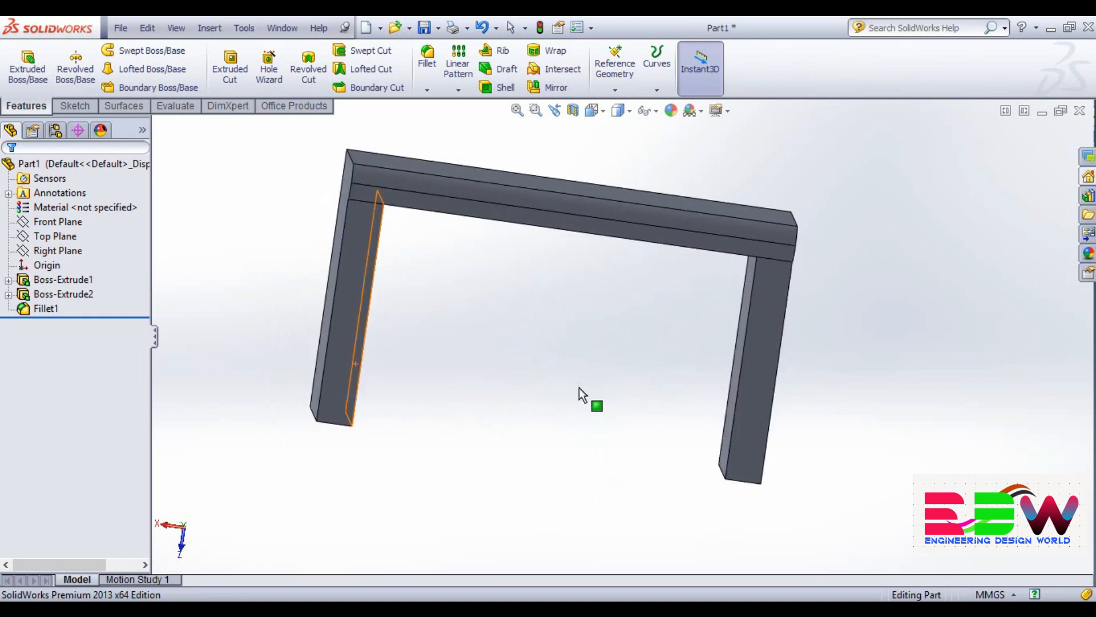
pyautogui.click(745, 340)
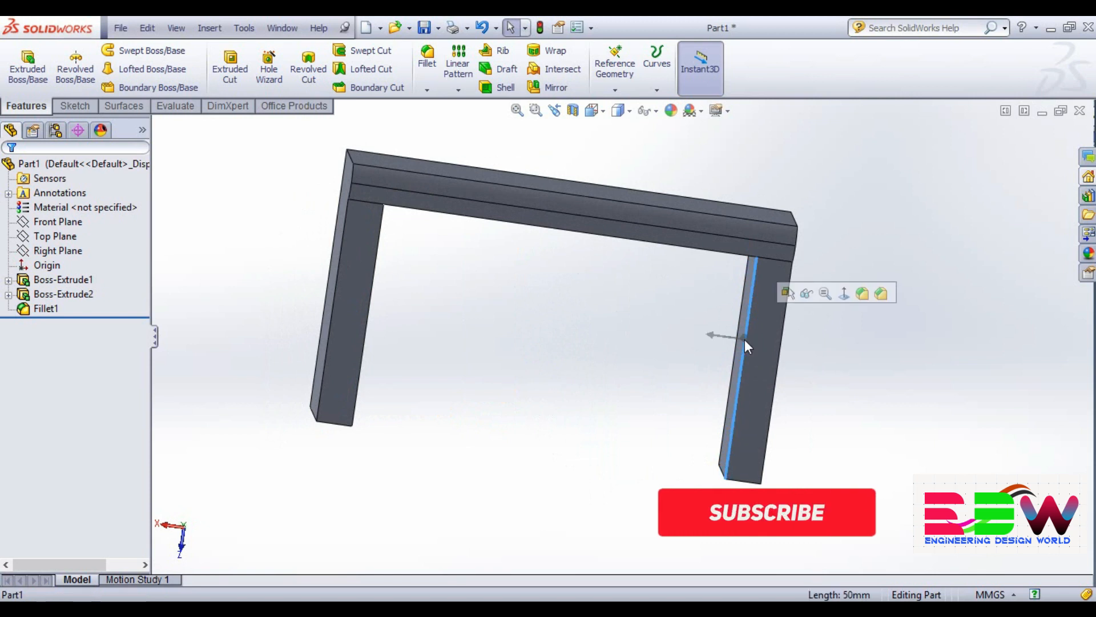
pyautogui.keyDown('ctrl'); pyautogui.click(784, 372); pyautogui.keyUp('ctrl')
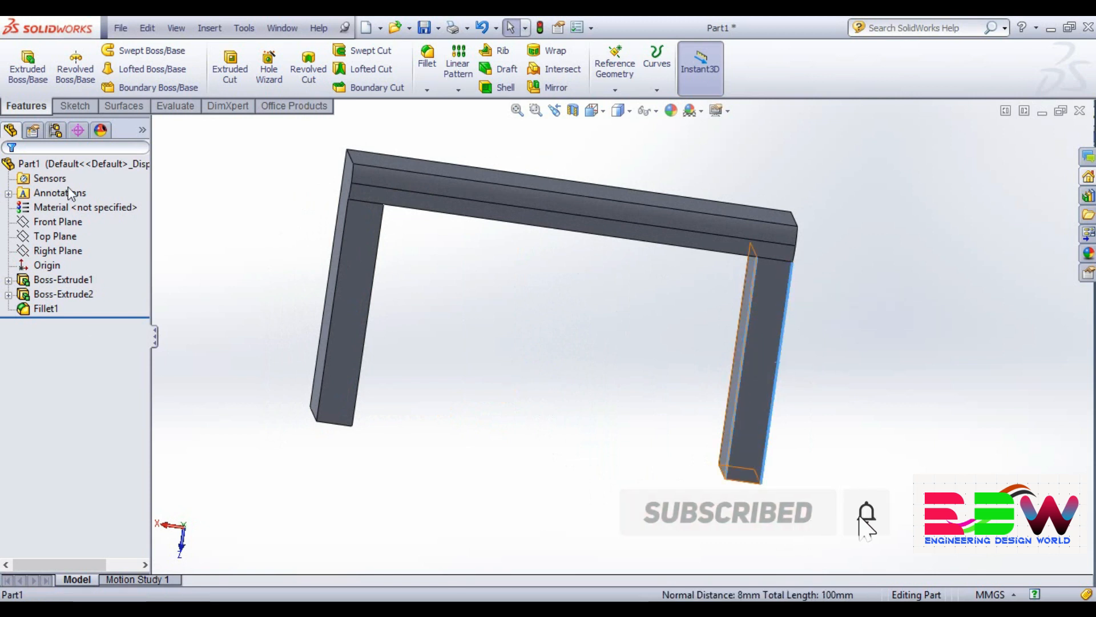
pyautogui.click(428, 59)
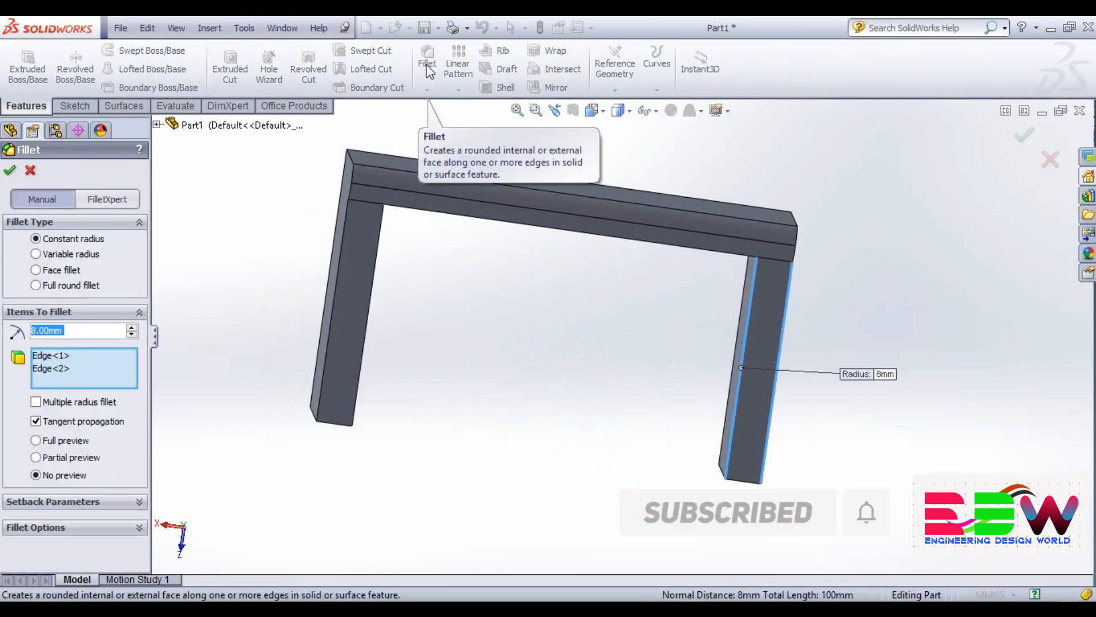
pyautogui.write('4')
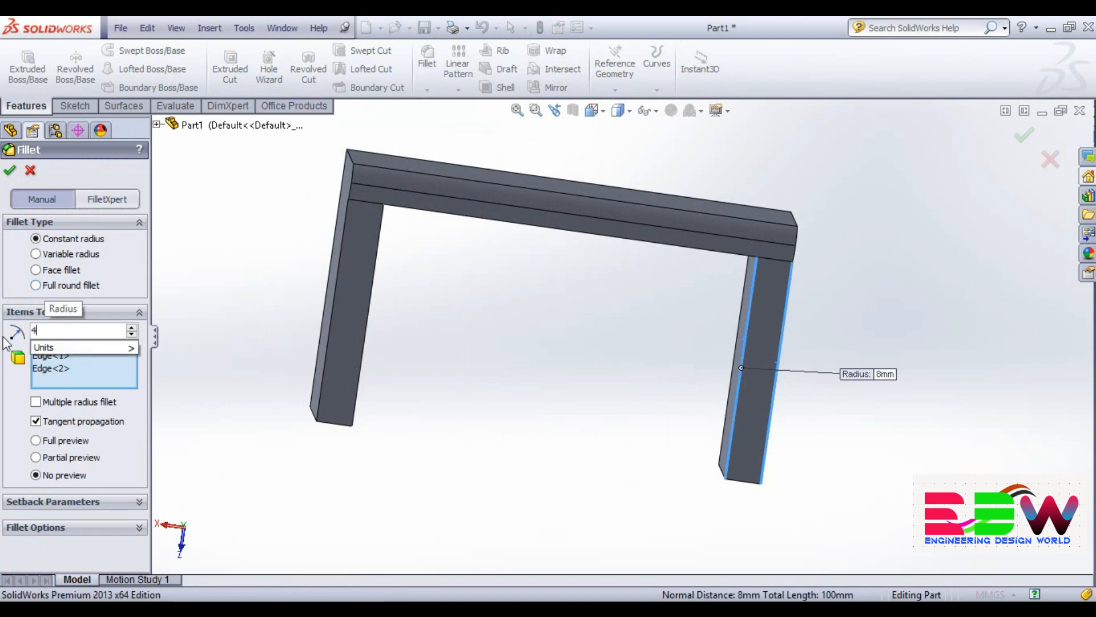
pyautogui.press('Return')
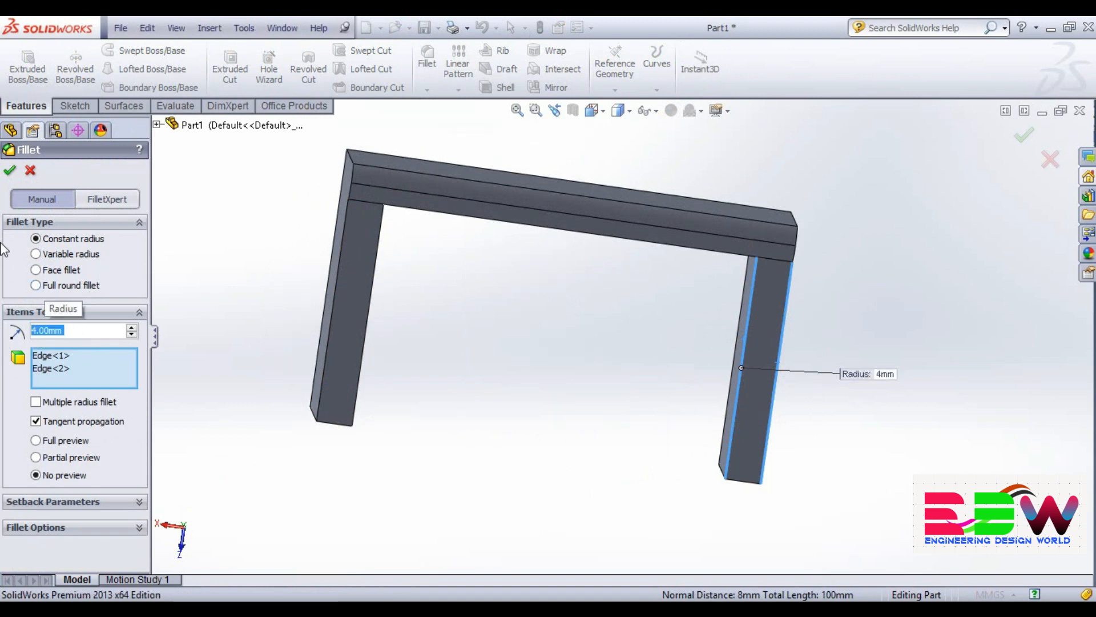
pyautogui.click(9, 171)
pyautogui.click(9, 173)
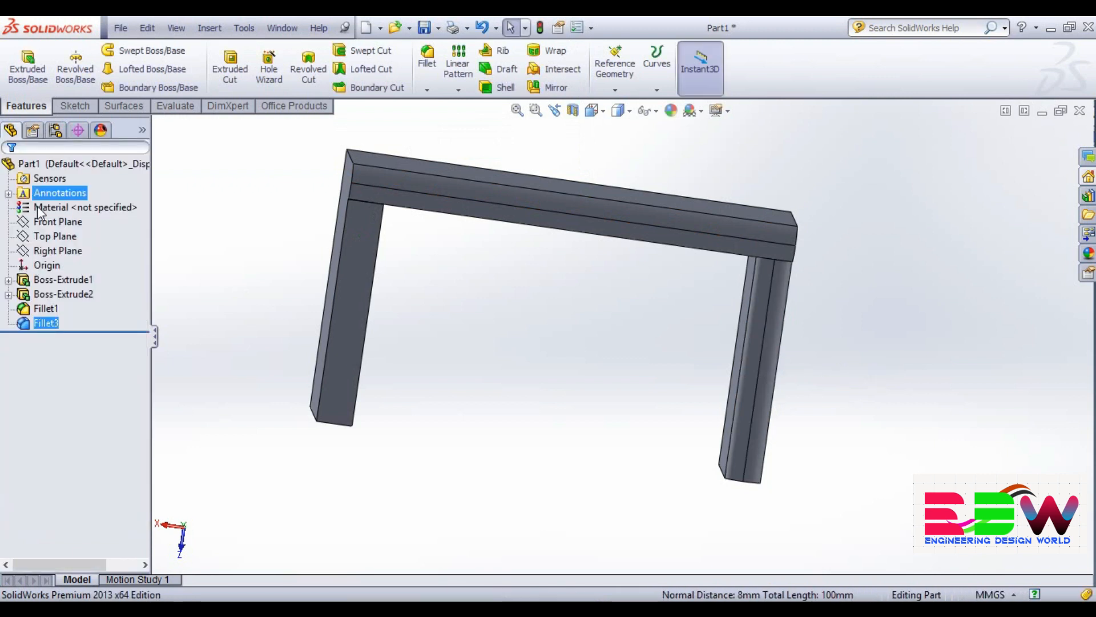
# - Fillet the two front edges of the left-hand leg with a constant radius of 4 mm
pyautogui.click(349, 336)
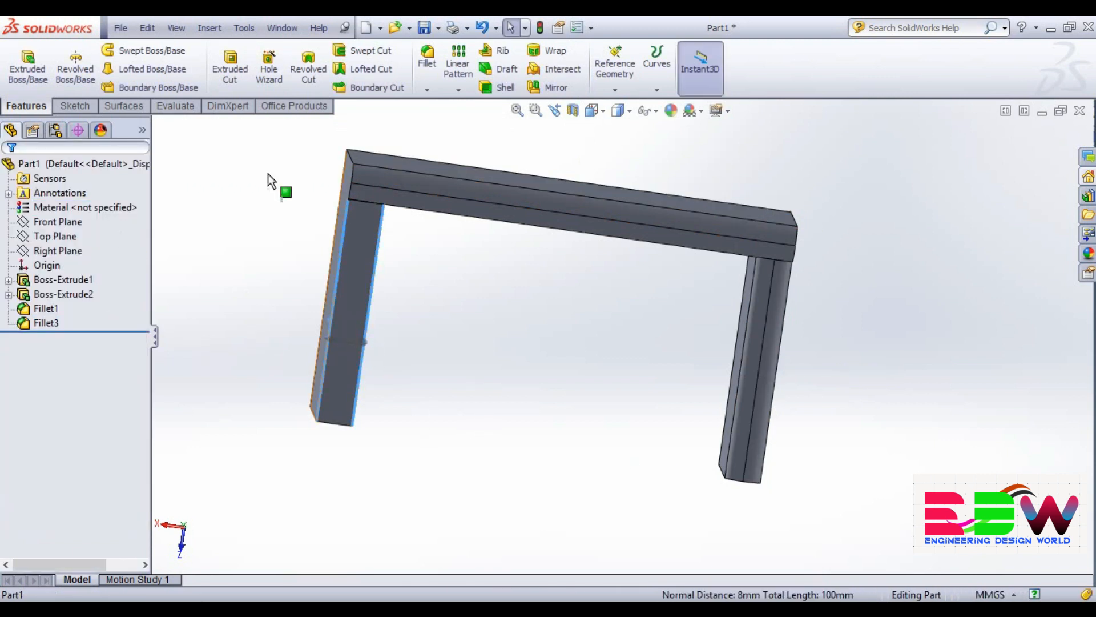
pyautogui.click(426, 57)
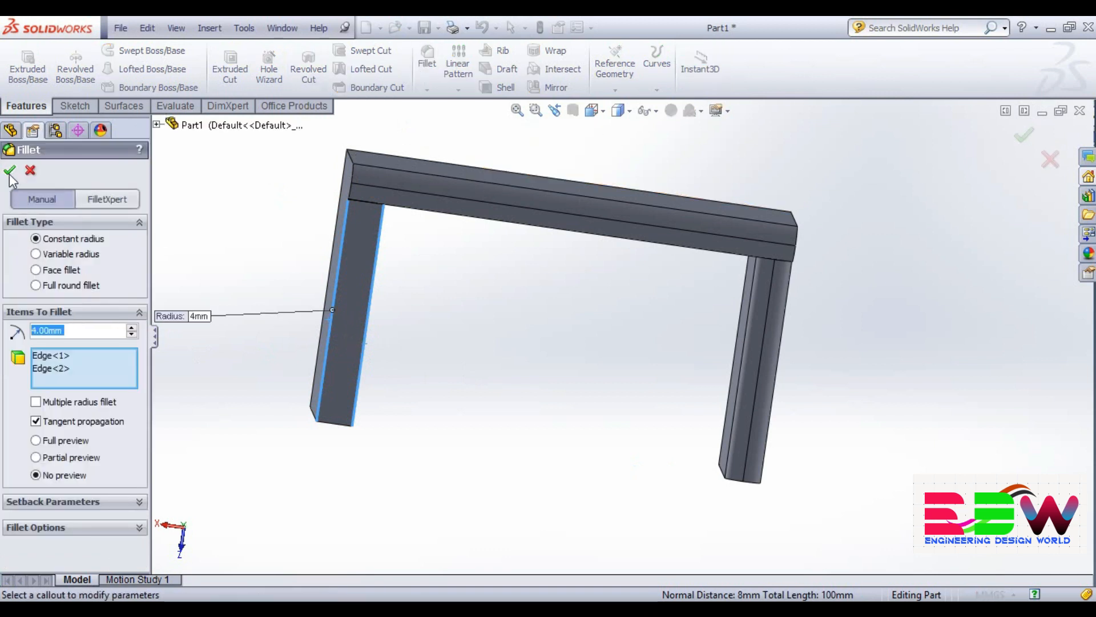
pyautogui.click(9, 170)
# - Examine the table from the side, front and above, checking the rounded tabletop edge and both legs
pyautogui.moveTo(552, 365); pyautogui.dragTo(475, 365, button='middle')
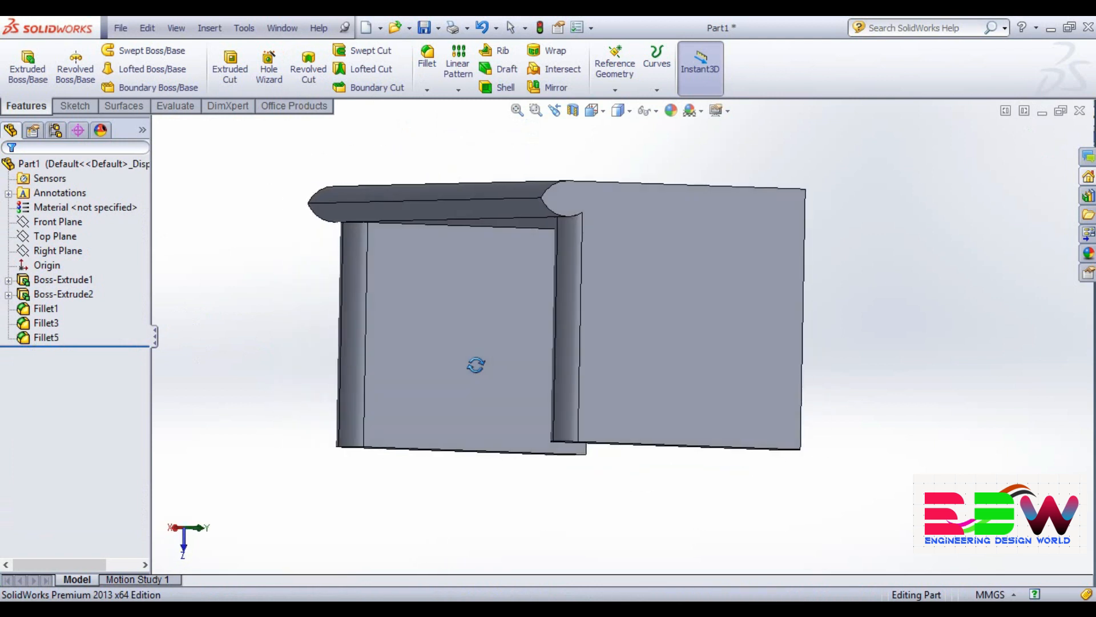
pyautogui.scroll(1, 477, 365)
pyautogui.scroll(1, 932, 286)
pyautogui.scroll(-2, 931, 286)
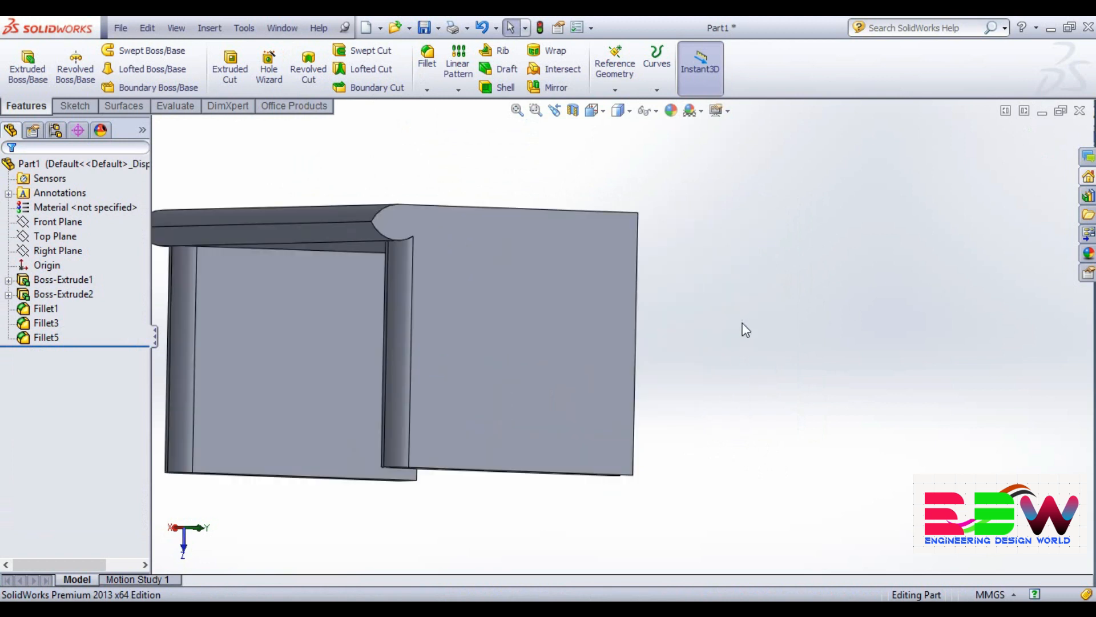
pyautogui.scroll(2, 745, 330)
pyautogui.moveTo(817, 326); pyautogui.dragTo(896, 369, button='middle')
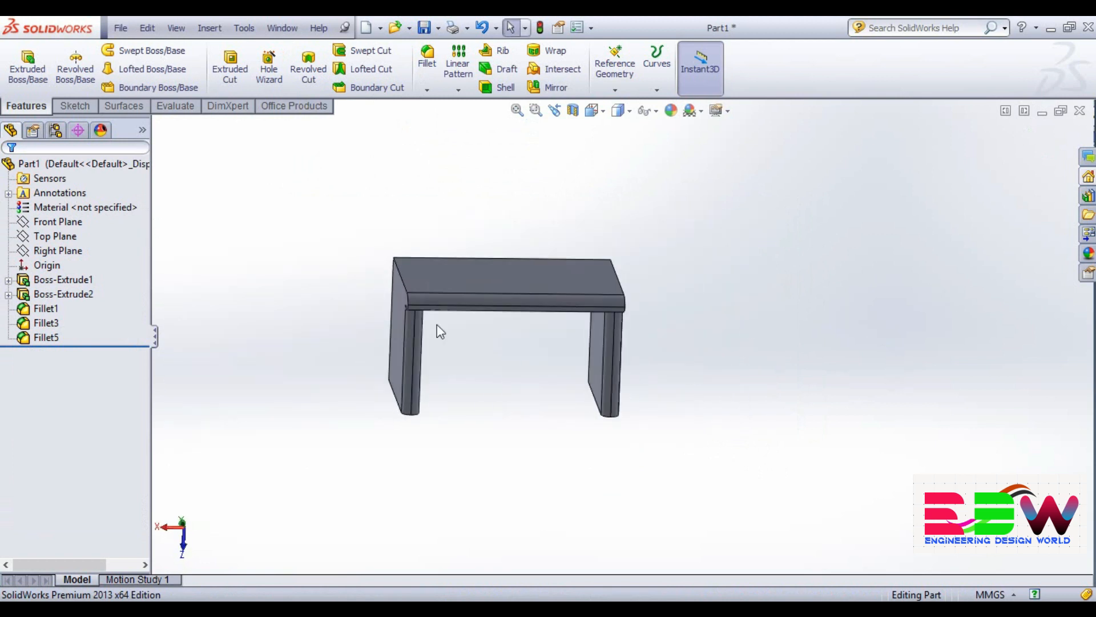
pyautogui.scroll(-2, 337, 244)
pyautogui.scroll(-1, 868, 399)
pyautogui.scroll(1, 851, 391)
pyautogui.moveTo(851, 389)
pyautogui.mouseDown(button='middle')
pyautogui.moveTo(890, 408)
pyautogui.moveTo(913, 399)
pyautogui.moveTo(840, 407)
pyautogui.mouseUp(button='middle')
pyautogui.scroll(-1, 522, 424)
pyautogui.scroll(2, 522, 422)
pyautogui.moveTo(522, 423); pyautogui.dragTo(561, 425, button='middle')
pyautogui.moveTo(687, 399); pyautogui.dragTo(666, 495, button='middle')
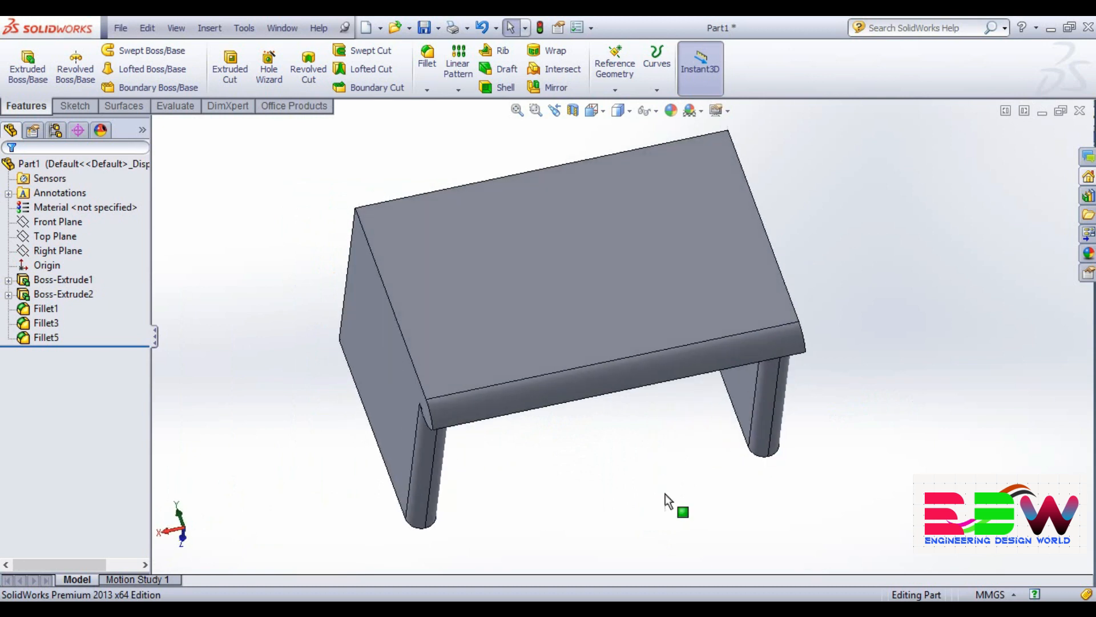
# - Open a sketch on the tabletop's upper face and try a corner rectangle starting above the origin
pyautogui.click(580, 304)
pyautogui.click(697, 255)
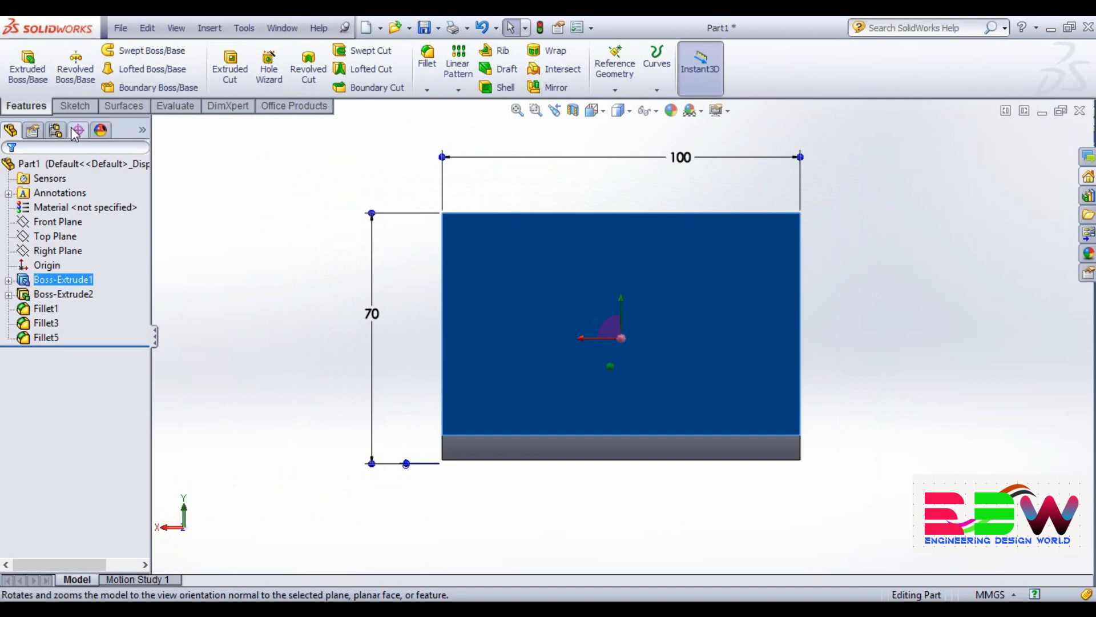
pyautogui.click(75, 106)
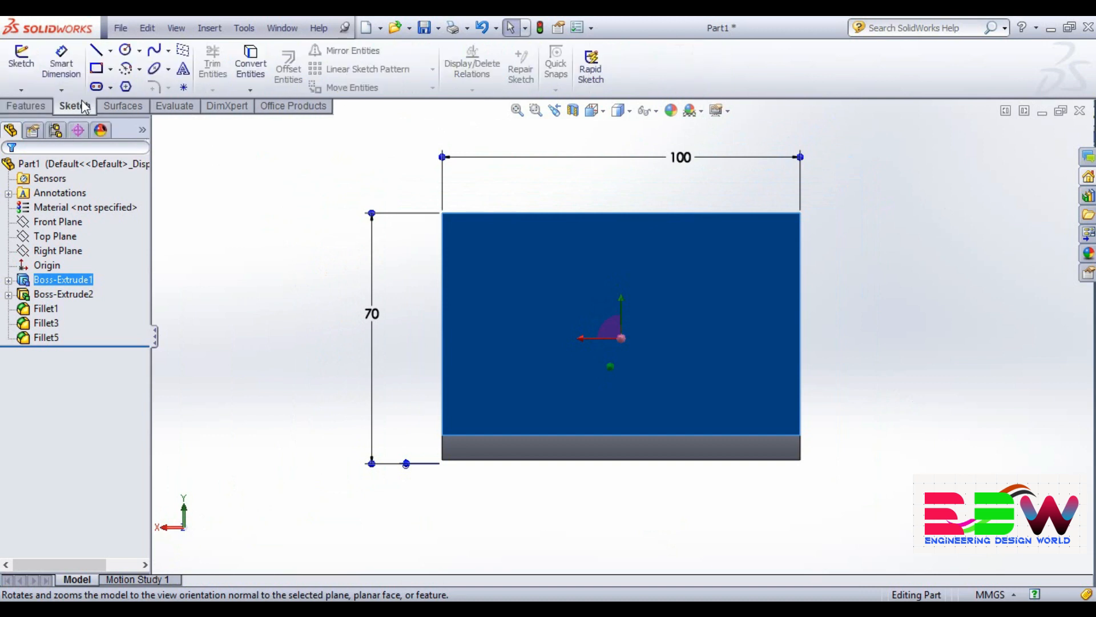
pyautogui.click(96, 69)
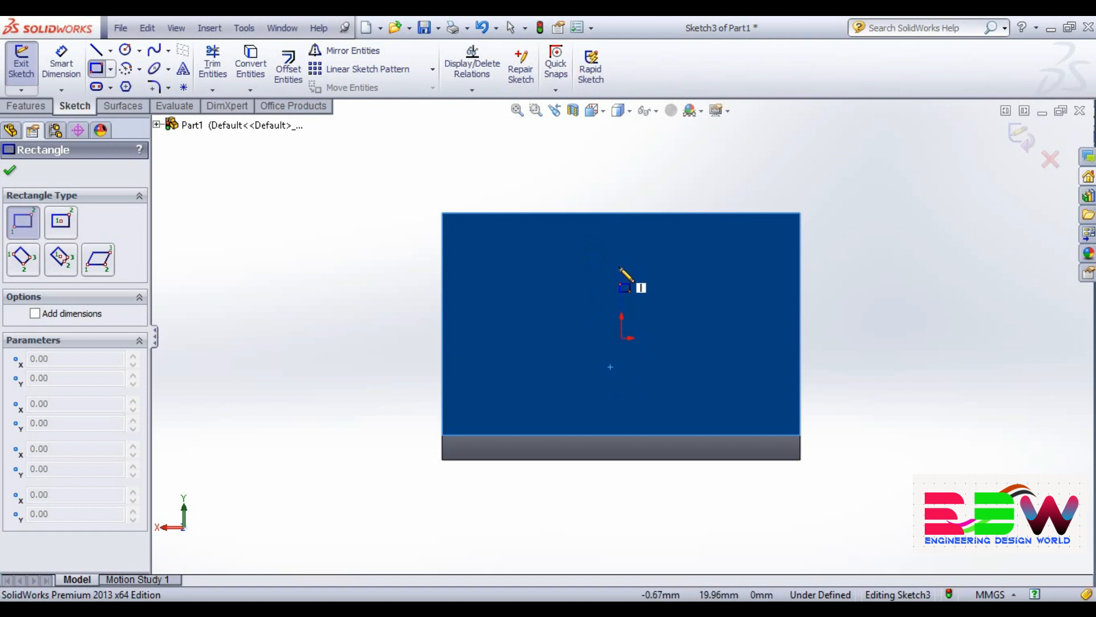
pyautogui.click(621, 239)
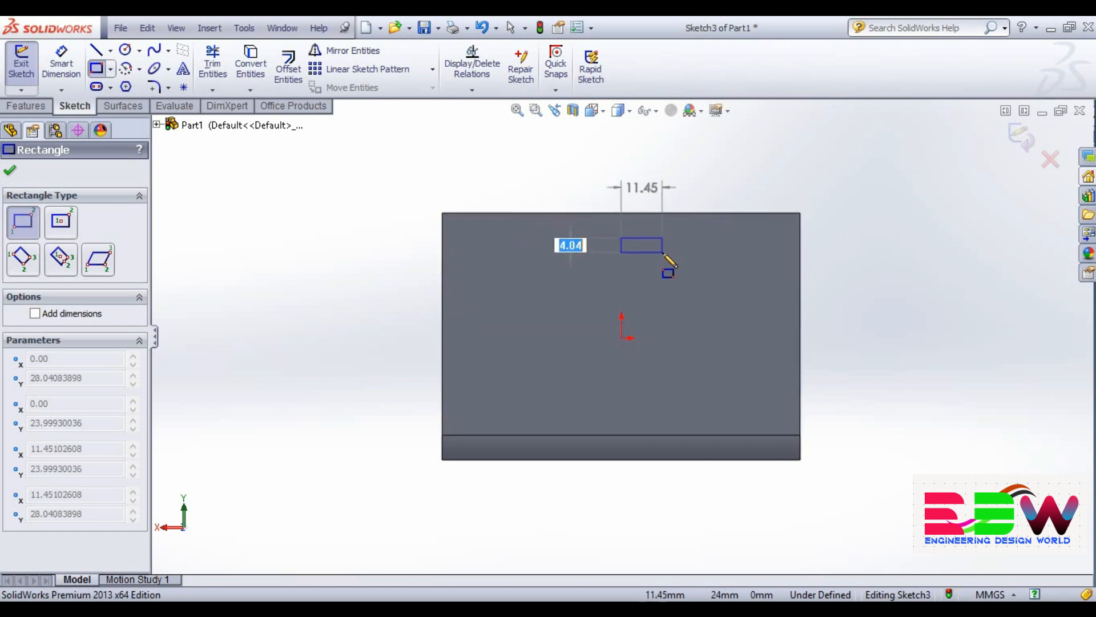
pyautogui.press('Escape')
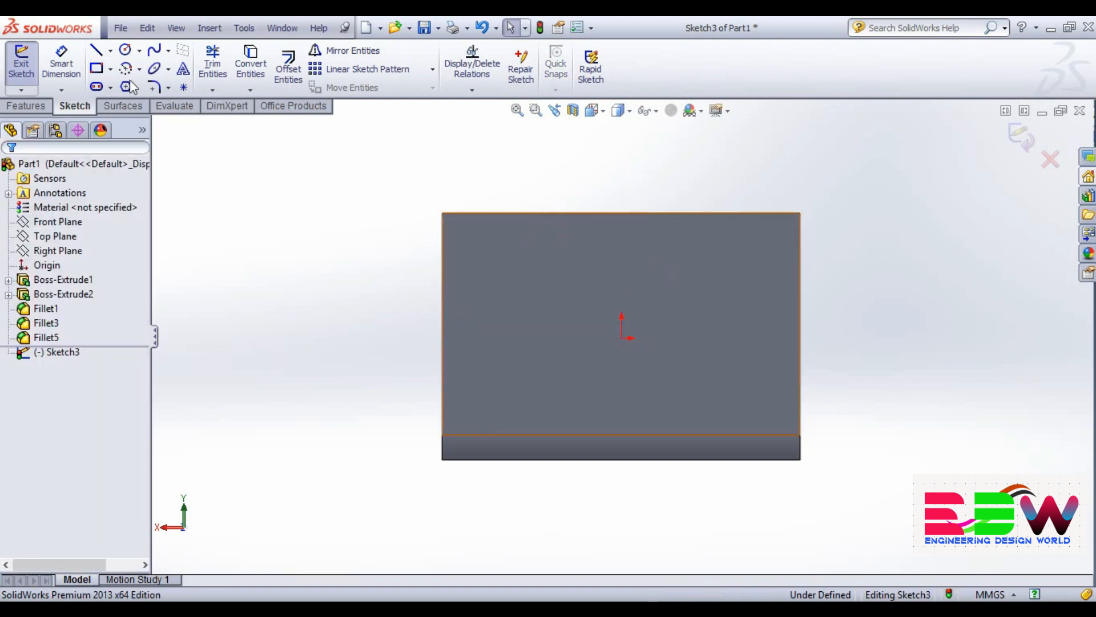
# - Sketch a center rectangle about 20 by 11 mm, centred vertically above the origin near the tabletop's rear edge
pyautogui.click(110, 69)
pyautogui.click(150, 100)
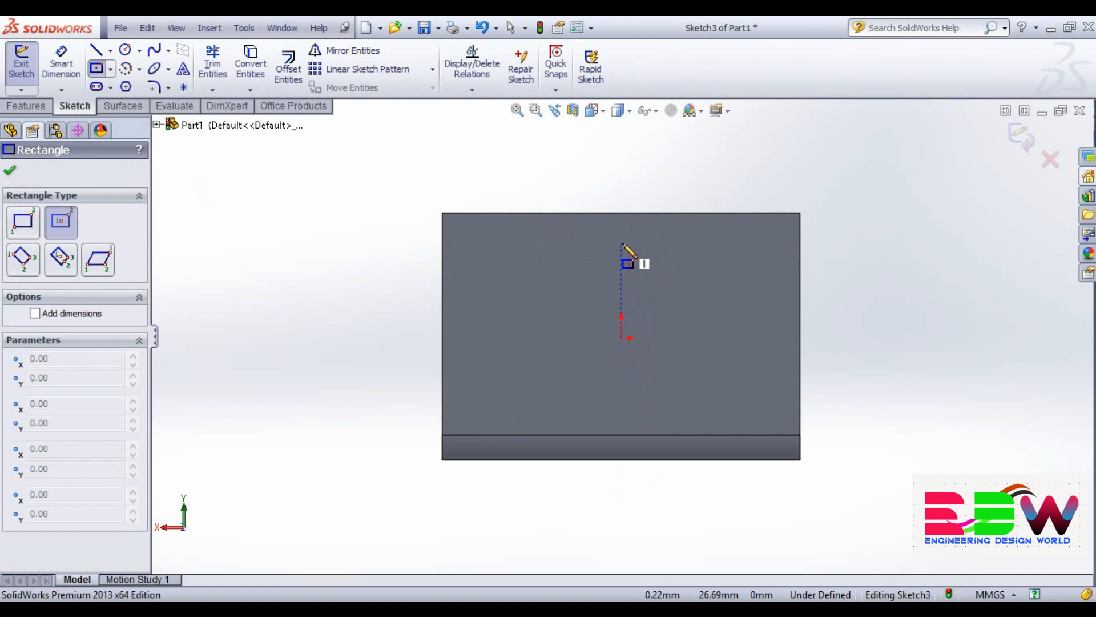
pyautogui.click(622, 243)
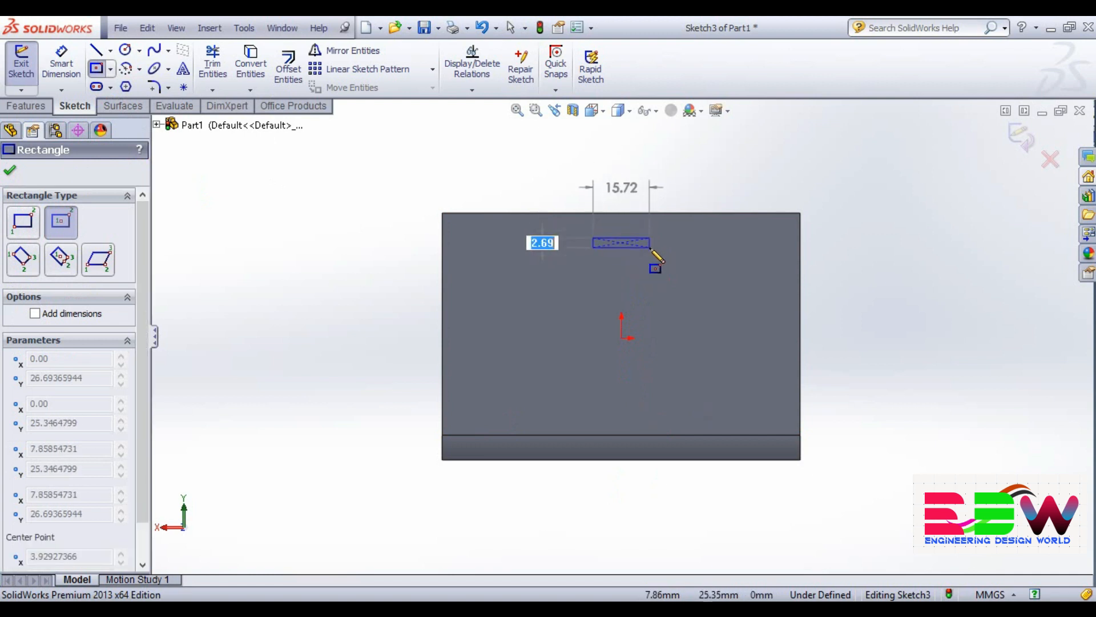
pyautogui.click(660, 264)
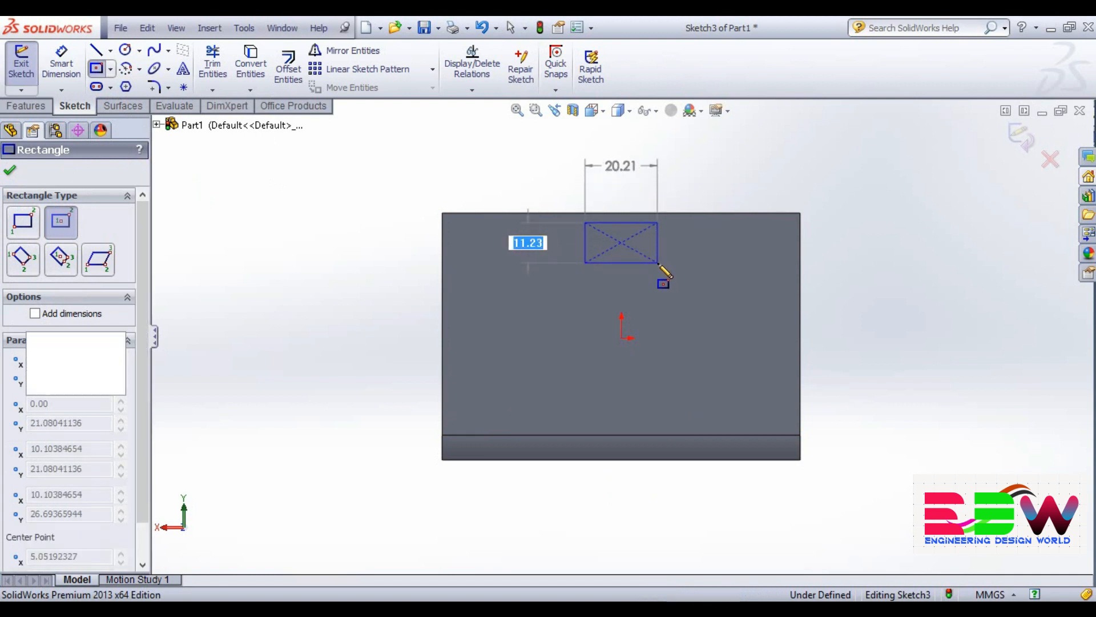
pyautogui.click(11, 172)
# - Dimension the rectangle's width and set it to 20 mm
pyautogui.click(62, 64)
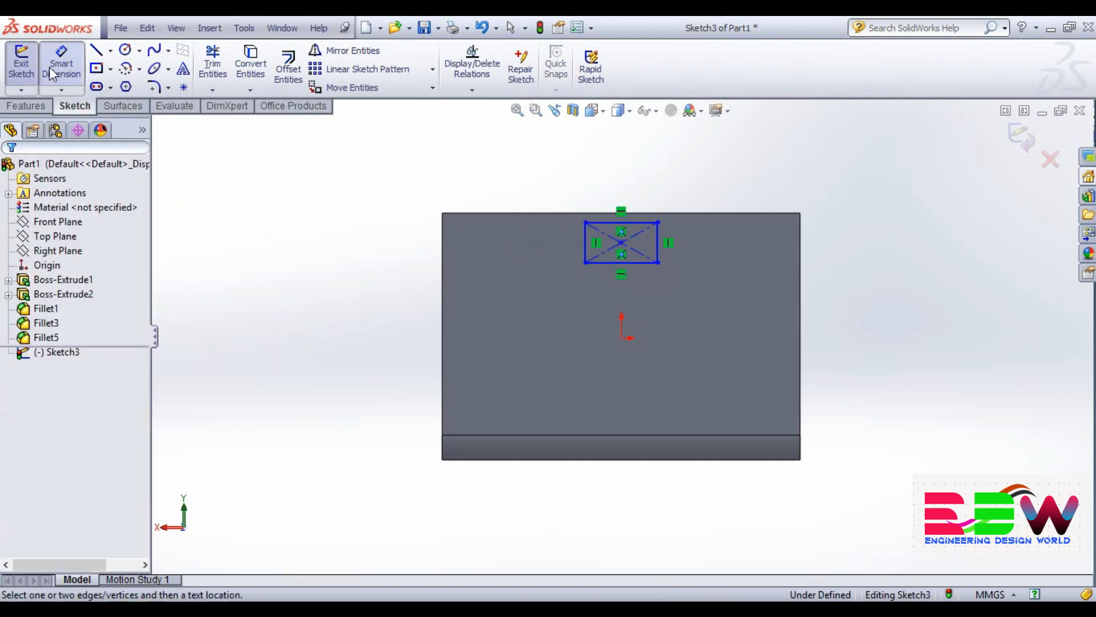
pyautogui.click(618, 226)
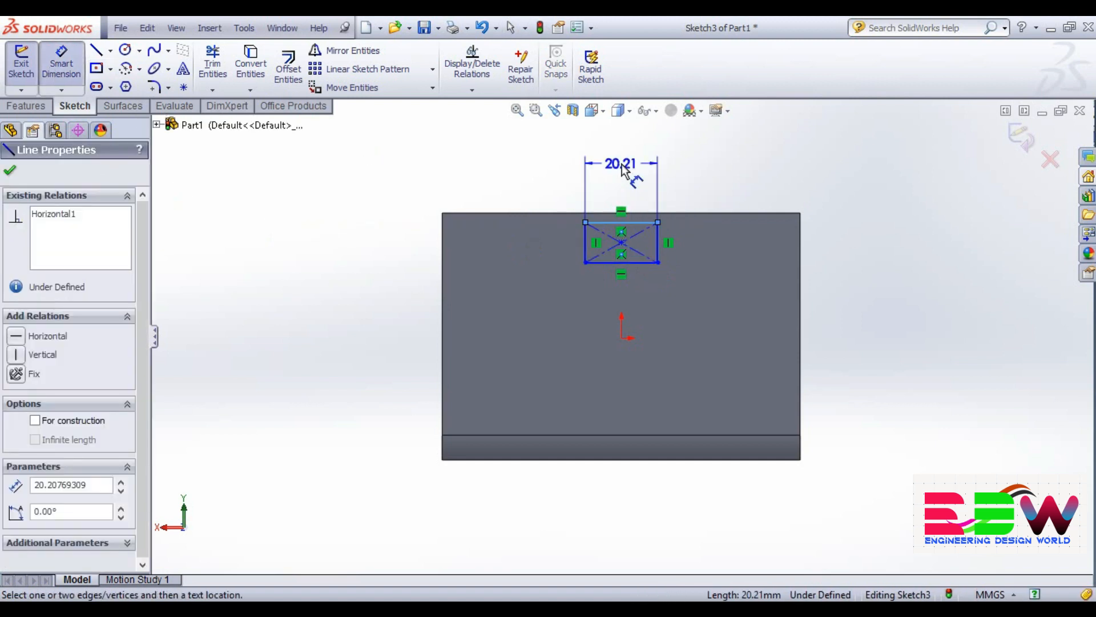
pyautogui.click(624, 167)
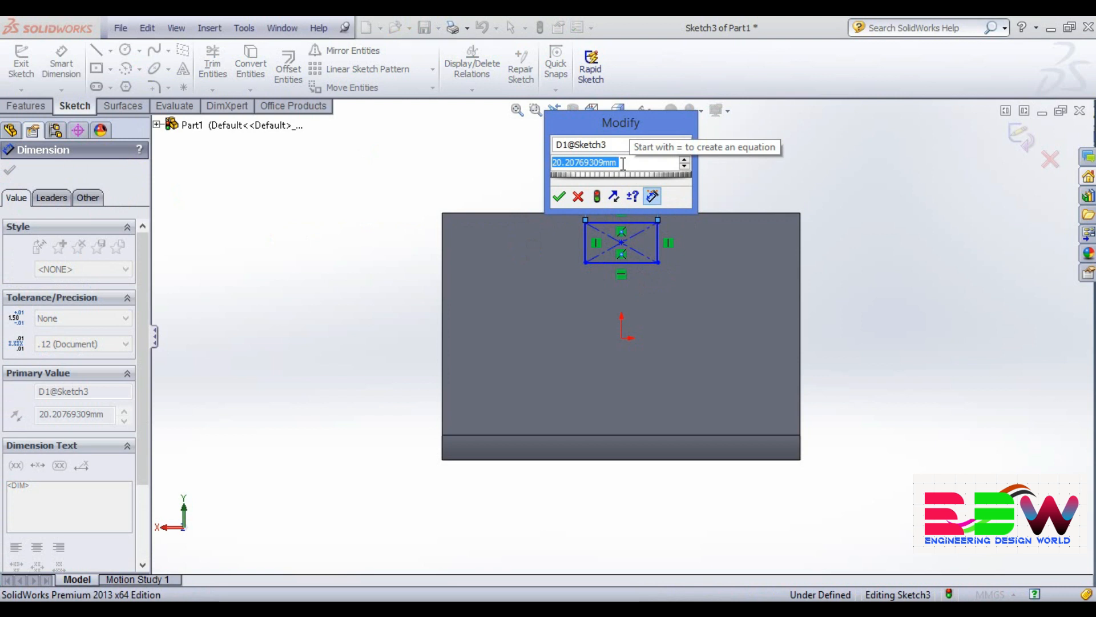
pyautogui.write('20')
pyautogui.press('Return')
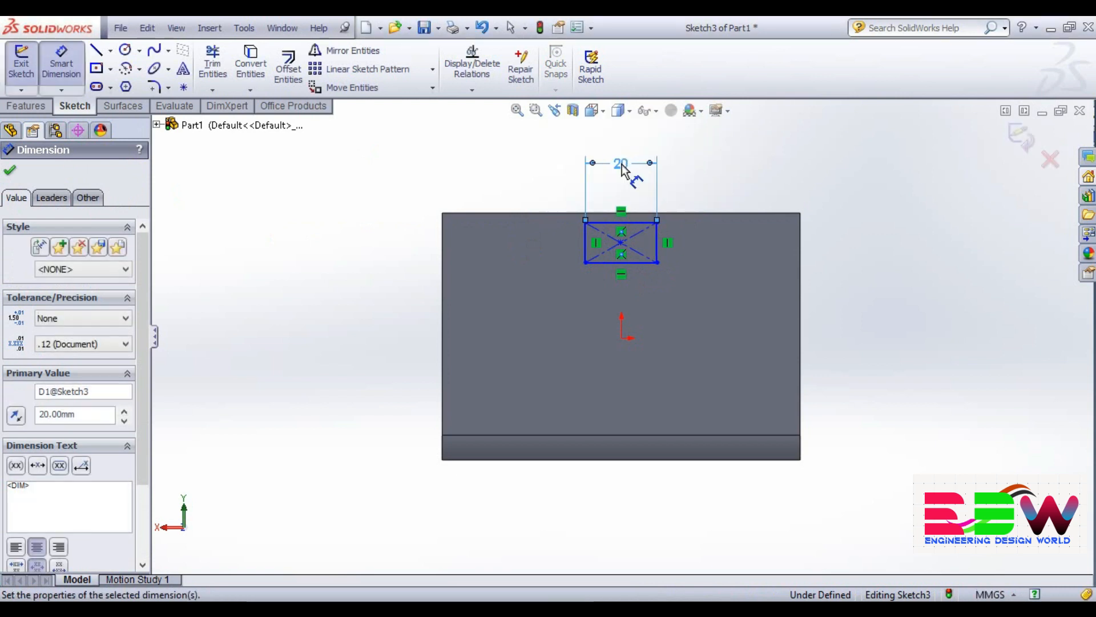
# - Dimension the distance from the rectangle's right side to the tabletop's right edge and set it to 40 mm
pyautogui.click(659, 250)
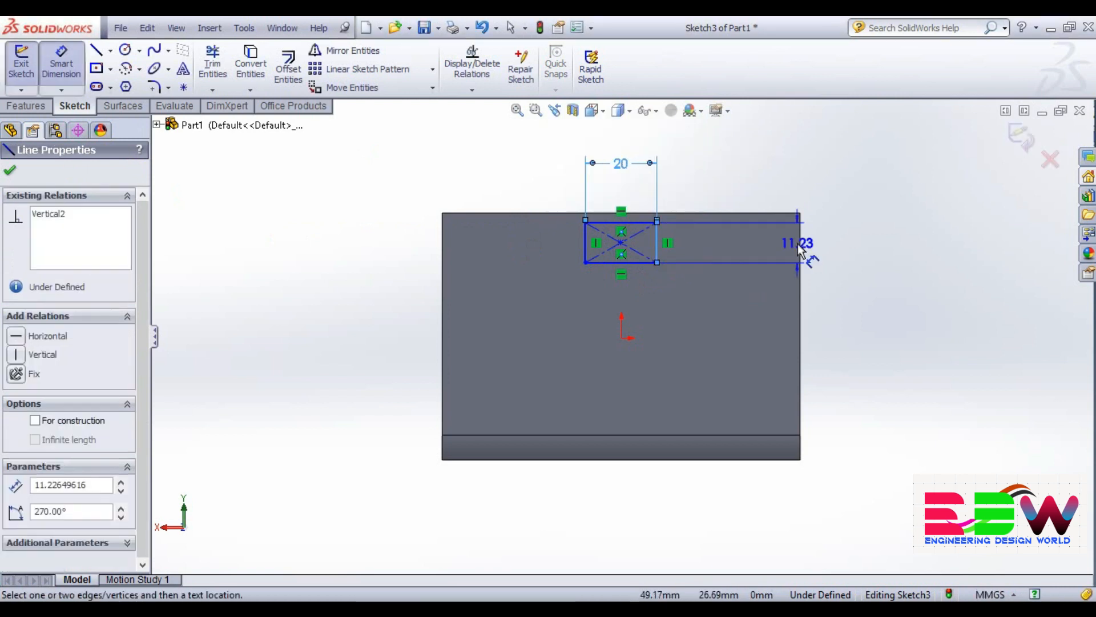
pyautogui.click(800, 246)
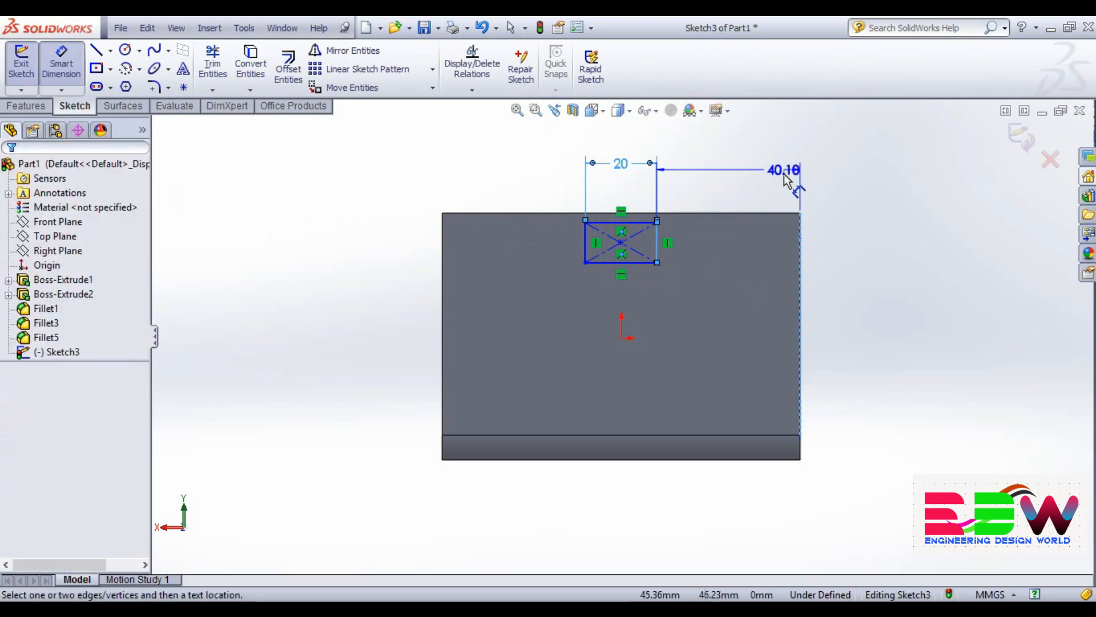
pyautogui.click(783, 180)
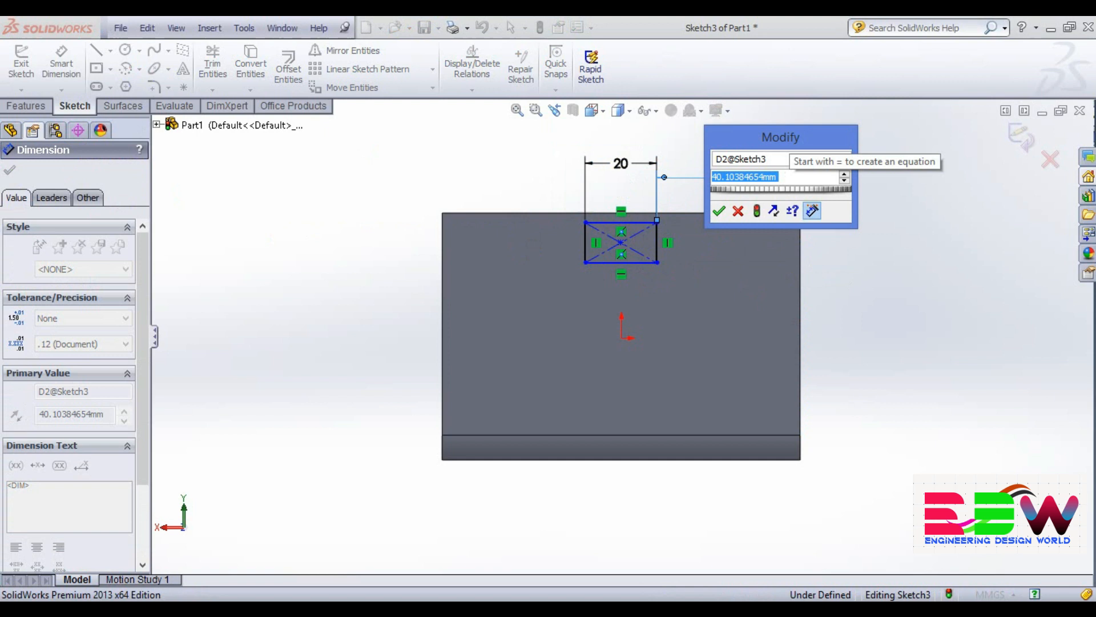
pyautogui.write('40')
pyautogui.press('Return')
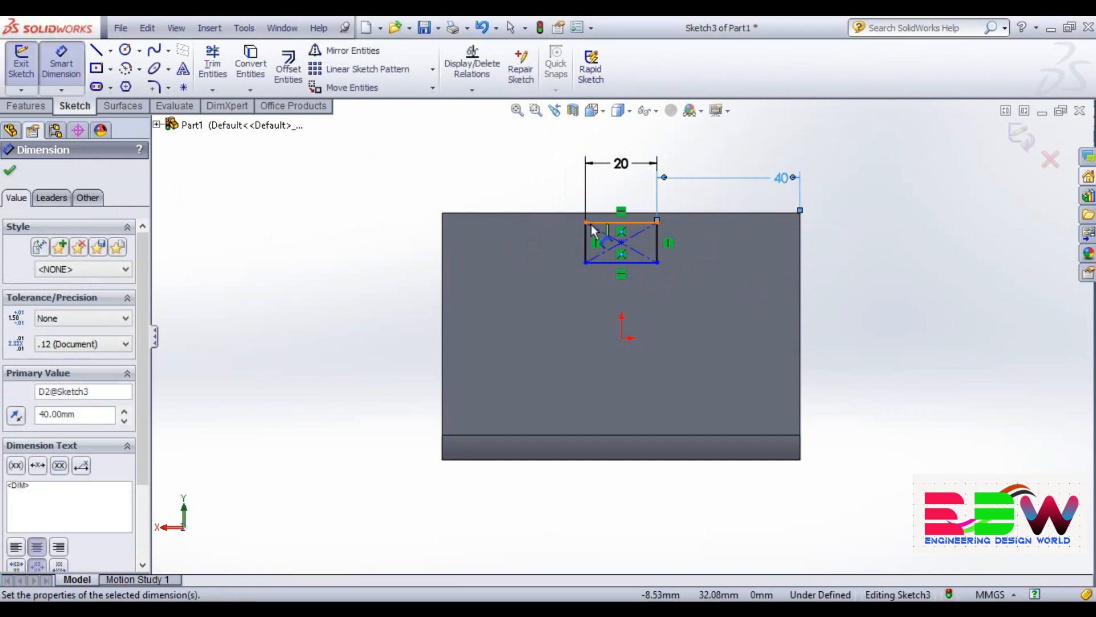
# - Try to dimension the distance from the rectangle's left side to the tabletop's left edge
pyautogui.click(585, 230)
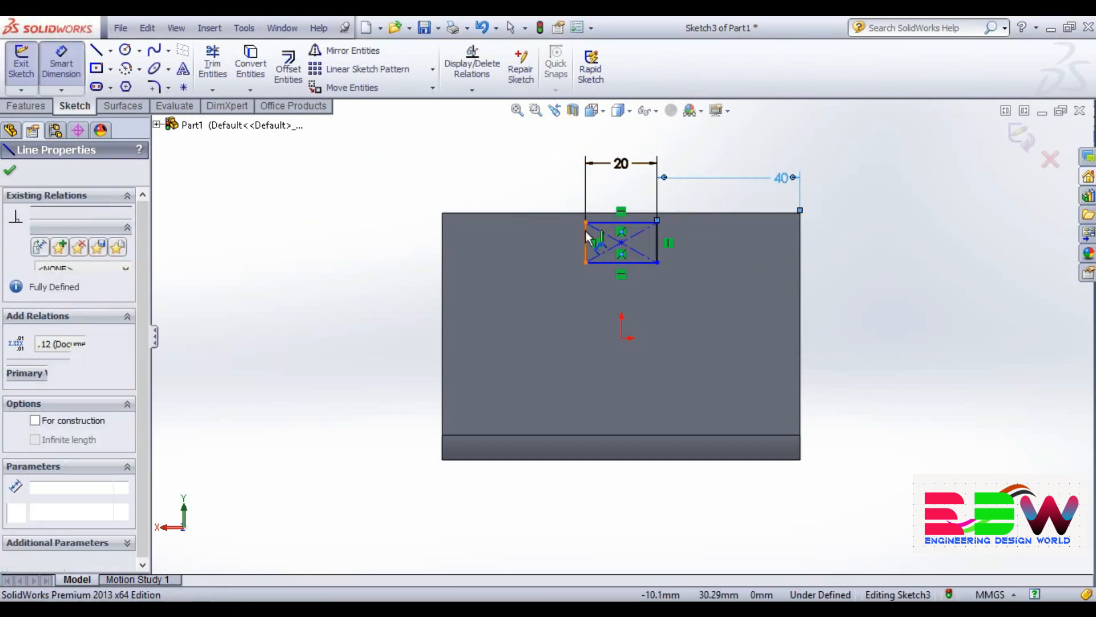
pyautogui.click(442, 241)
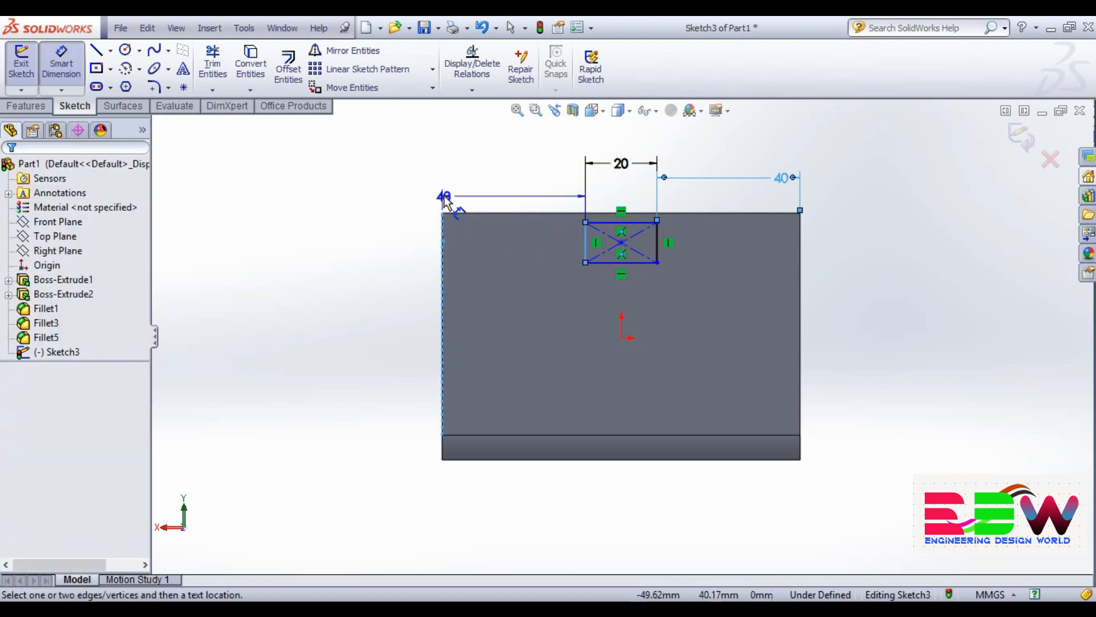
pyautogui.click(445, 177)
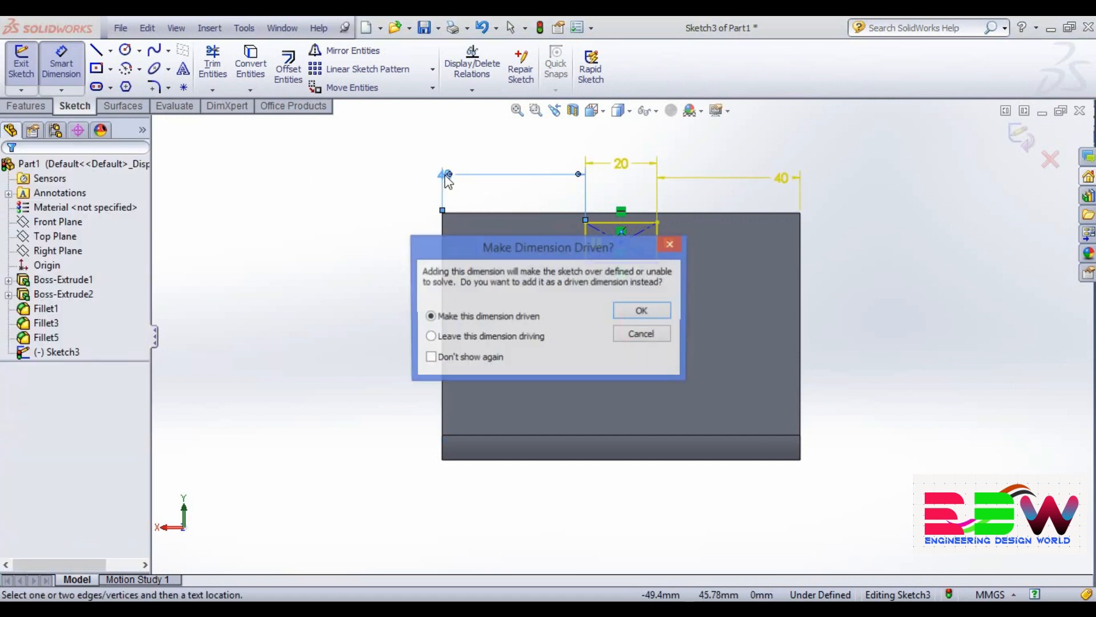
pyautogui.click(665, 336)
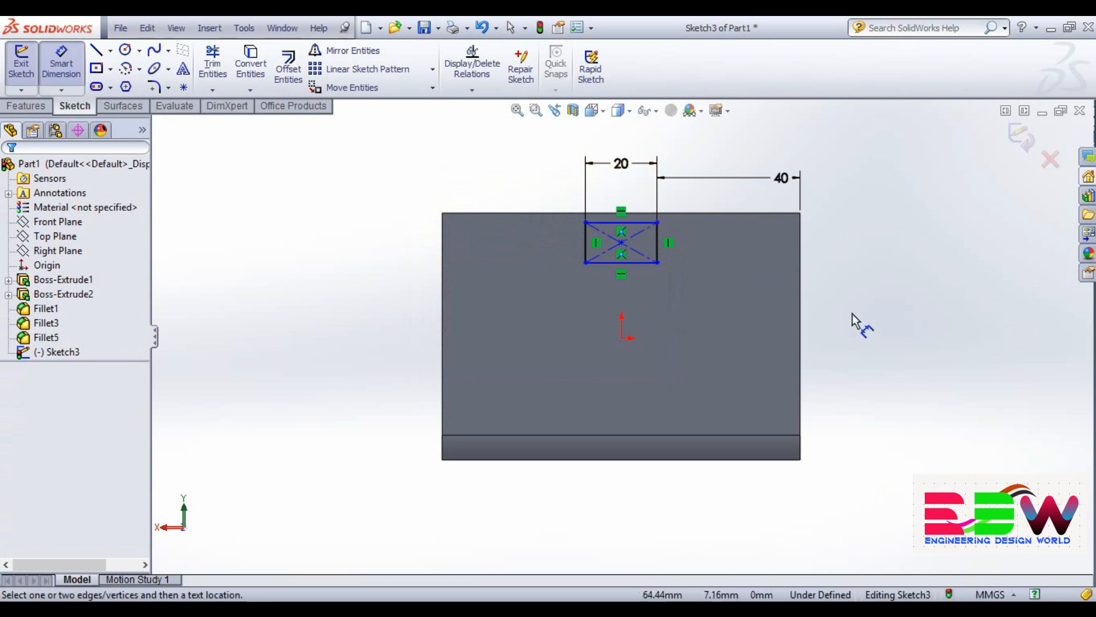
# - Extrude the rectangle as a blind boss with a depth of 4 mm, merged with the tabletop
pyautogui.click(24, 106)
pyautogui.click(42, 80)
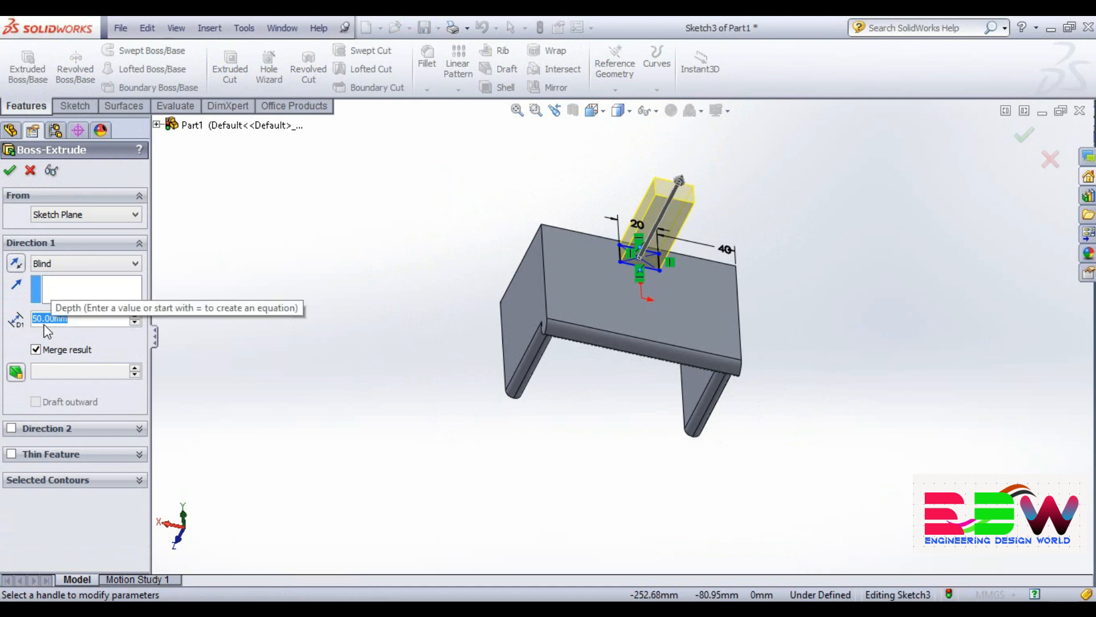
pyautogui.write('3')
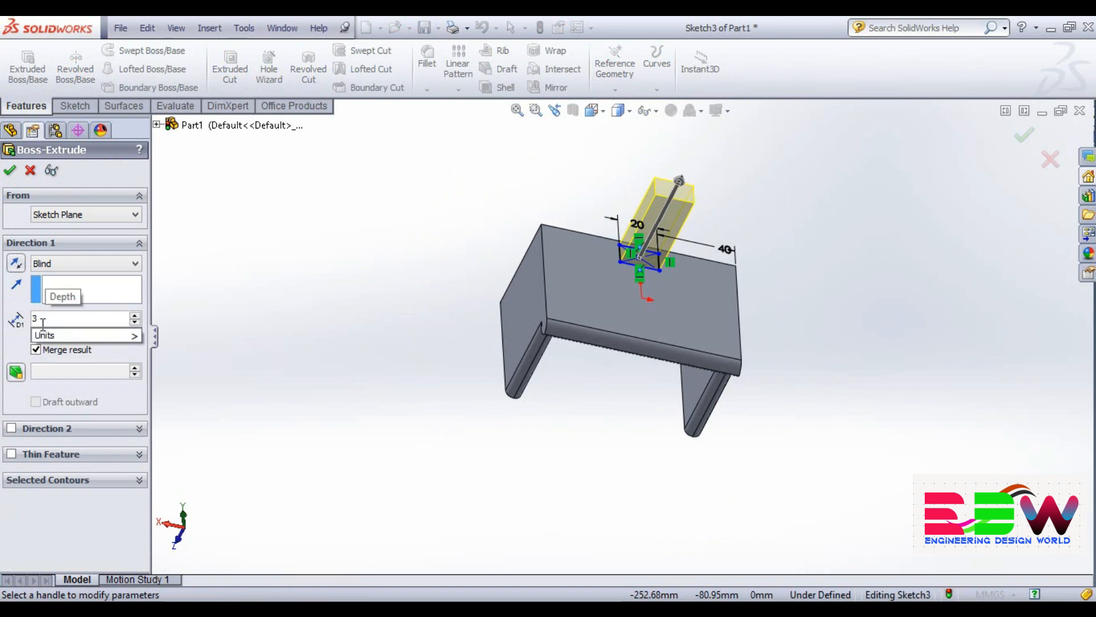
pyautogui.press('BackSpace')
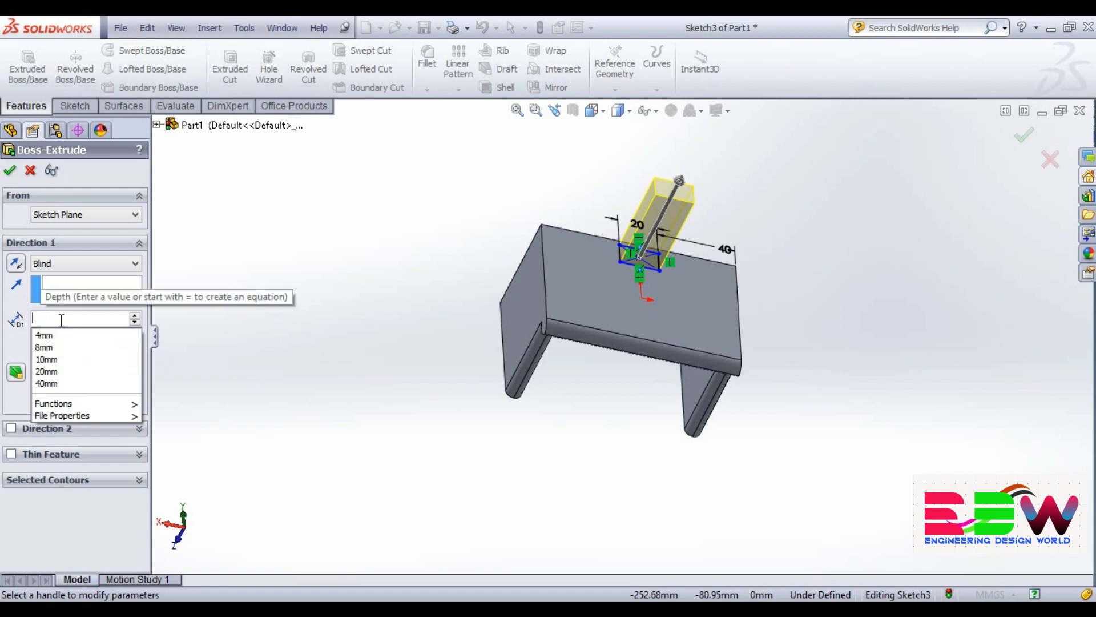
pyautogui.write('4')
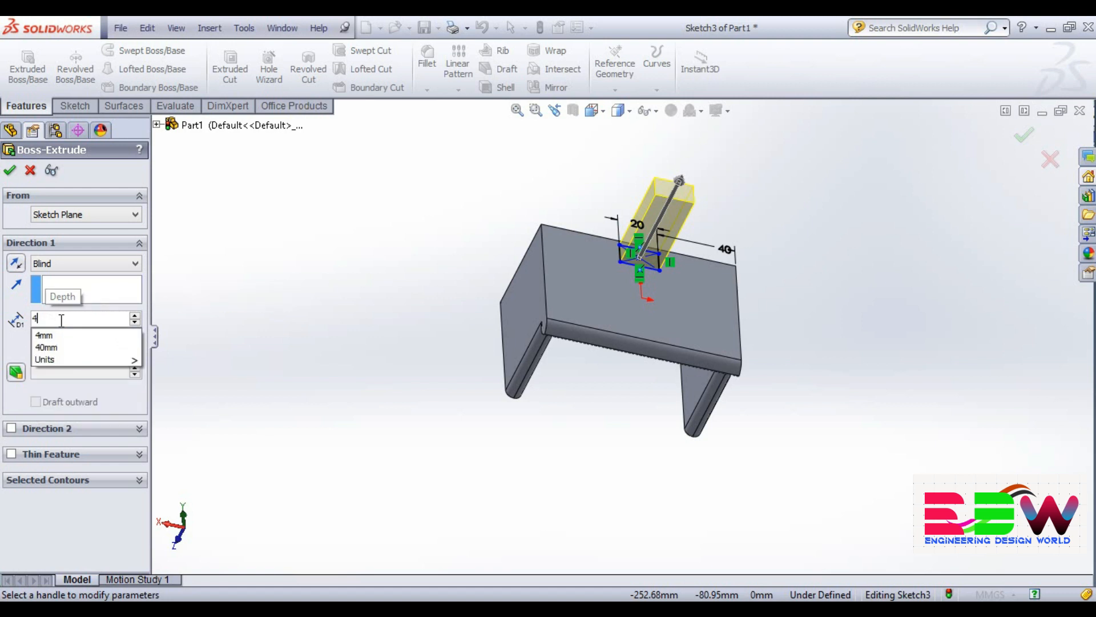
pyautogui.press('Return')
pyautogui.click(9, 170)
# - Fillet three top edges of the small base block on the tabletop with a 2 mm constant radius, leaving its back edge sharp
pyautogui.moveTo(320, 328); pyautogui.dragTo(795, 314, button='middle')
pyautogui.scroll(-2, 800, 332)
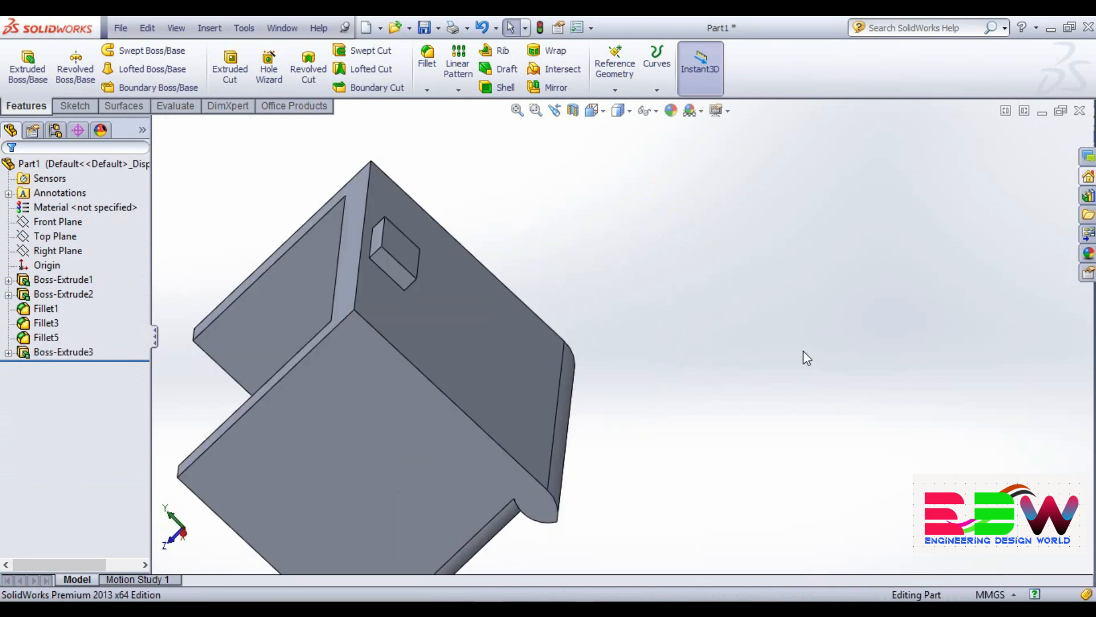
pyautogui.scroll(4, 770, 339)
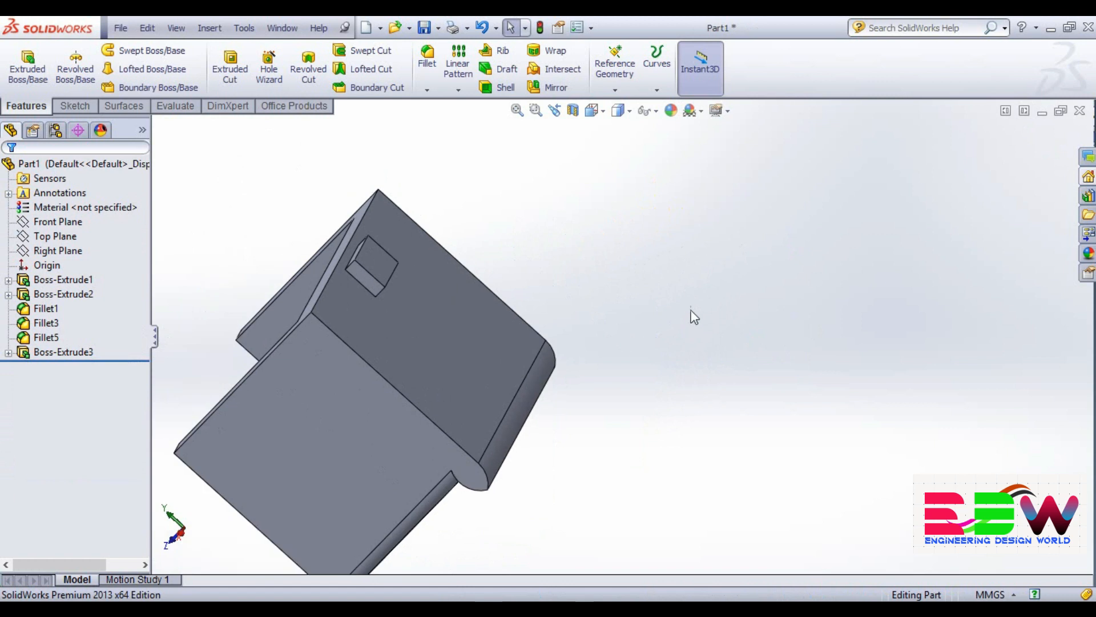
pyautogui.moveTo(691, 306); pyautogui.dragTo(665, 335, button='middle')
pyautogui.scroll(-3, 675, 347)
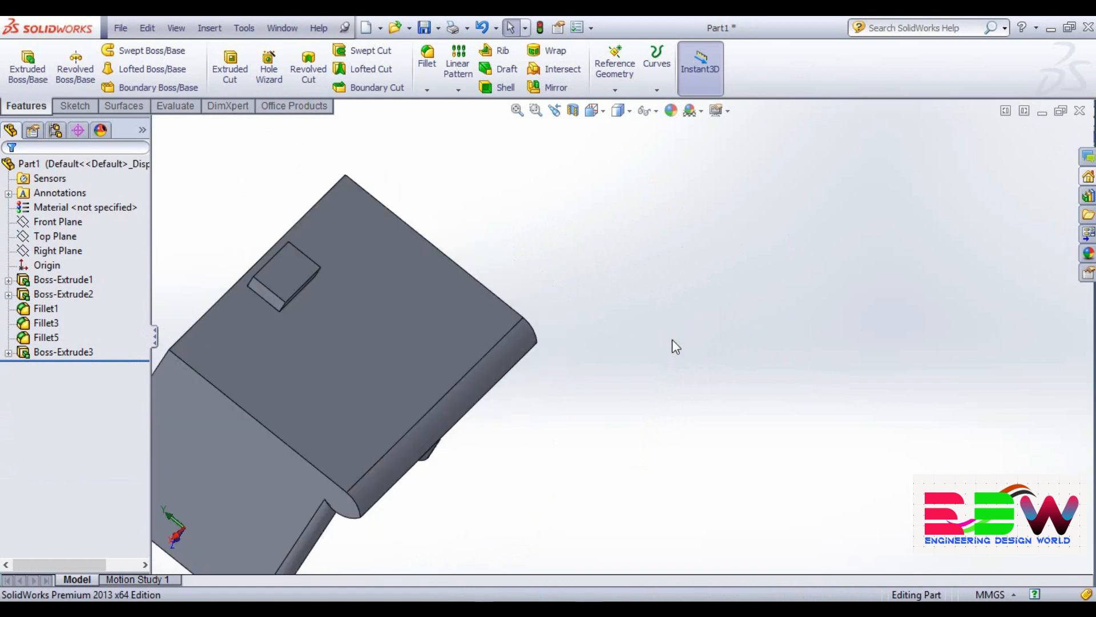
pyautogui.scroll(5, 237, 194)
pyautogui.scroll(-3, 350, 367)
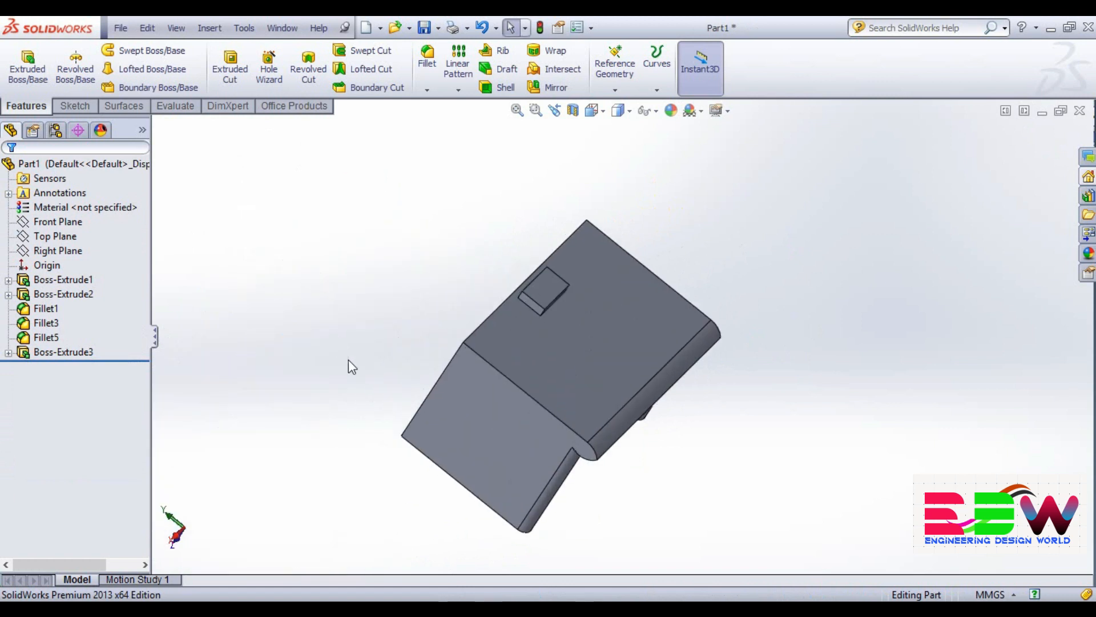
pyautogui.click(427, 58)
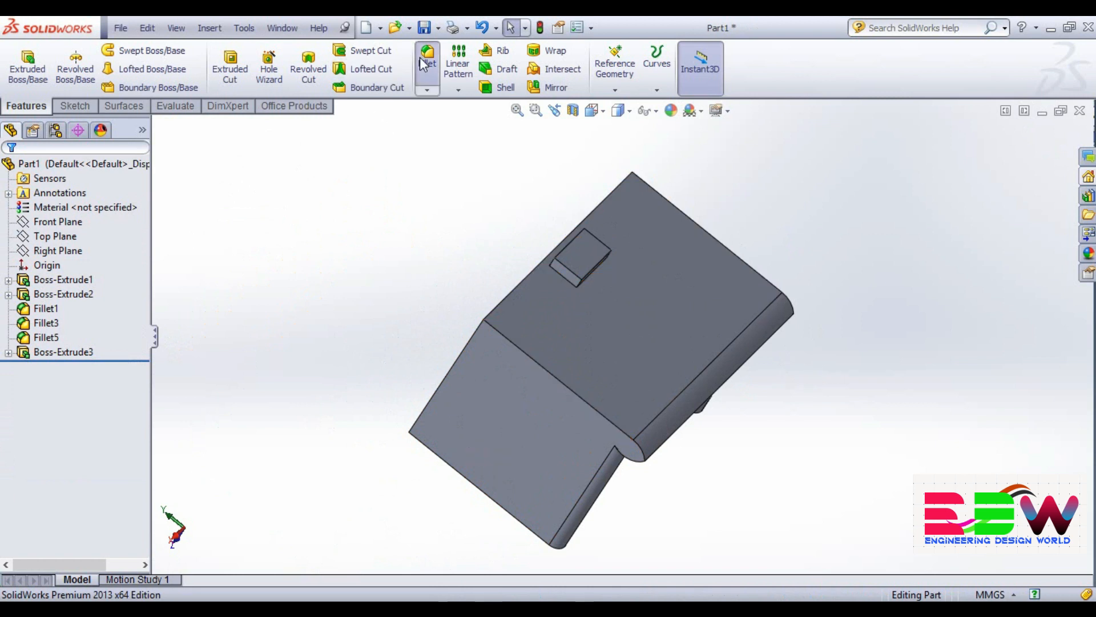
pyautogui.click(568, 267)
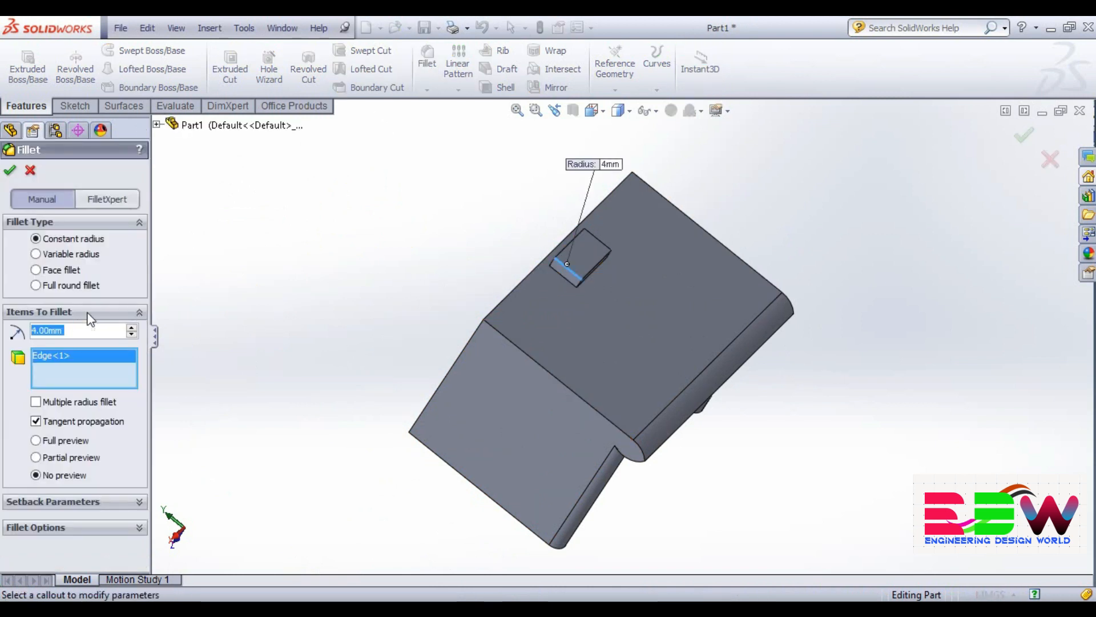
pyautogui.write('2')
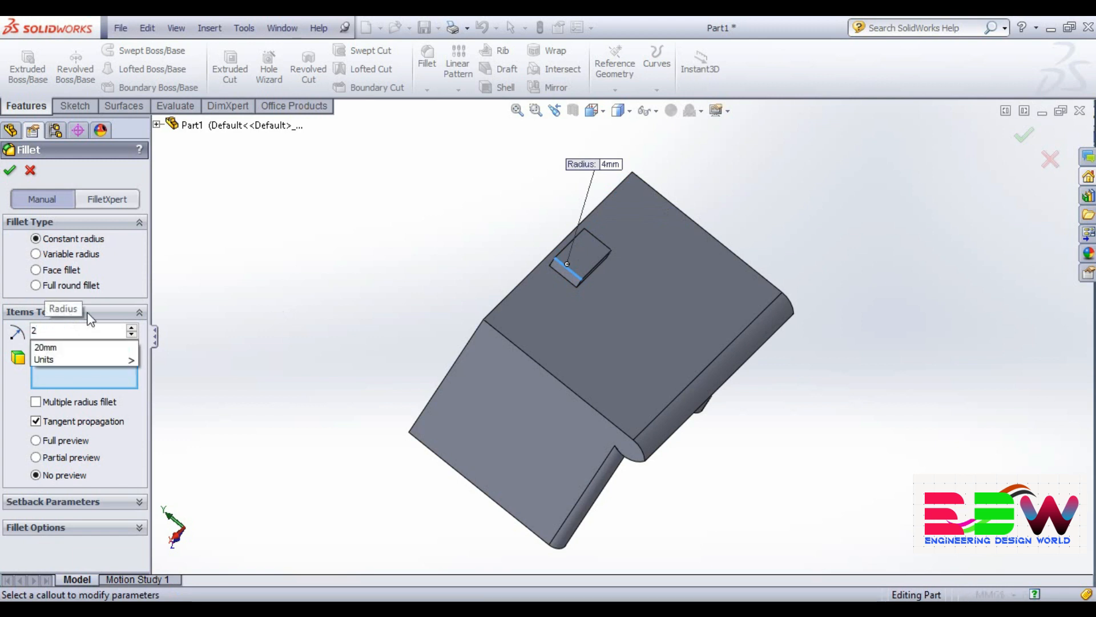
pyautogui.click(606, 260)
pyautogui.click(600, 246)
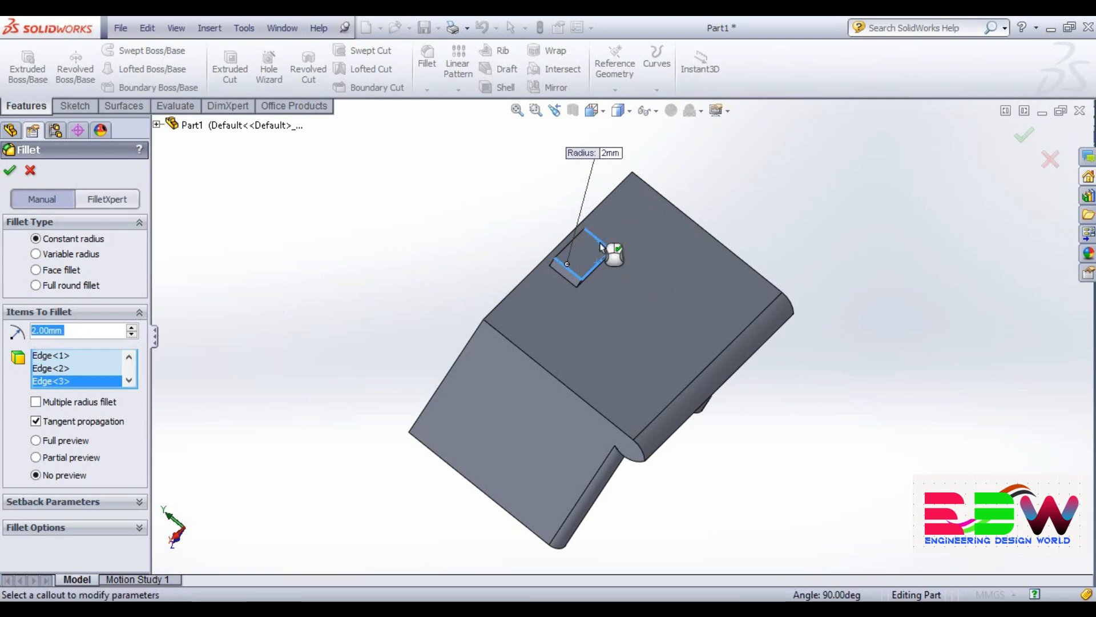
pyautogui.click(9, 171)
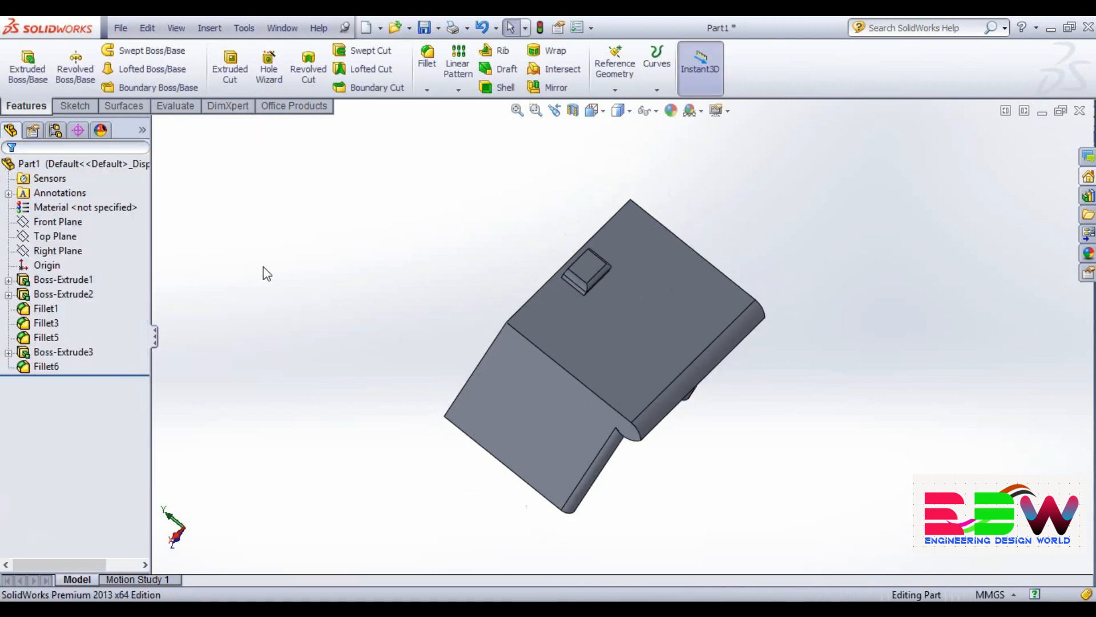
pyautogui.moveTo(702, 320); pyautogui.dragTo(738, 260, button='middle')
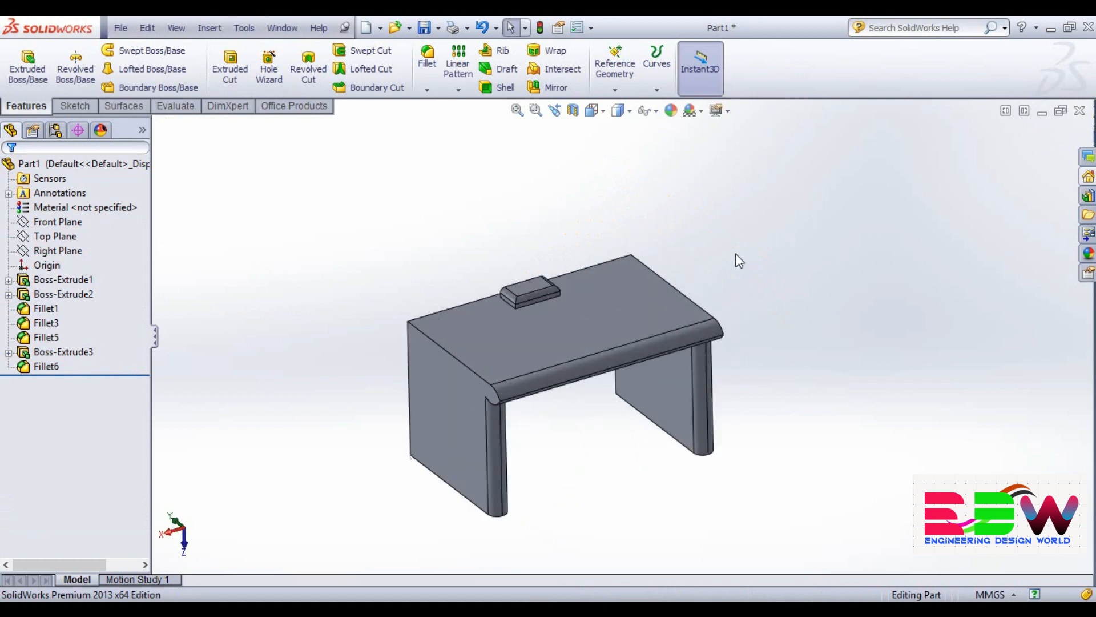
pyautogui.scroll(-3, 675, 427)
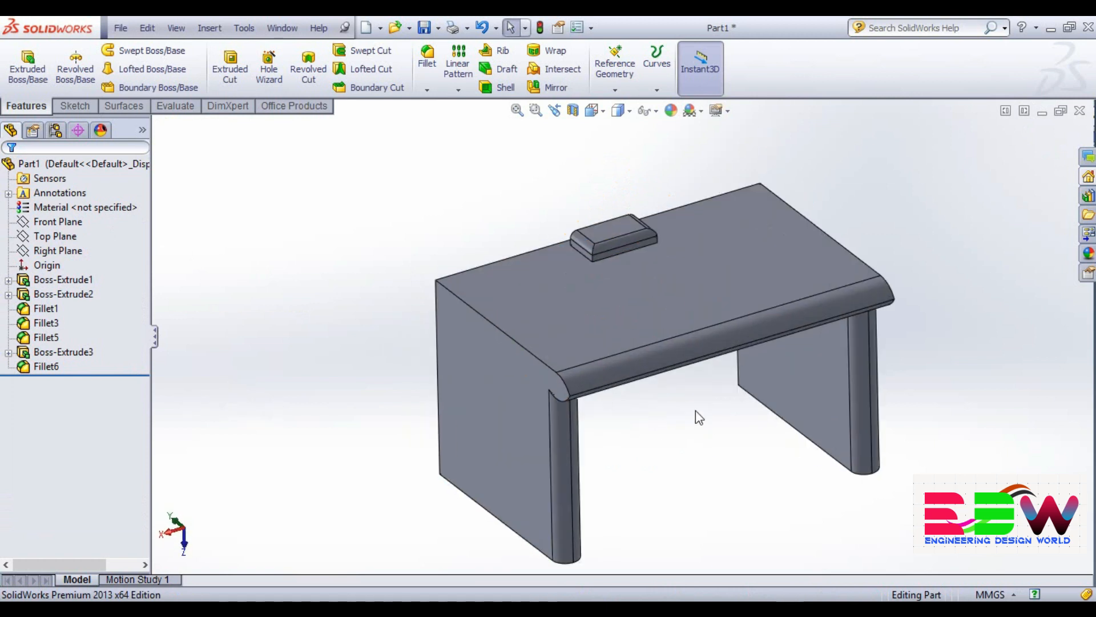
pyautogui.scroll(-2, 767, 451)
pyautogui.press('f')
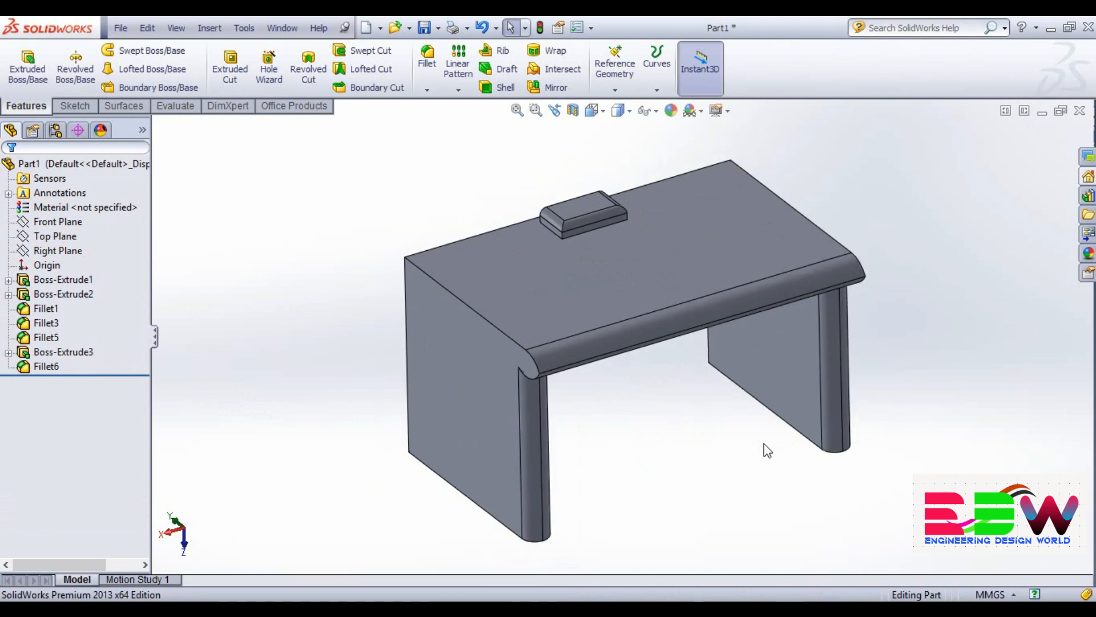
pyautogui.scroll(4, 753, 453)
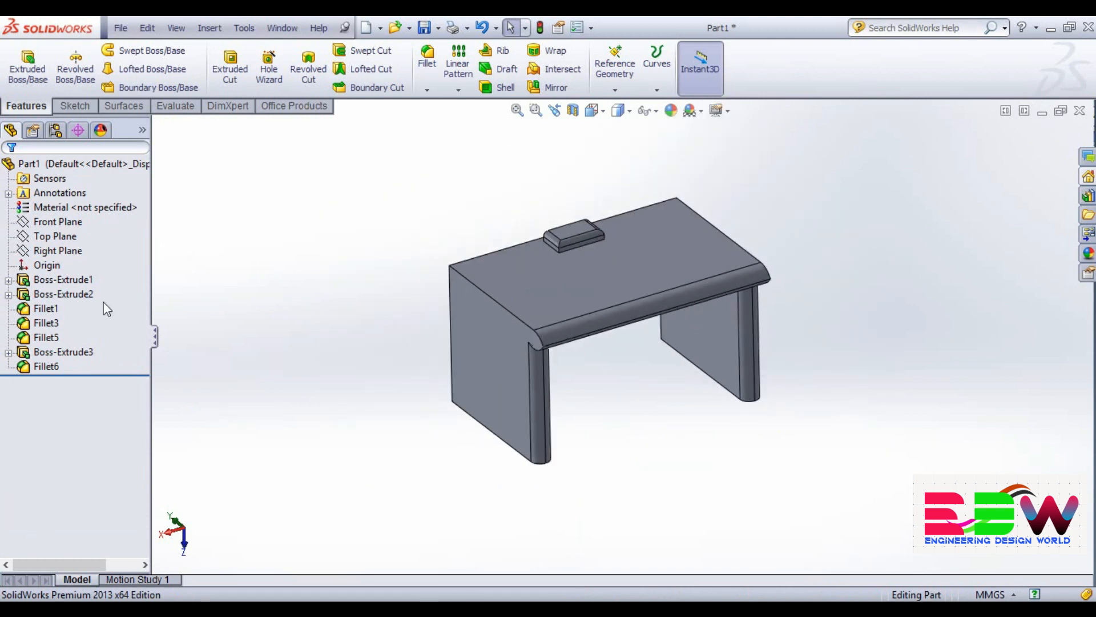
pyautogui.click(81, 111)
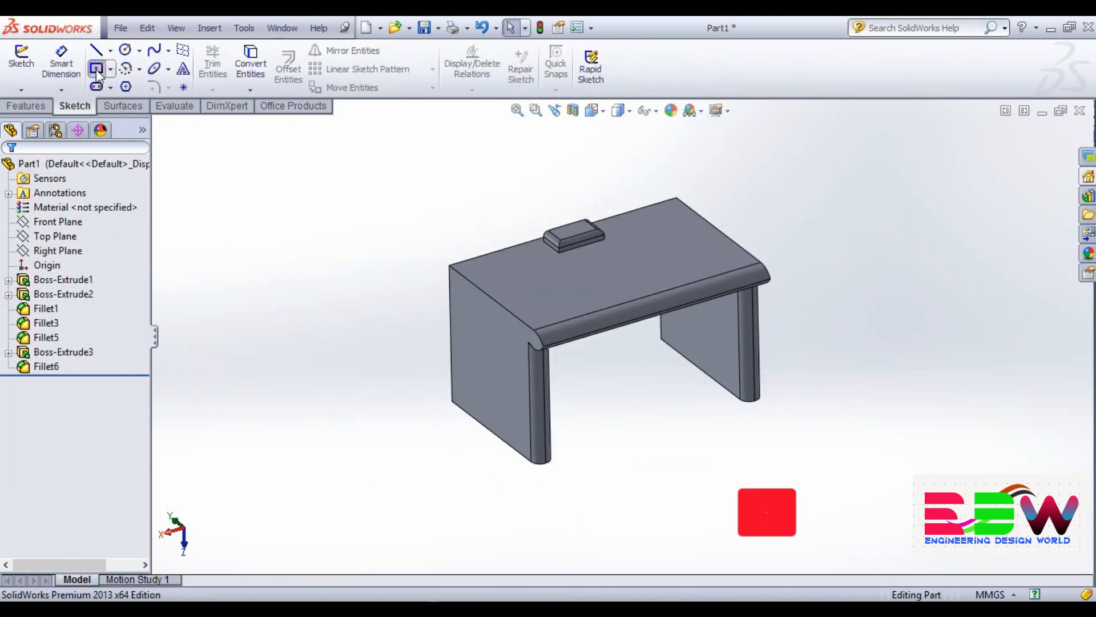
pyautogui.click(21, 57)
pyautogui.moveTo(538, 226); pyautogui.dragTo(567, 247, button='middle')
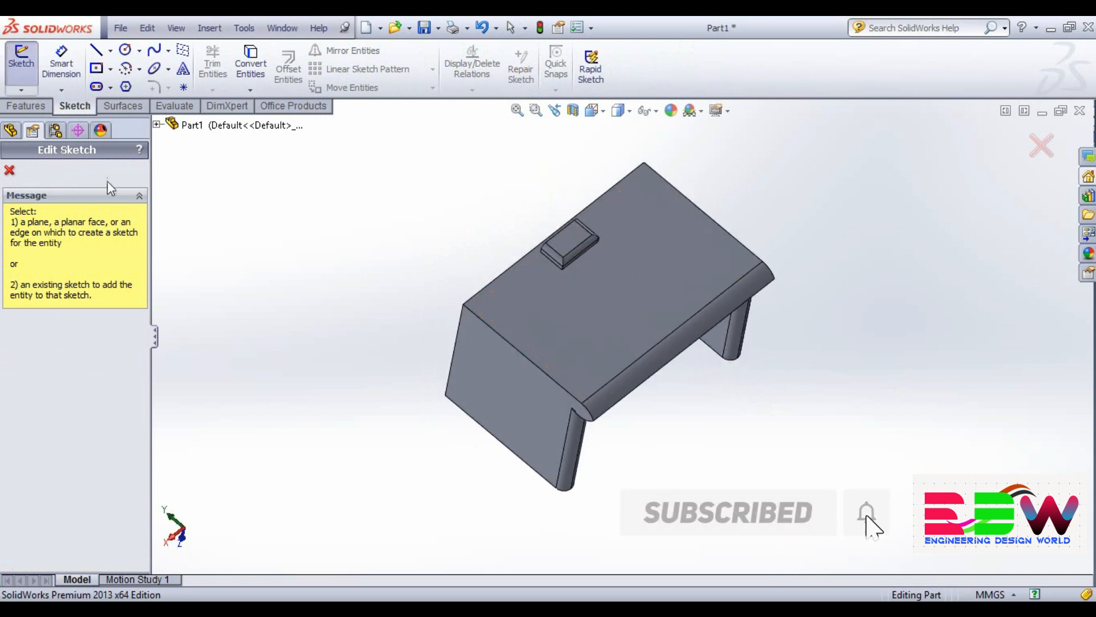
pyautogui.click(9, 172)
# - Sketch a center rectangle, about 4.6 mm along its short sides, near the middle of the base block's top face
pyautogui.click(574, 236)
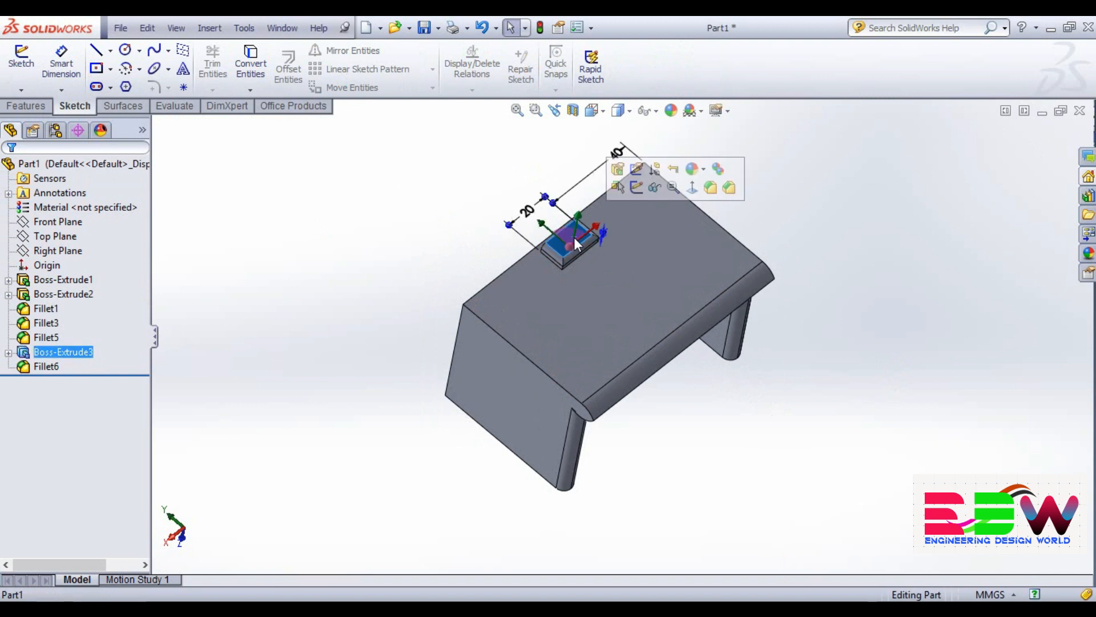
pyautogui.scroll(-5, 574, 237)
pyautogui.scroll(-3, 581, 288)
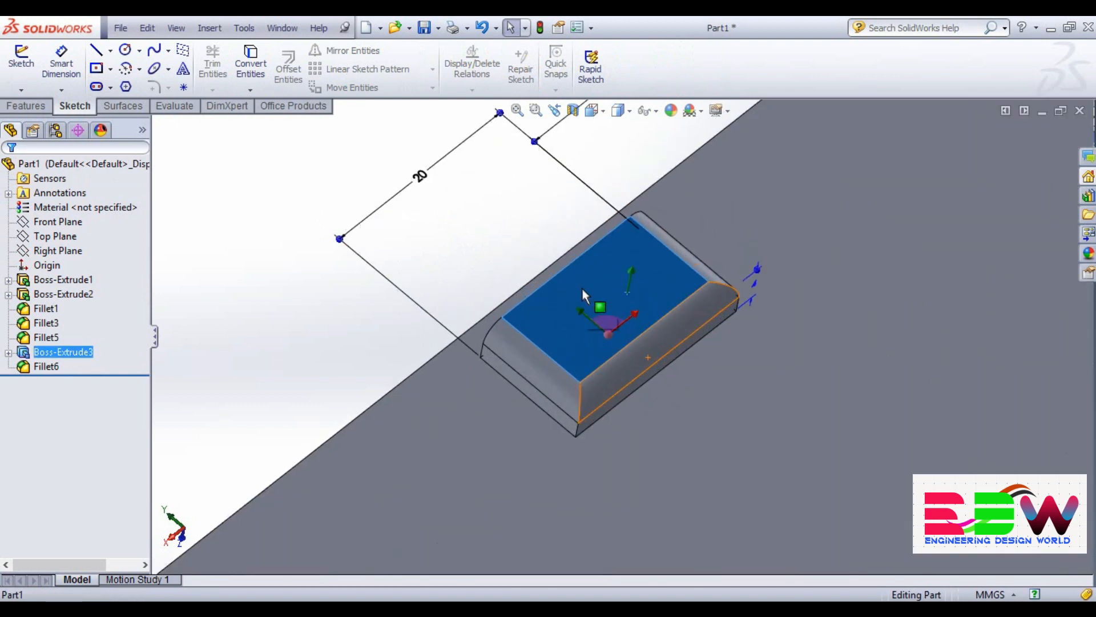
pyautogui.click(96, 68)
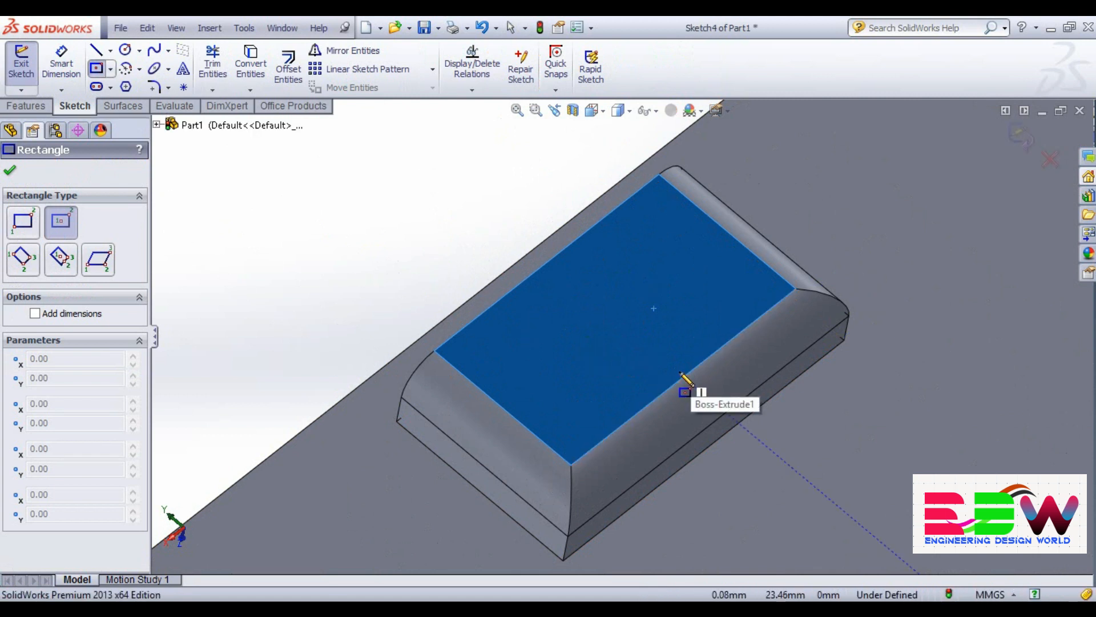
pyautogui.click(630, 315)
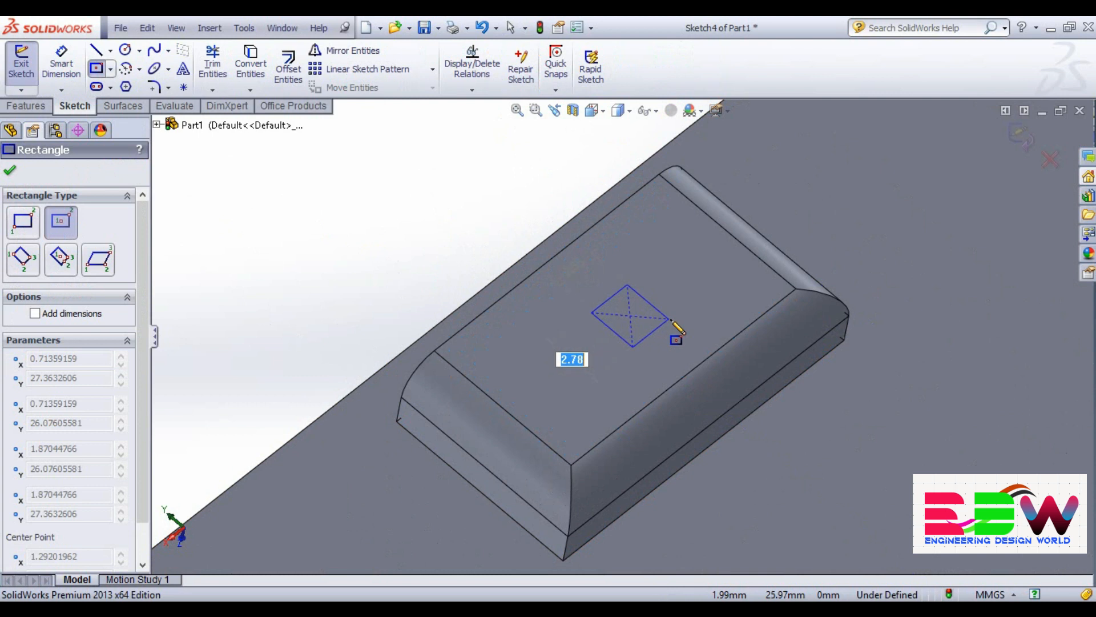
pyautogui.click(730, 293)
pyautogui.click(10, 170)
# - Dimension the distance from the rectangle's left short side to the top face's left edge and set it to 5 mm
pyautogui.click(61, 63)
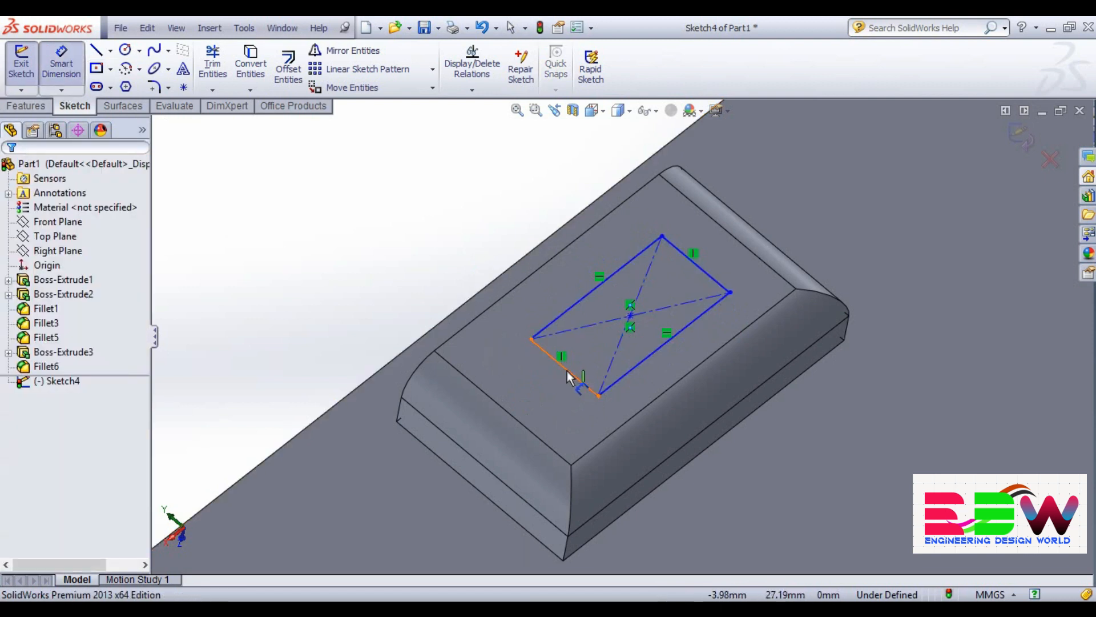
pyautogui.click(567, 370)
pyautogui.click(503, 407)
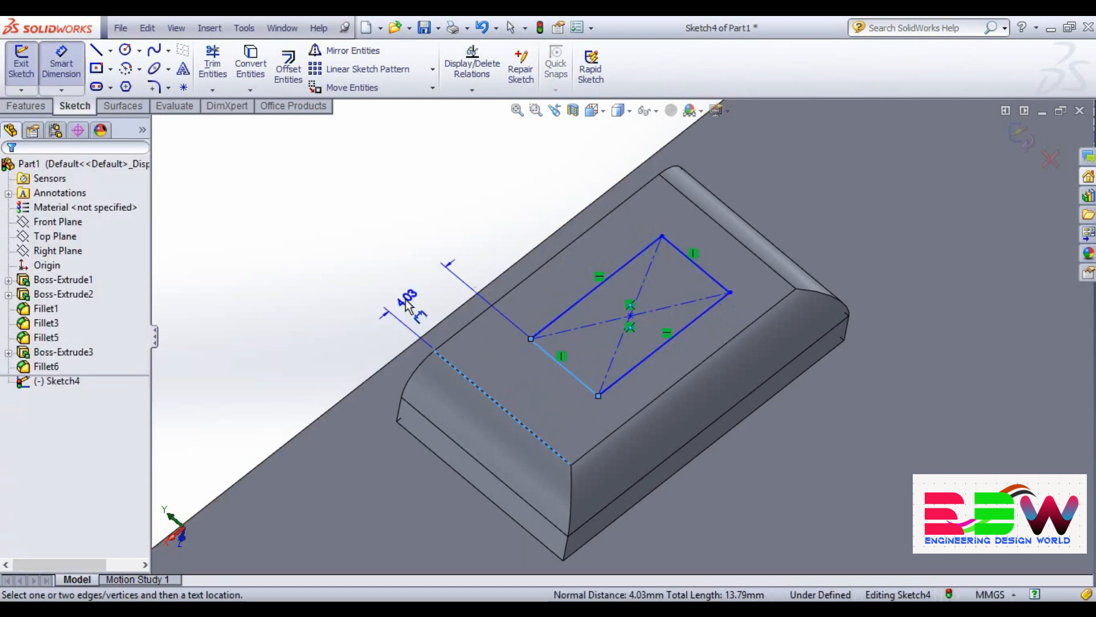
pyautogui.click(403, 294)
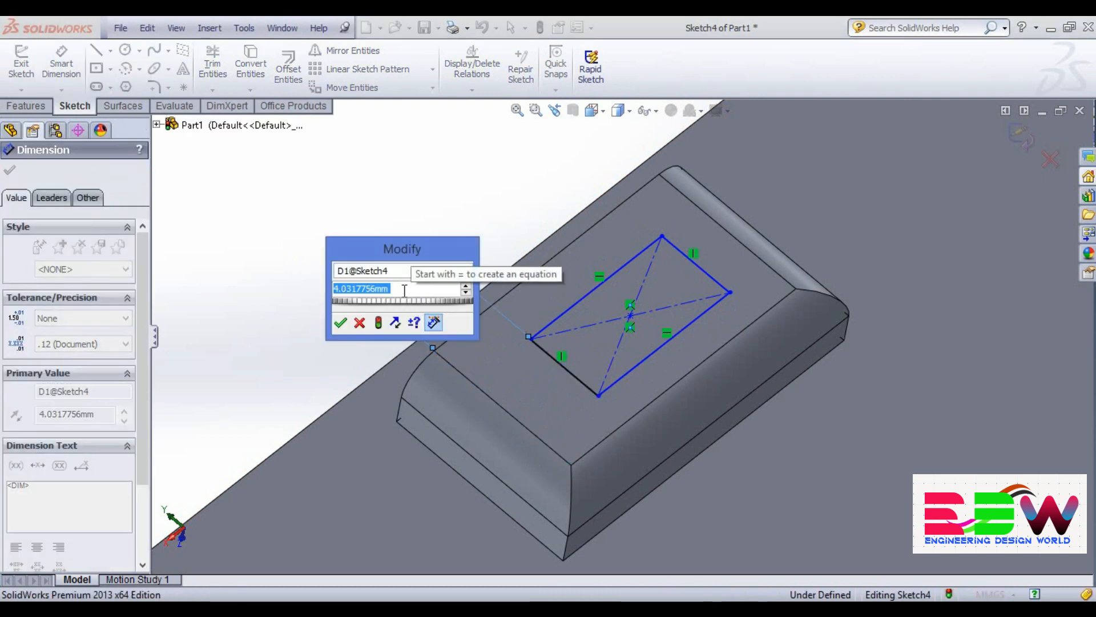
pyautogui.write('5')
pyautogui.press('Return')
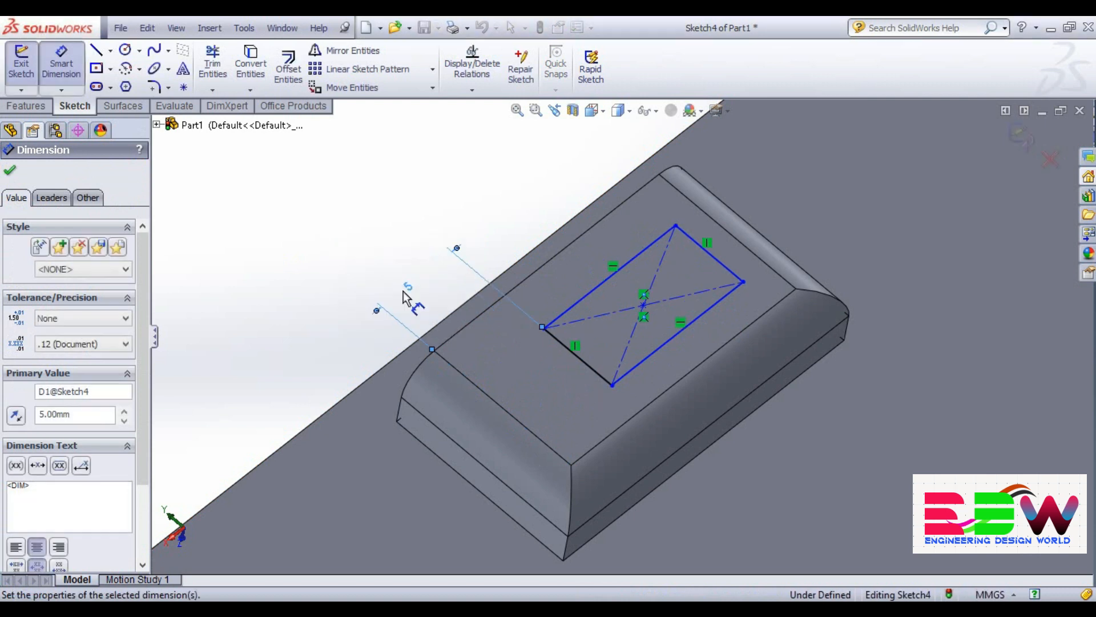
pyautogui.press('Escape')
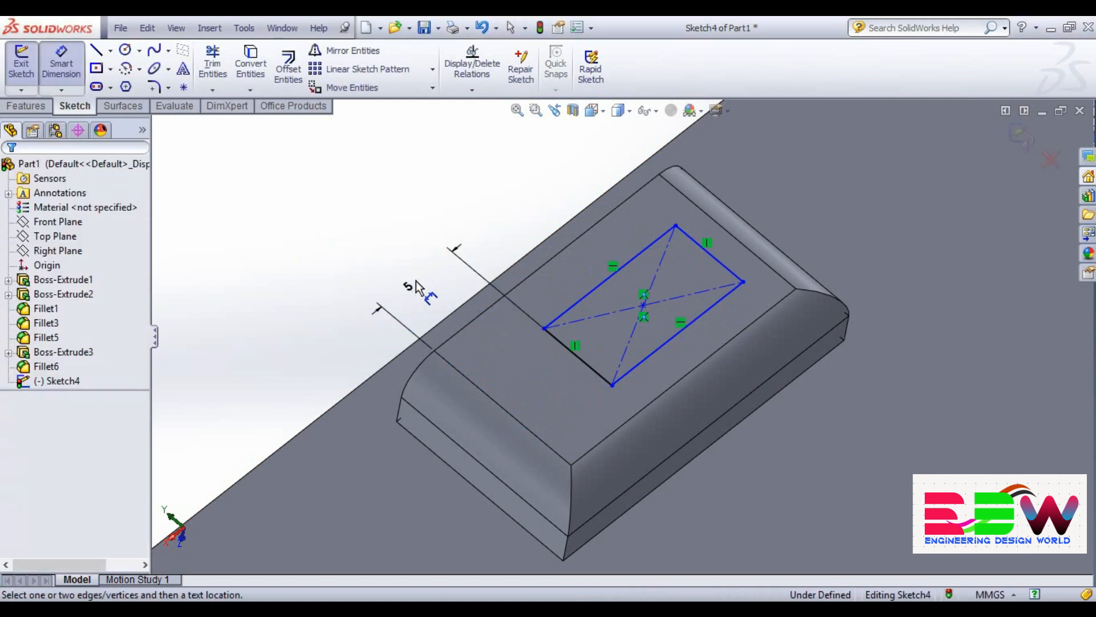
# - Change the distance between the rectangle's left side and the top face's left edge to 4 mm
pyautogui.doubleClick(407, 285)
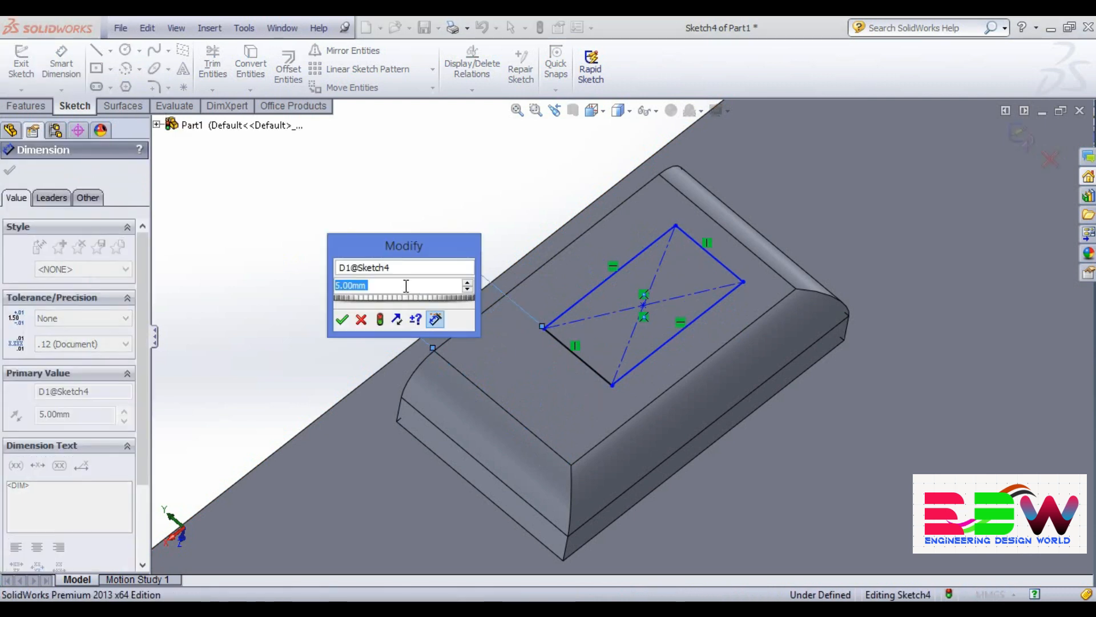
pyautogui.write('4')
pyautogui.press('Return')
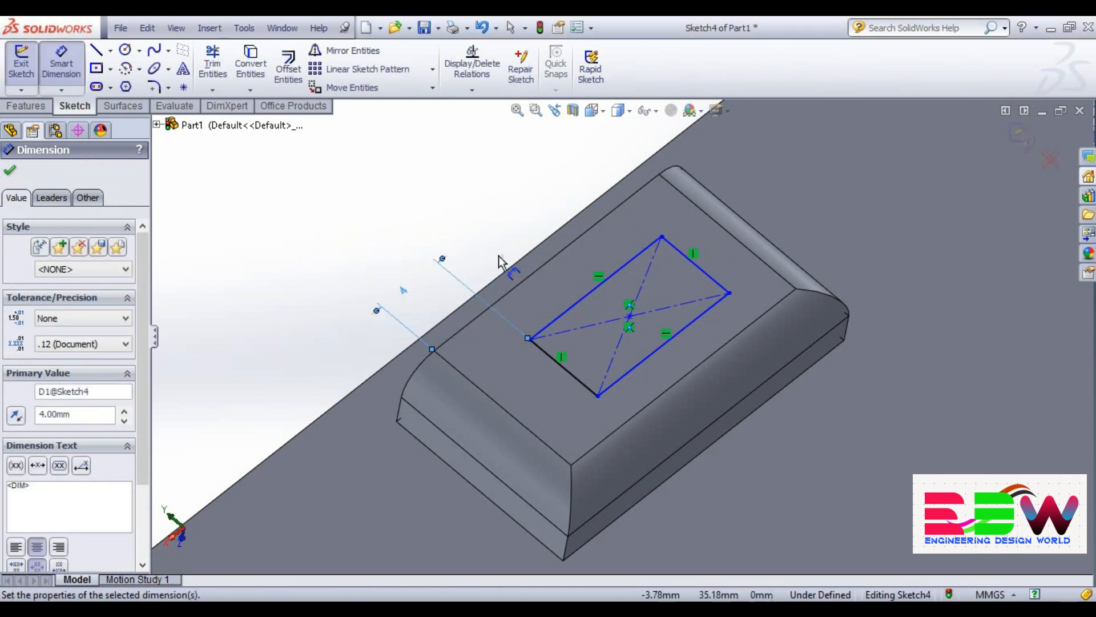
# - Dimension the distance from the rectangle's right short side to the top face's right edge and set it to 4 mm
pyautogui.click(702, 271)
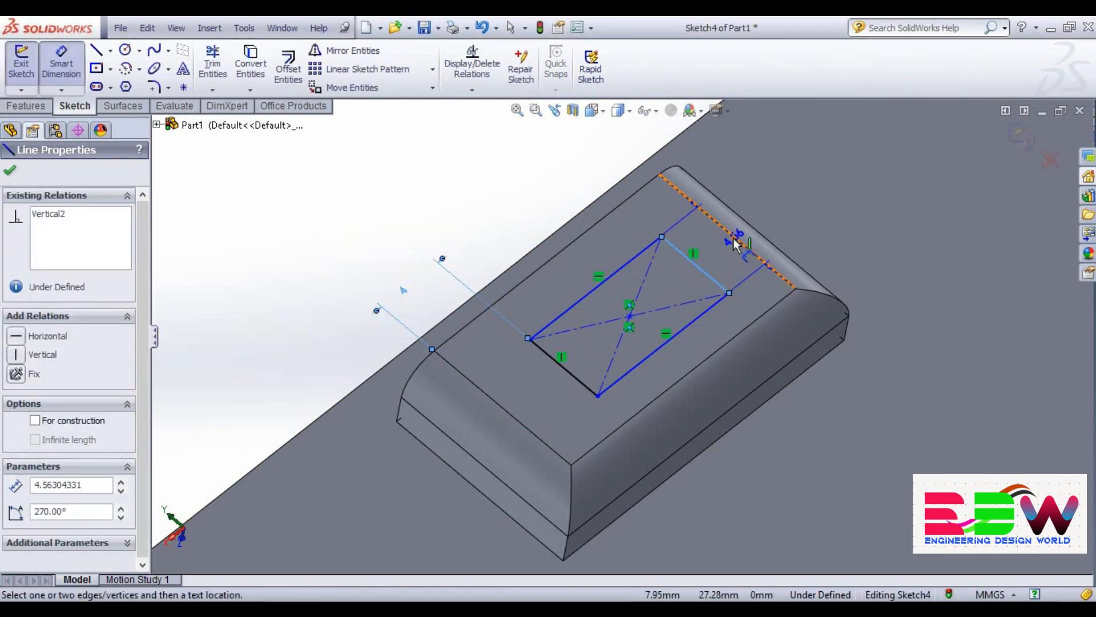
pyautogui.click(708, 229)
pyautogui.click(612, 155)
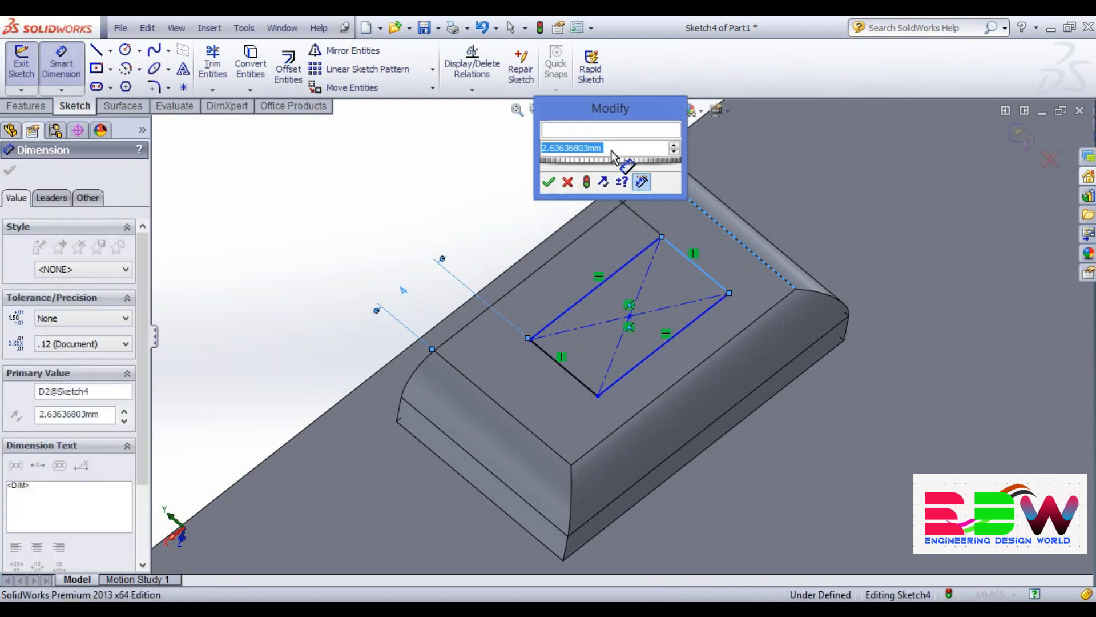
pyautogui.write('4')
pyautogui.press('Return')
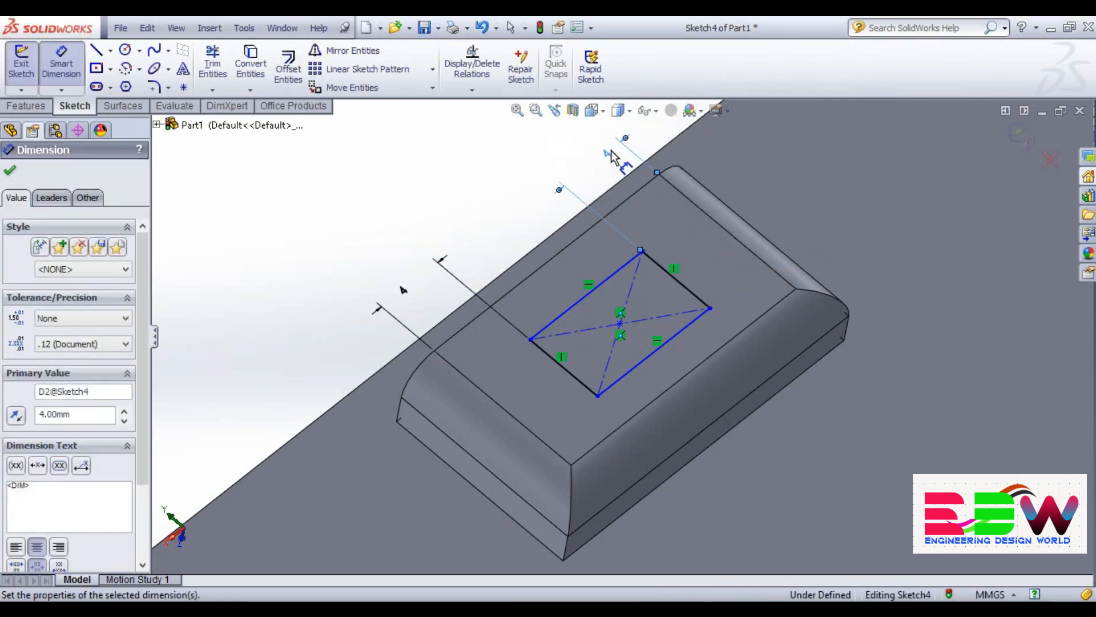
# - Dimension the distance from the rectangle's front long side to the top face's front edge and set it to 2 mm
pyautogui.click(668, 344)
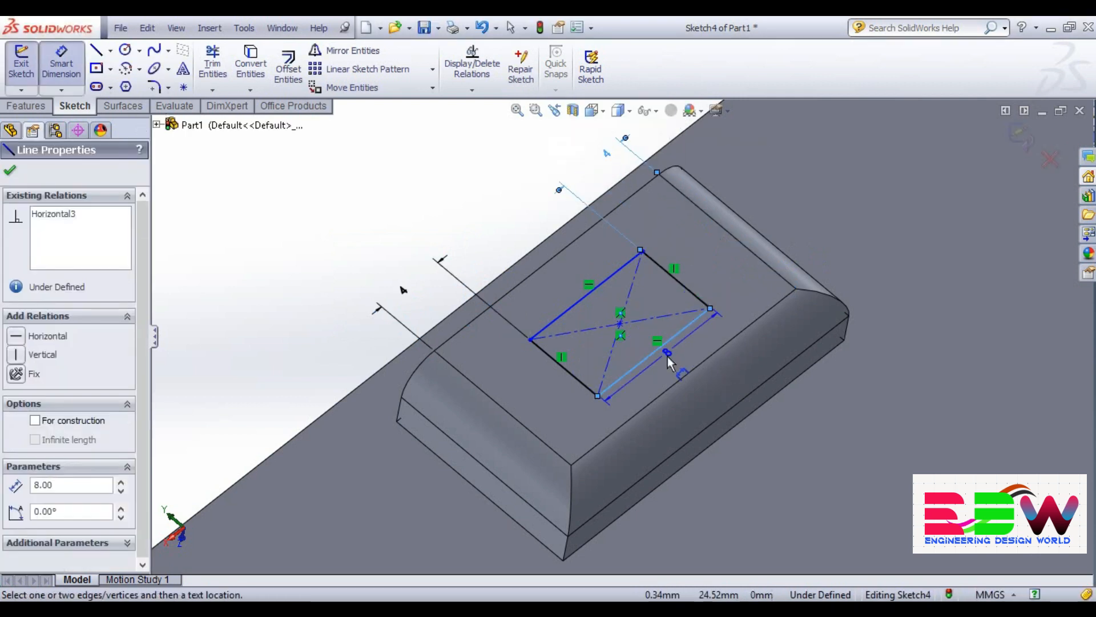
pyautogui.click(684, 375)
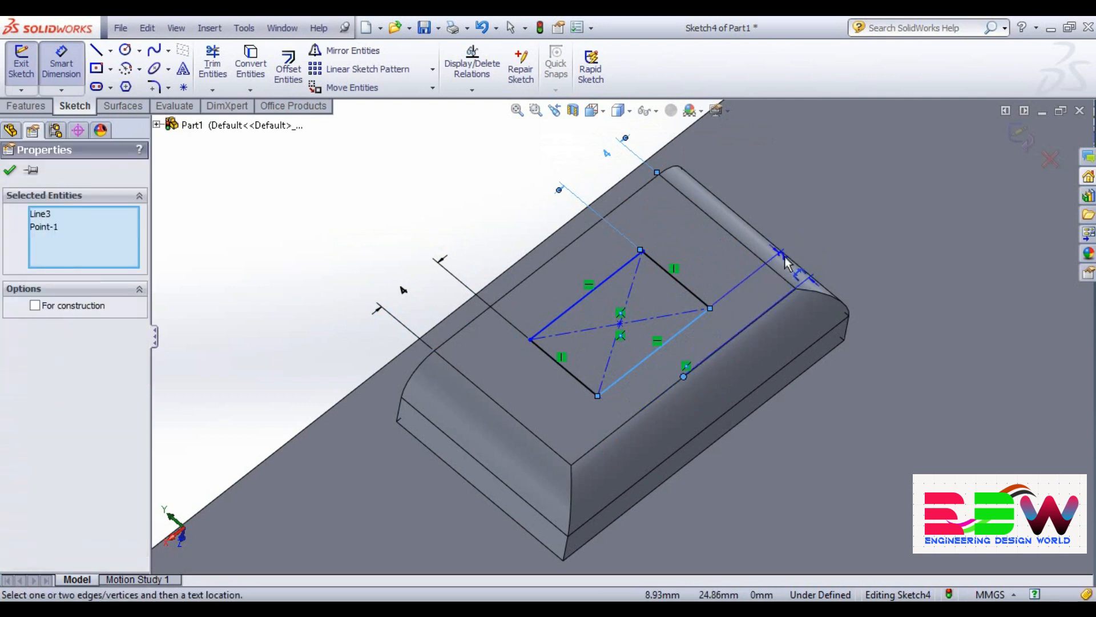
pyautogui.click(799, 245)
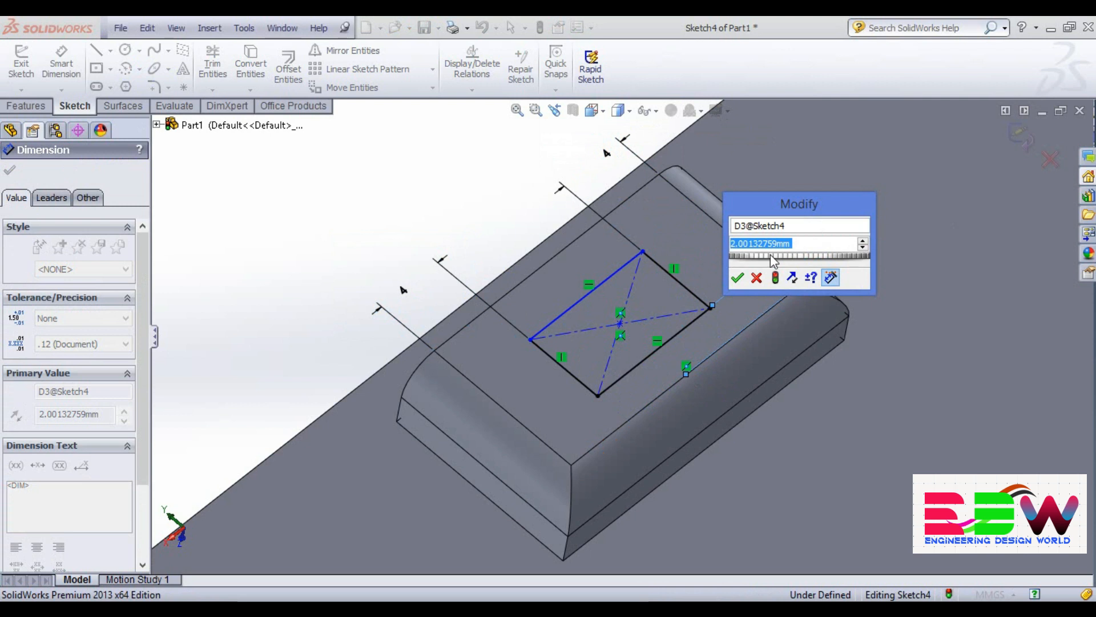
pyautogui.write('2')
pyautogui.press('Return')
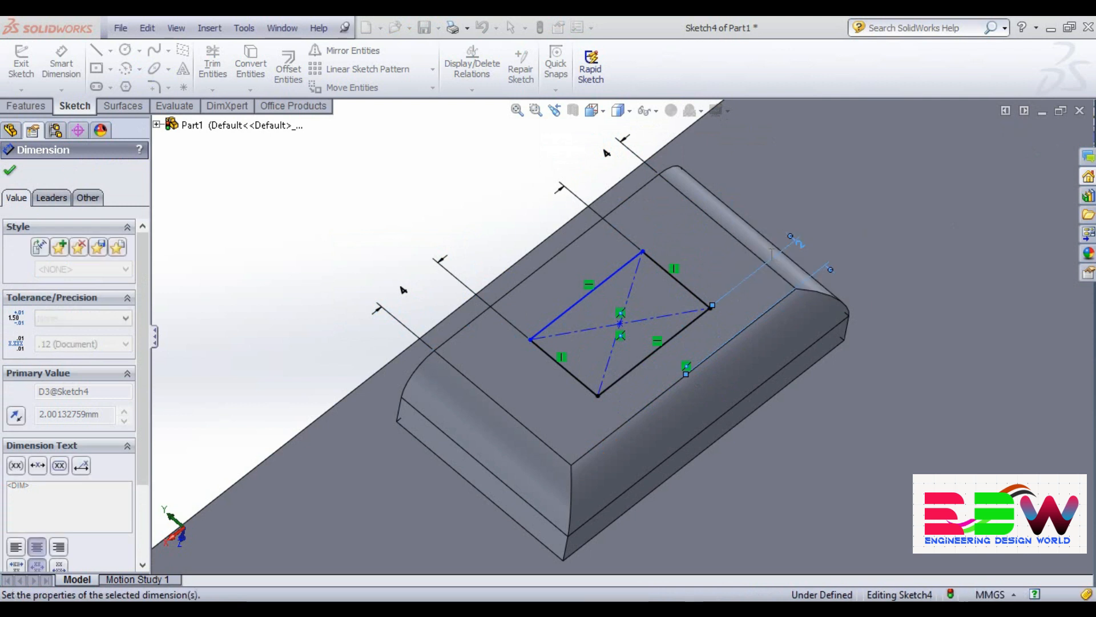
pyautogui.scroll(2, 758, 316)
pyautogui.scroll(2, 670, 313)
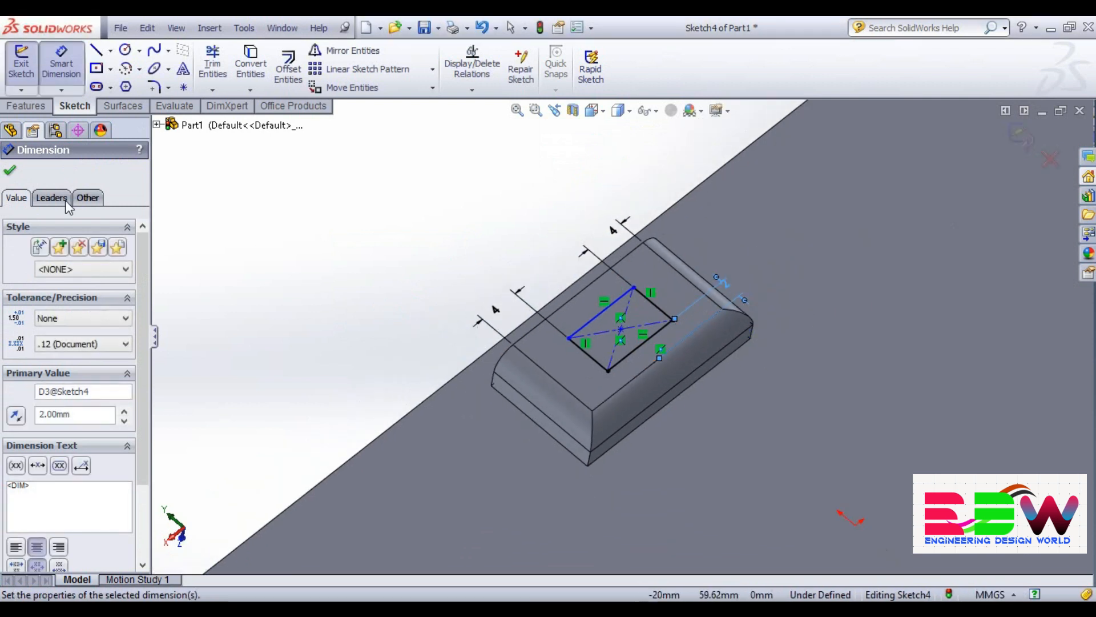
pyautogui.click(12, 171)
pyautogui.scroll(5, 465, 276)
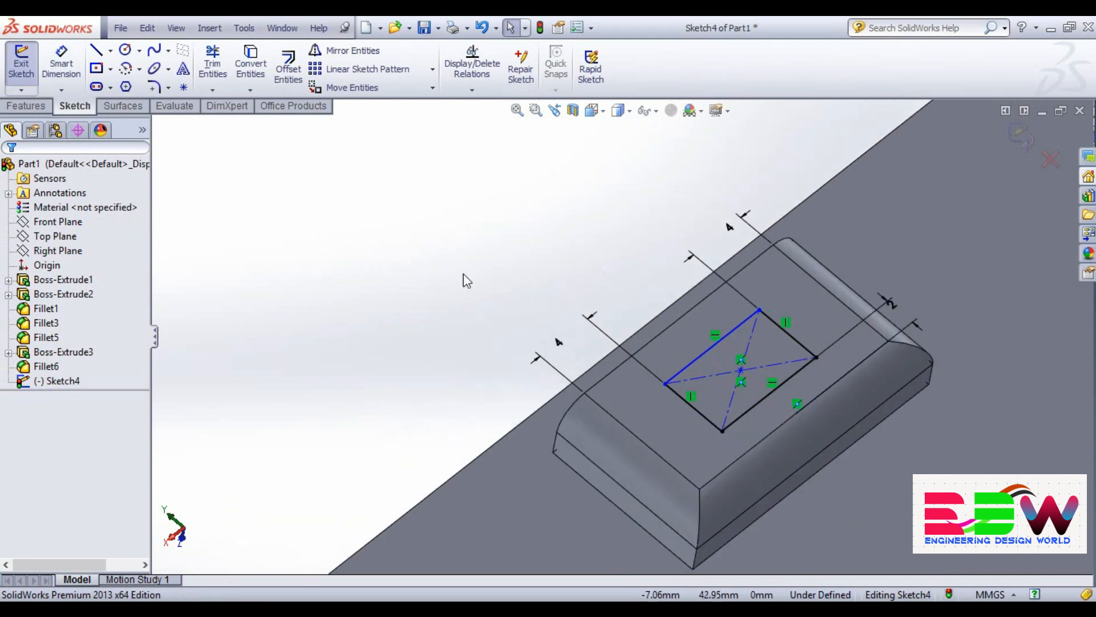
# - Extrude the rectangle on the base block's top face upward 15 mm as a blind boss to form the stand neck
pyautogui.moveTo(561, 272); pyautogui.dragTo(556, 197, button='middle')
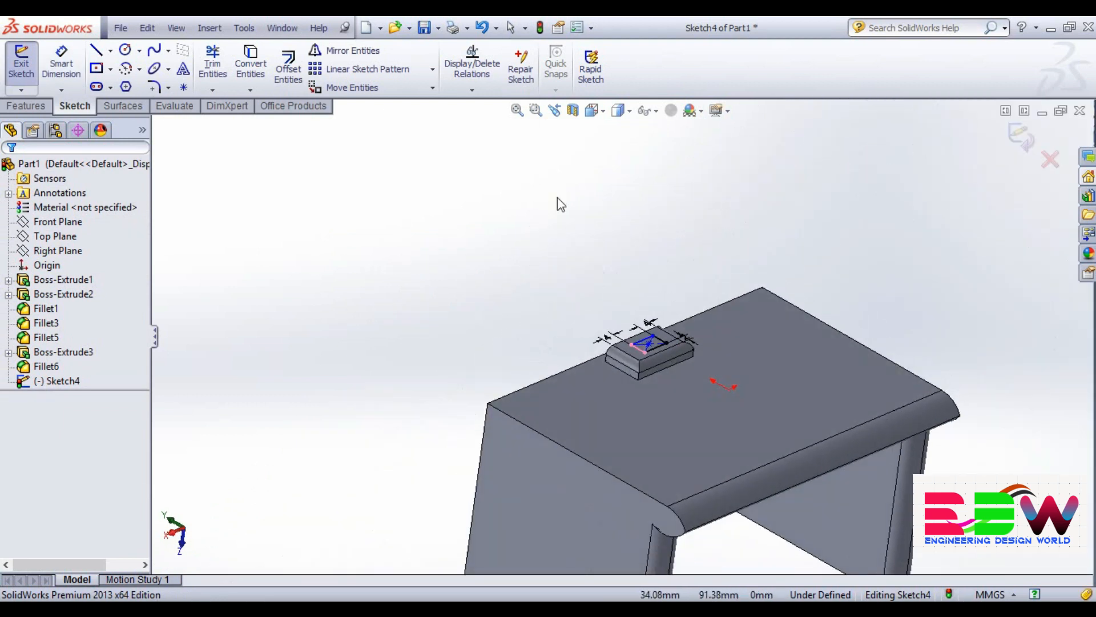
pyautogui.scroll(-4, 554, 265)
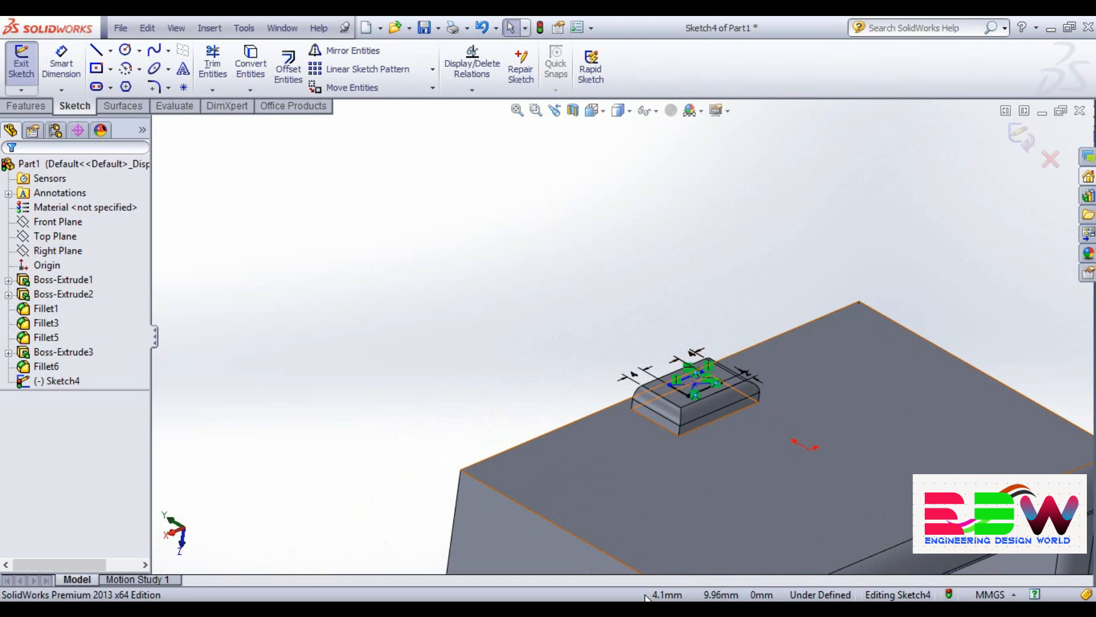
pyautogui.scroll(-3, 938, 291)
pyautogui.scroll(6, 392, 345)
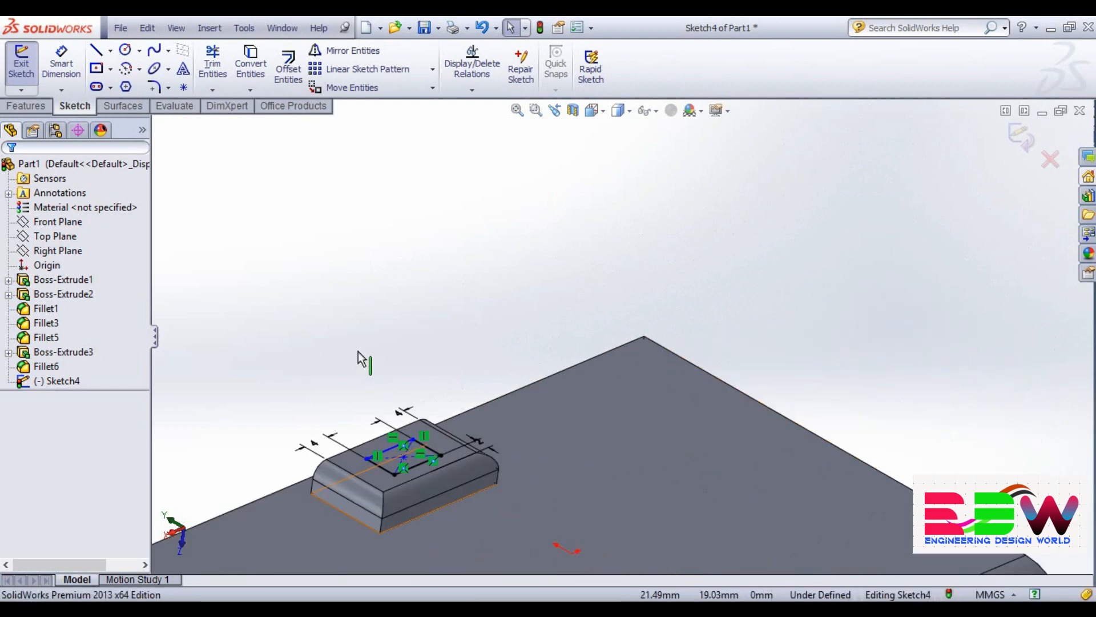
pyautogui.scroll(-2, 671, 524)
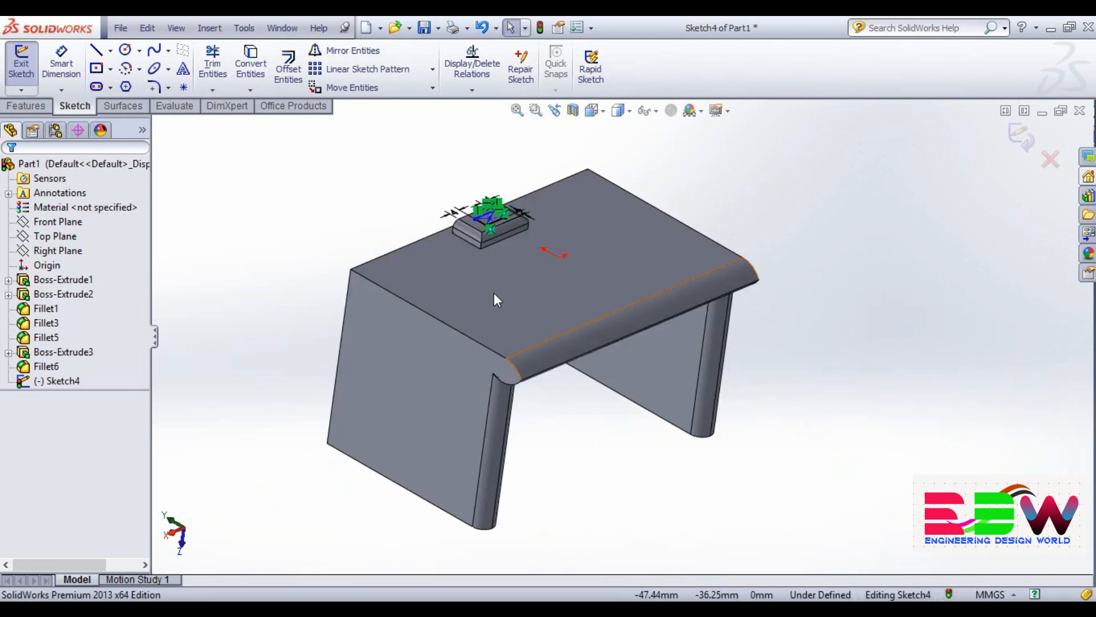
pyautogui.scroll(-1, 465, 187)
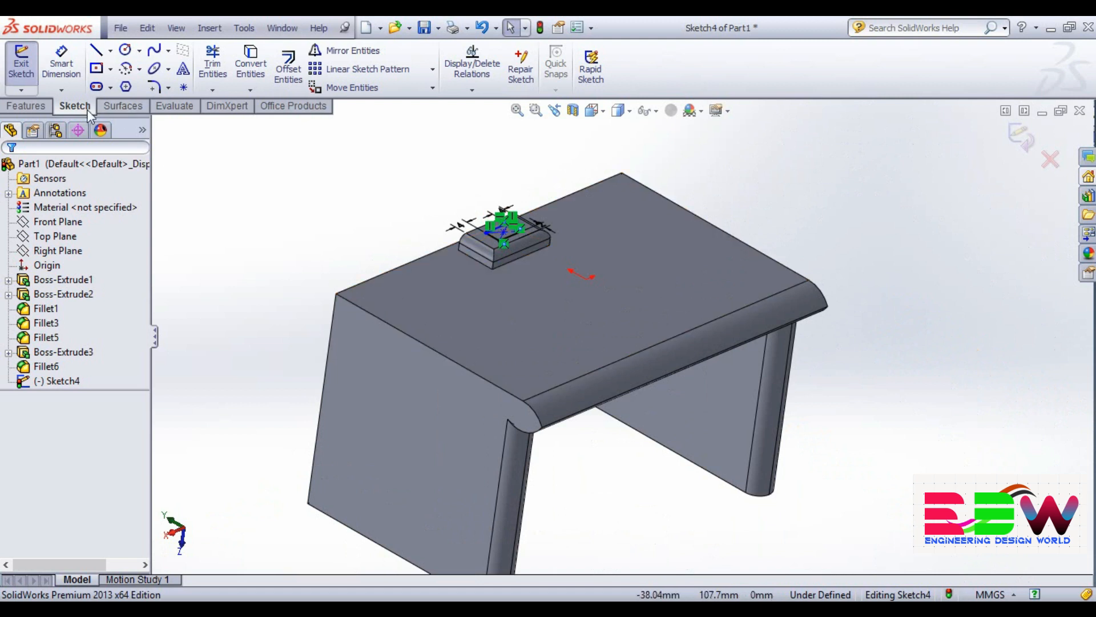
pyautogui.click(43, 109)
pyautogui.click(28, 66)
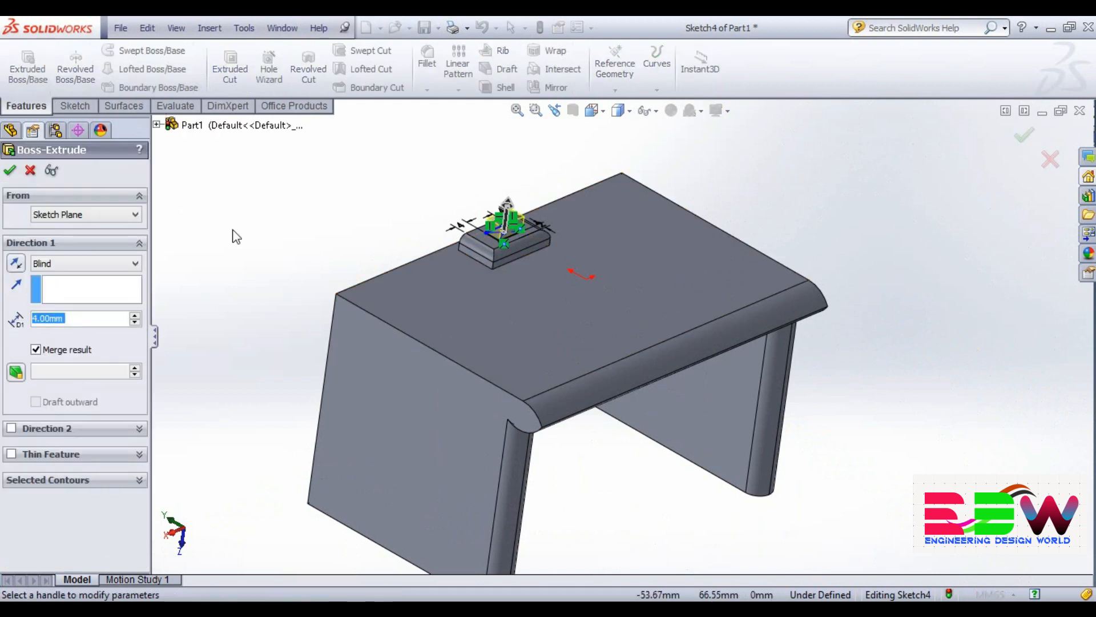
pyautogui.click(136, 317)
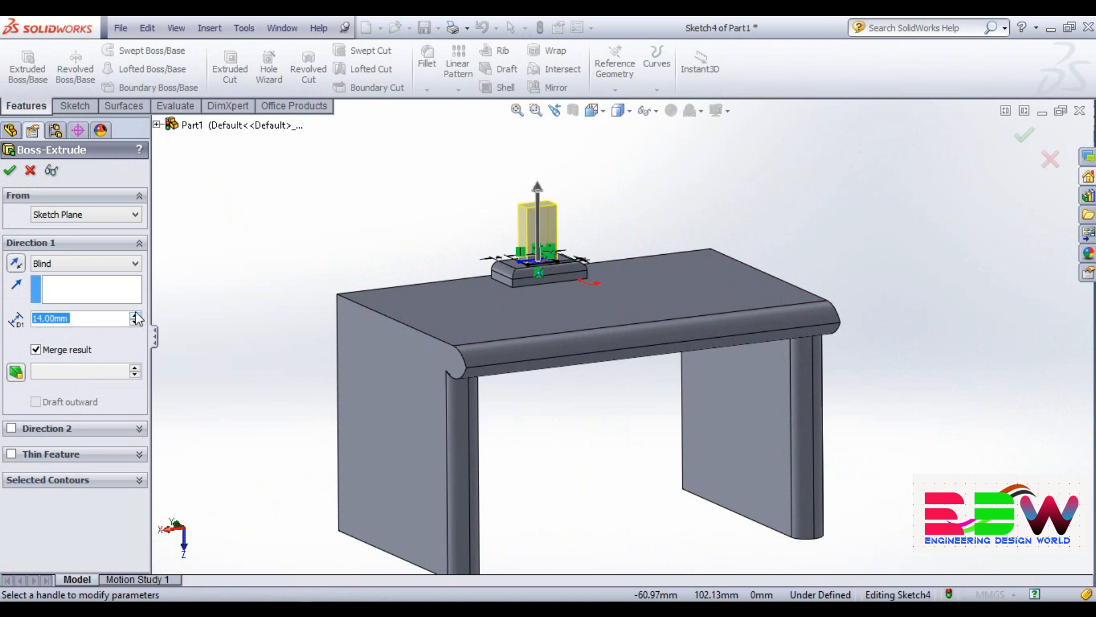
pyautogui.click(136, 316)
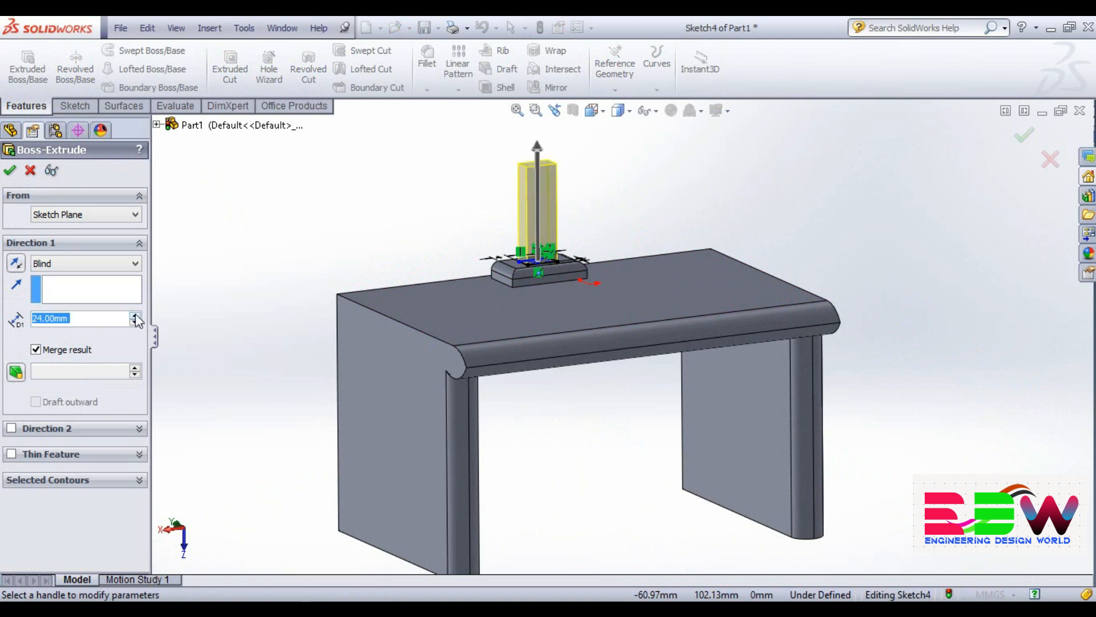
pyautogui.click(135, 322)
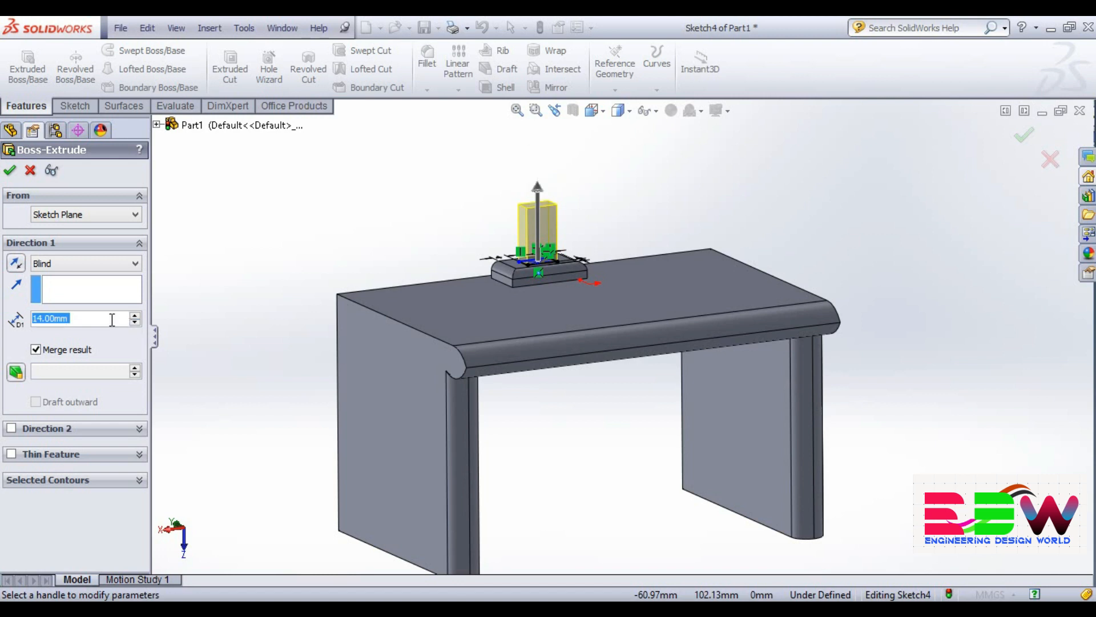
pyautogui.write('15')
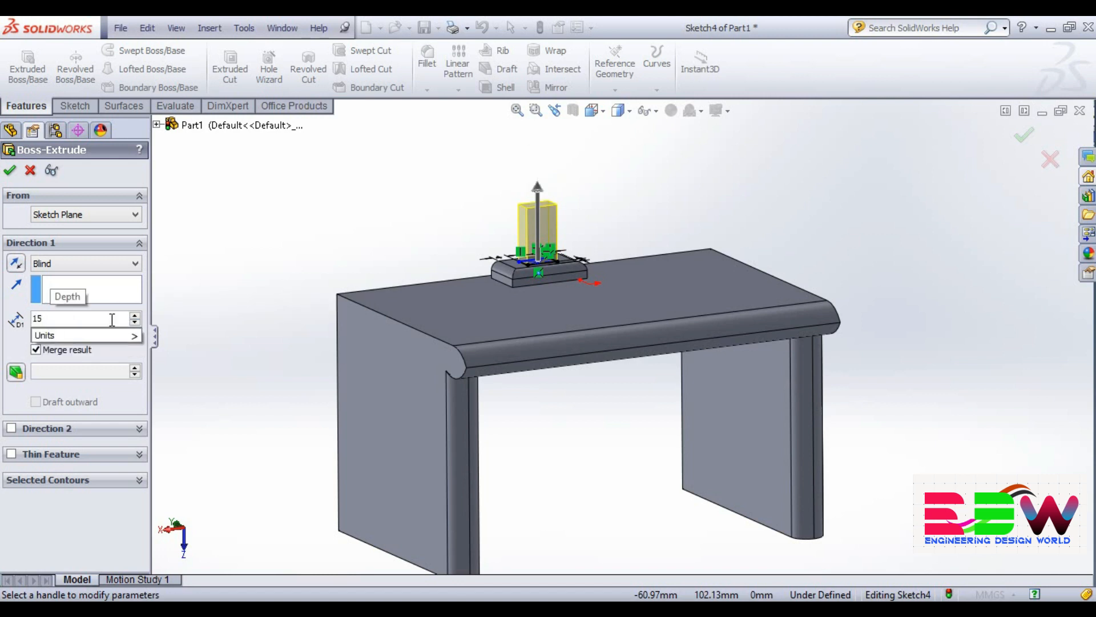
pyautogui.press('Return')
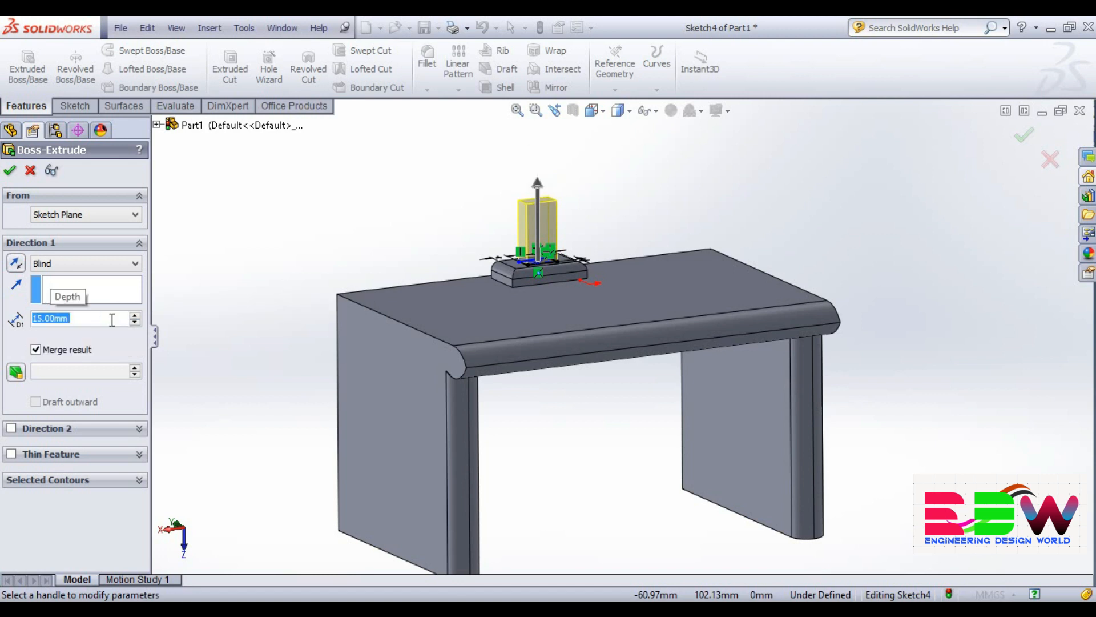
pyautogui.click(10, 171)
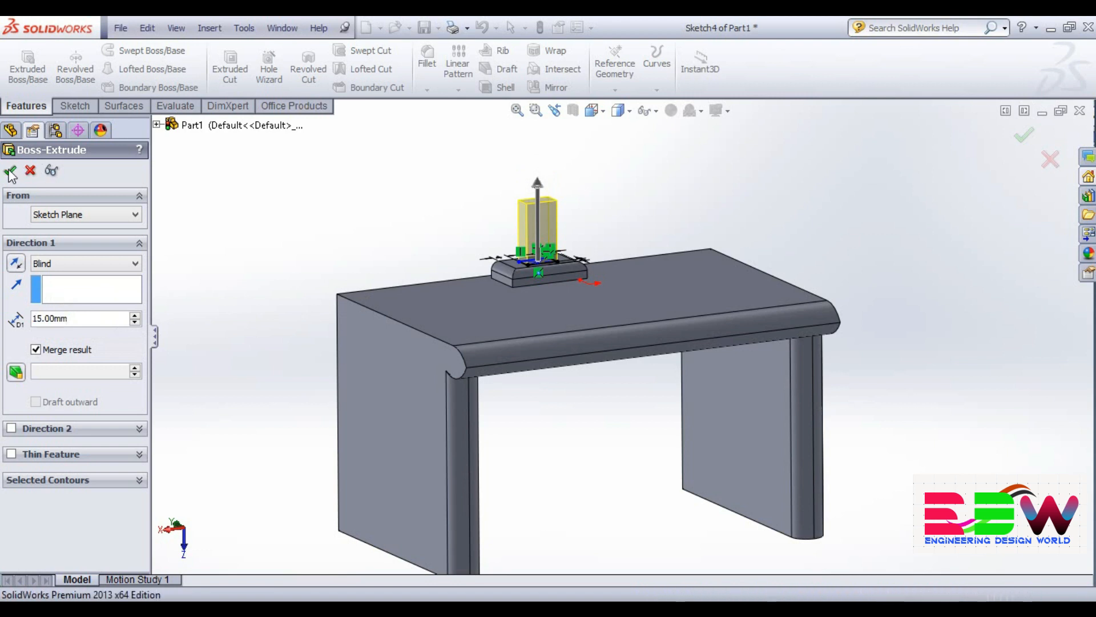
# - Start a sketch on the front face of the stand neck with the Center Rectangle tool
pyautogui.moveTo(372, 229); pyautogui.dragTo(368, 200, button='middle')
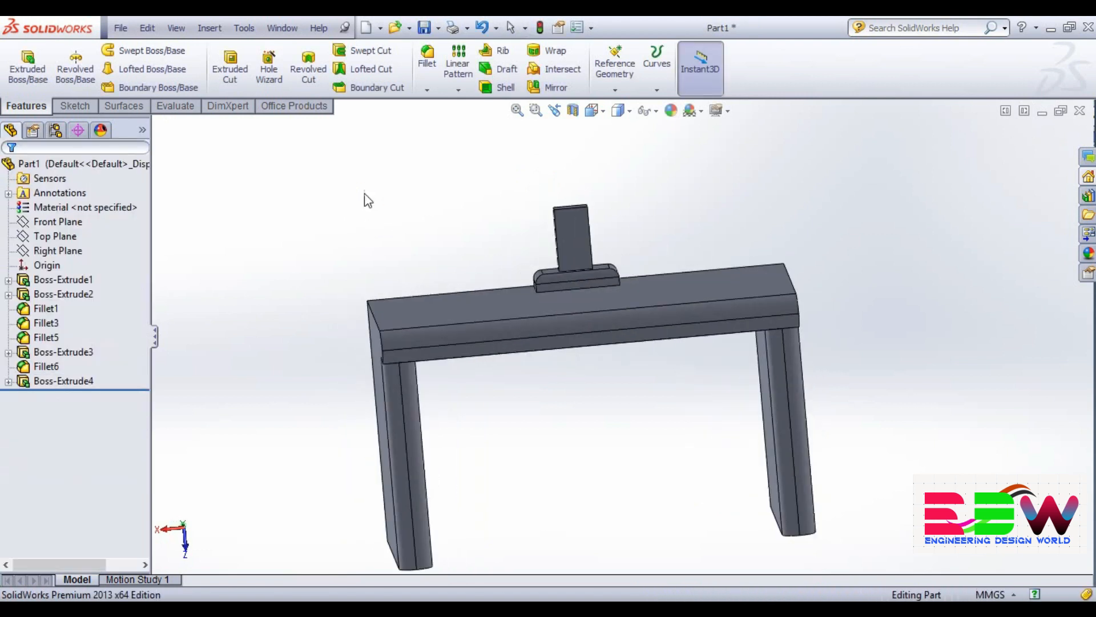
pyautogui.scroll(-3, 543, 367)
pyautogui.scroll(5, 577, 416)
pyautogui.moveTo(577, 416)
pyautogui.mouseDown(button='middle')
pyautogui.moveTo(625, 378)
pyautogui.moveTo(568, 399)
pyautogui.moveTo(577, 438)
pyautogui.mouseUp(button='middle')
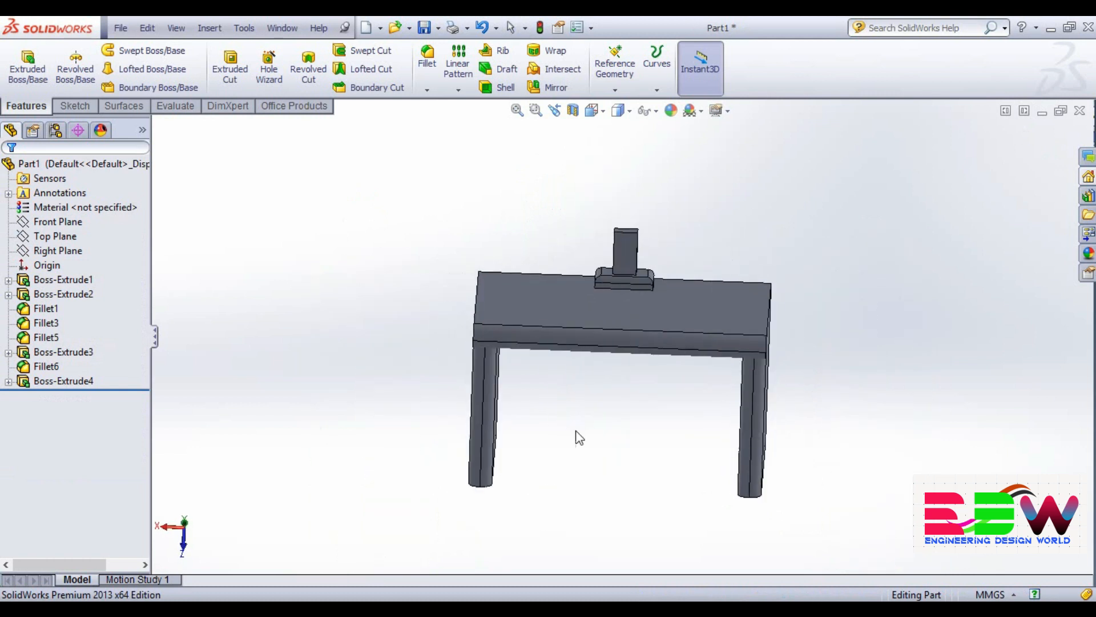
pyautogui.scroll(-3, 742, 236)
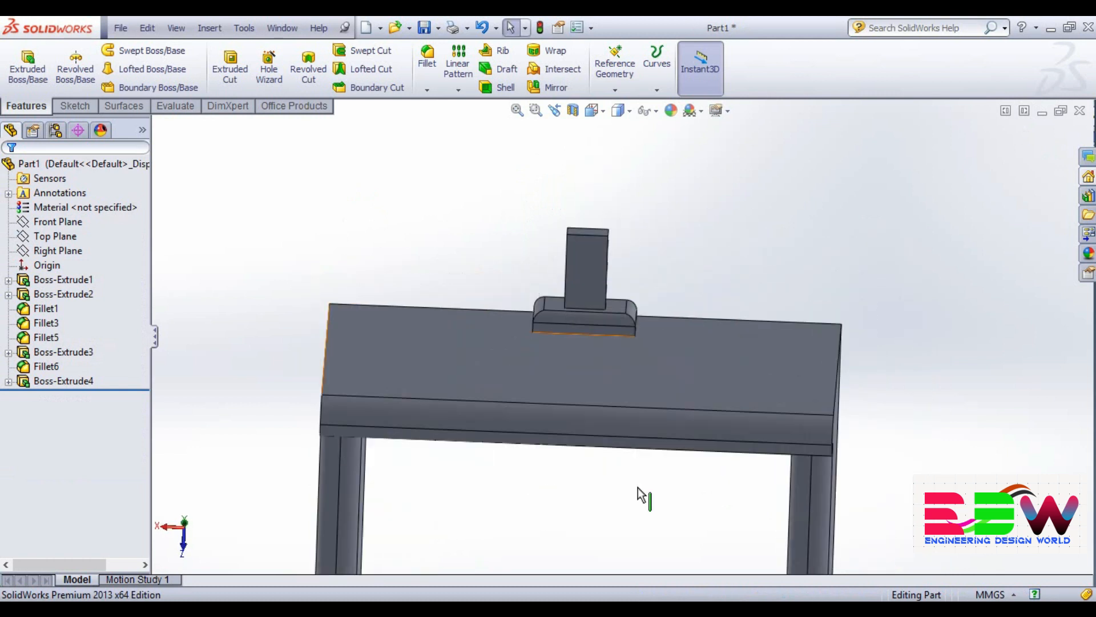
pyautogui.scroll(3, 625, 506)
pyautogui.scroll(-3, 625, 506)
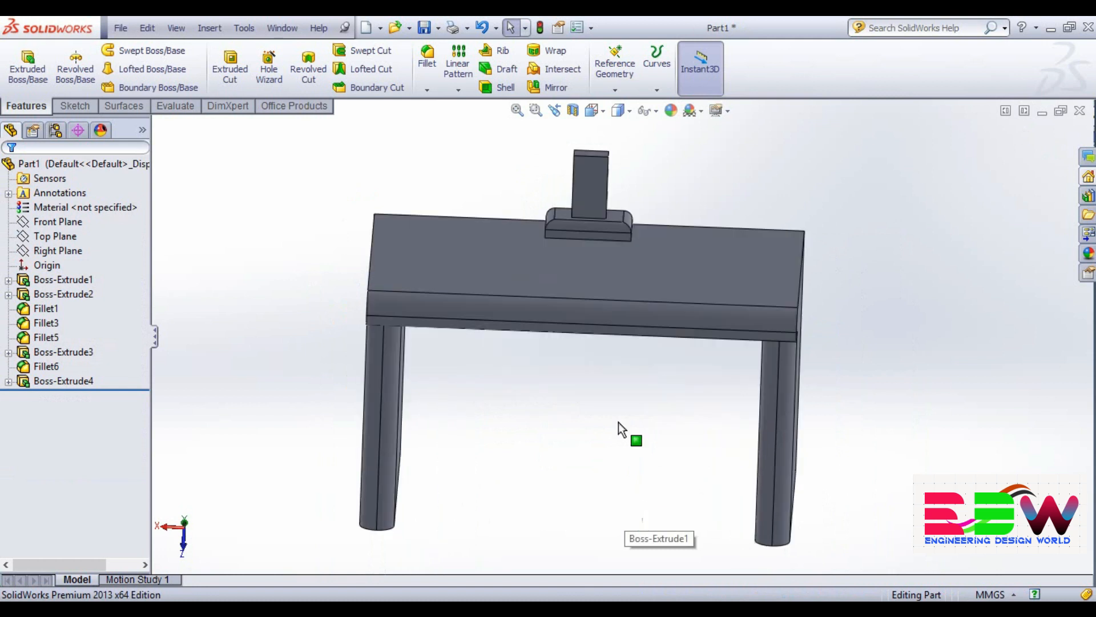
pyautogui.click(587, 181)
pyautogui.scroll(-5, 754, 166)
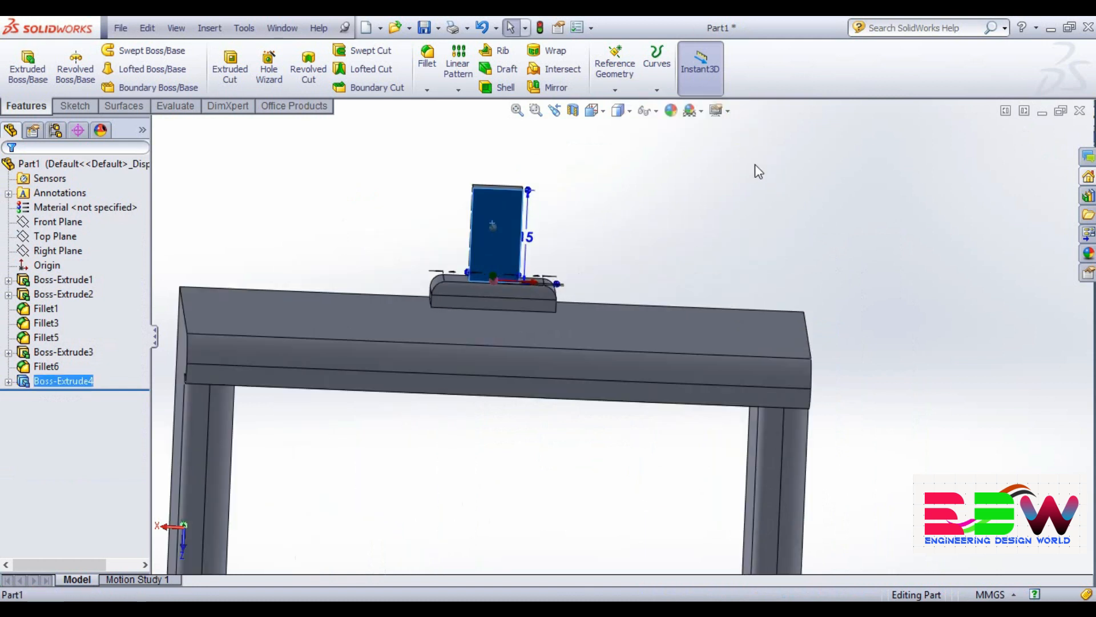
pyautogui.scroll(-1, 430, 256)
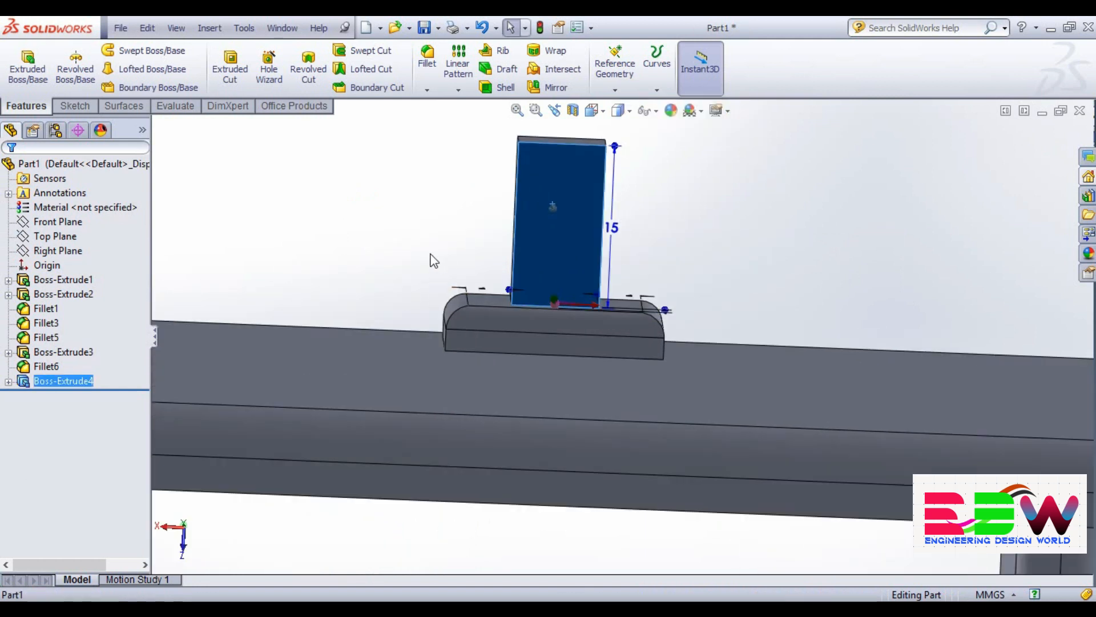
pyautogui.click(74, 106)
pyautogui.click(104, 68)
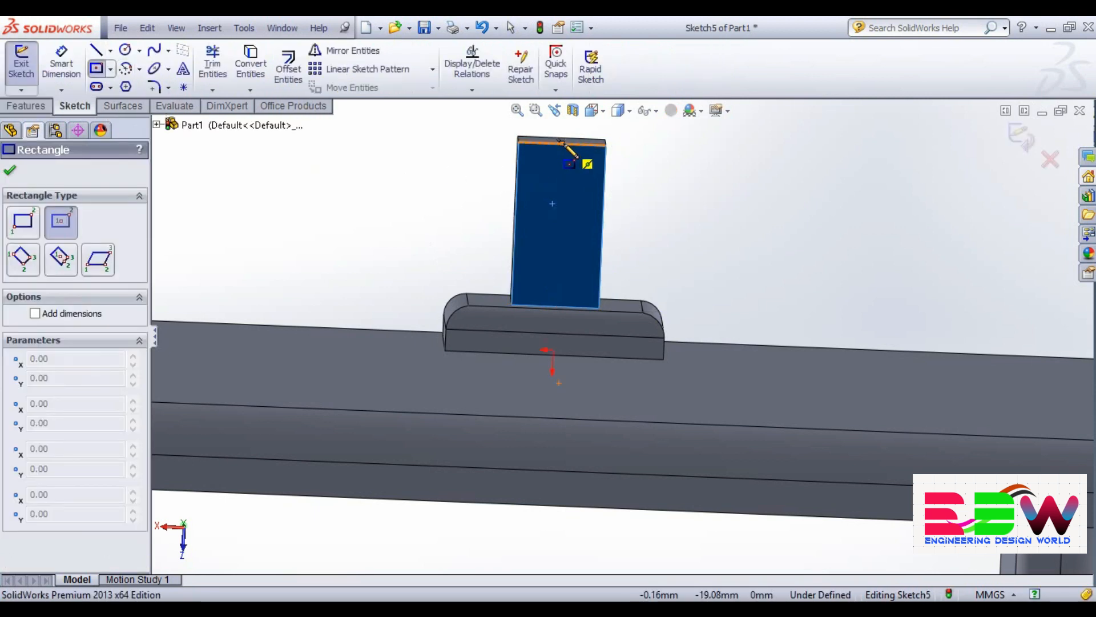
# - Draw a center rectangle about 50.4 mm wide and 24.4 mm high, centred on the midpoint of the neck's top edge
pyautogui.scroll(3, 759, 213)
pyautogui.scroll(-4, 662, 231)
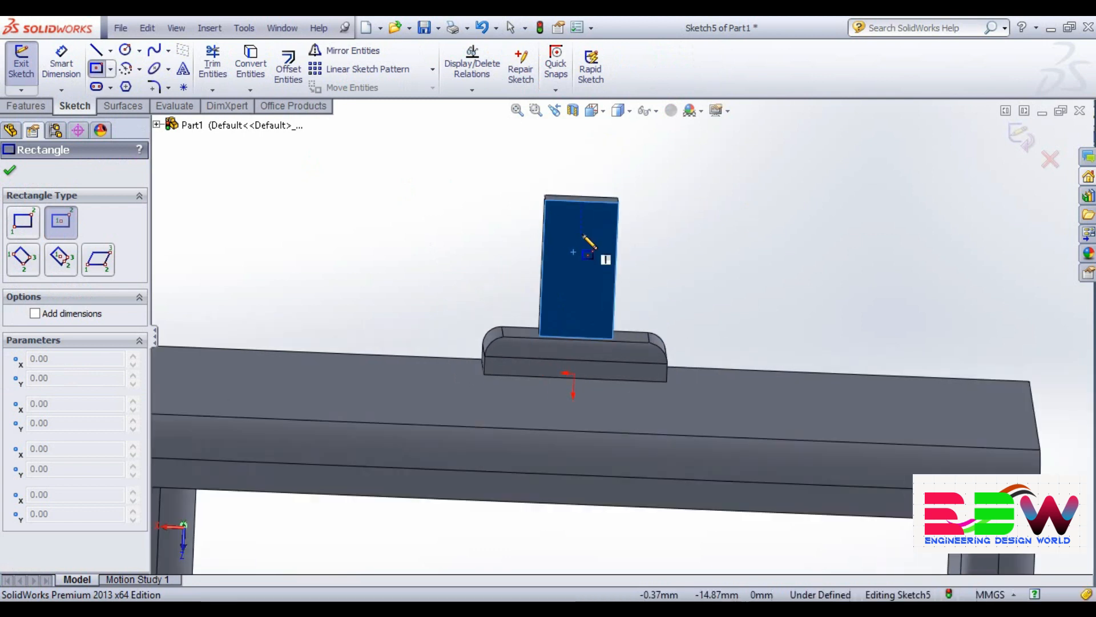
pyautogui.moveTo(377, 243)
pyautogui.mouseDown(button='middle')
pyautogui.moveTo(345, 250)
pyautogui.moveTo(367, 206)
pyautogui.moveTo(407, 226)
pyautogui.mouseUp(button='middle')
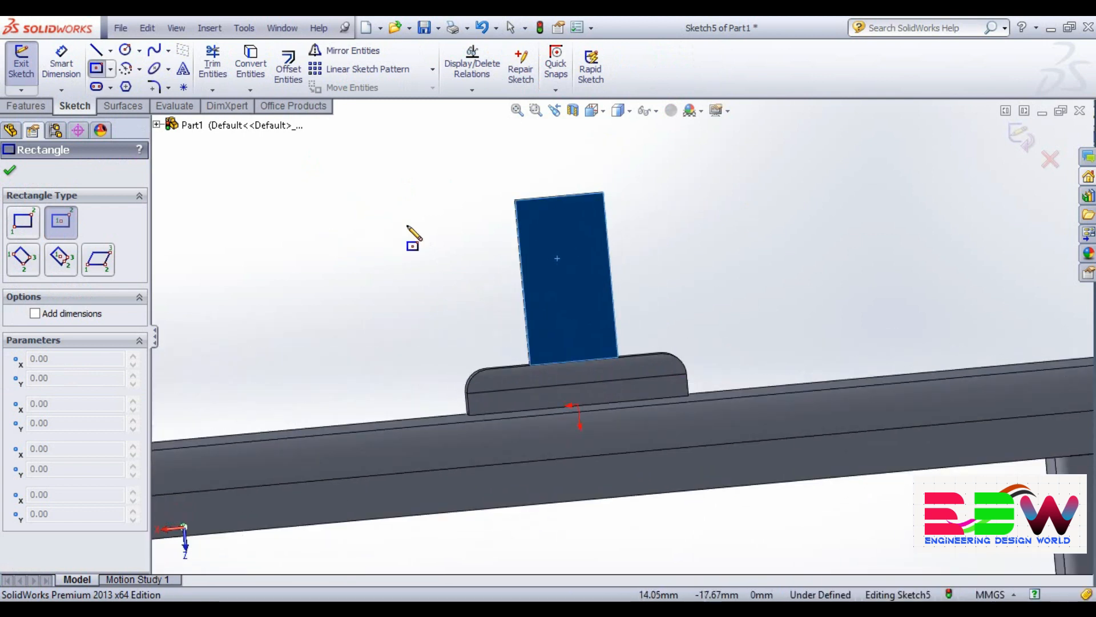
pyautogui.click(558, 195)
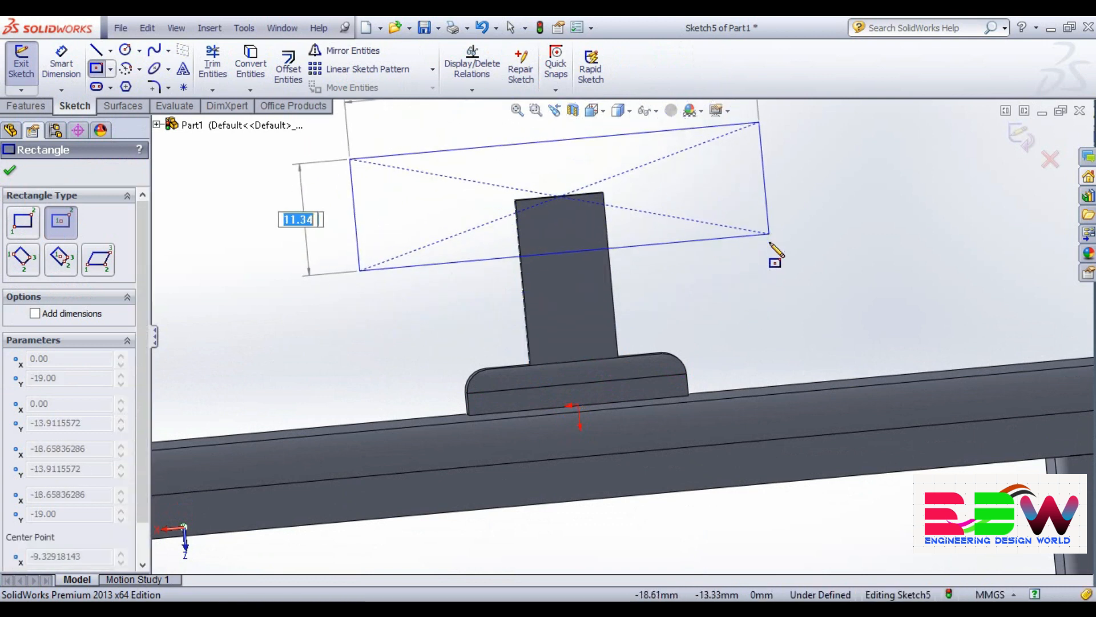
pyautogui.click(848, 305)
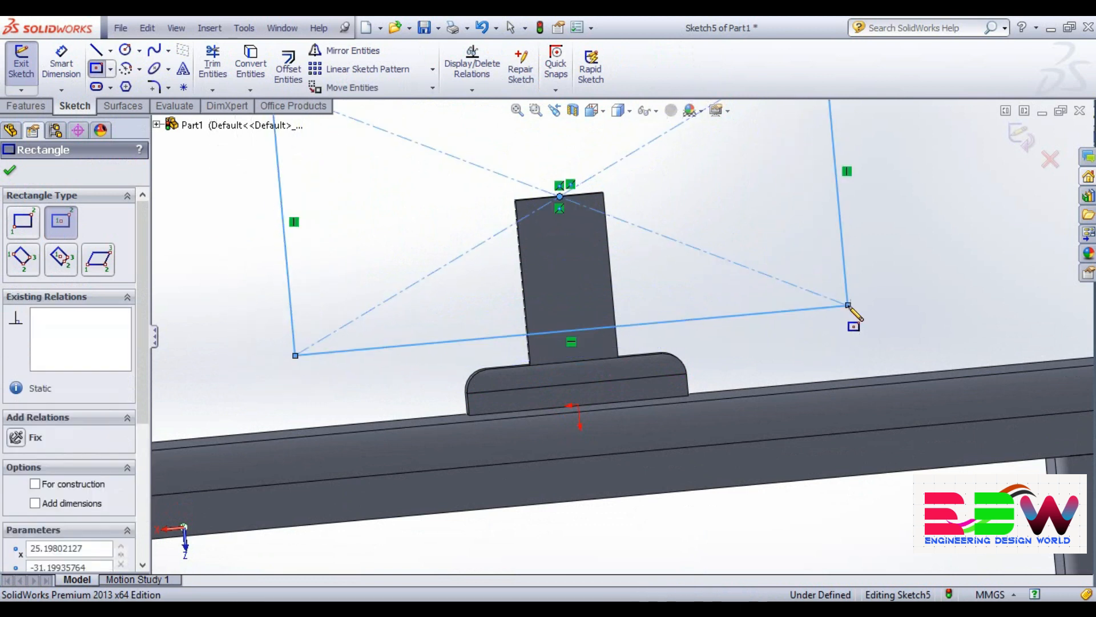
pyautogui.click(9, 171)
# - Dimension the rectangle's upper long side and set its length to 50 mm
pyautogui.scroll(2, 313, 253)
pyautogui.scroll(-3, 414, 217)
pyautogui.scroll(6, 835, 252)
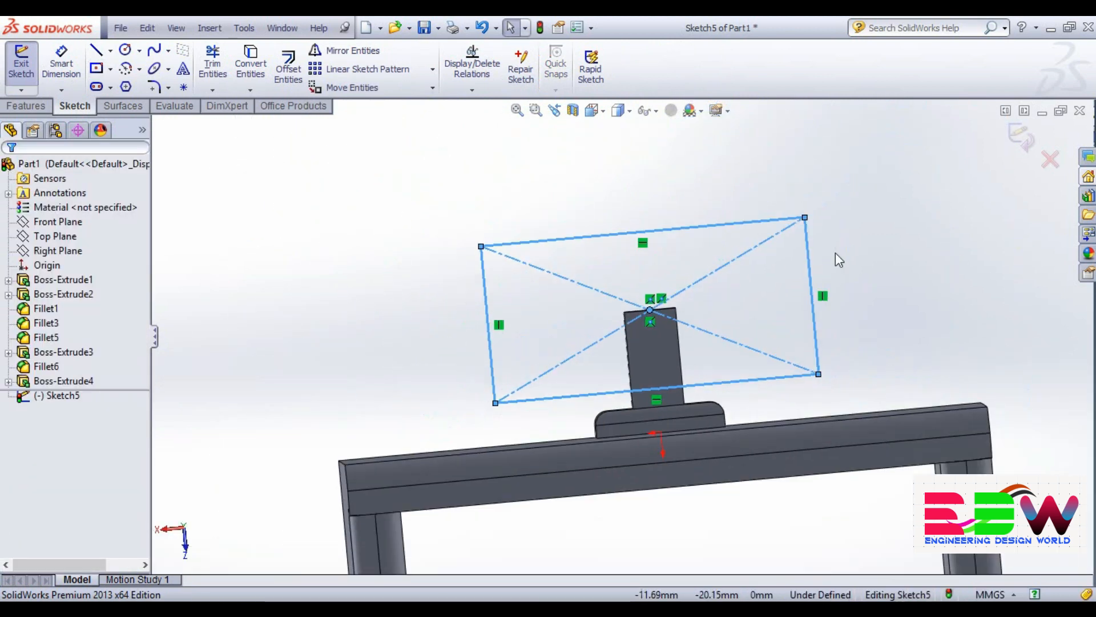
pyautogui.moveTo(891, 254)
pyautogui.mouseDown(button='middle')
pyautogui.moveTo(927, 289)
pyautogui.moveTo(884, 265)
pyautogui.moveTo(911, 292)
pyautogui.mouseUp(button='middle')
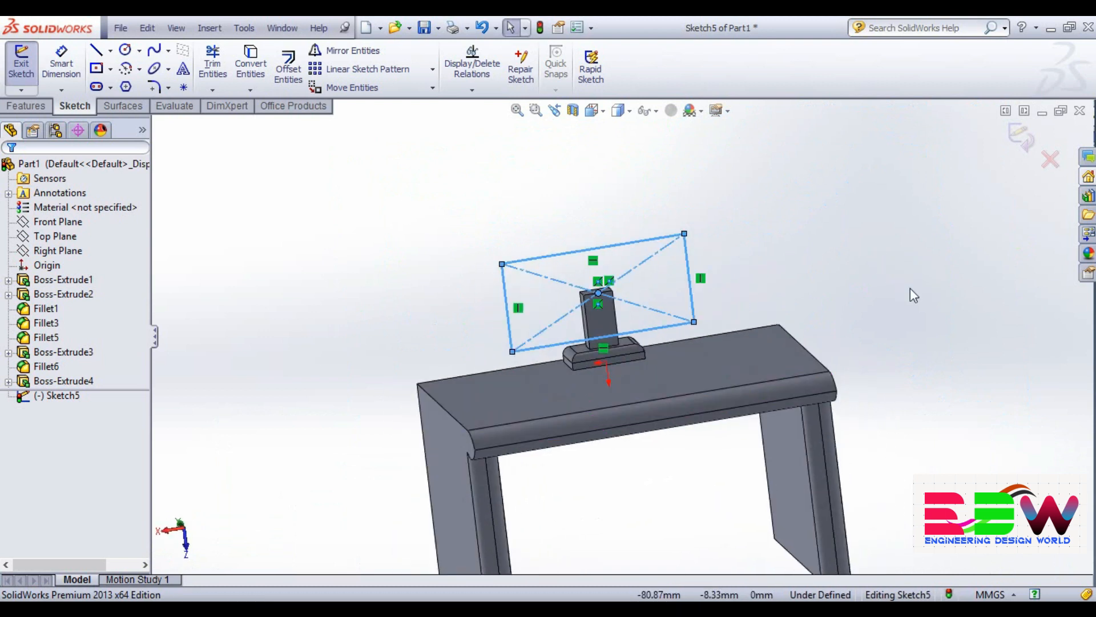
pyautogui.click(61, 64)
pyautogui.click(602, 250)
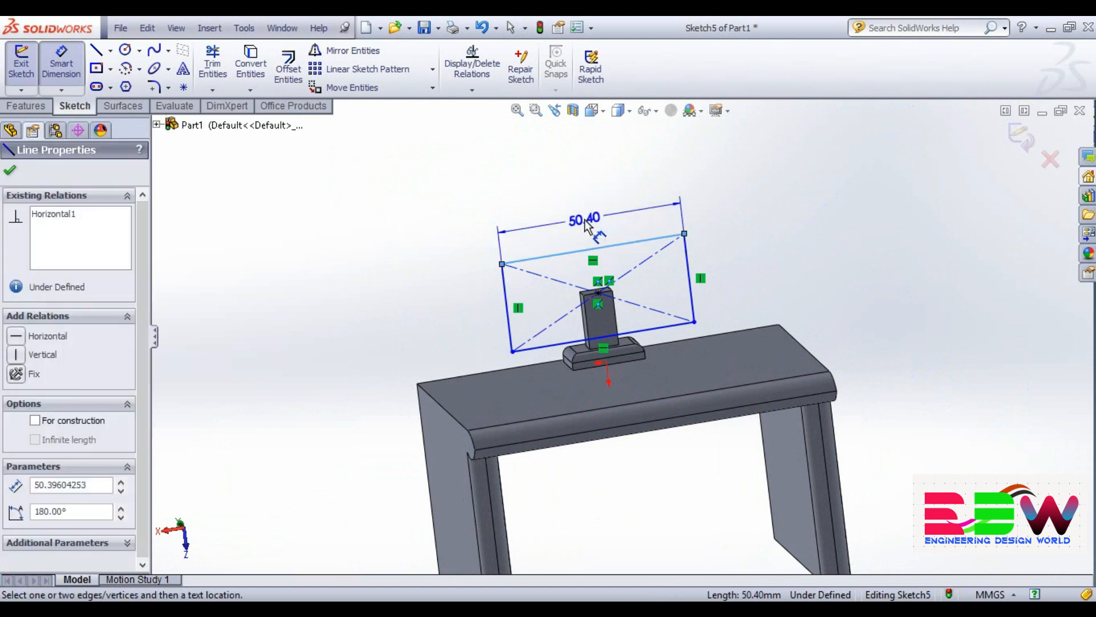
pyautogui.click(537, 216)
pyautogui.write('50')
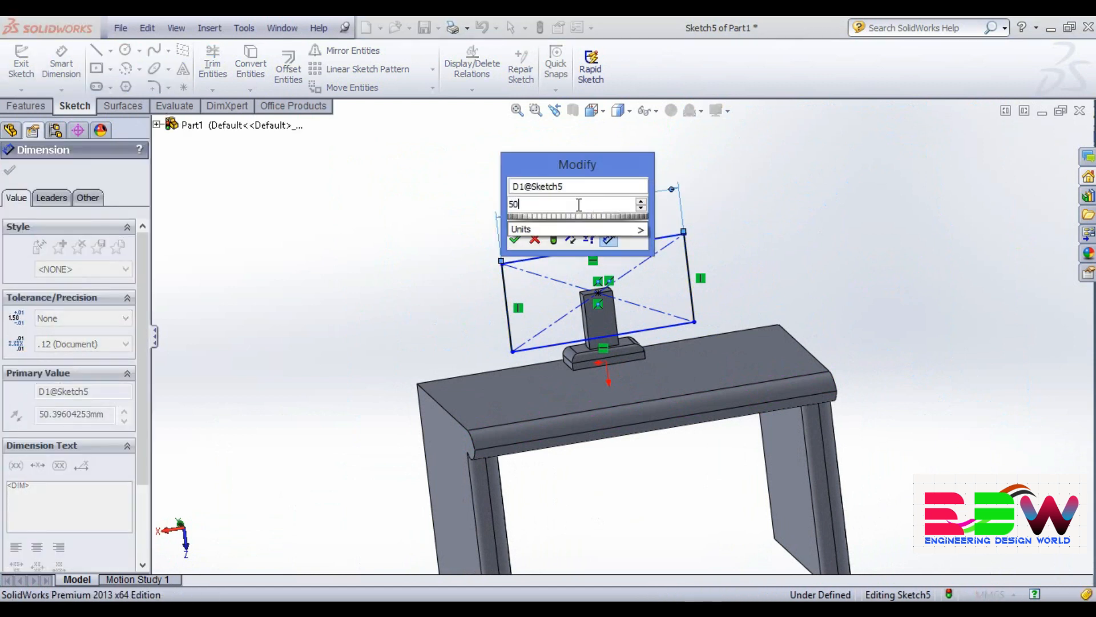
pyautogui.press('Return')
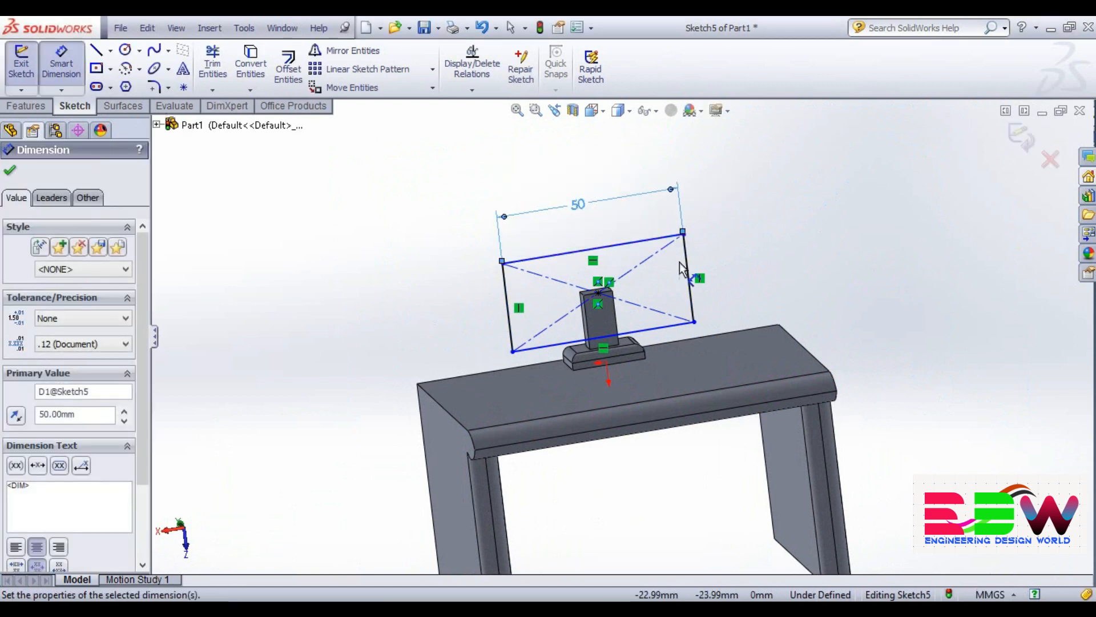
# - Dimension the rectangle's right short side and set its height to 25 mm
pyautogui.click(687, 269)
pyautogui.click(736, 262)
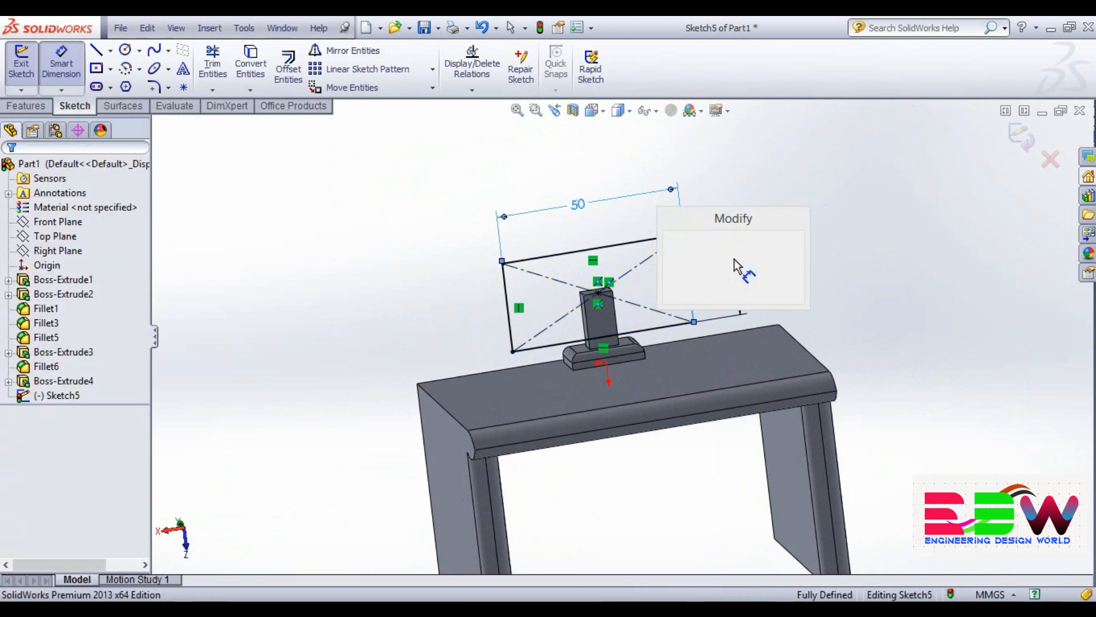
pyautogui.write('25')
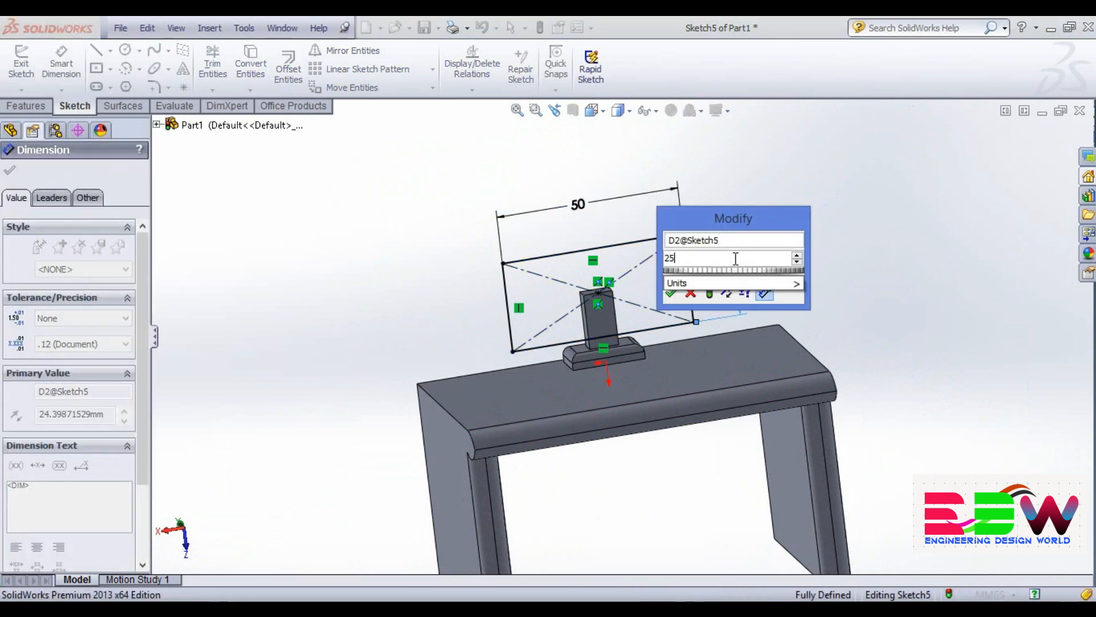
pyautogui.press('Return')
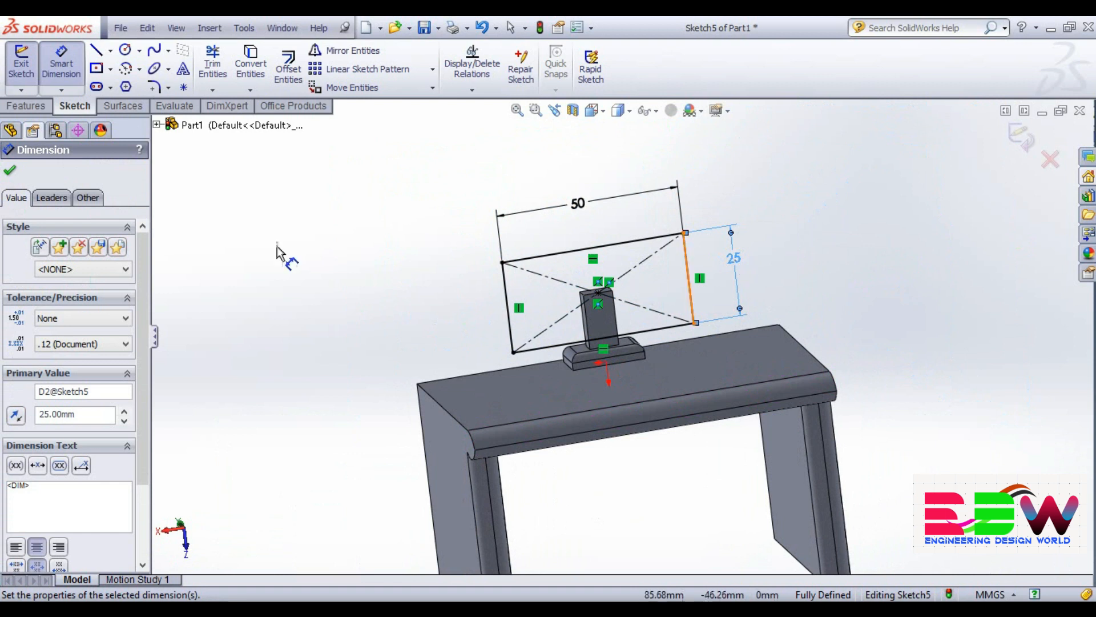
pyautogui.click(13, 171)
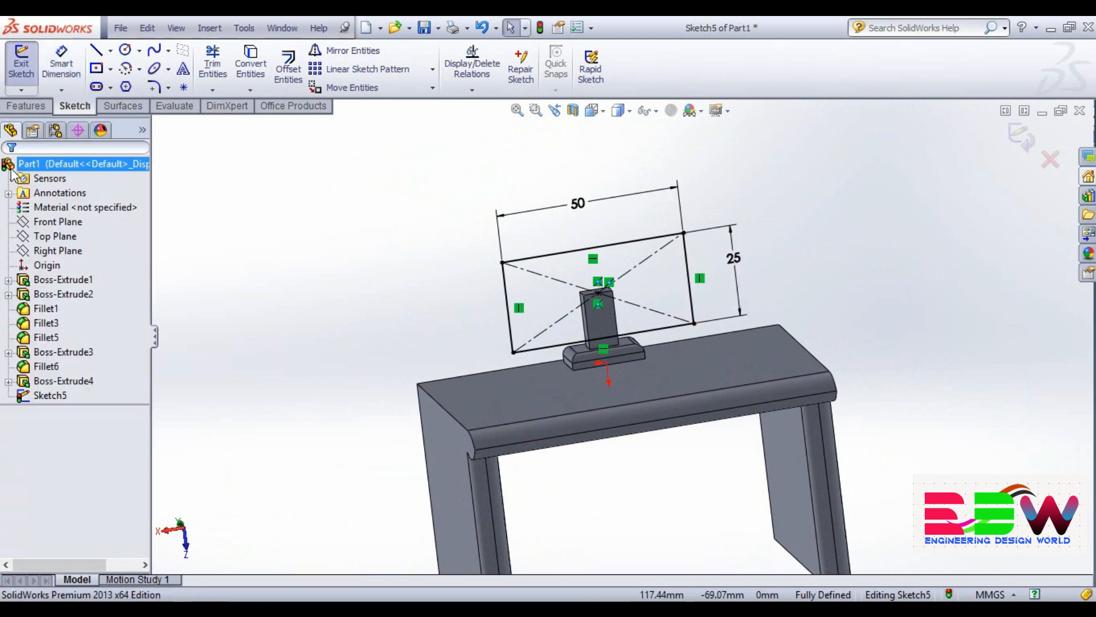
# - Extrude the TV screen rectangle as a blind boss 4 mm deep toward the table's front, merged with the stand
pyautogui.click(23, 105)
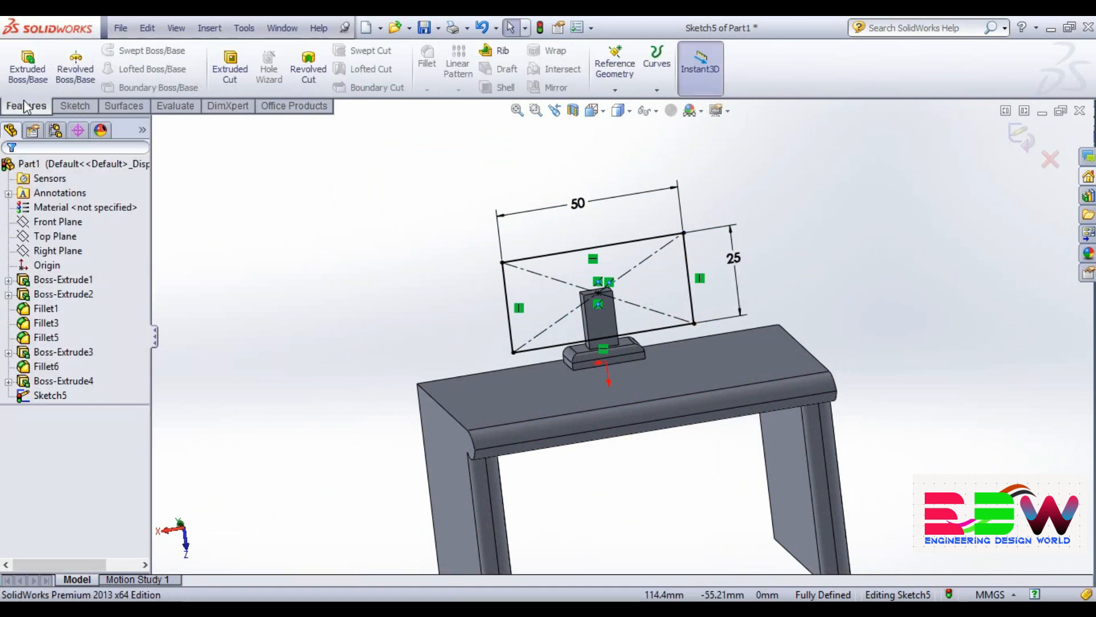
pyautogui.click(26, 74)
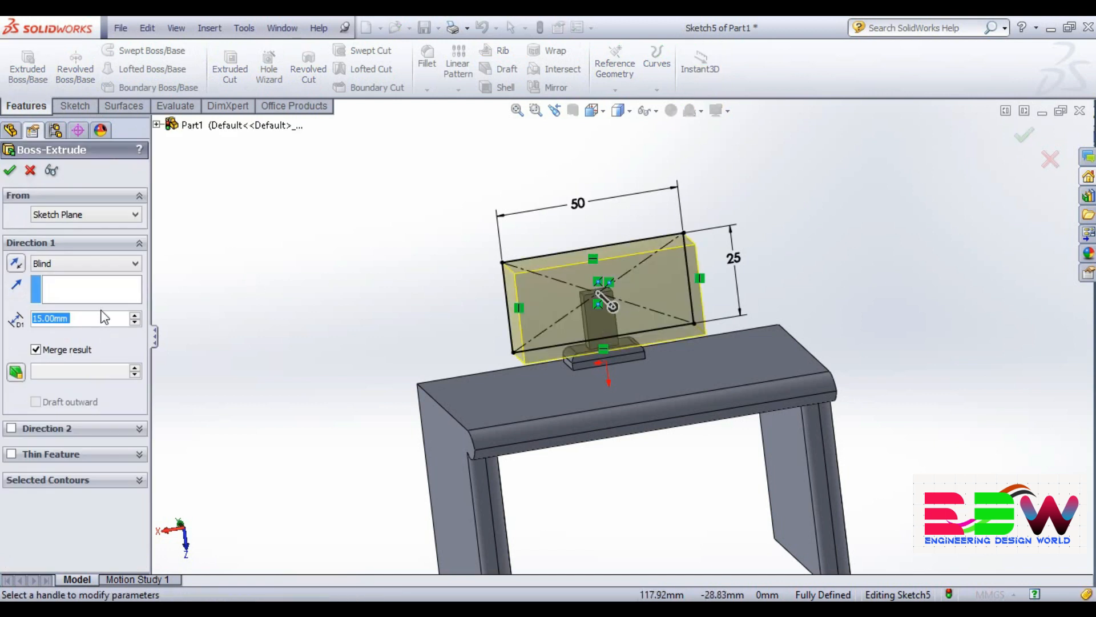
pyautogui.write('5')
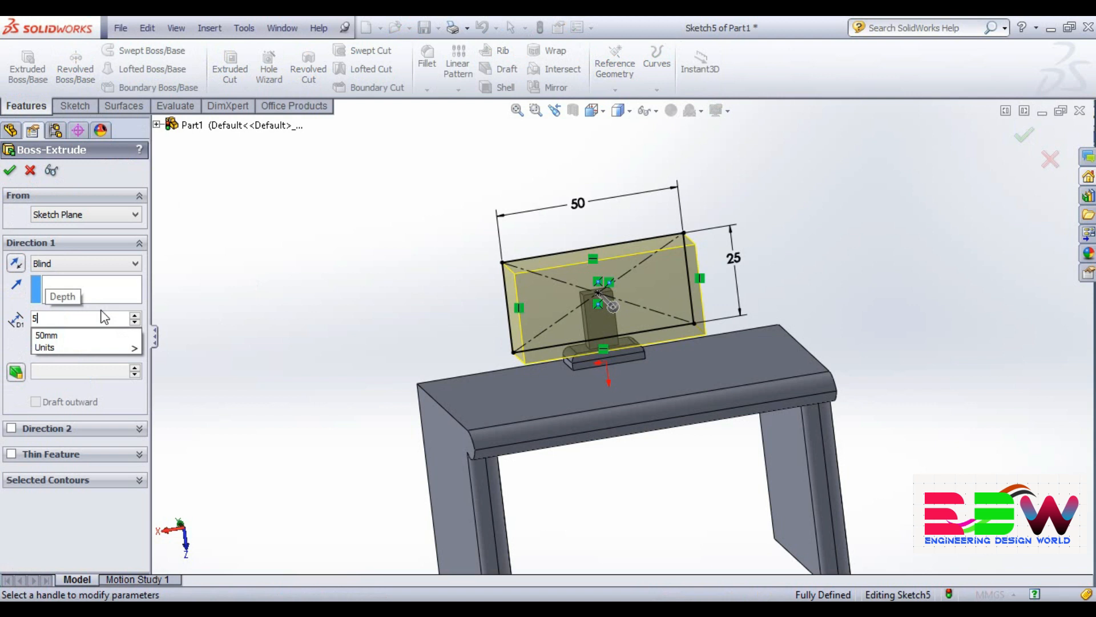
pyautogui.press('Return')
pyautogui.moveTo(222, 326)
pyautogui.mouseDown(button='middle')
pyautogui.moveTo(264, 328)
pyautogui.moveTo(309, 371)
pyautogui.mouseUp(button='middle')
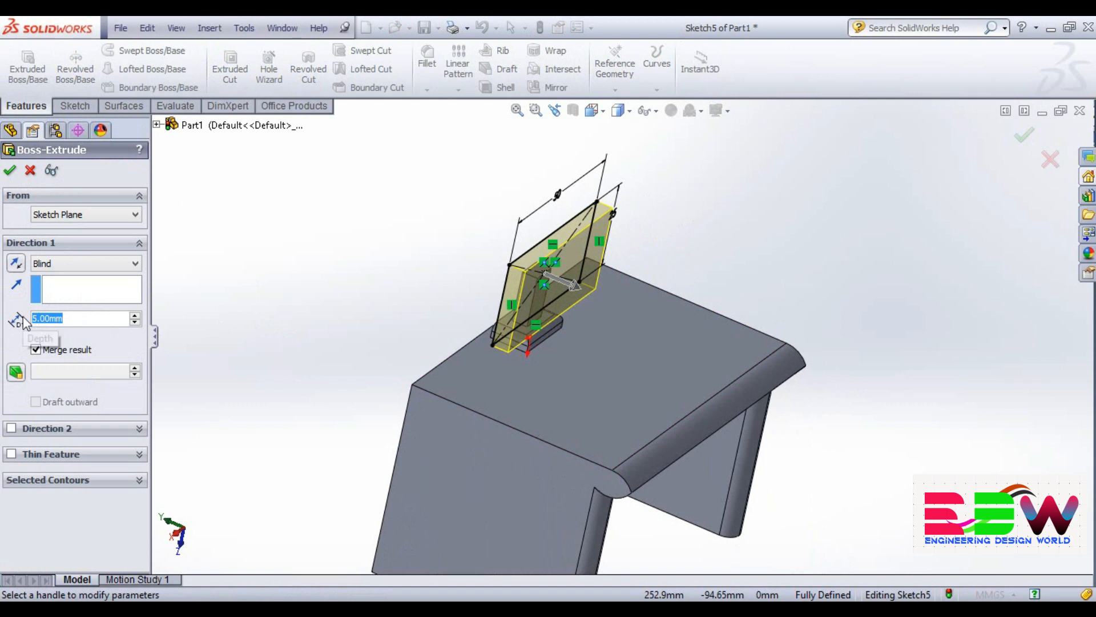
pyautogui.write('4')
pyautogui.press('Return')
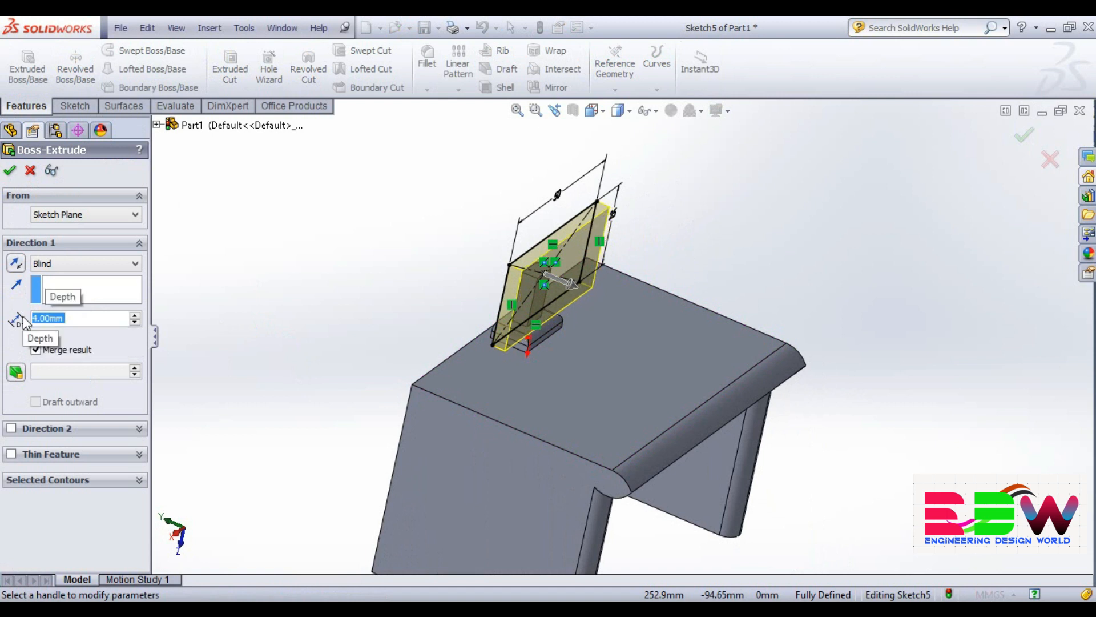
pyautogui.click(10, 171)
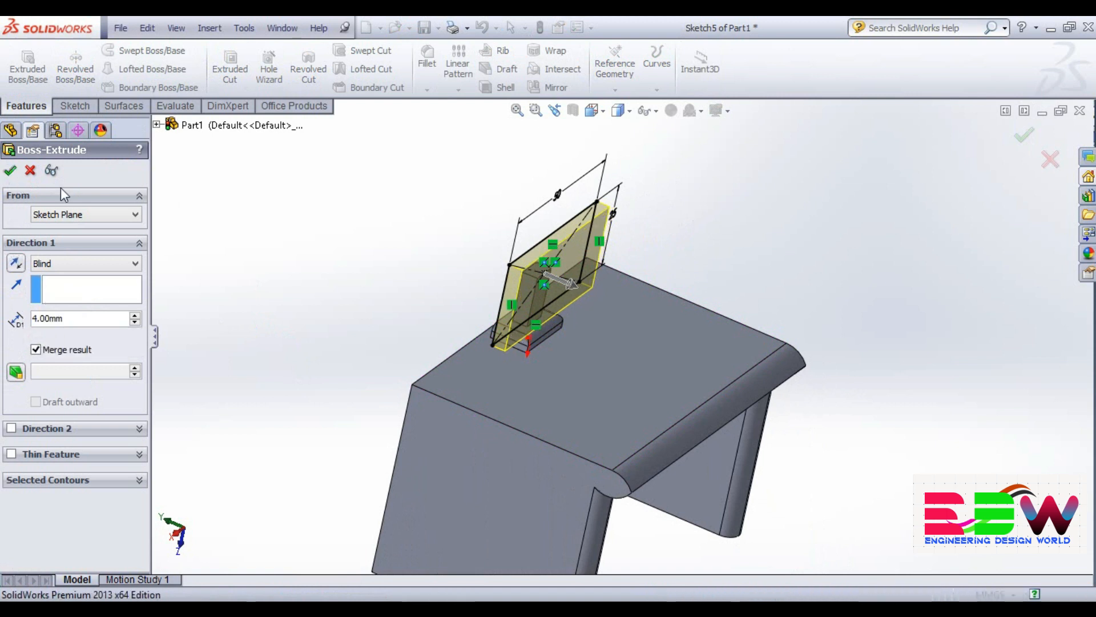
# - Examine the extruded screen panel, its stand and the table from the front, from above and from the side
pyautogui.moveTo(771, 244); pyautogui.dragTo(228, 354, button='middle')
pyautogui.scroll(4, 680, 265)
pyautogui.scroll(-2, 514, 342)
pyautogui.scroll(-3, 688, 394)
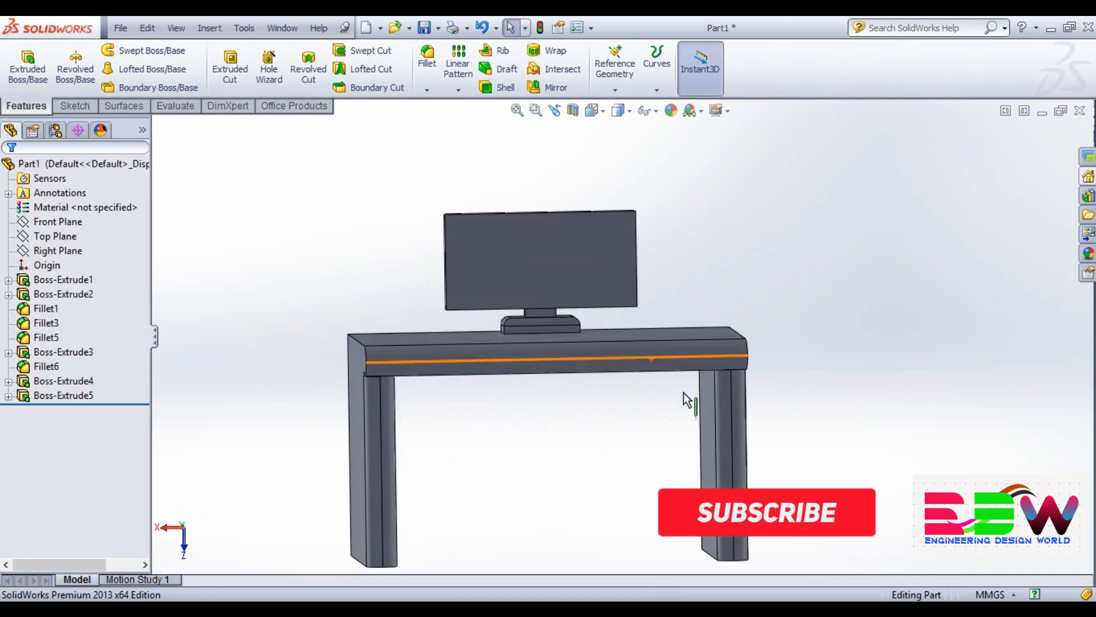
pyautogui.moveTo(640, 458); pyautogui.dragTo(619, 467, button='middle')
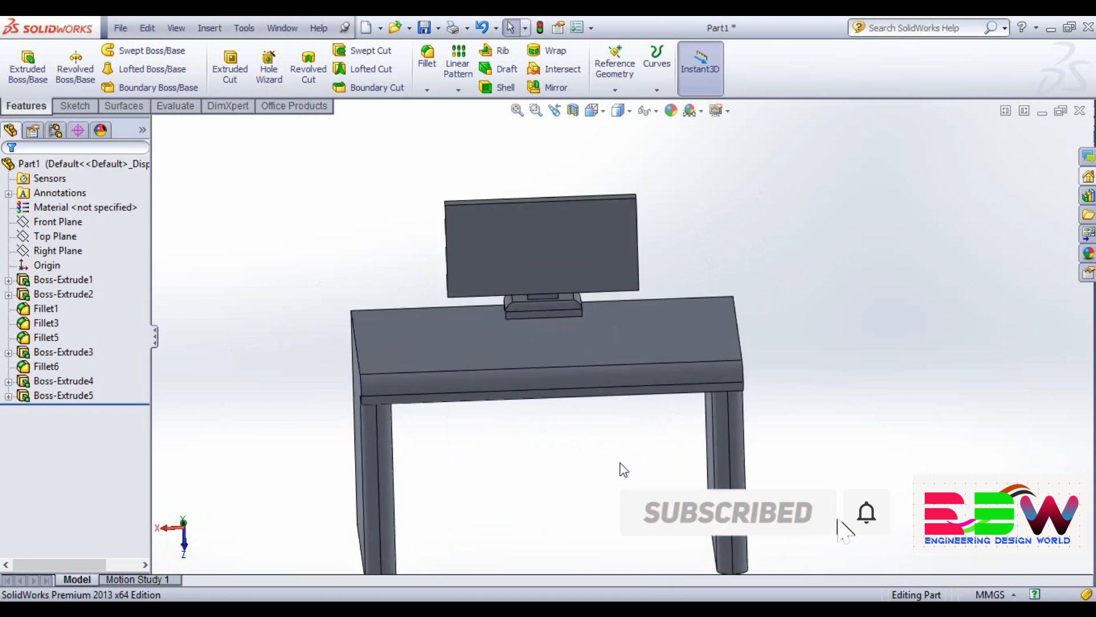
pyautogui.scroll(-1, 619, 461)
pyautogui.scroll(2, 848, 256)
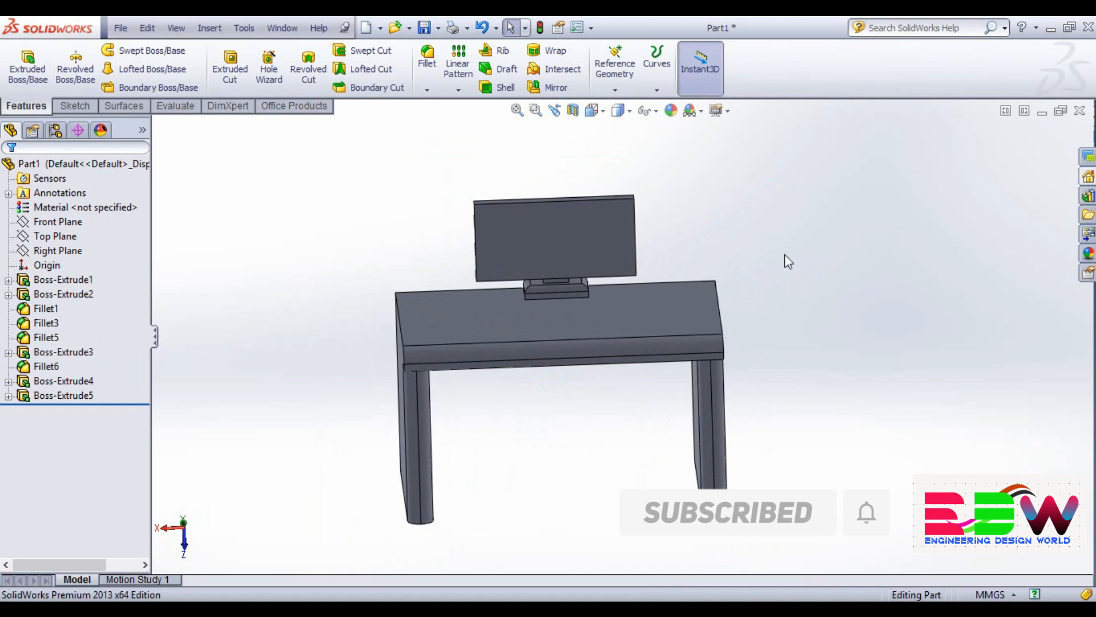
pyautogui.scroll(-2, 785, 255)
pyautogui.moveTo(785, 255); pyautogui.dragTo(855, 319, button='middle')
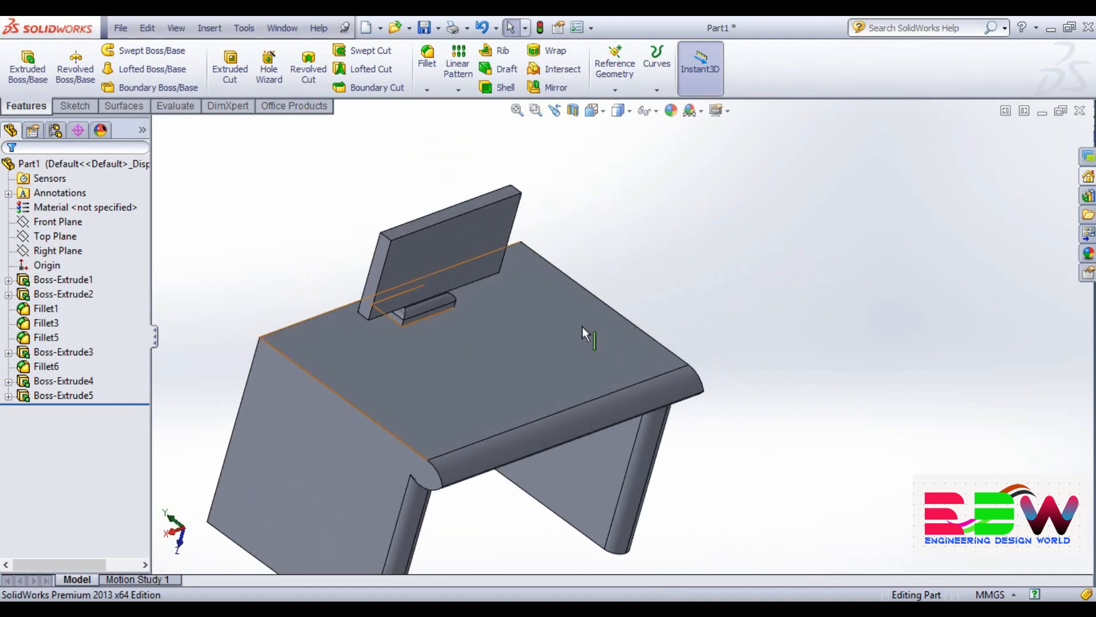
pyautogui.click(373, 264)
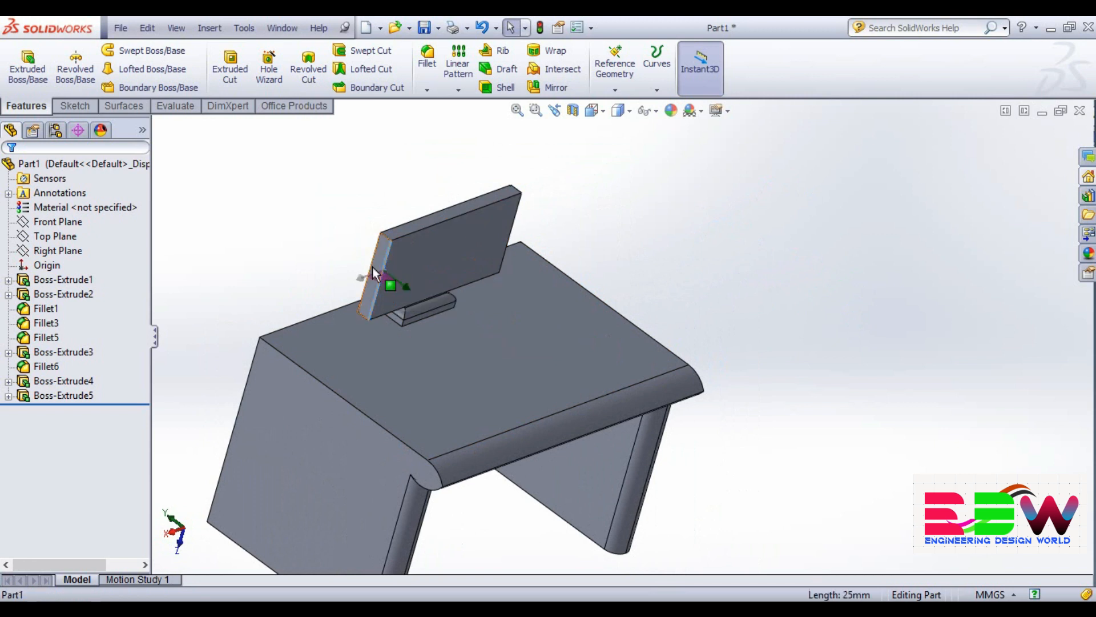
pyautogui.keyDown('ctrl'); pyautogui.click(446, 220); pyautogui.keyUp('ctrl')
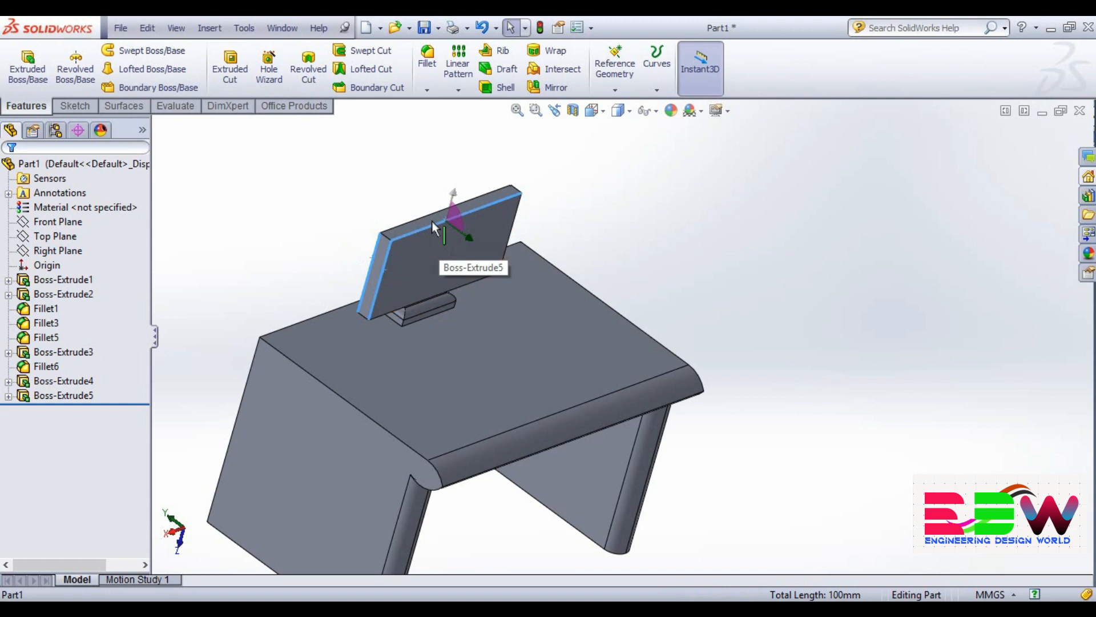
pyautogui.keyDown('ctrl'); pyautogui.click(428, 218); pyautogui.keyUp('ctrl')
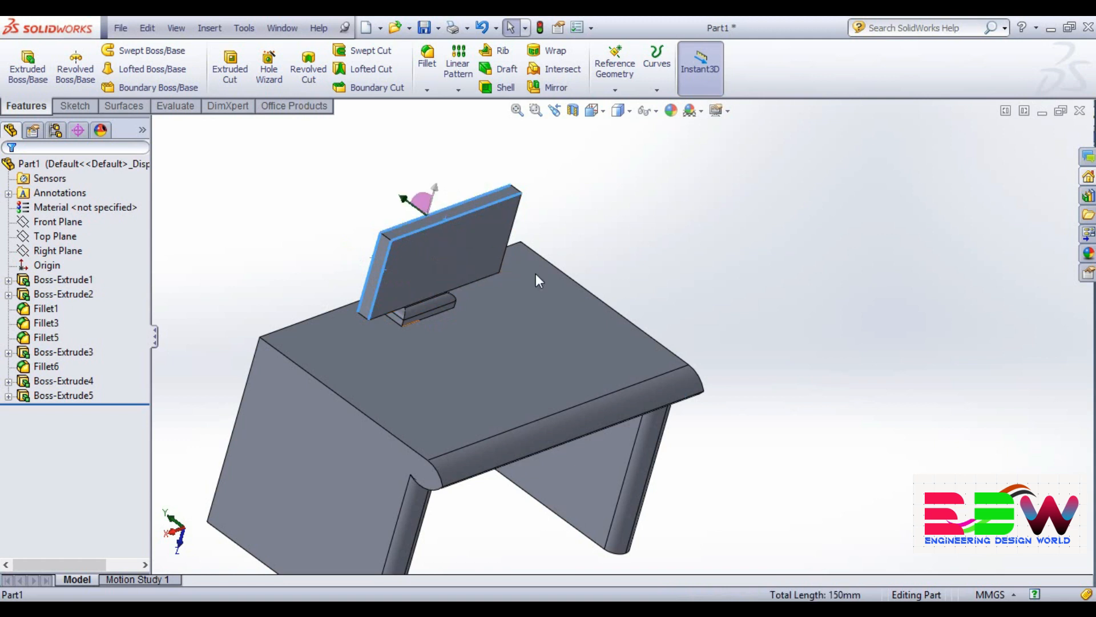
pyautogui.doubleClick(388, 312)
pyautogui.moveTo(759, 224); pyautogui.dragTo(720, 290, button='middle')
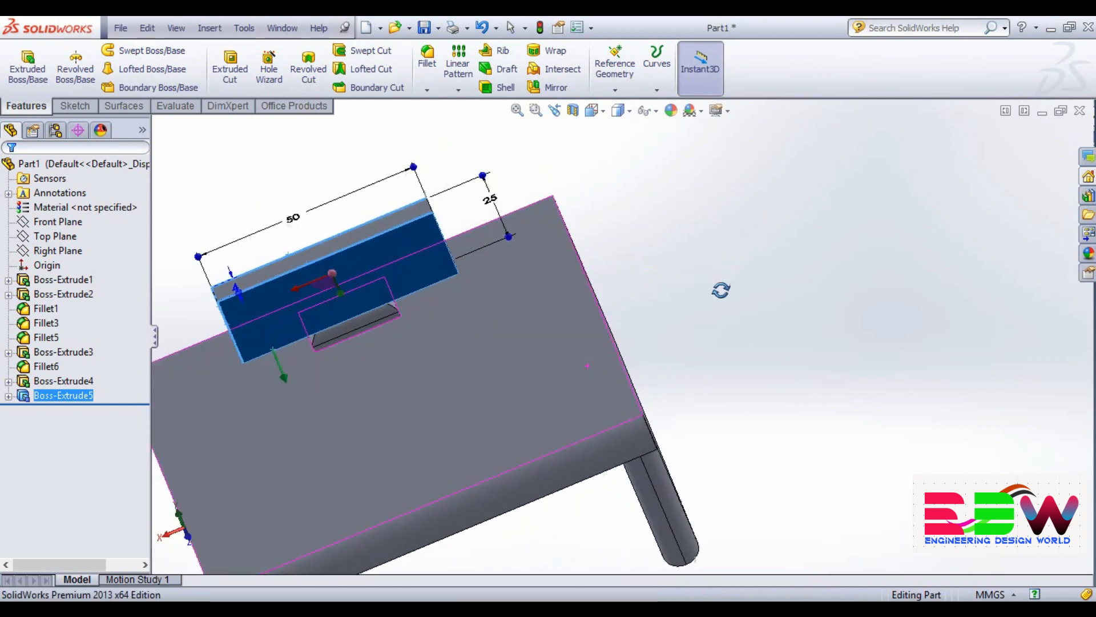
pyautogui.click(755, 275)
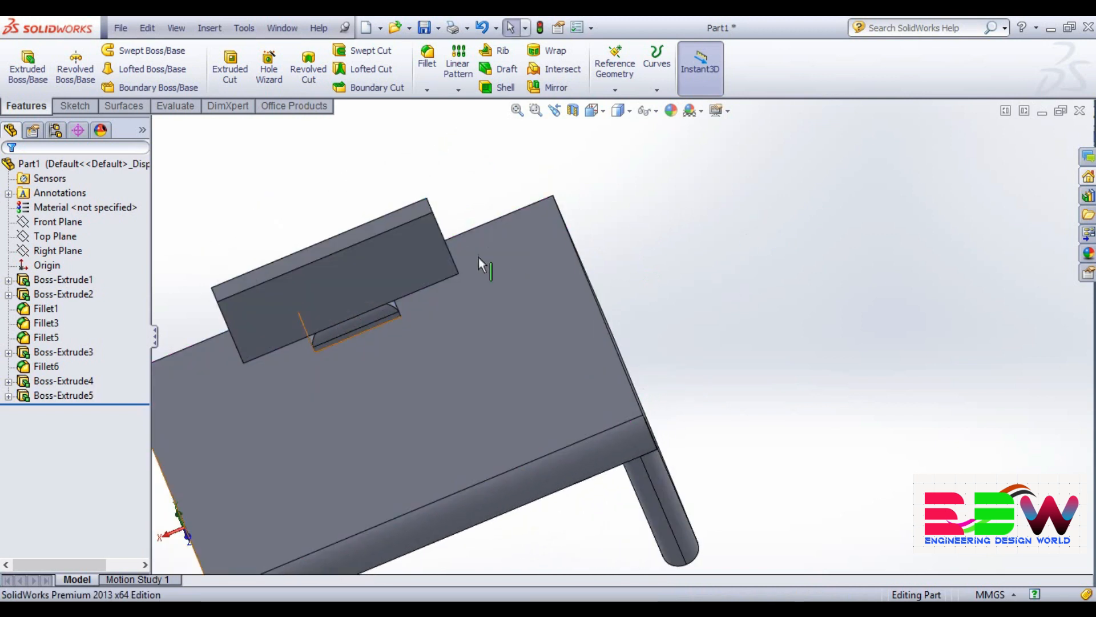
# - Fillet the screen panel's four front edges and its rear top and side edges with a 1 mm constant radius
pyautogui.click(444, 245)
pyautogui.keyDown('ctrl'); pyautogui.click(368, 238); pyautogui.keyUp('ctrl')
pyautogui.keyDown('ctrl'); pyautogui.click(406, 293); pyautogui.keyUp('ctrl')
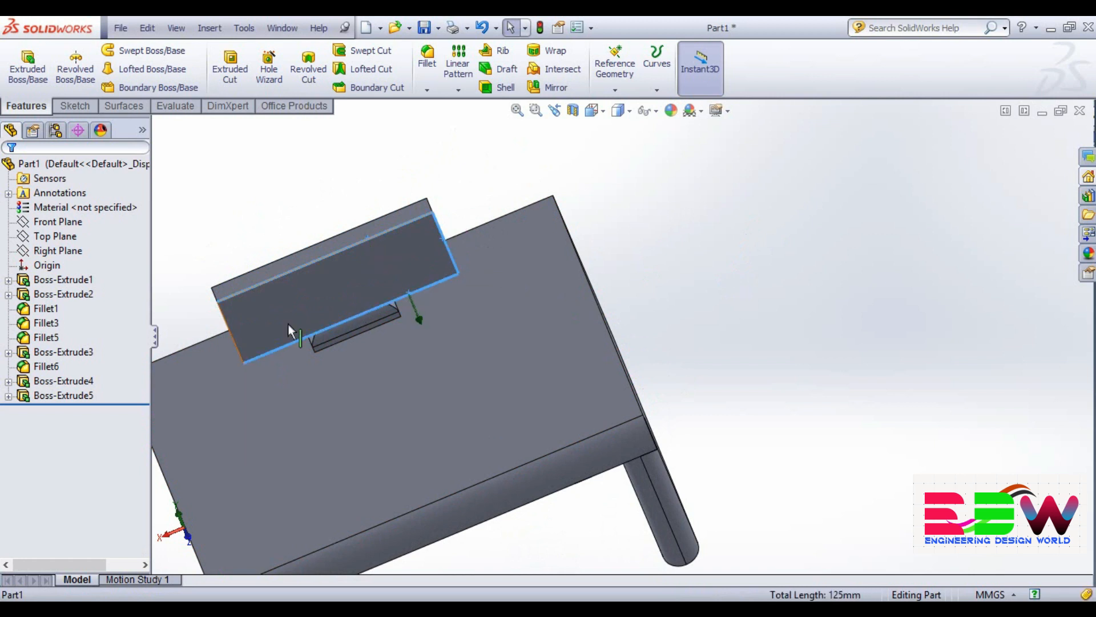
pyautogui.keyDown('ctrl'); pyautogui.click(286, 261); pyautogui.keyUp('ctrl')
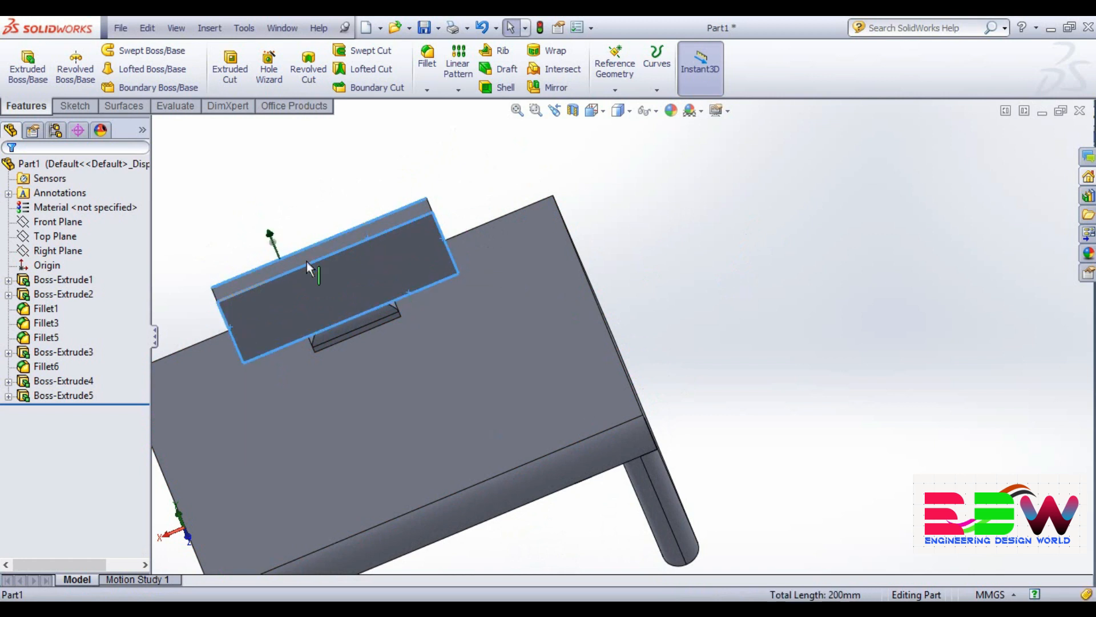
pyautogui.moveTo(763, 181); pyautogui.dragTo(734, 268, button='middle')
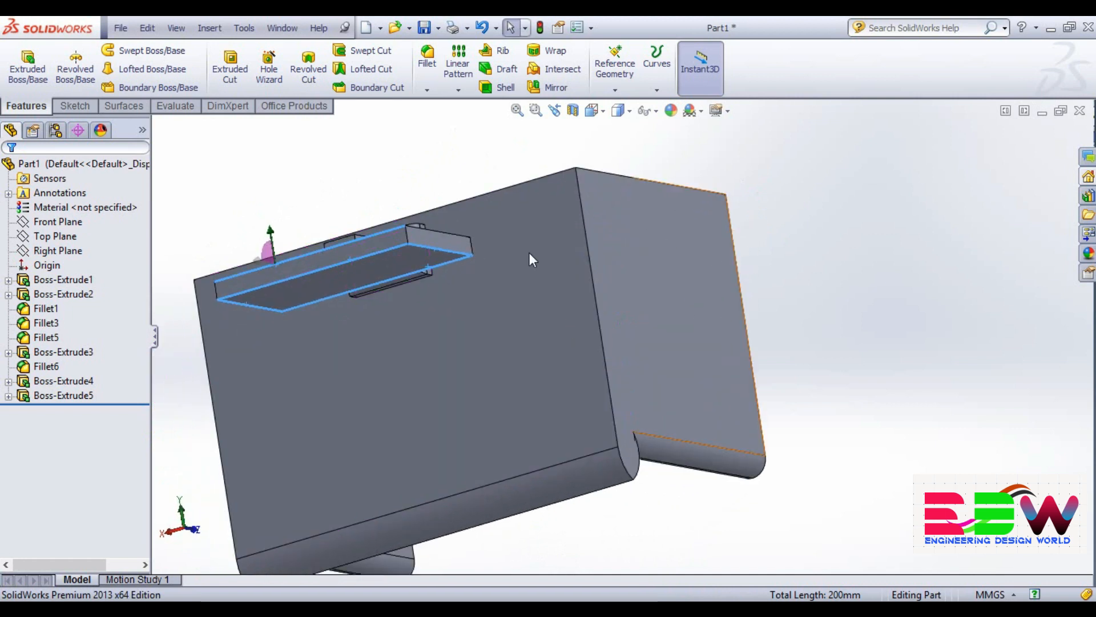
pyautogui.moveTo(777, 191); pyautogui.dragTo(739, 273, button='middle')
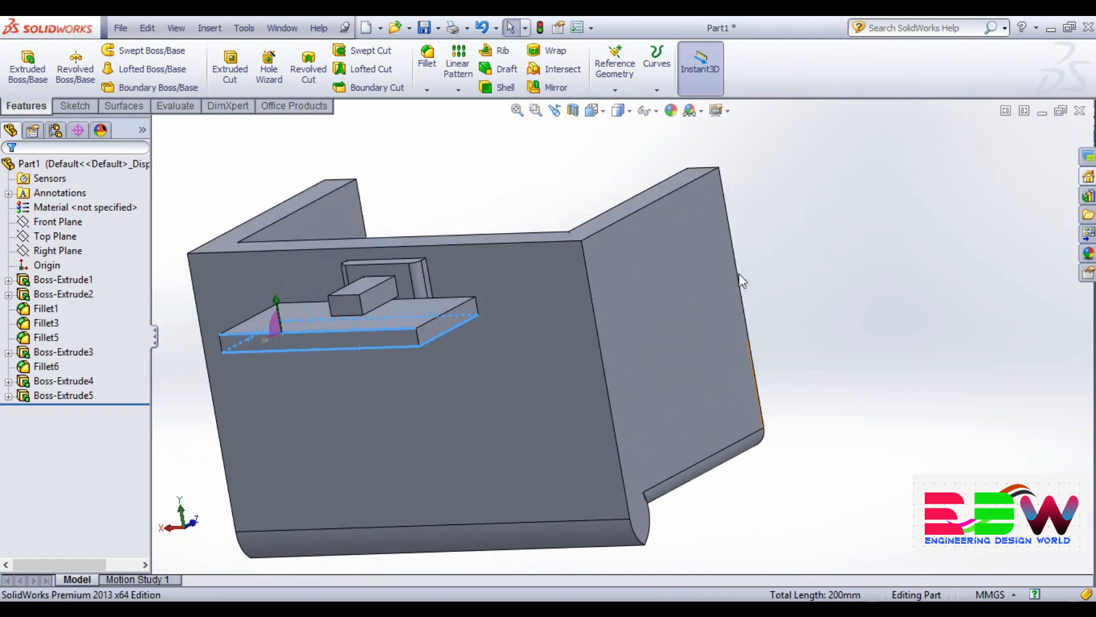
pyautogui.click(436, 317)
pyautogui.moveTo(864, 312); pyautogui.dragTo(695, 350, button='middle')
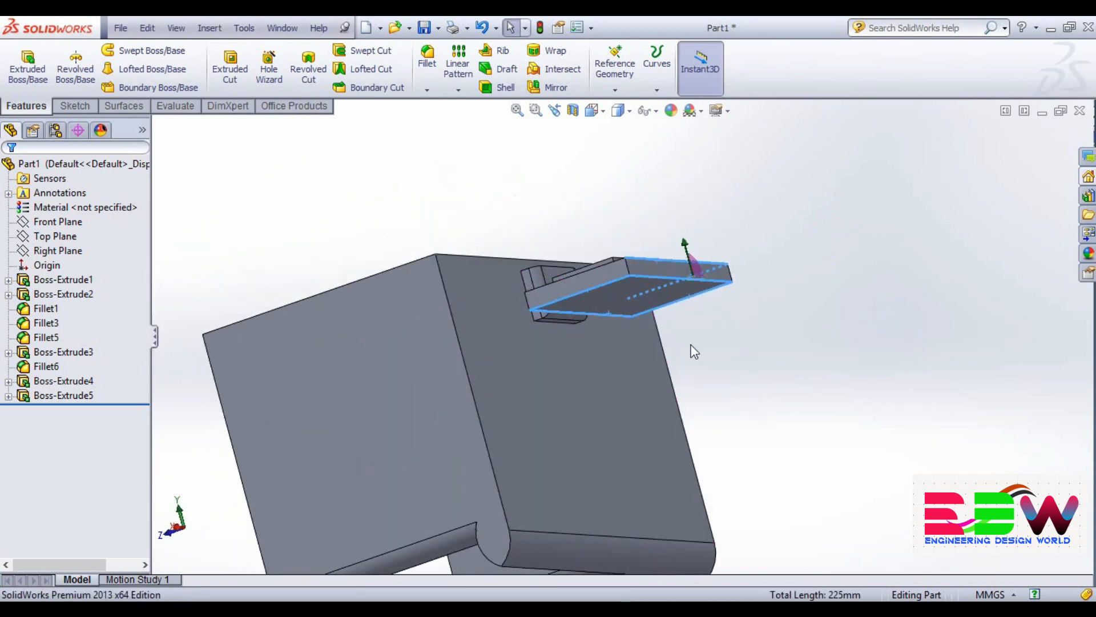
pyautogui.keyDown('ctrl'); pyautogui.click(570, 280); pyautogui.keyUp('ctrl')
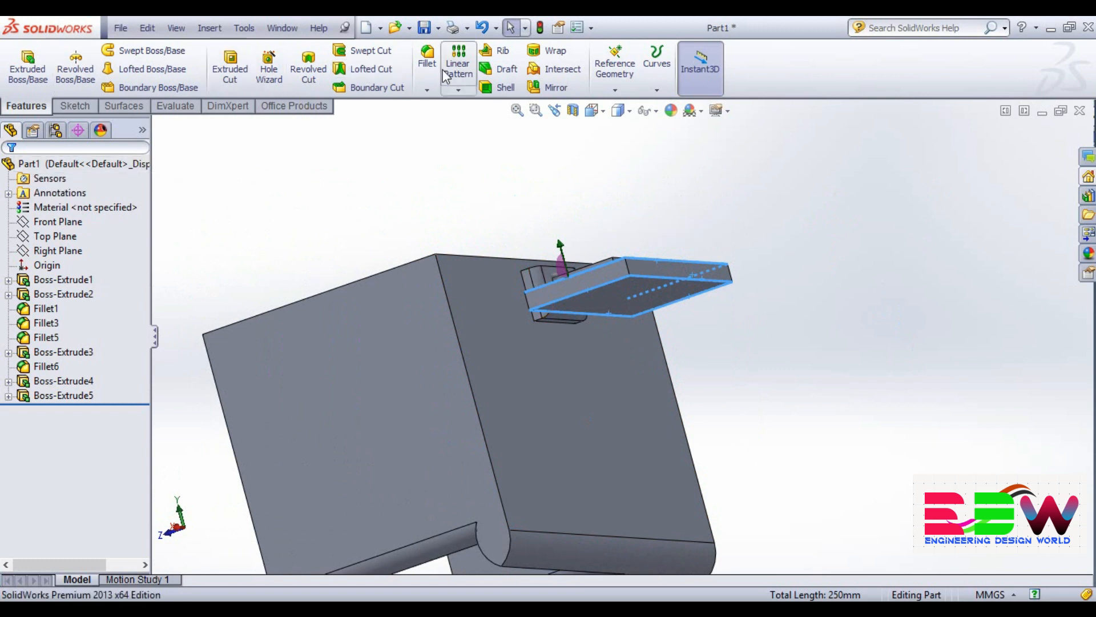
pyautogui.click(427, 59)
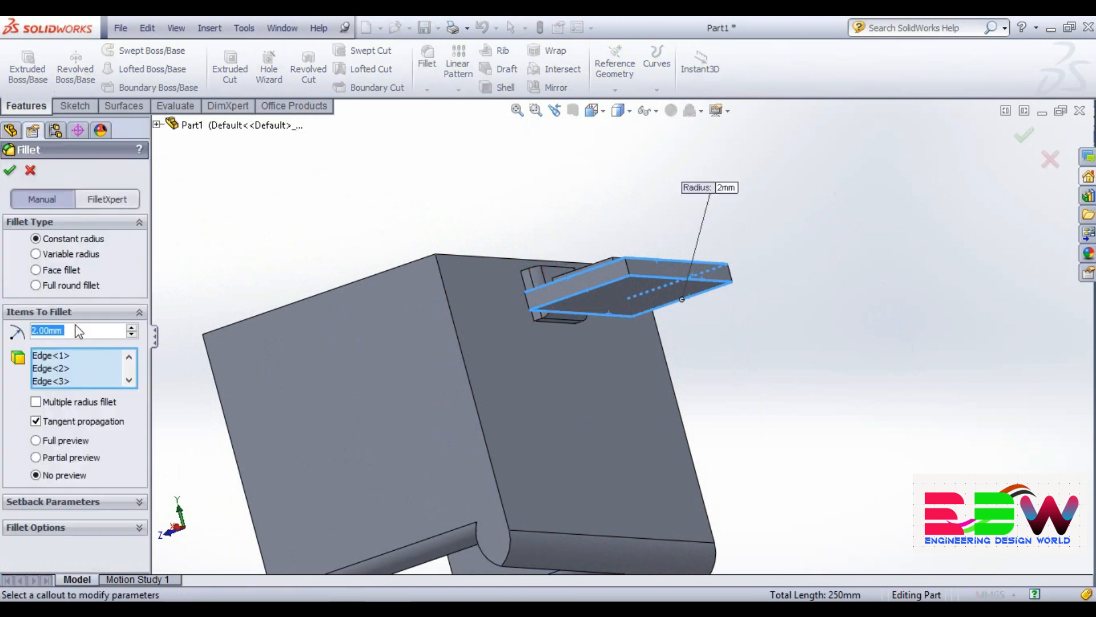
pyautogui.write('1')
pyautogui.press('Return')
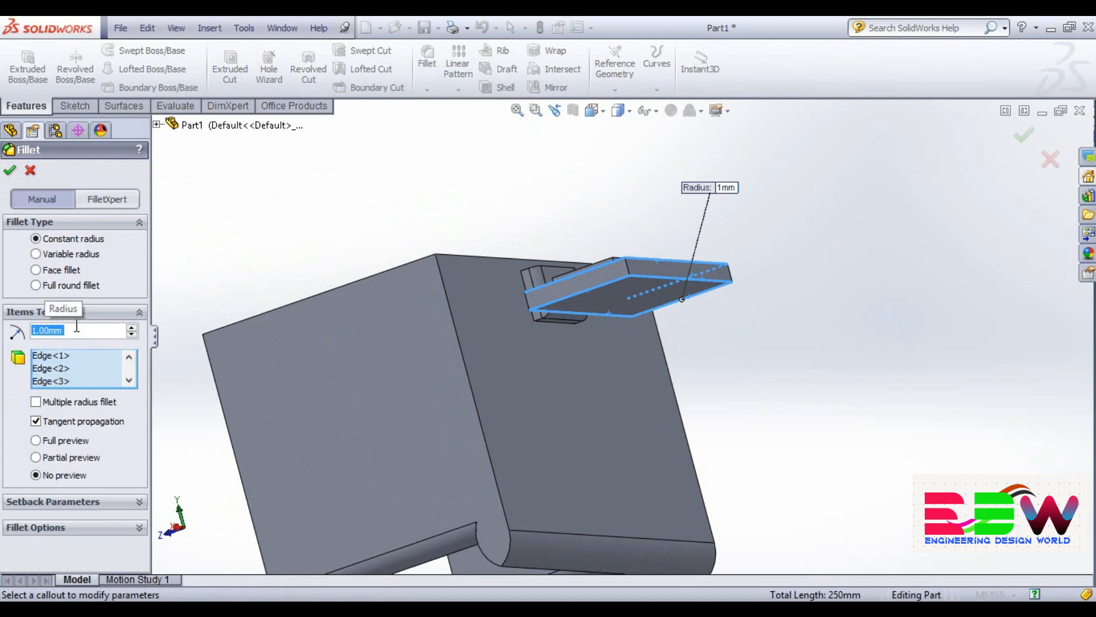
pyautogui.click(10, 171)
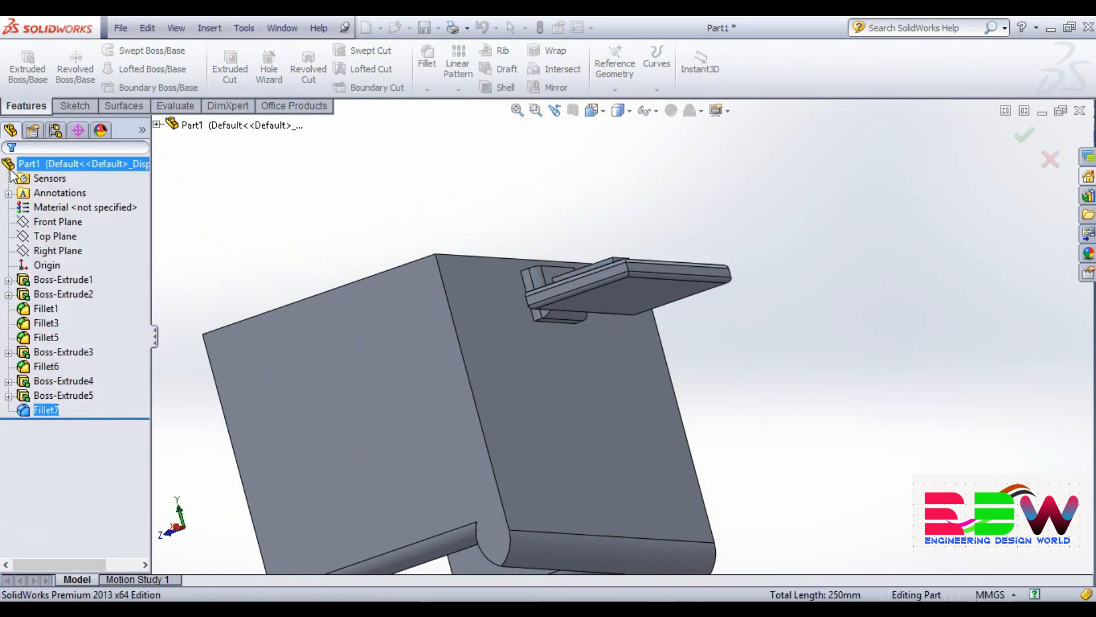
# - Inspect the filleted screen panel and the whole table model from several angles and distances
pyautogui.moveTo(794, 415); pyautogui.dragTo(779, 320, button='middle')
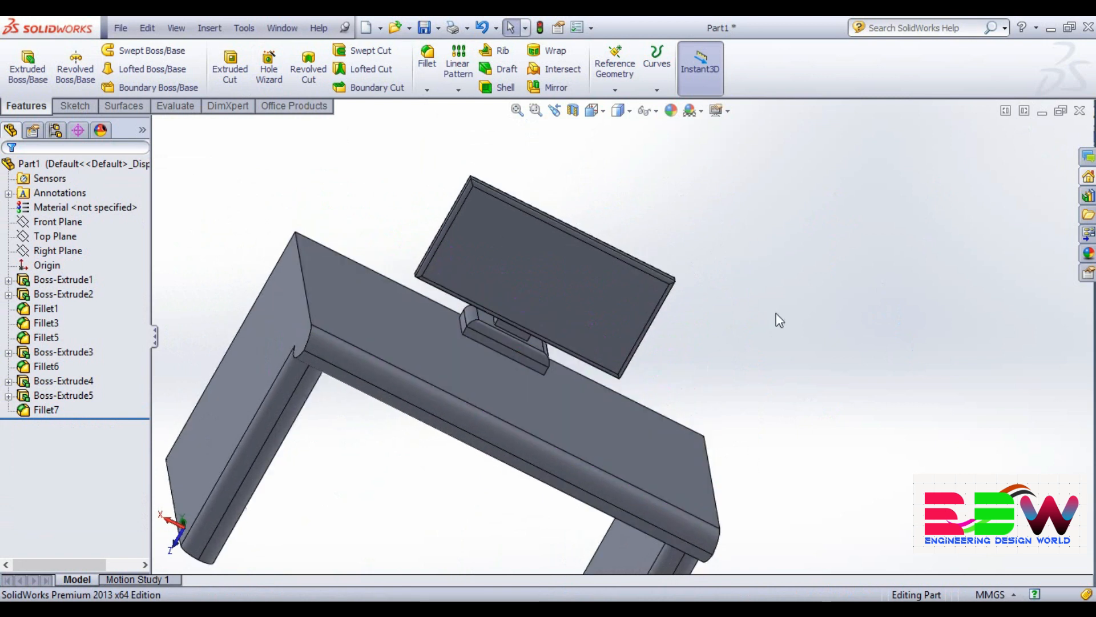
pyautogui.moveTo(501, 553); pyautogui.dragTo(564, 522, button='middle')
pyautogui.press('f')
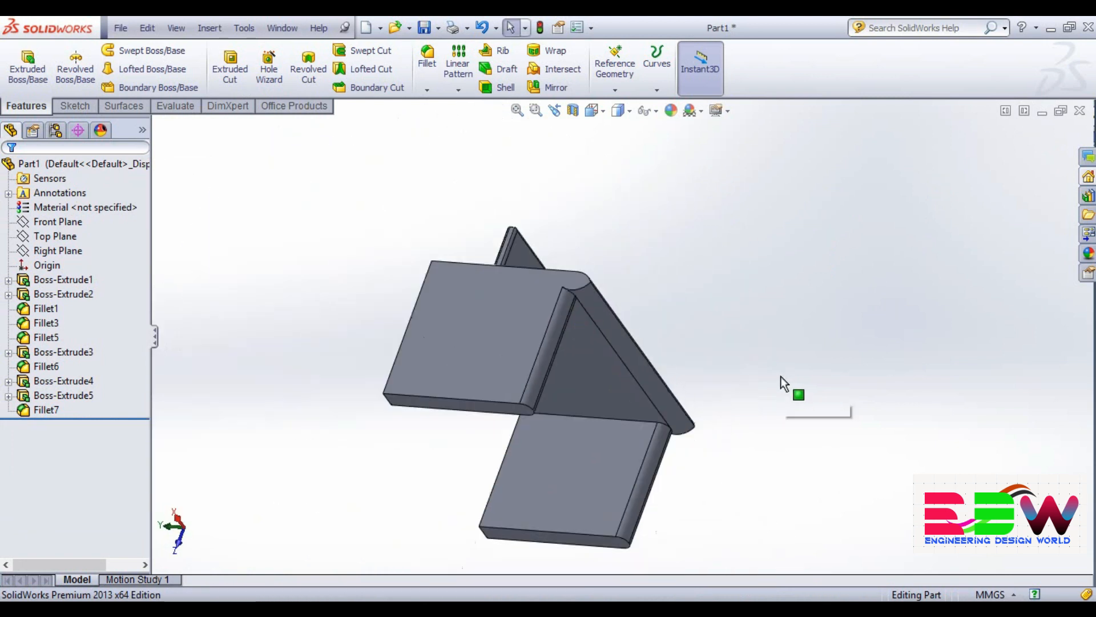
pyautogui.moveTo(755, 363); pyautogui.dragTo(592, 467, button='middle')
pyautogui.scroll(-3, 546, 467)
pyautogui.scroll(3, 790, 204)
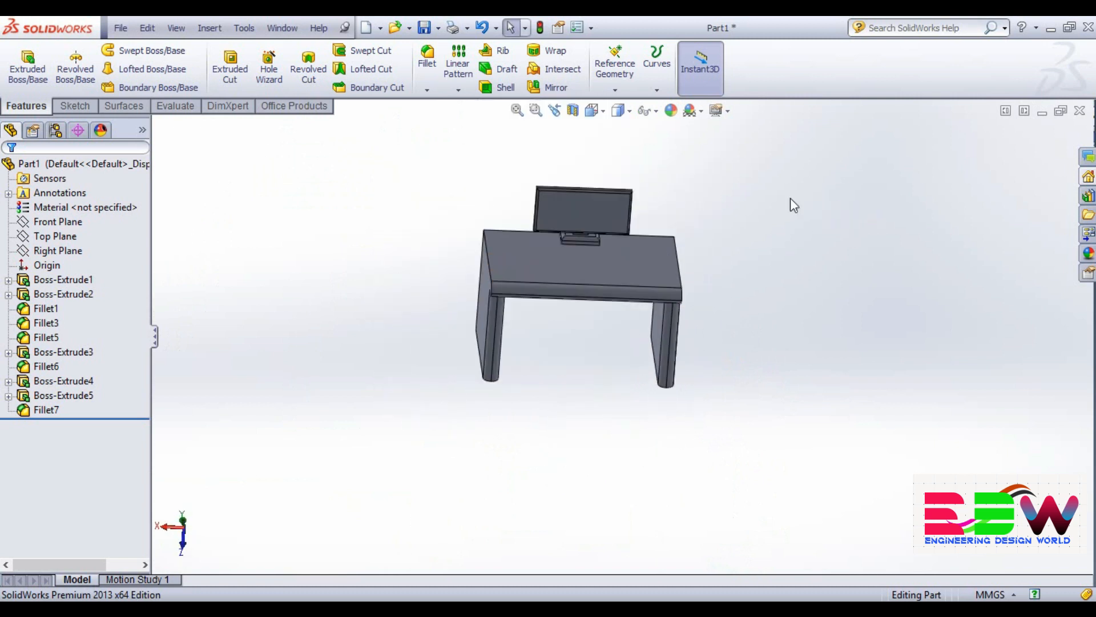
pyautogui.scroll(-2, 744, 223)
pyautogui.moveTo(509, 276); pyautogui.dragTo(360, 189, button='middle')
pyautogui.moveTo(502, 441); pyautogui.dragTo(547, 427, button='middle')
pyautogui.scroll(3, 518, 472)
pyautogui.scroll(-5, 516, 467)
pyautogui.scroll(-2, 745, 350)
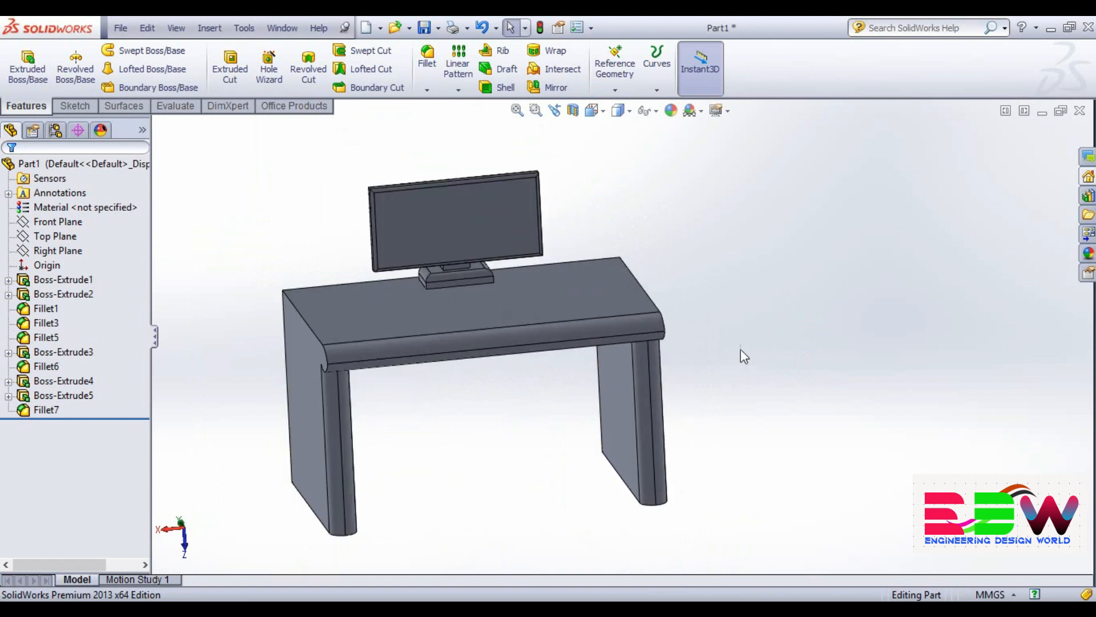
pyautogui.scroll(1, 741, 350)
pyautogui.scroll(-3, 399, 252)
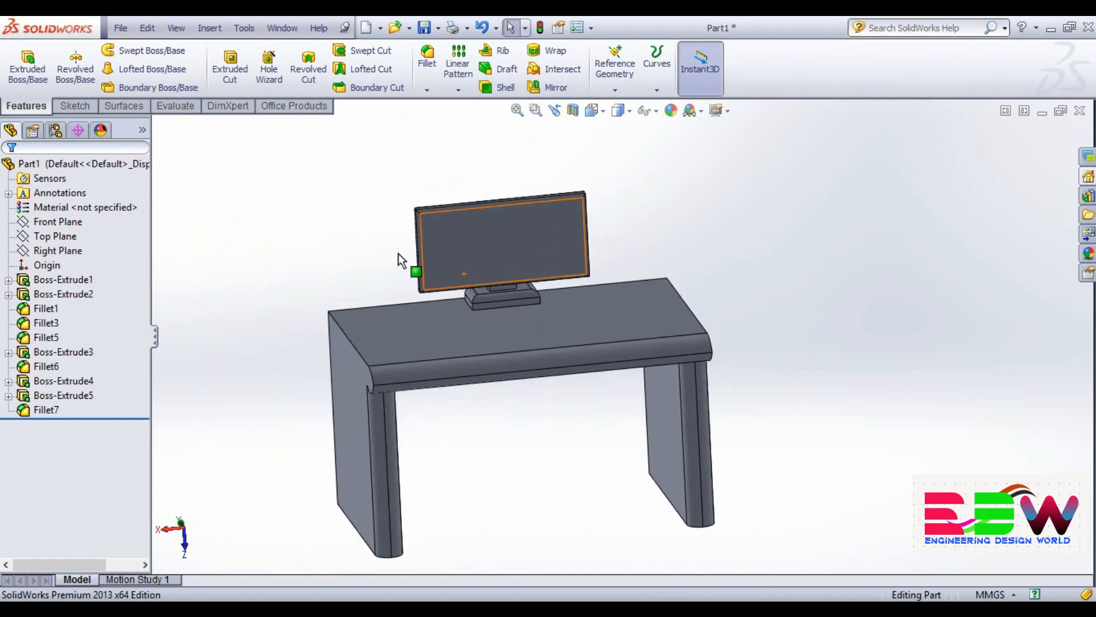
# - Fillet the upper rear edge of the TV stand's neck with a 3 mm constant radius
pyautogui.scroll(2, 944, 321)
pyautogui.moveTo(944, 321); pyautogui.dragTo(1014, 376, button='middle')
pyautogui.scroll(-2, 885, 351)
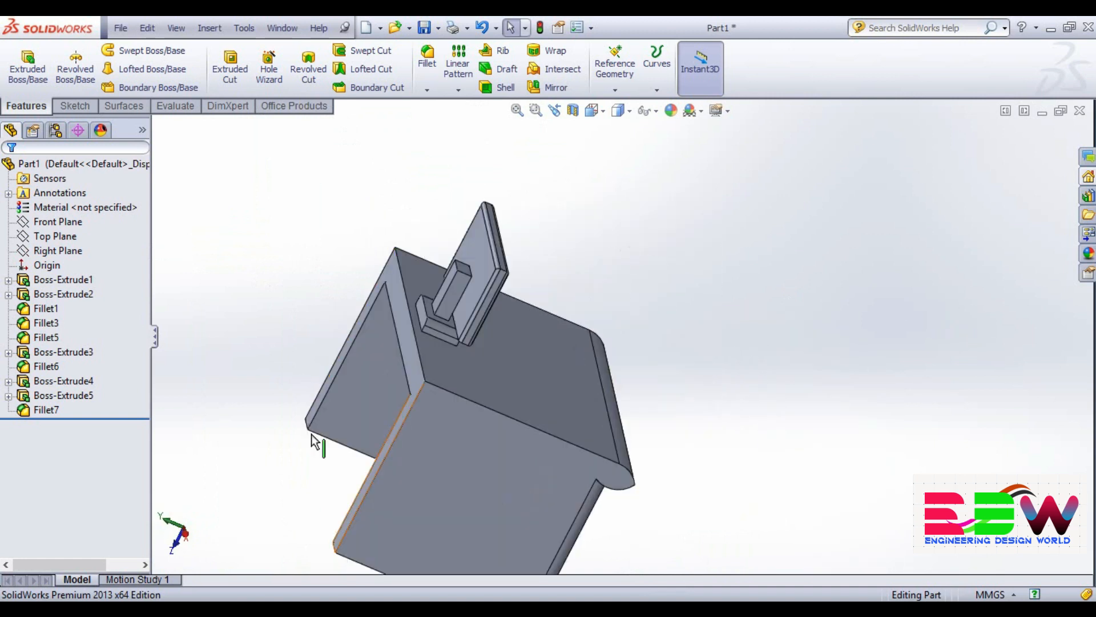
pyautogui.moveTo(313, 435); pyautogui.dragTo(299, 410, button='middle')
pyautogui.scroll(-1, 260, 329)
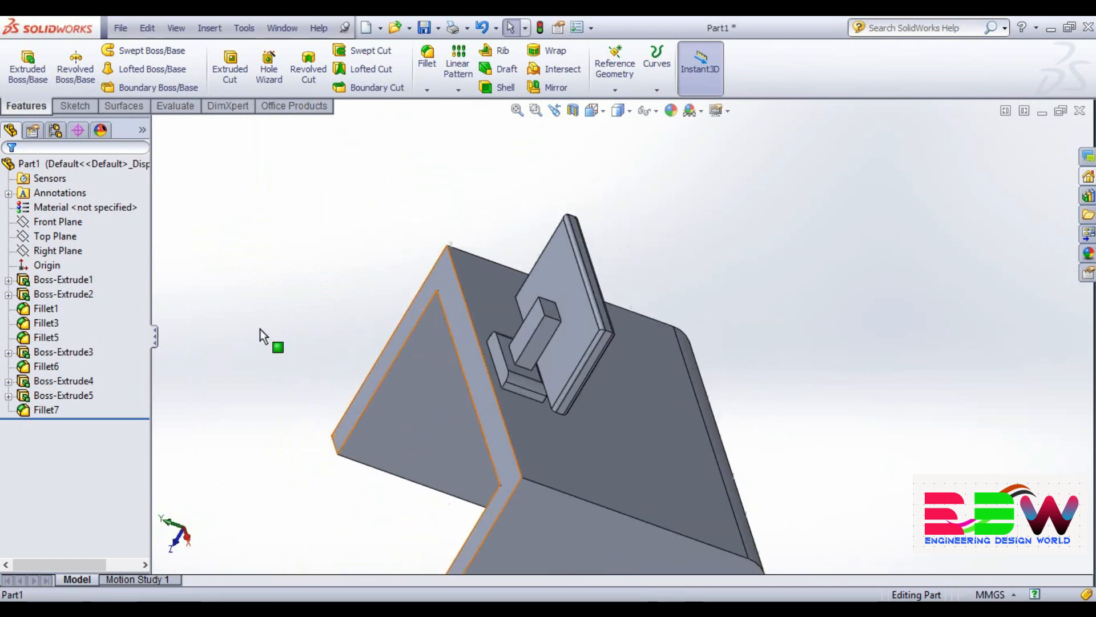
pyautogui.click(544, 310)
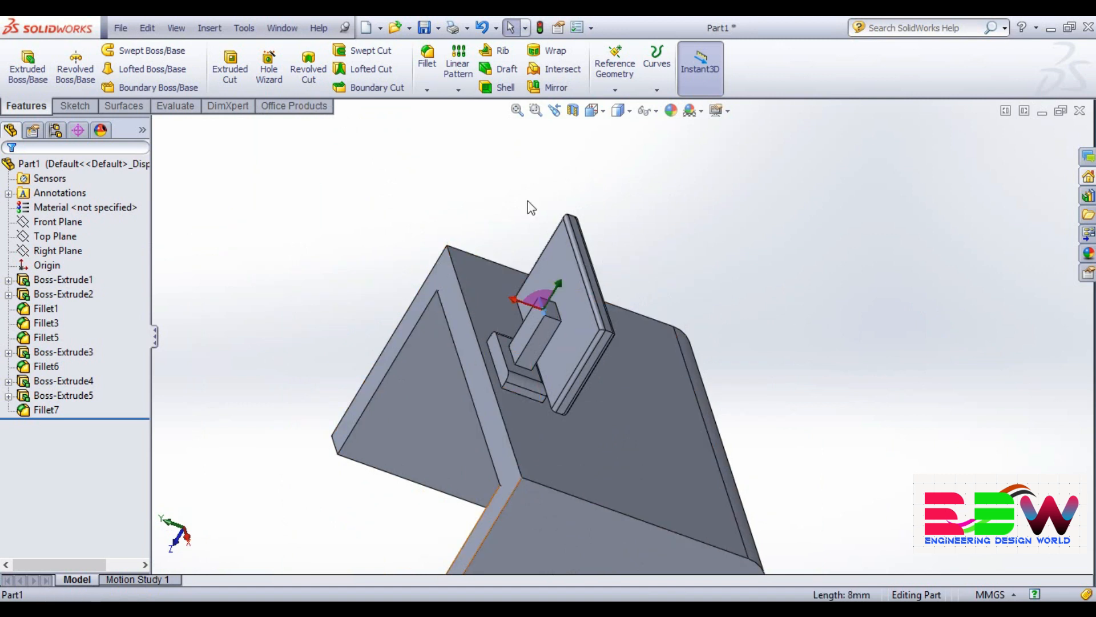
pyautogui.click(427, 60)
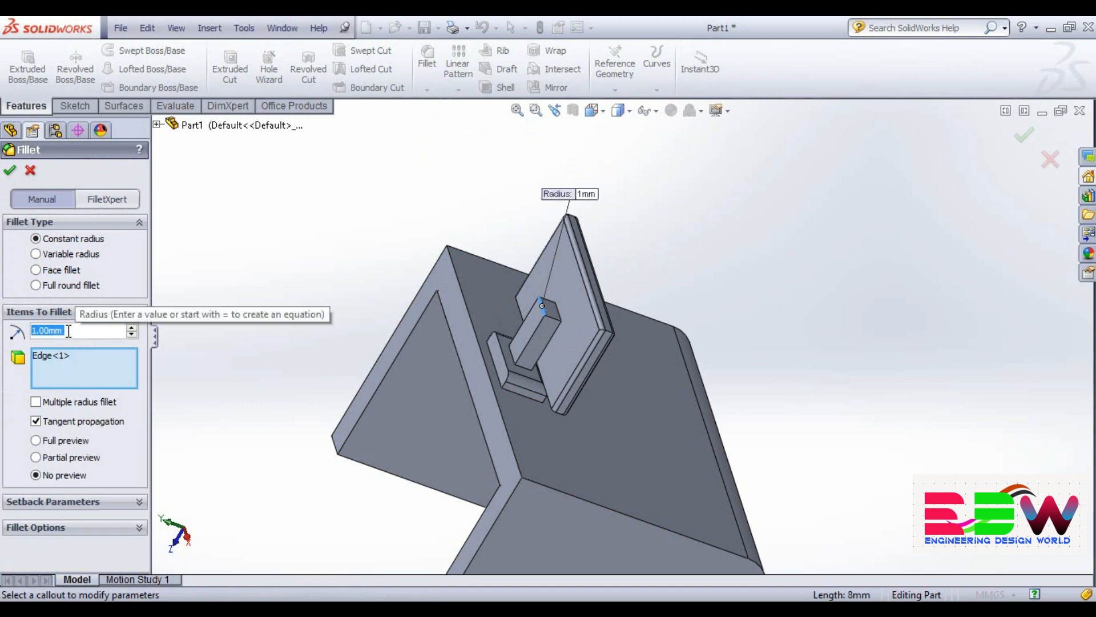
pyautogui.write('3')
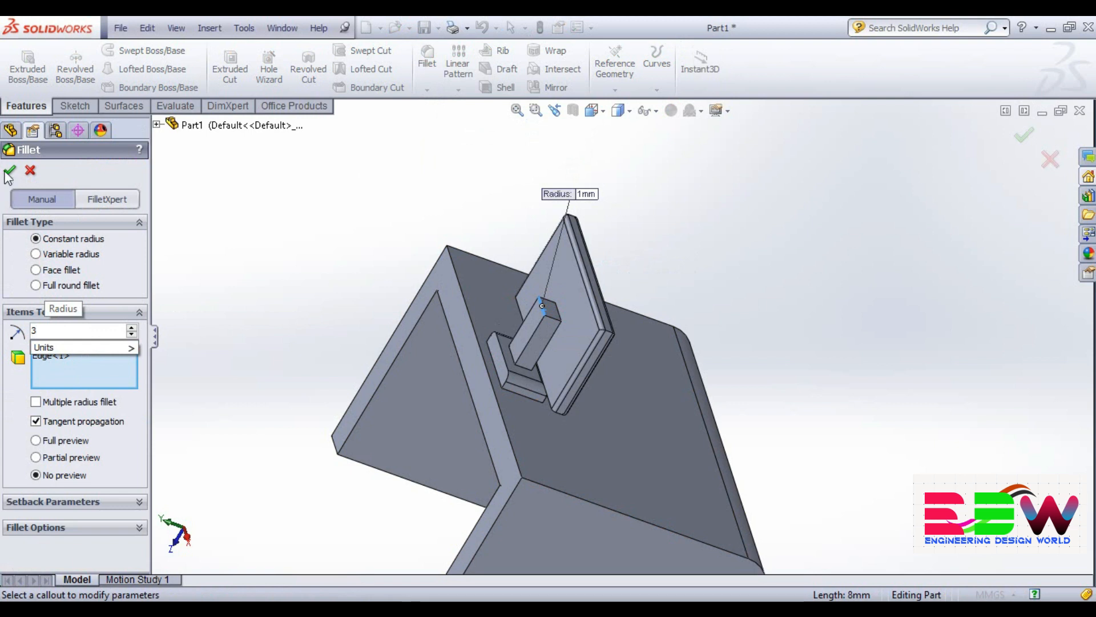
pyautogui.press('Return')
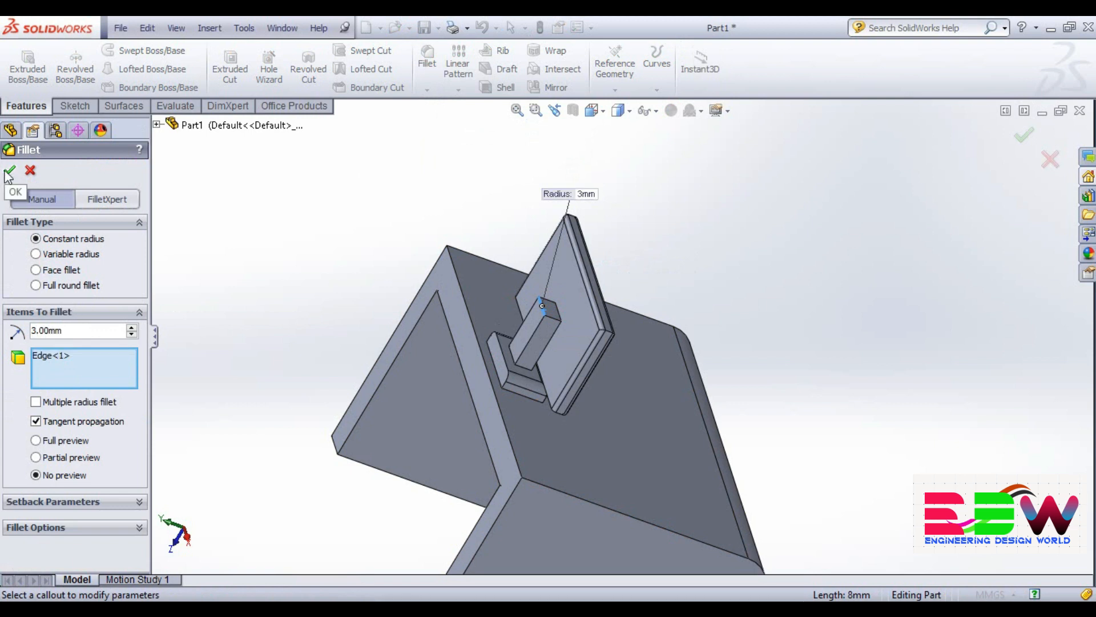
pyautogui.click(9, 173)
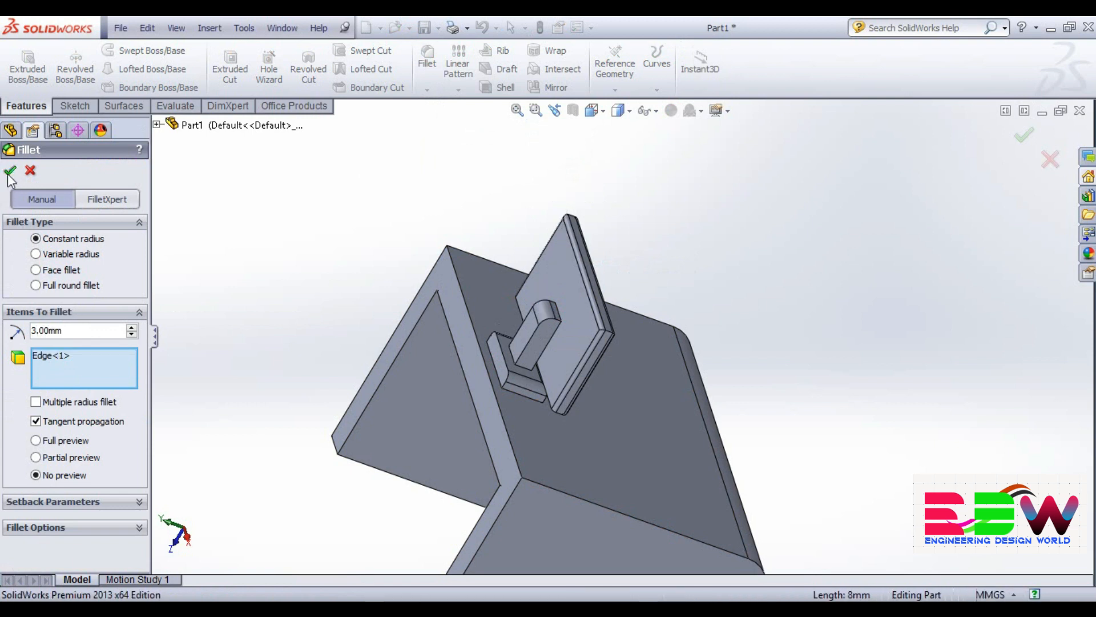
# - Open the wood appearances for the whole part and apply the polished ash 2d finish
pyautogui.moveTo(227, 334); pyautogui.dragTo(190, 307, button='middle')
pyautogui.scroll(1, 191, 307)
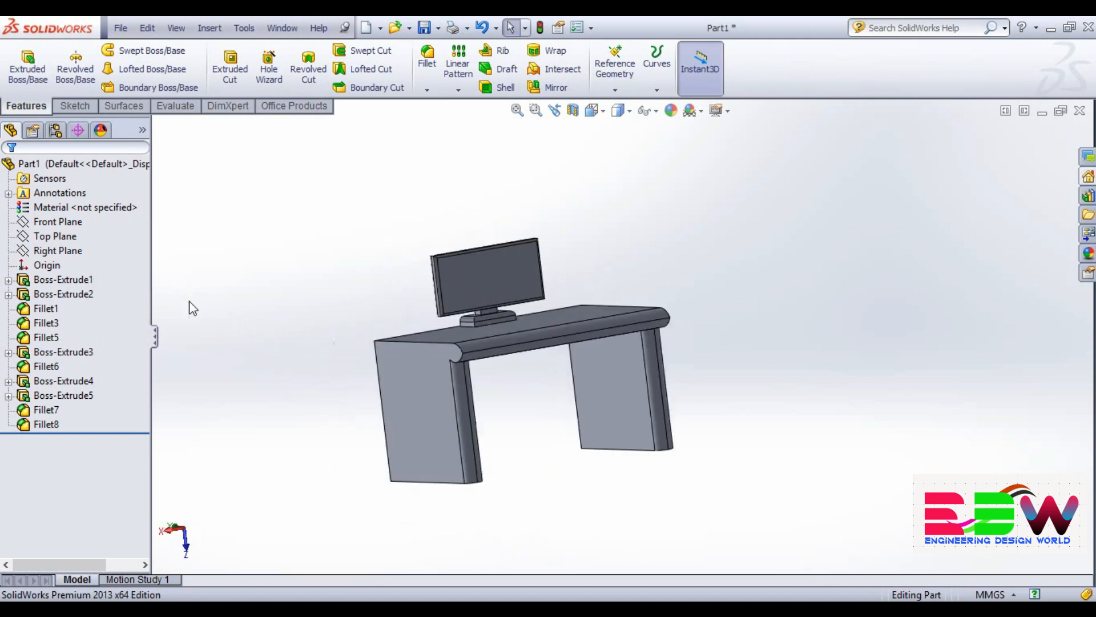
pyautogui.scroll(-1, 192, 309)
pyautogui.moveTo(704, 443); pyautogui.dragTo(886, 376, button='middle')
pyautogui.scroll(-1, 874, 366)
pyautogui.scroll(1, 811, 338)
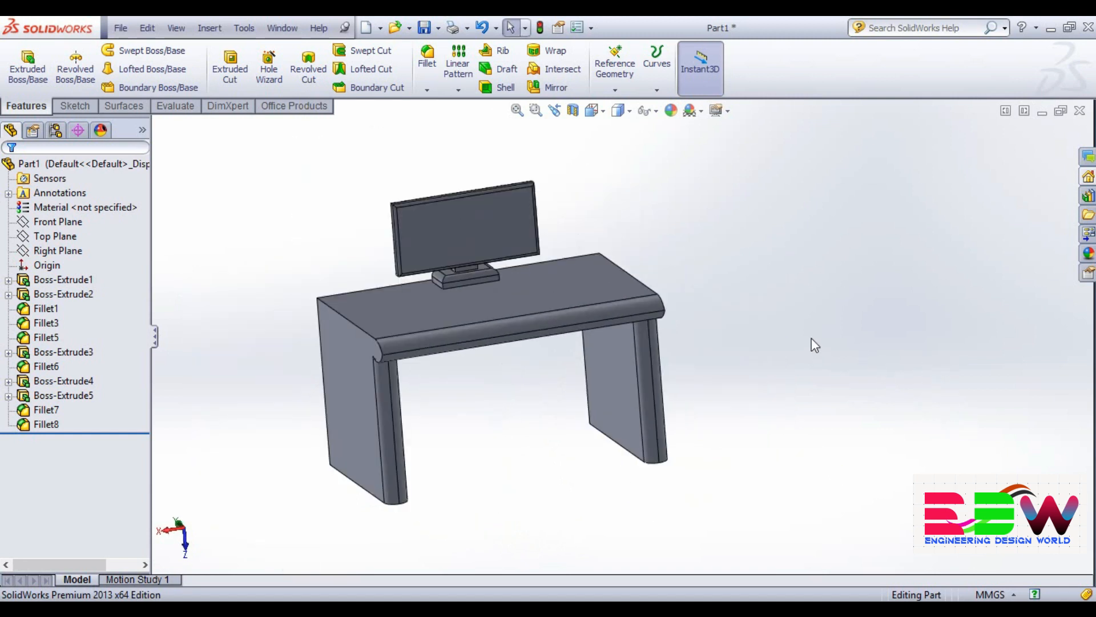
pyautogui.click(671, 110)
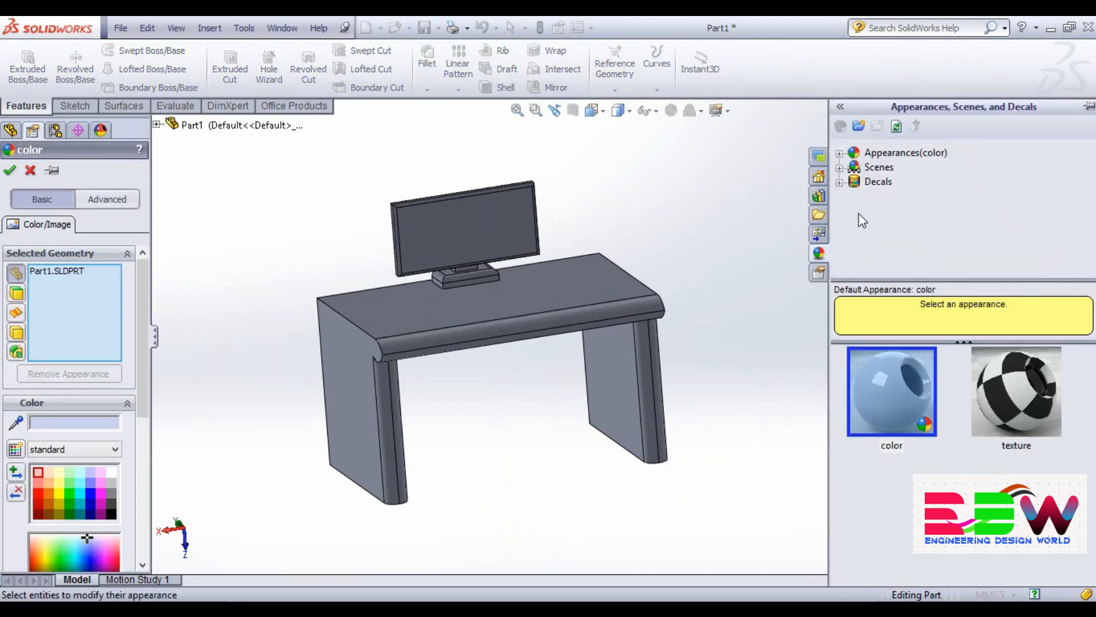
pyautogui.click(840, 154)
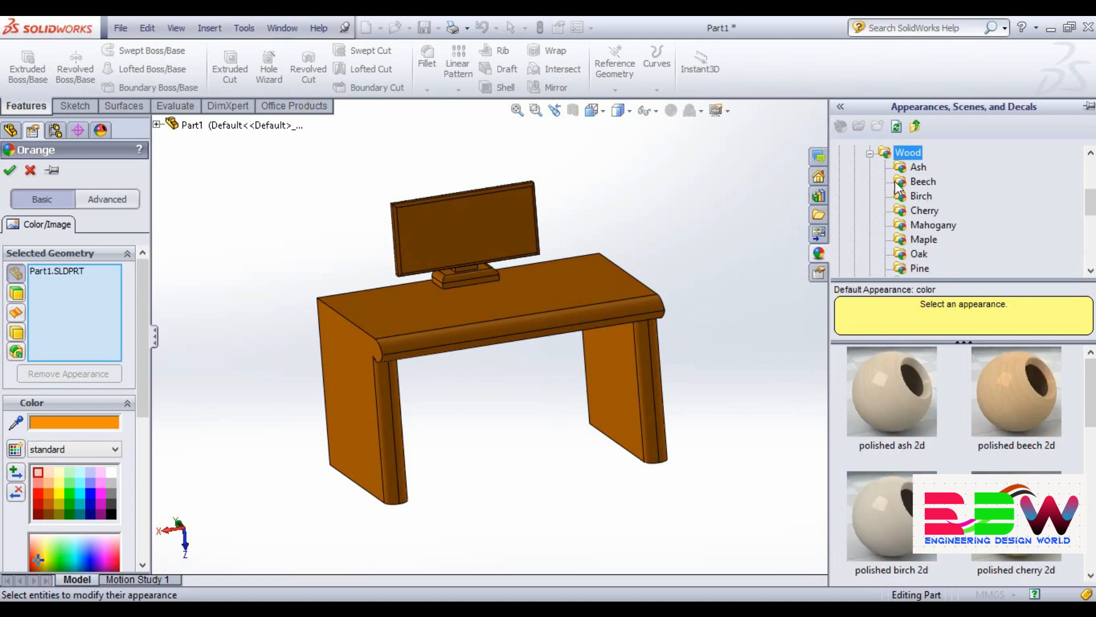
pyautogui.click(913, 167)
pyautogui.click(911, 381)
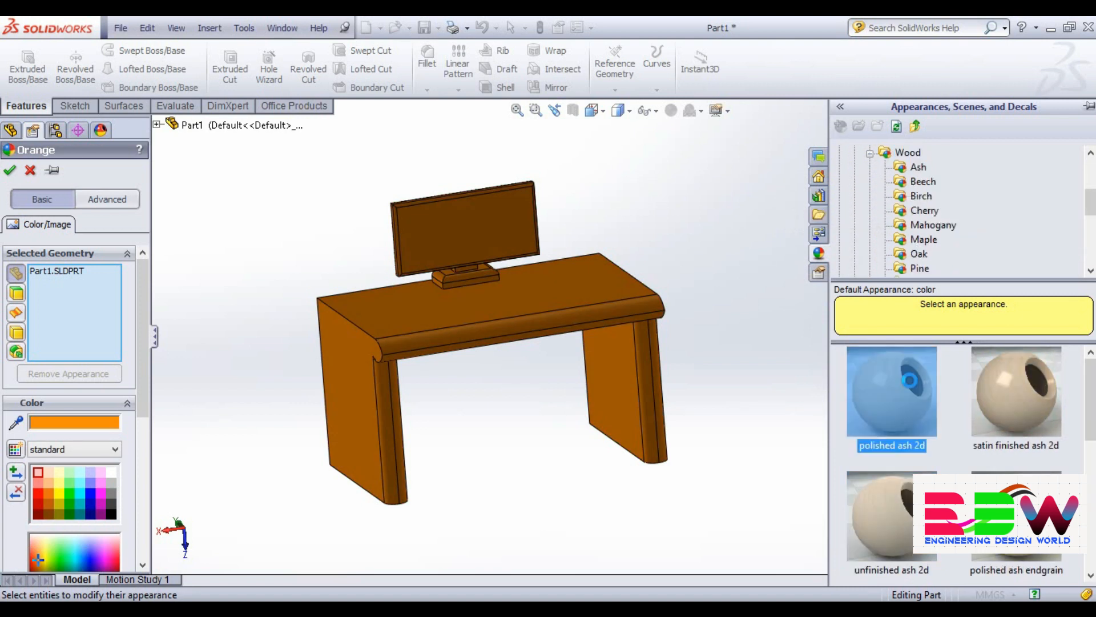
# - Try the satin finished, endgrain and unfinished cherry appearances on the whole part, and apply polished cherry 2d
pyautogui.click(927, 197)
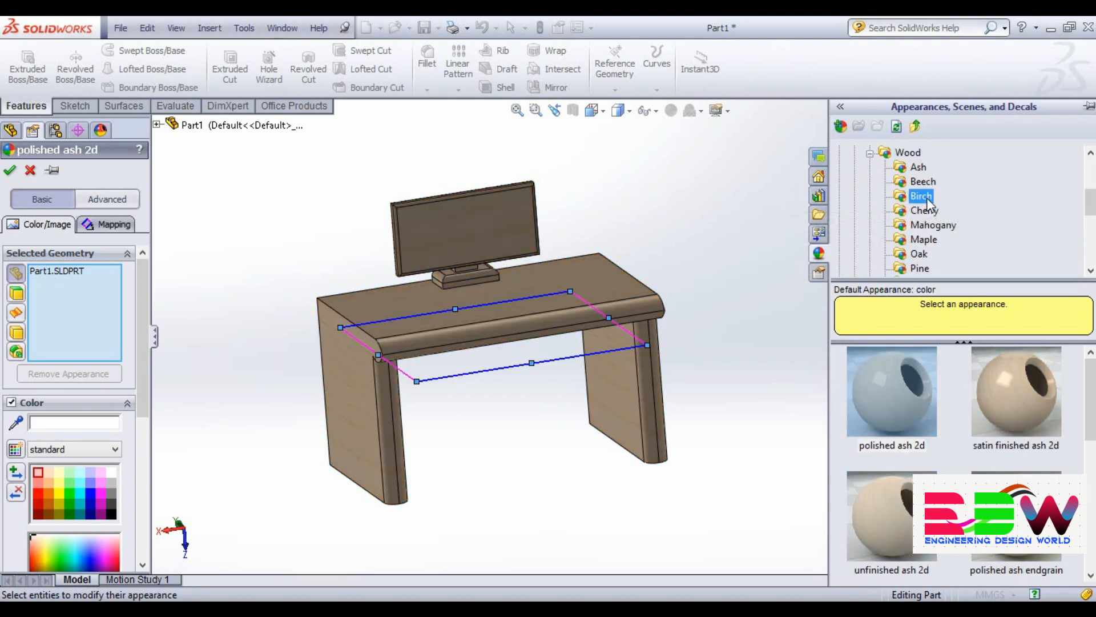
pyautogui.click(924, 181)
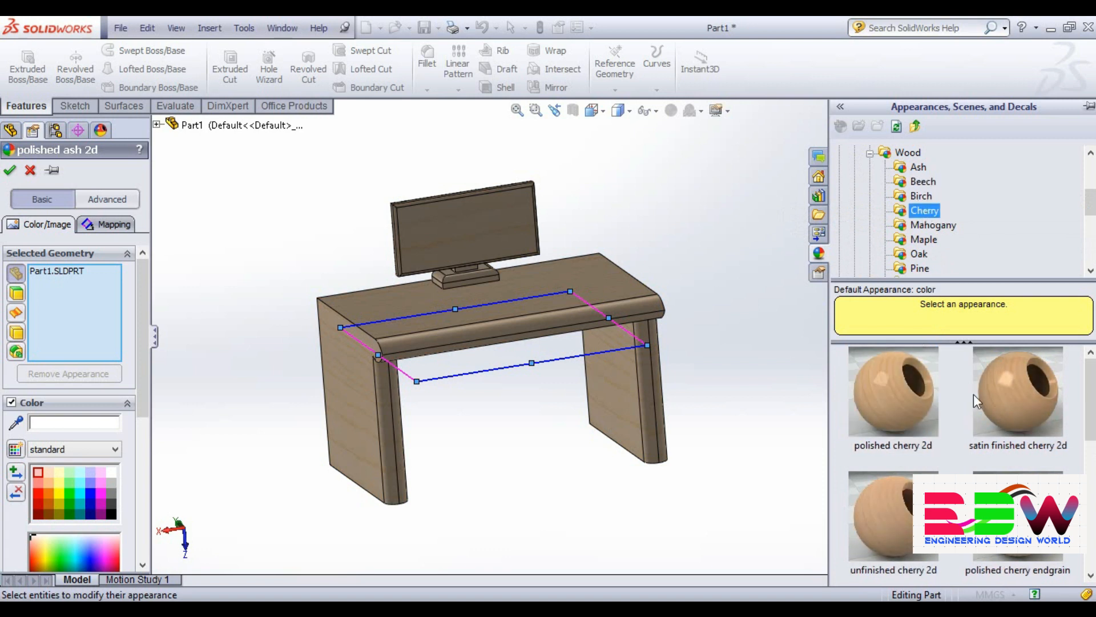
pyautogui.click(1015, 374)
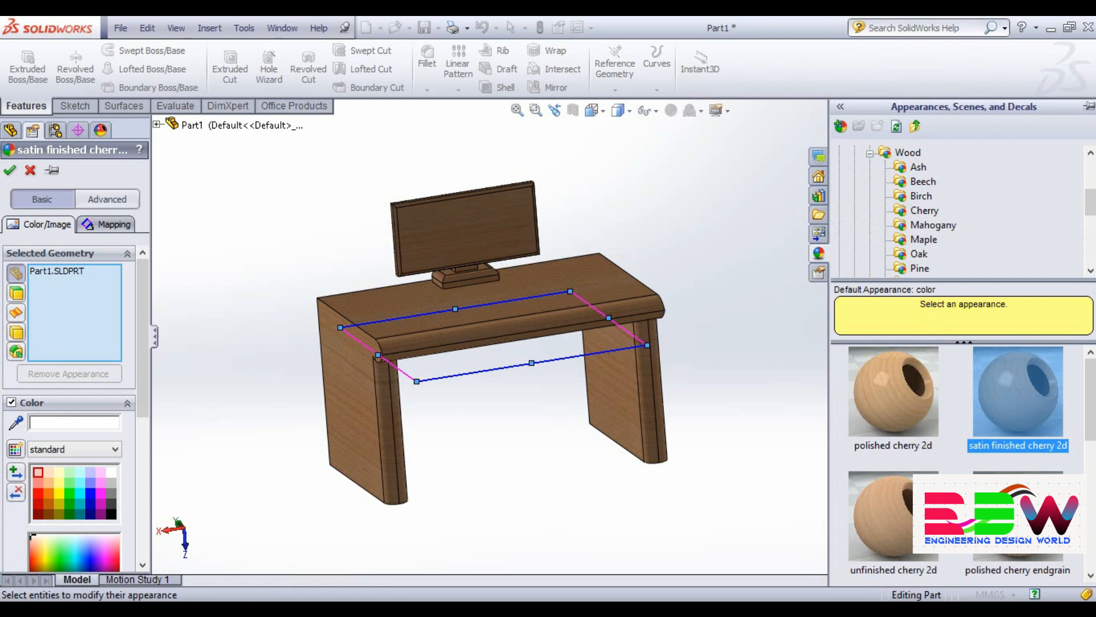
pyautogui.click(1016, 514)
pyautogui.click(900, 501)
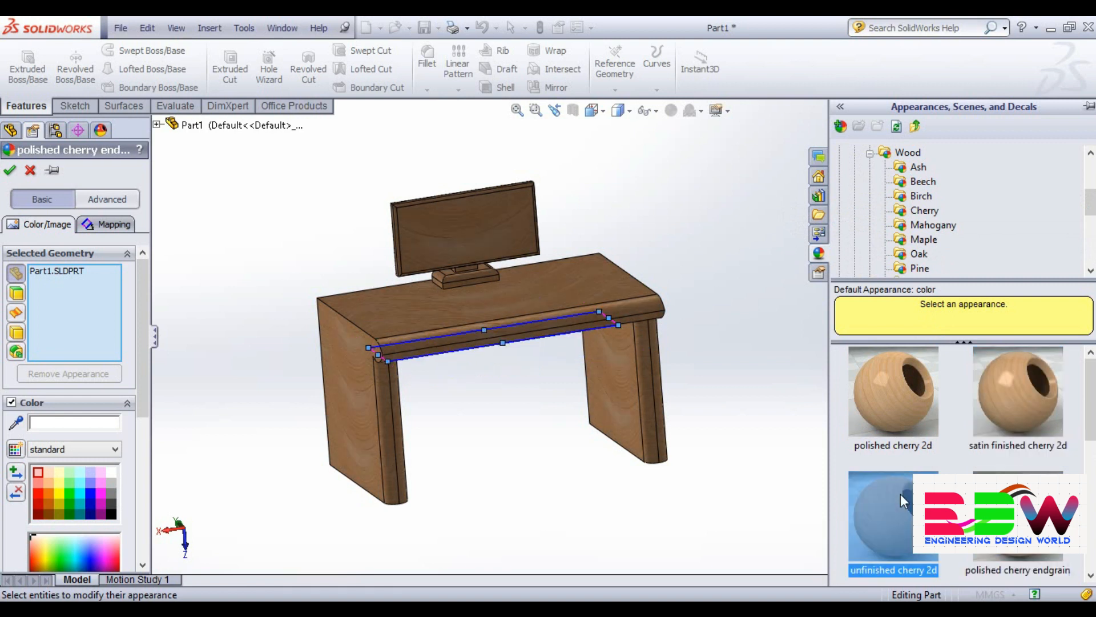
pyautogui.click(897, 379)
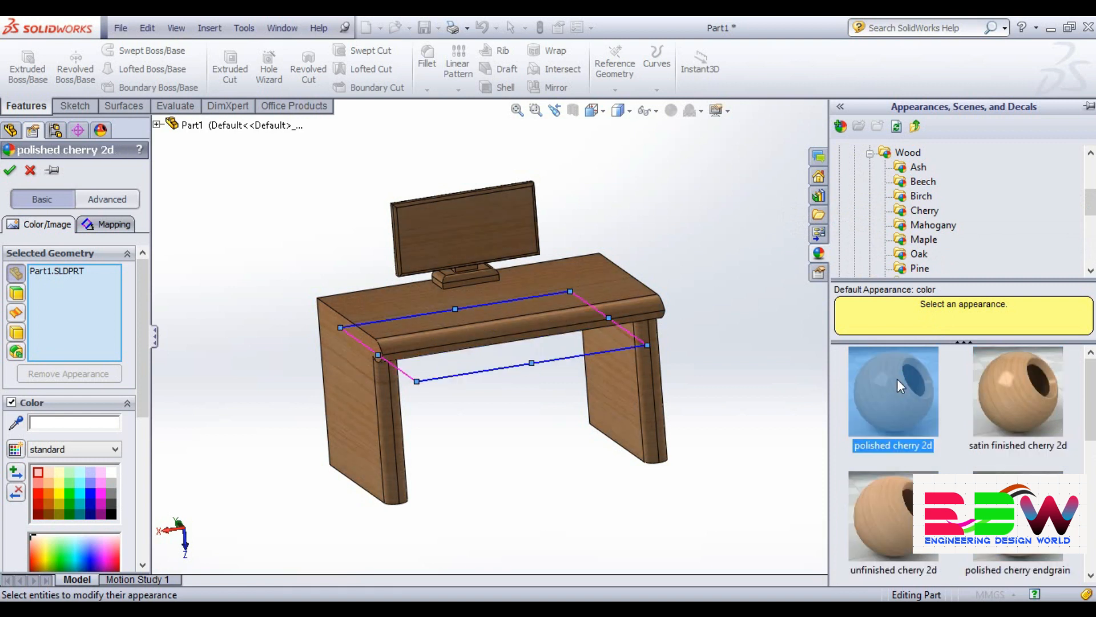
pyautogui.moveTo(718, 211); pyautogui.dragTo(764, 236, button='middle')
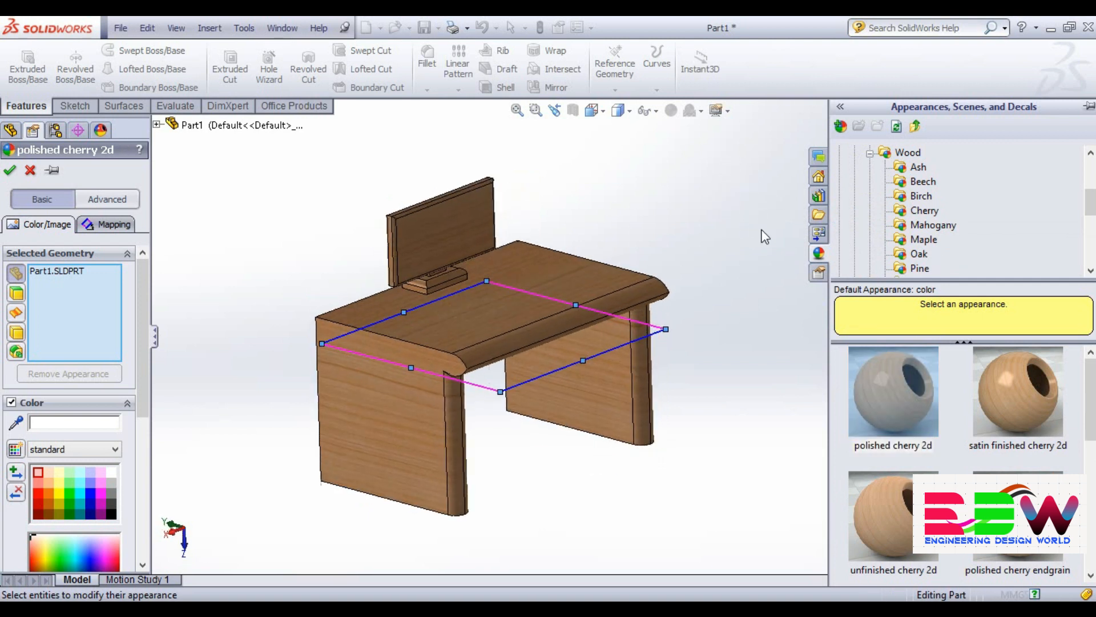
pyautogui.click(1023, 136)
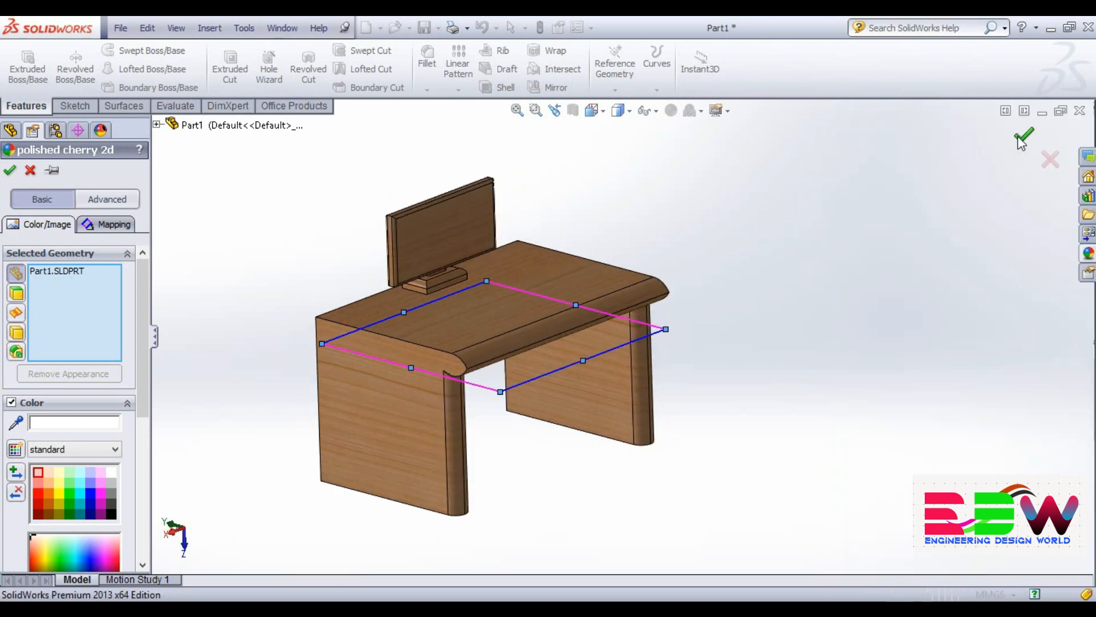
# - Color the front face of the TV screen dark gray
pyautogui.moveTo(876, 236); pyautogui.dragTo(730, 235, button='middle')
pyautogui.scroll(-3, 350, 240)
pyautogui.moveTo(355, 242); pyautogui.dragTo(429, 264, button='middle')
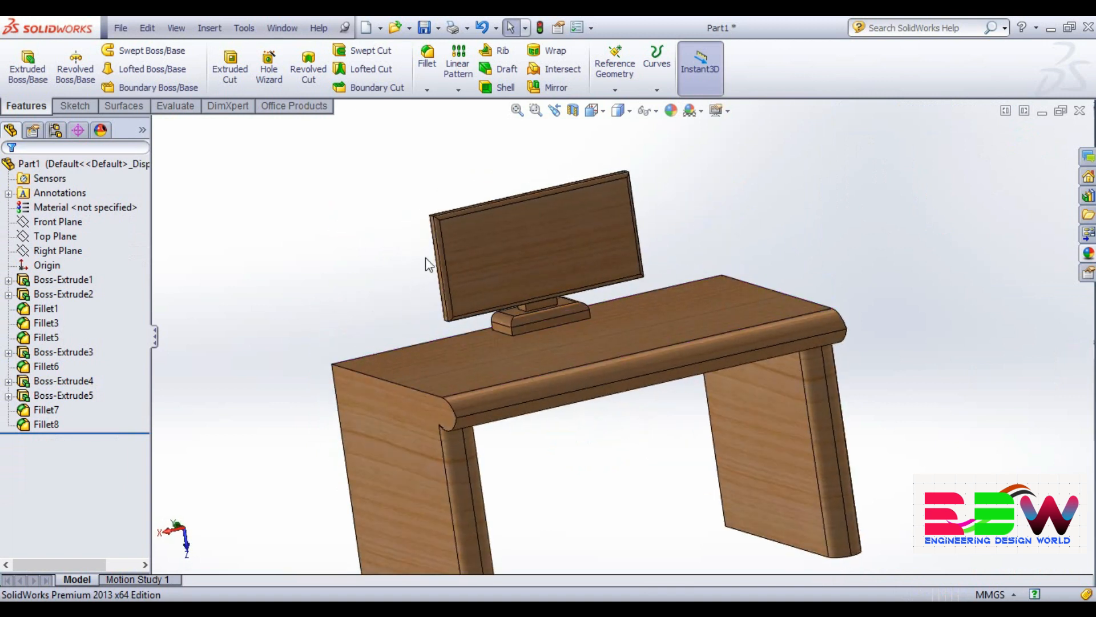
pyautogui.click(533, 250)
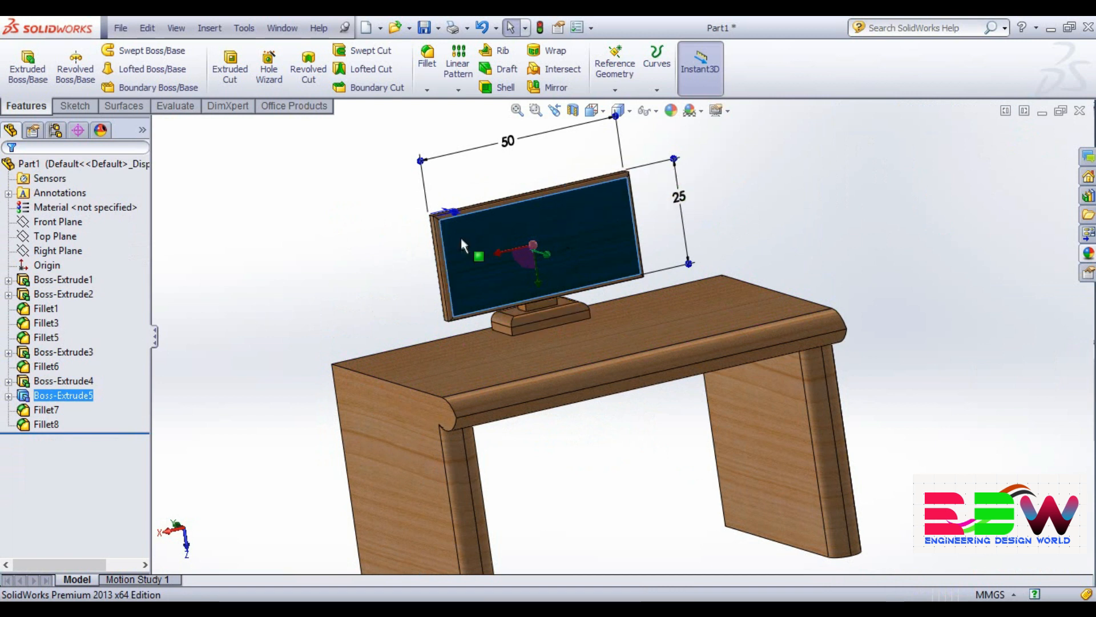
pyautogui.click(671, 110)
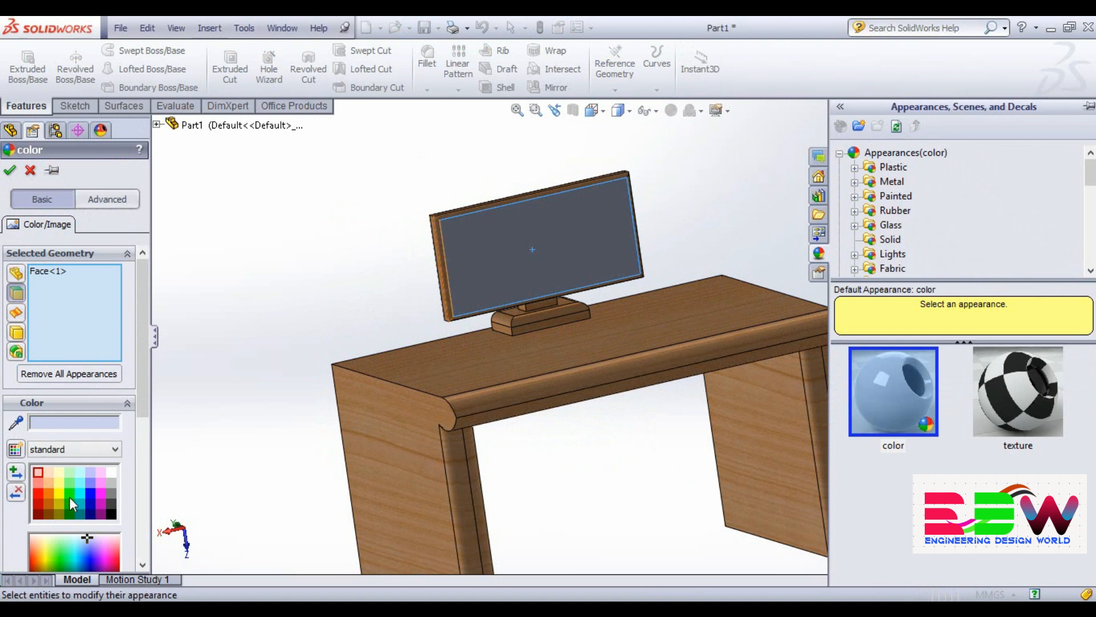
pyautogui.click(111, 503)
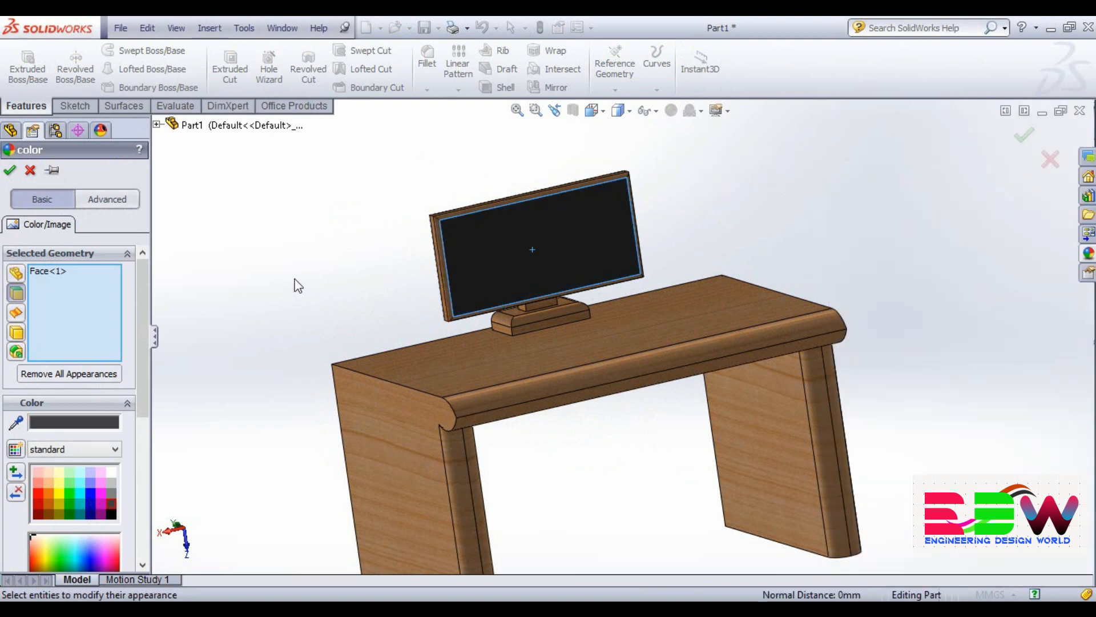
# - Extend the dark gray color to the screen panel's rear face and the stand neck's back, side and rounded faces
pyautogui.moveTo(761, 177); pyautogui.dragTo(657, 269, button='middle')
pyautogui.click(618, 270)
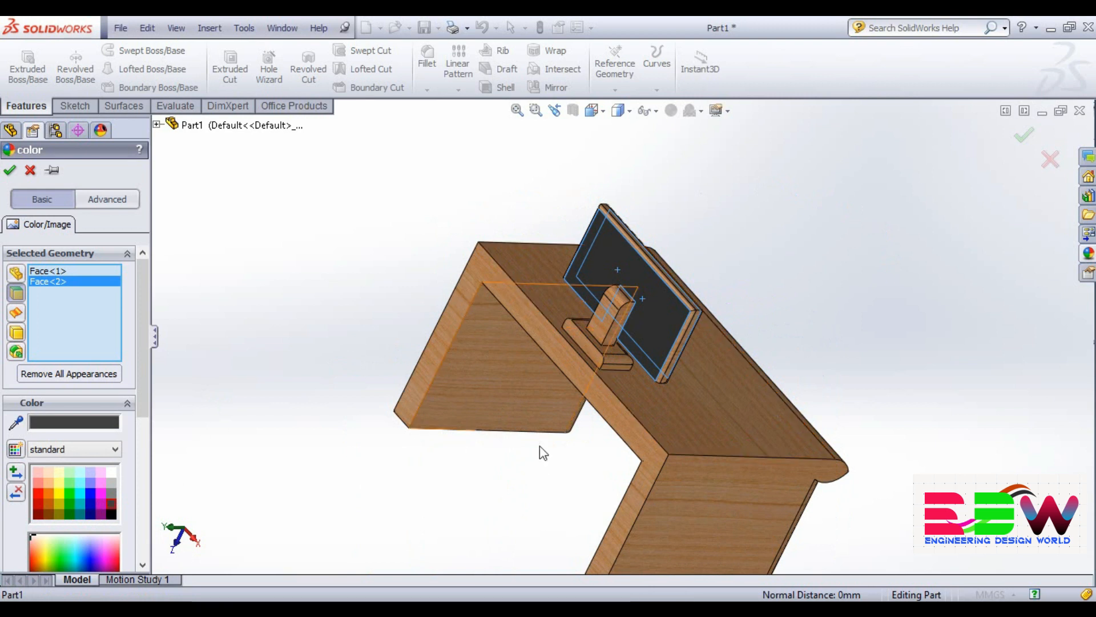
pyautogui.click(610, 301)
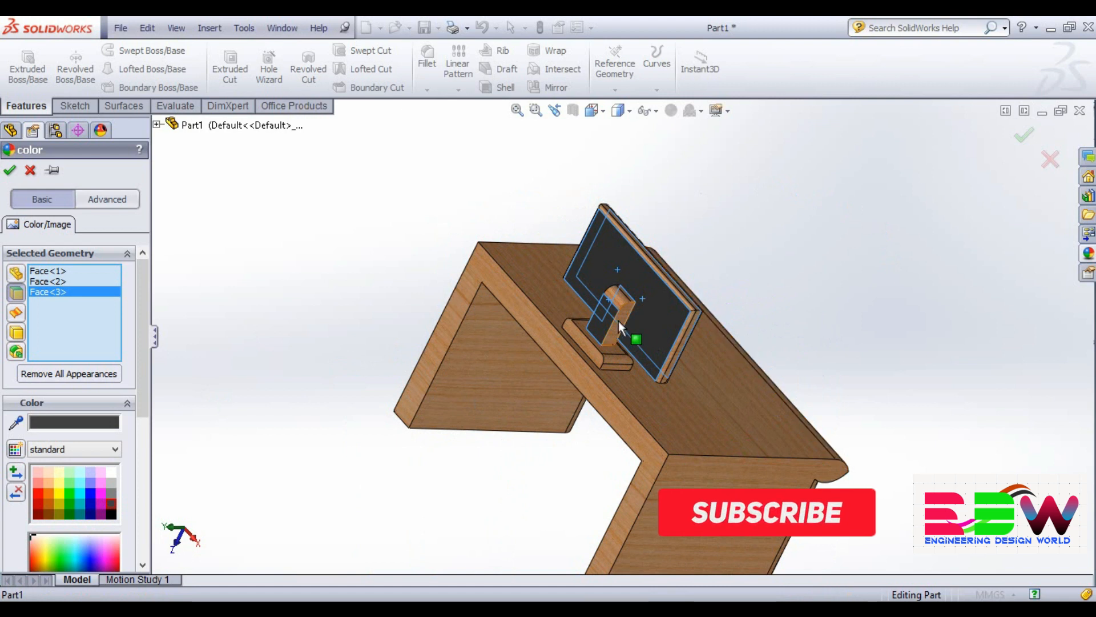
pyautogui.click(619, 319)
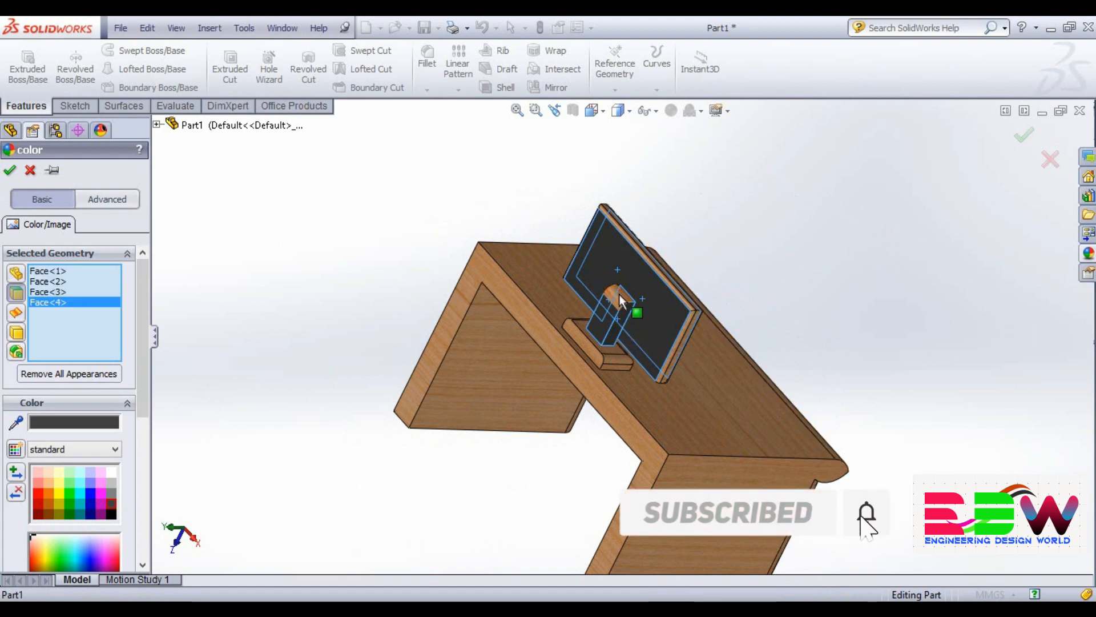
pyautogui.click(619, 297)
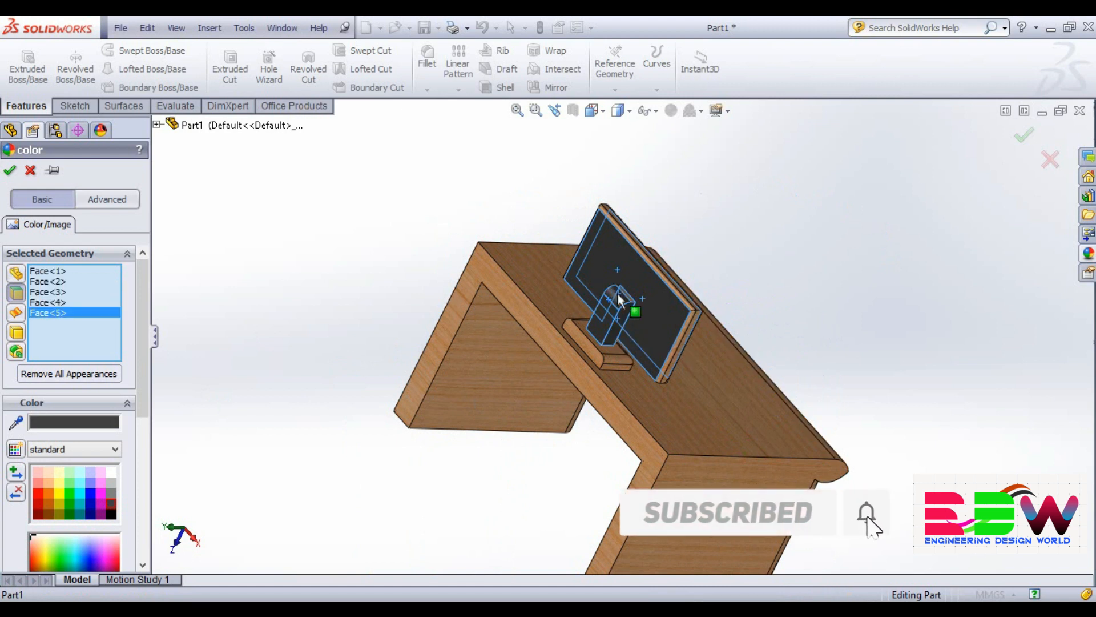
# - Add the screen panel's side and top edge faces, including their fillets, to the dark gray color
pyautogui.click(684, 334)
pyautogui.click(688, 334)
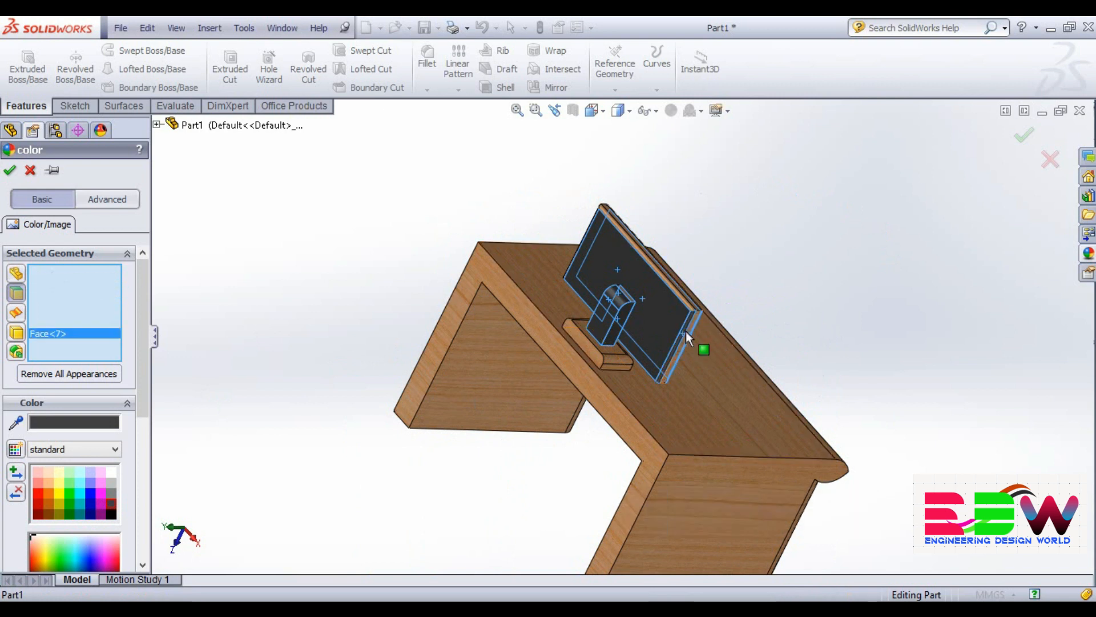
pyautogui.click(685, 296)
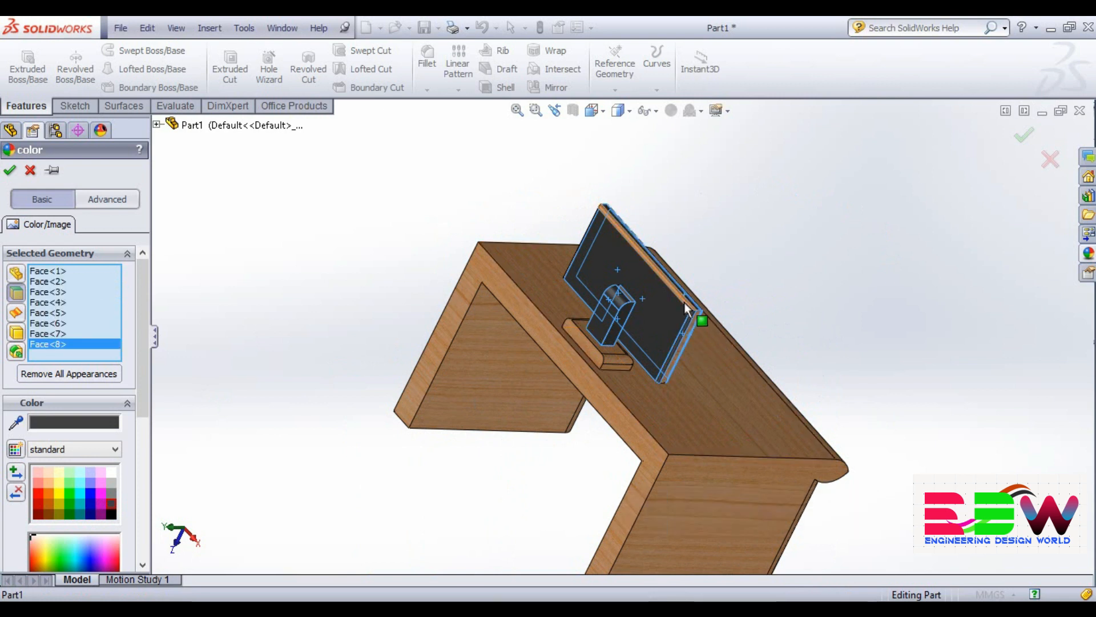
pyautogui.click(684, 302)
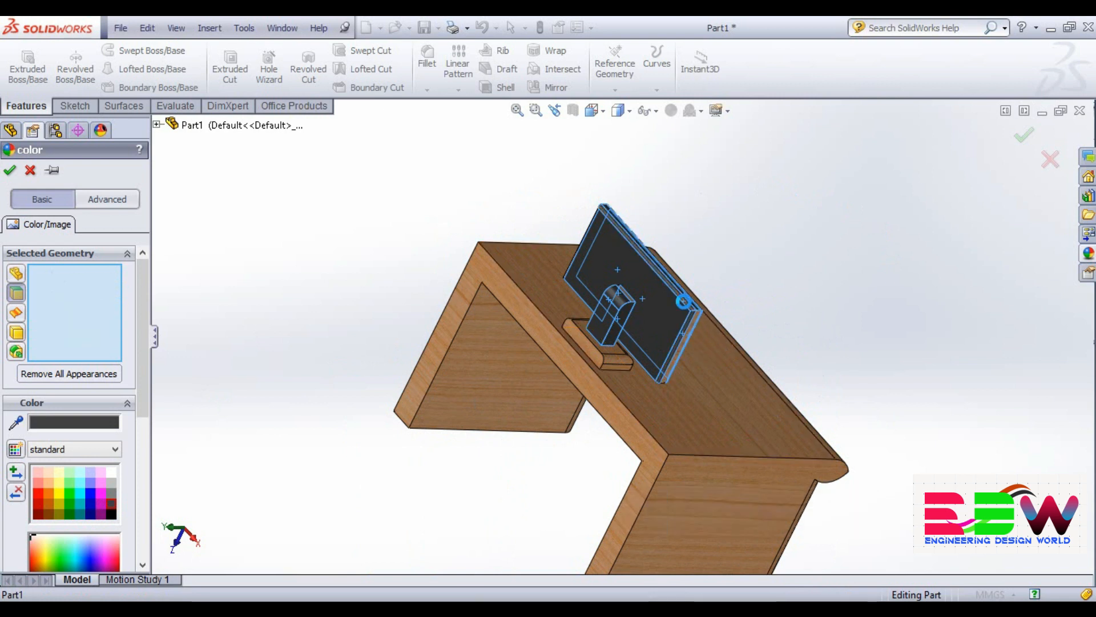
pyautogui.click(688, 335)
# - Add the top, end and front faces of the TV stand's base to the dark gray color
pyautogui.moveTo(875, 348)
pyautogui.mouseDown(button='middle')
pyautogui.moveTo(913, 362)
pyautogui.moveTo(876, 365)
pyautogui.mouseUp(button='middle')
pyautogui.click(608, 351)
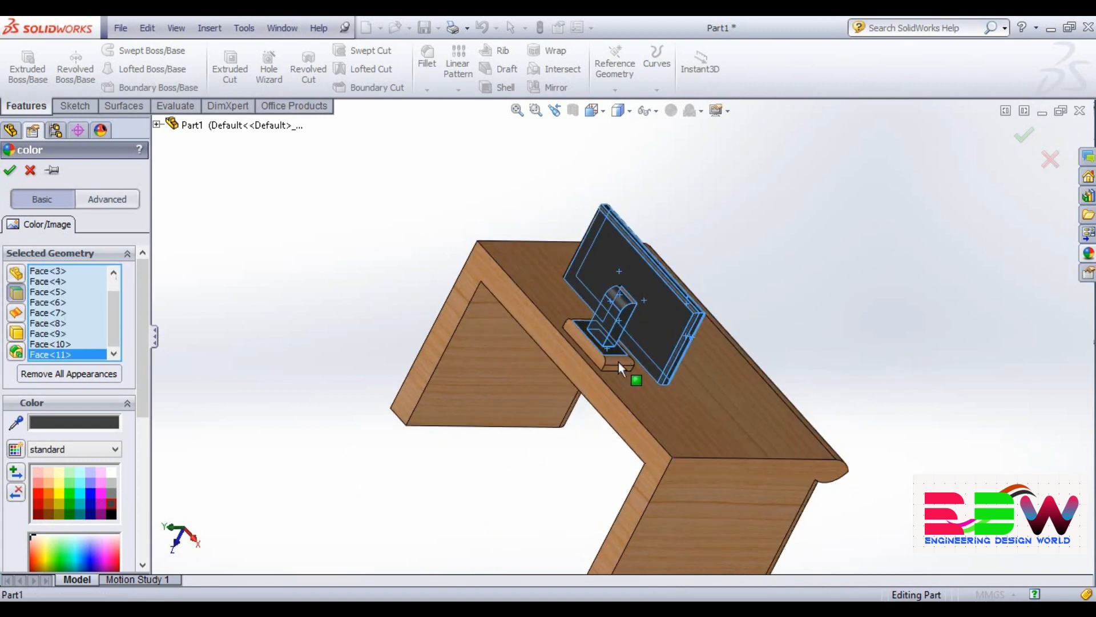
pyautogui.click(618, 362)
pyautogui.click(616, 367)
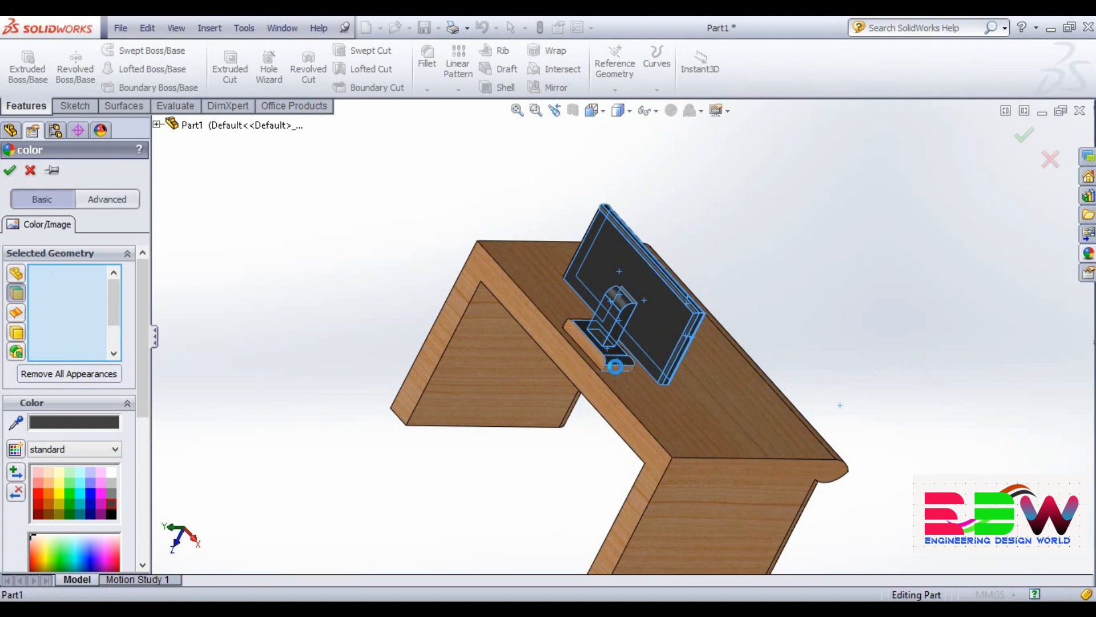
pyautogui.moveTo(903, 377)
pyautogui.mouseDown(button='middle')
pyautogui.moveTo(758, 386)
pyautogui.moveTo(893, 417)
pyautogui.moveTo(910, 385)
pyautogui.mouseUp(button='middle')
pyautogui.click(779, 330)
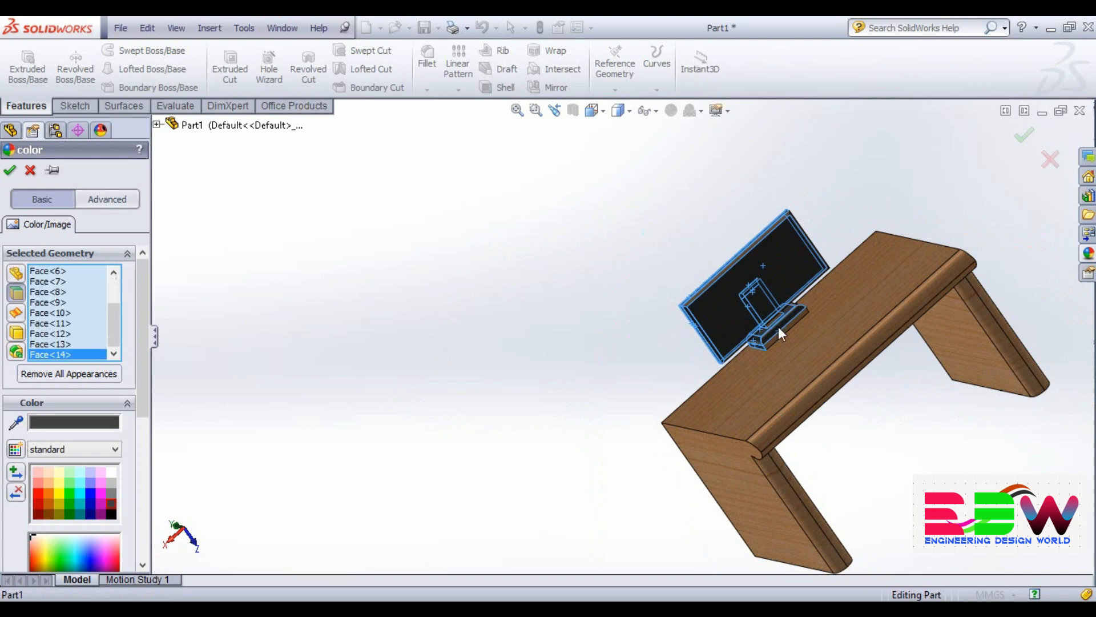
pyautogui.click(780, 330)
pyautogui.click(774, 320)
# - Add the remaining faces of the TV stand's base and the adjacent screen panel edge to the dark gray color
pyautogui.moveTo(774, 321); pyautogui.dragTo(871, 289, button='middle')
pyautogui.click(862, 275)
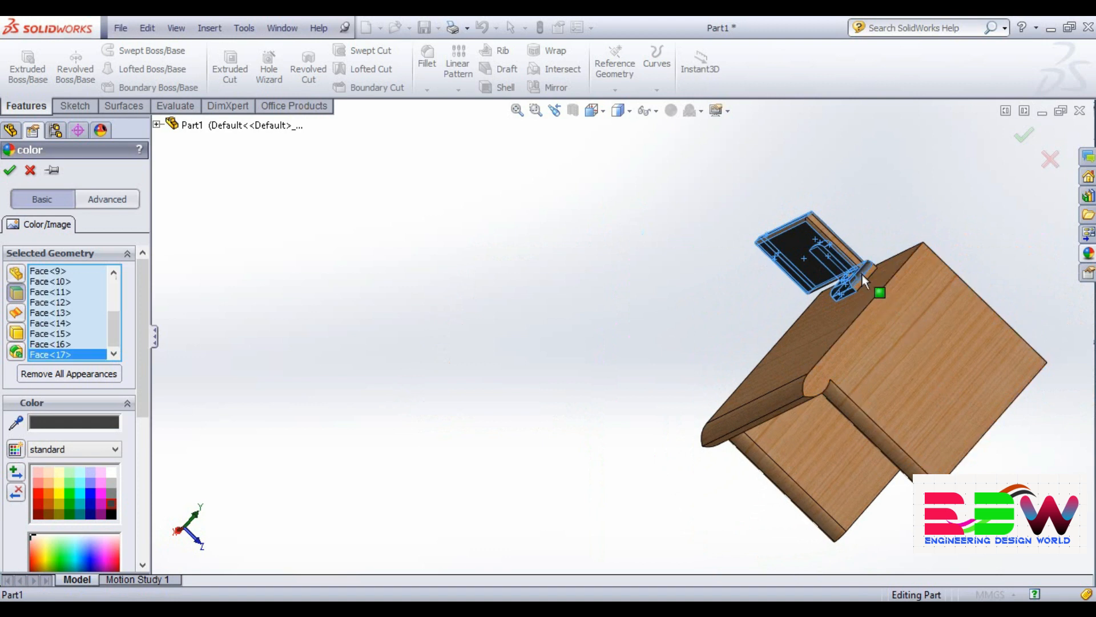
pyautogui.click(866, 276)
pyautogui.click(853, 257)
pyautogui.moveTo(878, 244); pyautogui.dragTo(829, 298, button='middle')
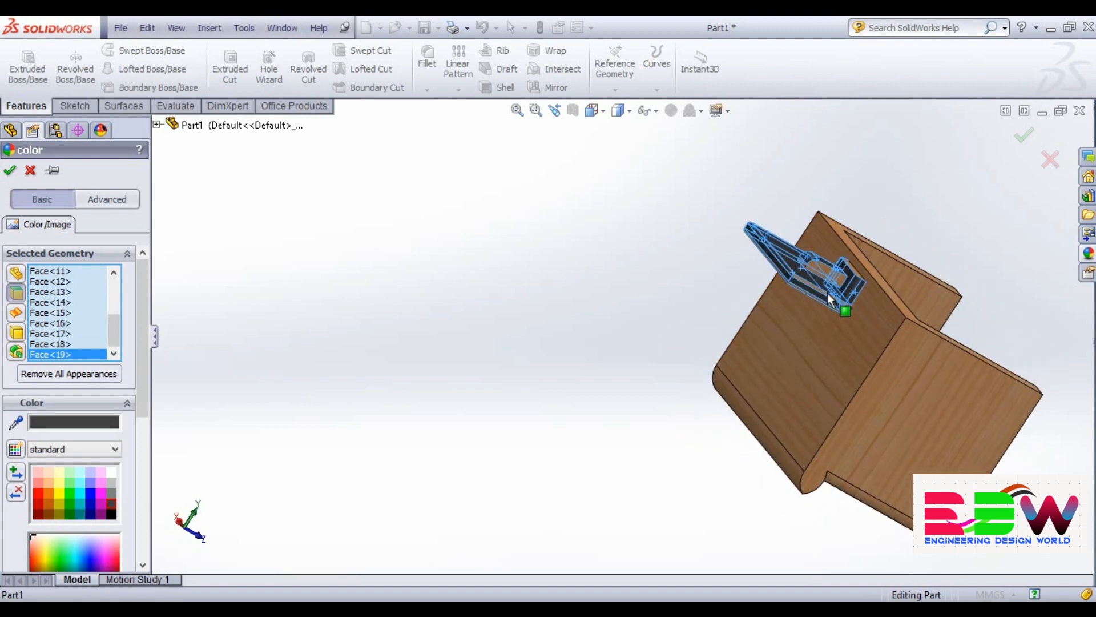
# - Add the remaining rear faces of the screen panel and stand neck, and apply the dark gray color to all selected faces
pyautogui.click(824, 304)
pyautogui.click(814, 282)
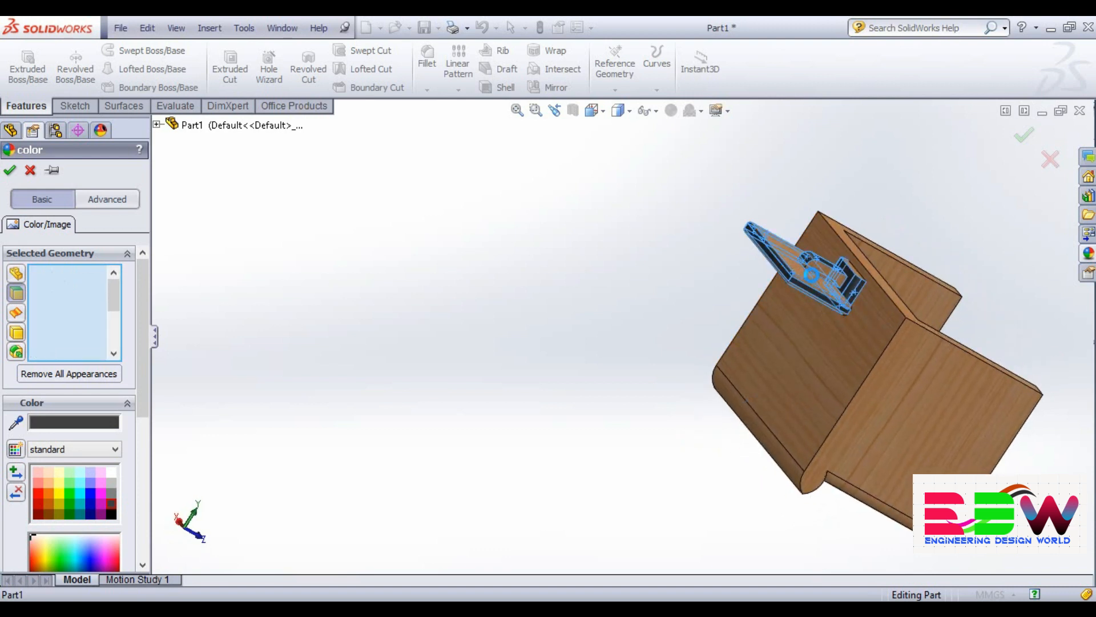
pyautogui.click(815, 301)
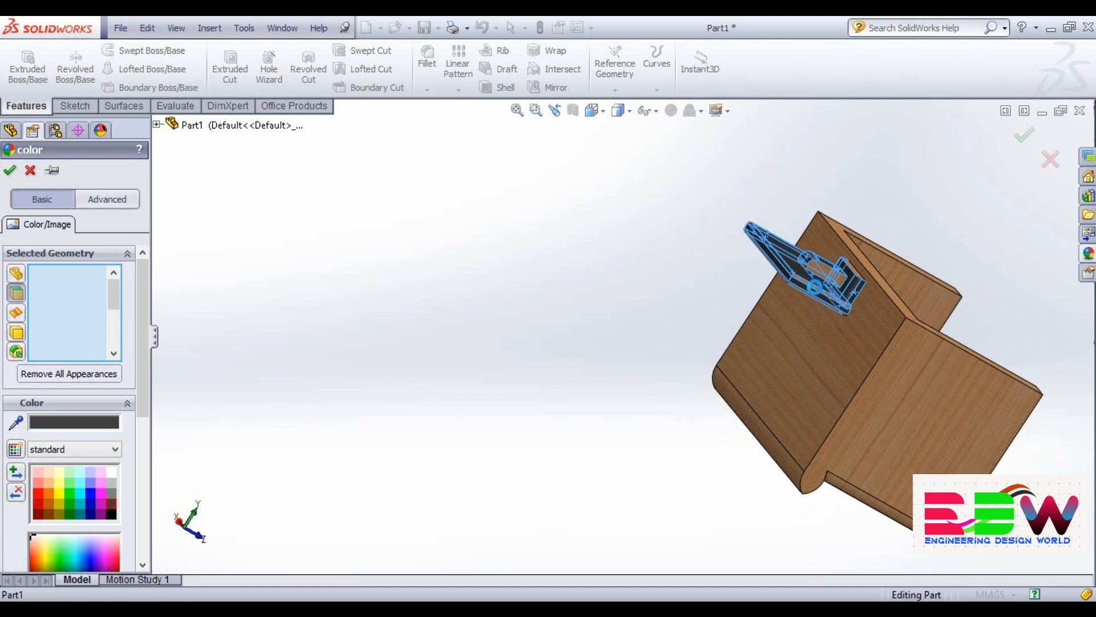
pyautogui.click(816, 303)
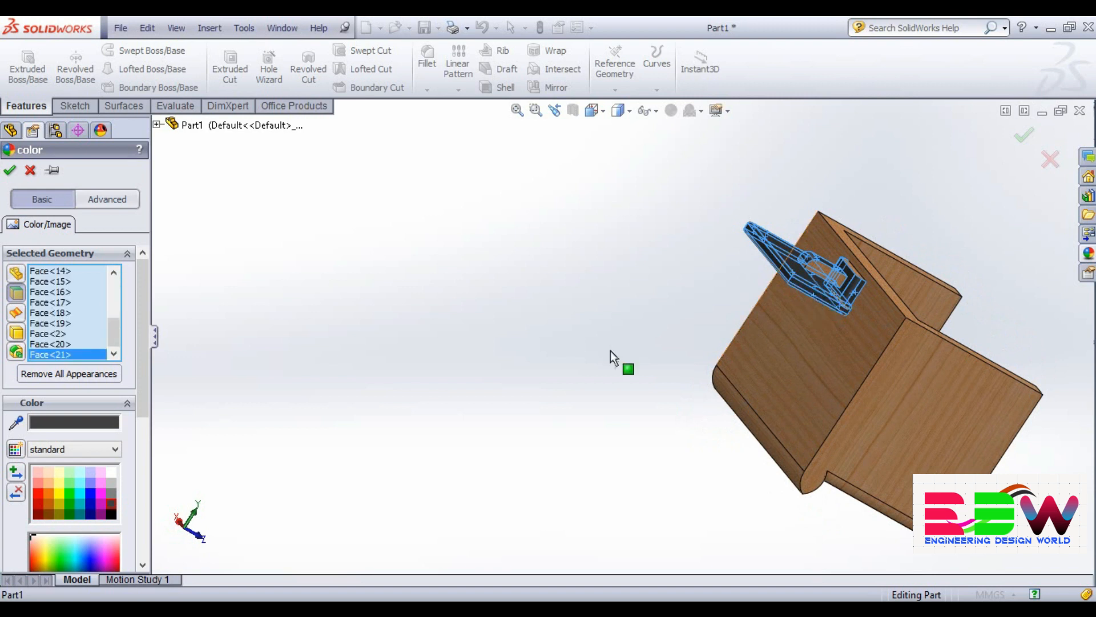
pyautogui.click(813, 266)
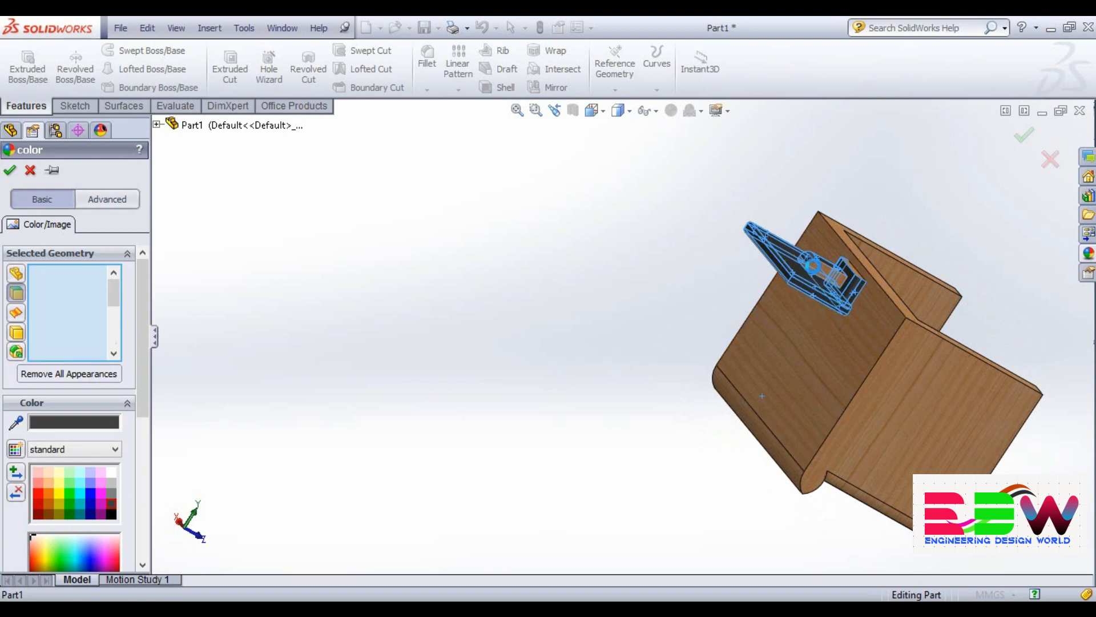
pyautogui.moveTo(656, 352); pyautogui.dragTo(695, 310, button='middle')
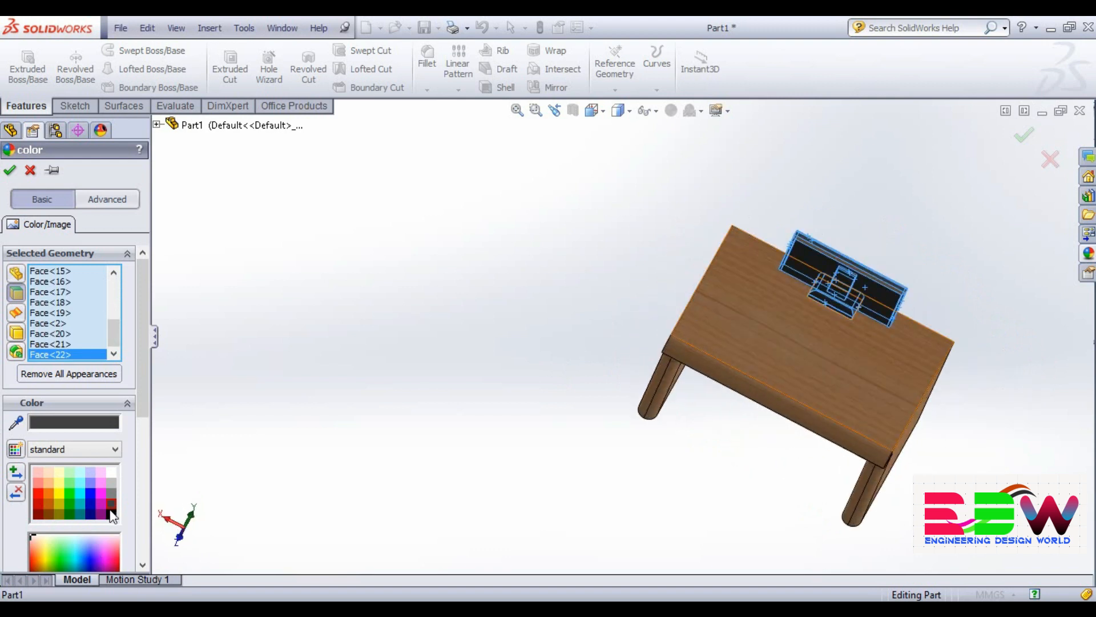
pyautogui.click(113, 515)
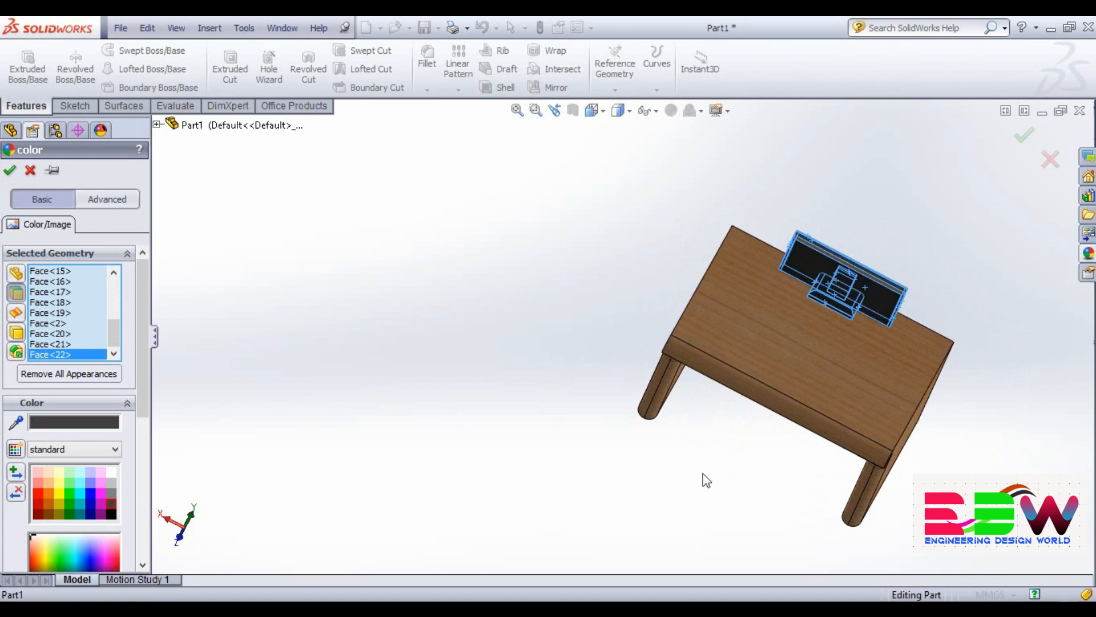
pyautogui.click(1024, 137)
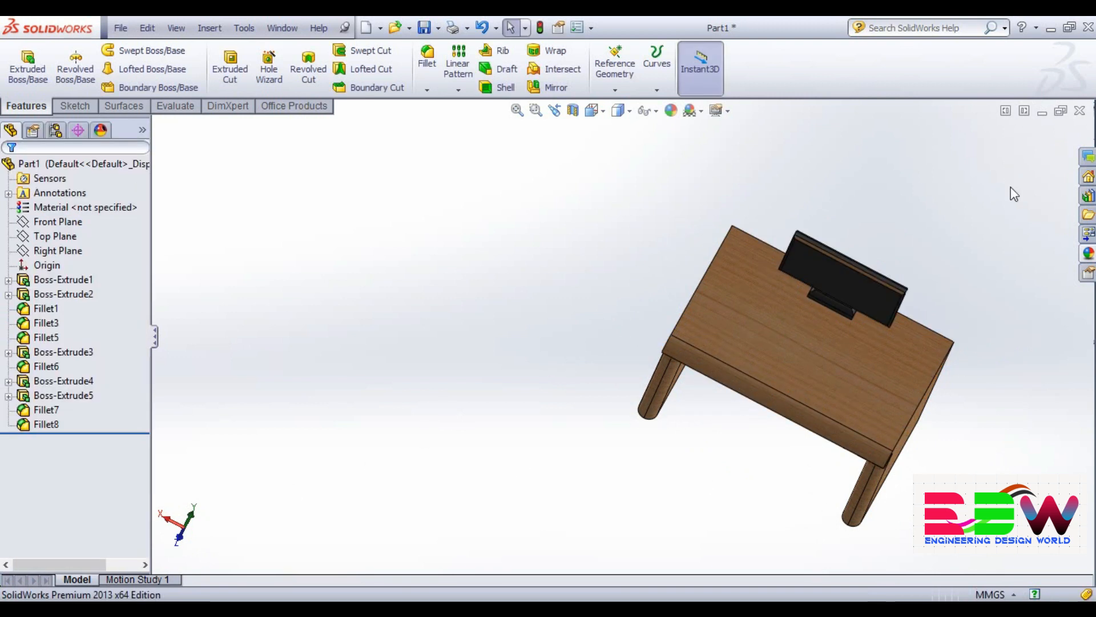
pyautogui.moveTo(1027, 335); pyautogui.dragTo(930, 421, button='middle')
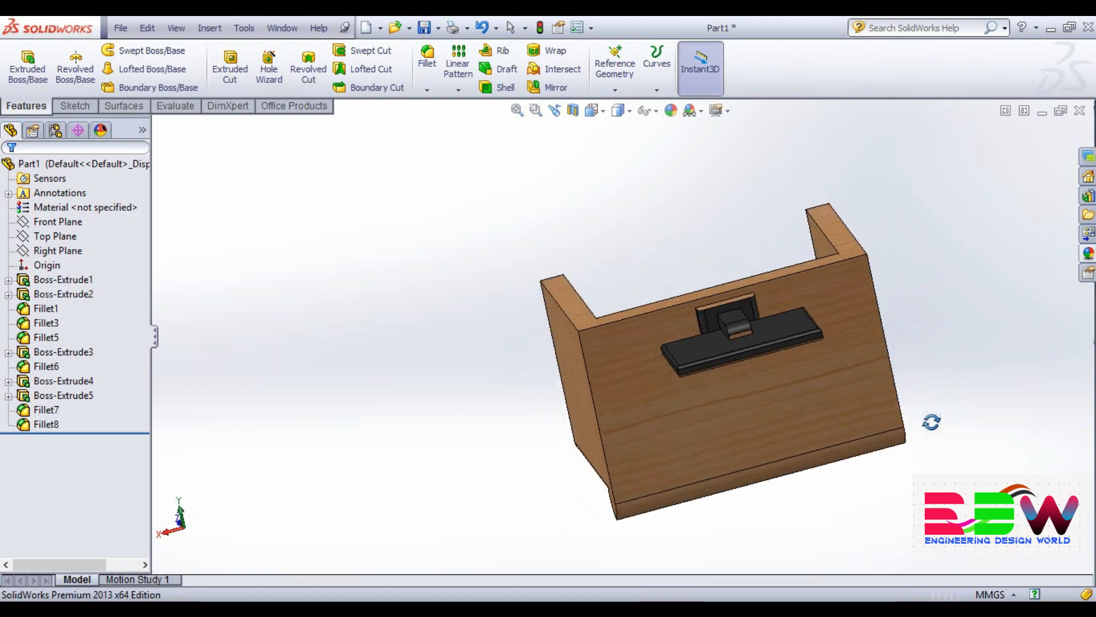
pyautogui.click(739, 336)
pyautogui.keyDown('ctrl'); pyautogui.click(742, 339); pyautogui.keyUp('ctrl')
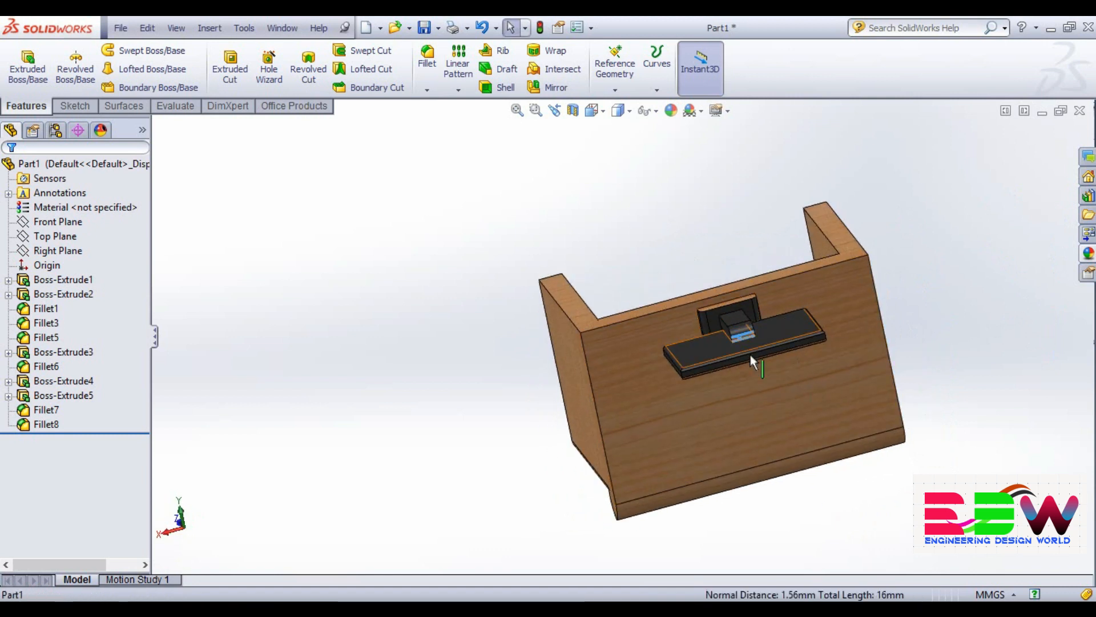
pyautogui.moveTo(992, 269); pyautogui.dragTo(869, 250, button='middle')
pyautogui.click(716, 288)
pyautogui.keyDown('ctrl'); pyautogui.click(717, 287); pyautogui.keyUp('ctrl')
# - Color the screen panel's upper front fillet face and the small end face of the stand neck dark gray
pyautogui.moveTo(834, 290); pyautogui.dragTo(954, 241, button='middle')
pyautogui.scroll(-6, 909, 251)
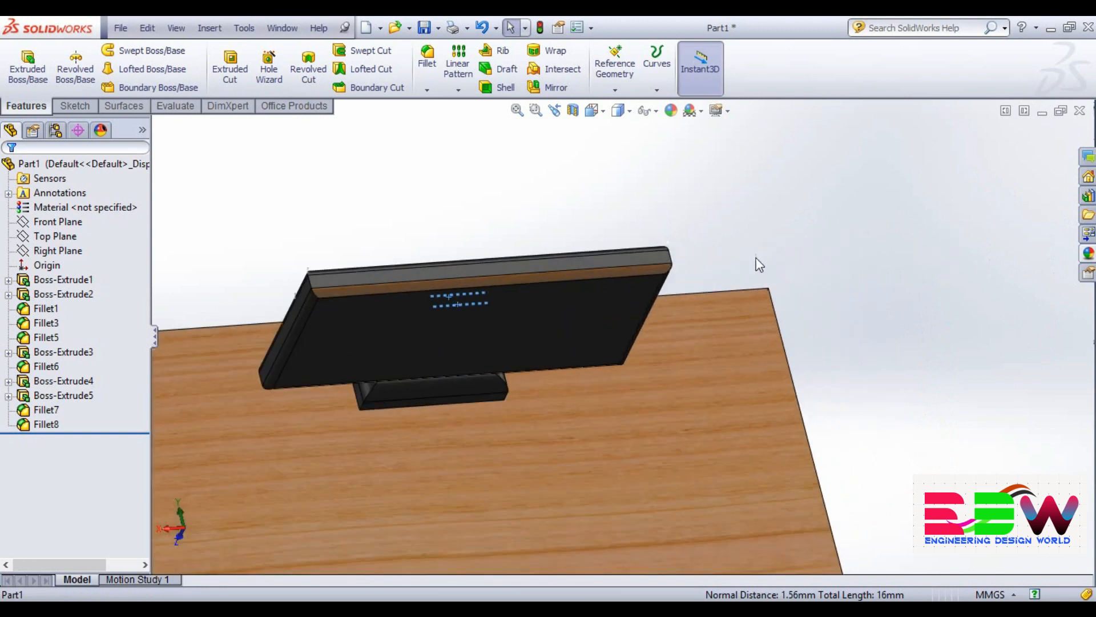
pyautogui.click(469, 283)
pyautogui.moveTo(693, 204); pyautogui.dragTo(729, 361, button='middle')
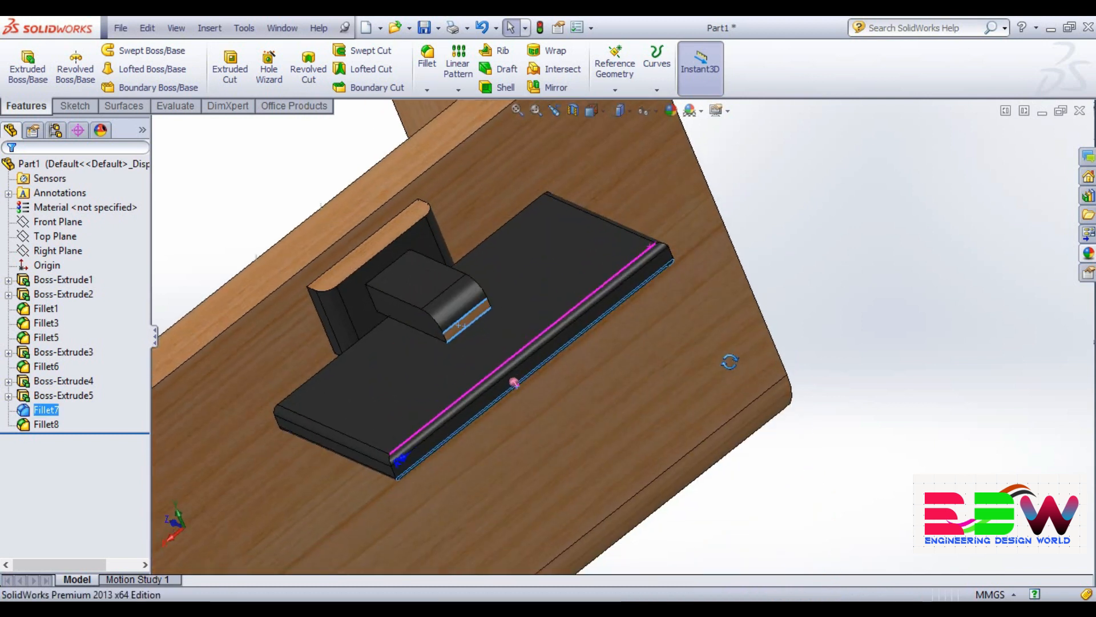
pyautogui.keyDown('ctrl'); pyautogui.click(477, 315); pyautogui.keyUp('ctrl')
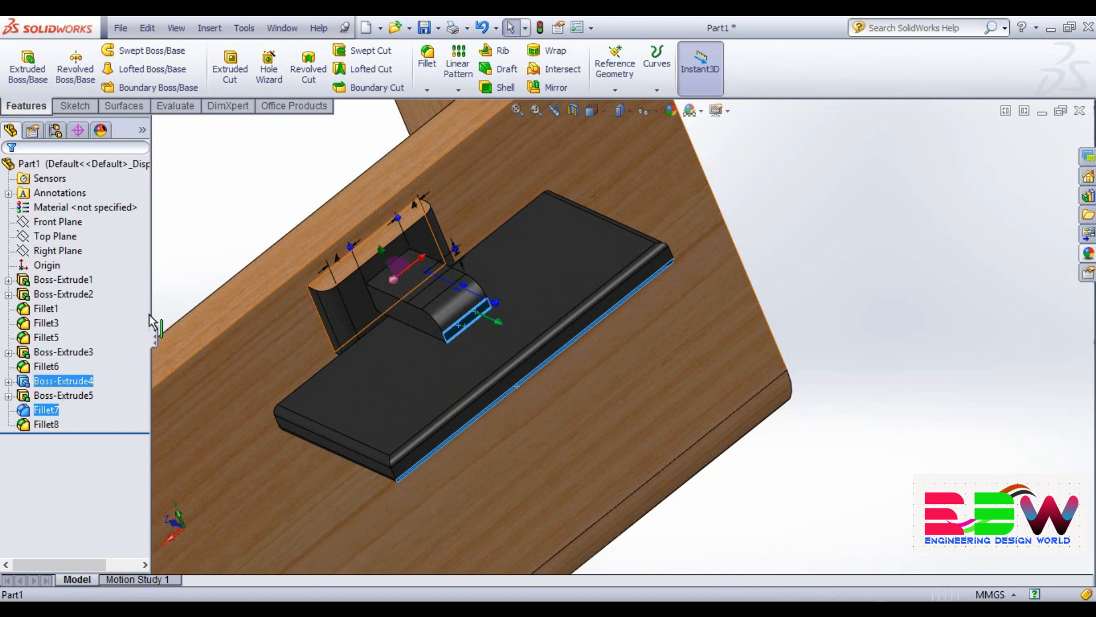
pyautogui.click(671, 112)
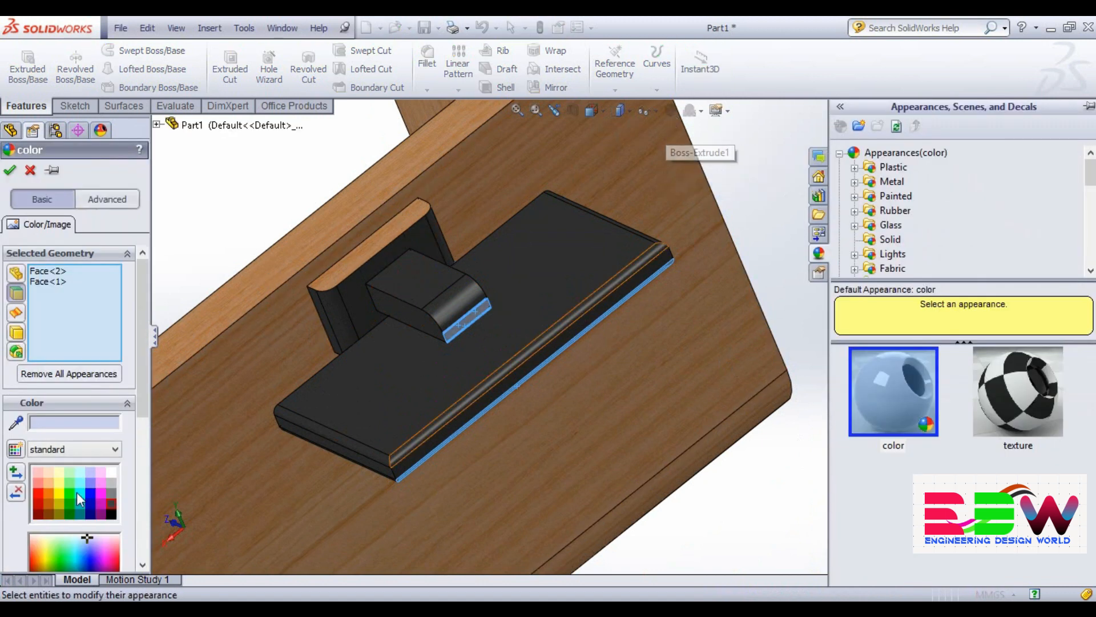
pyautogui.click(111, 510)
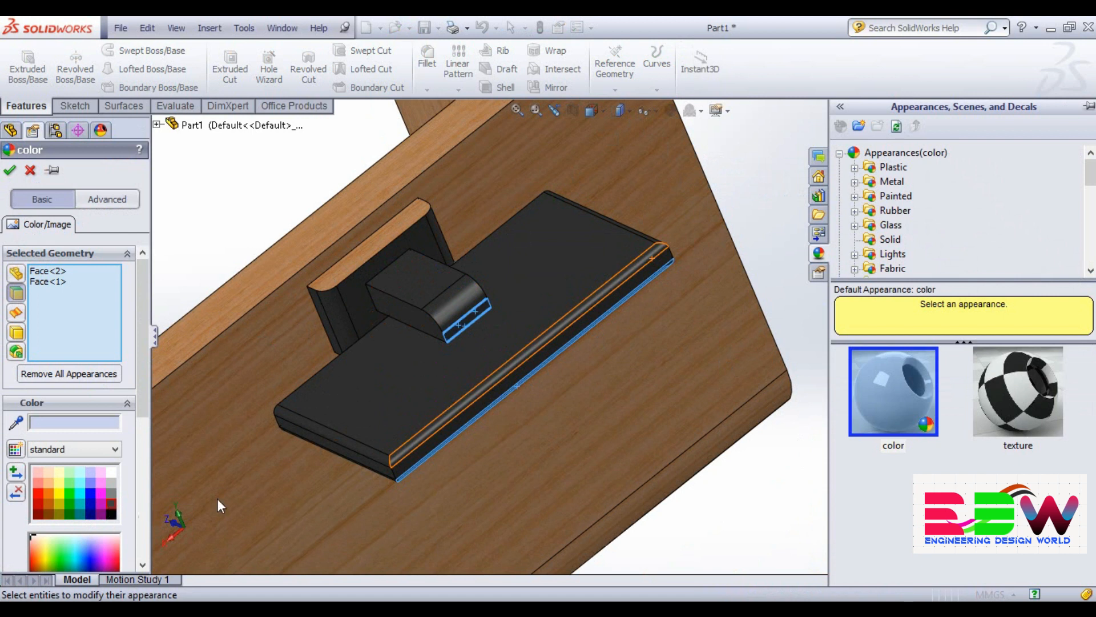
pyautogui.click(10, 173)
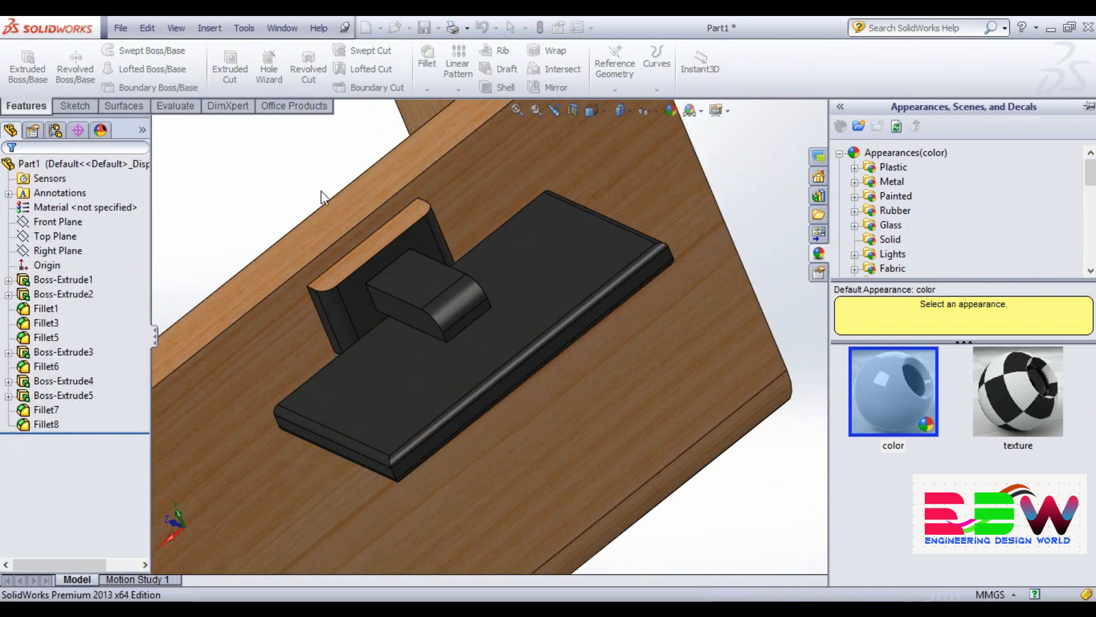
# - Examine the TV and table from the side and front for faces that still lack the dark gray color
pyautogui.scroll(2, 321, 195)
pyautogui.moveTo(718, 512); pyautogui.dragTo(329, 302, button='middle')
pyautogui.scroll(3, 430, 407)
pyautogui.moveTo(729, 516); pyautogui.dragTo(765, 470, button='middle')
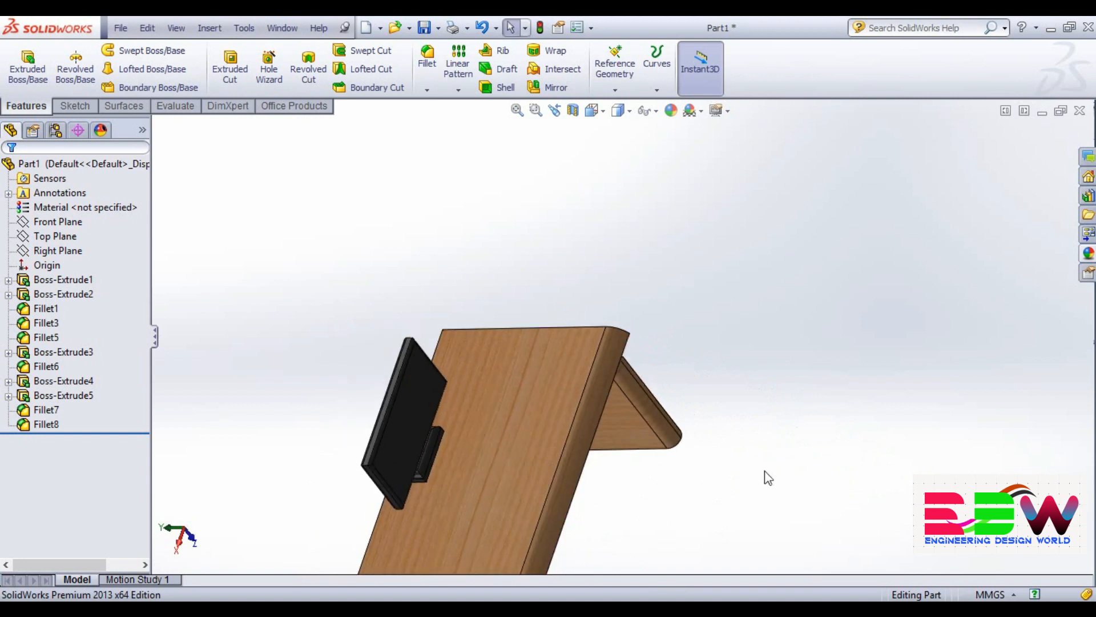
pyautogui.scroll(-2, 273, 484)
pyautogui.scroll(-2, 835, 474)
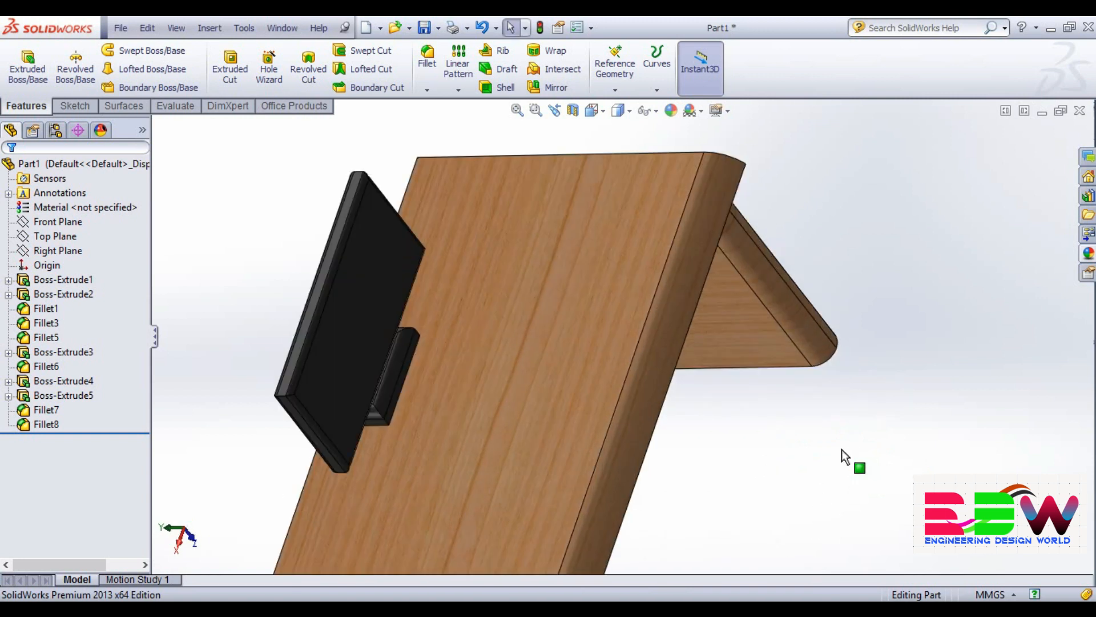
pyautogui.scroll(2, 809, 404)
pyautogui.moveTo(779, 451)
pyautogui.mouseDown(button='middle')
pyautogui.moveTo(695, 362)
pyautogui.moveTo(798, 448)
pyautogui.moveTo(788, 451)
pyautogui.mouseUp(button='middle')
pyautogui.scroll(-2, 308, 457)
pyautogui.scroll(-1, 880, 388)
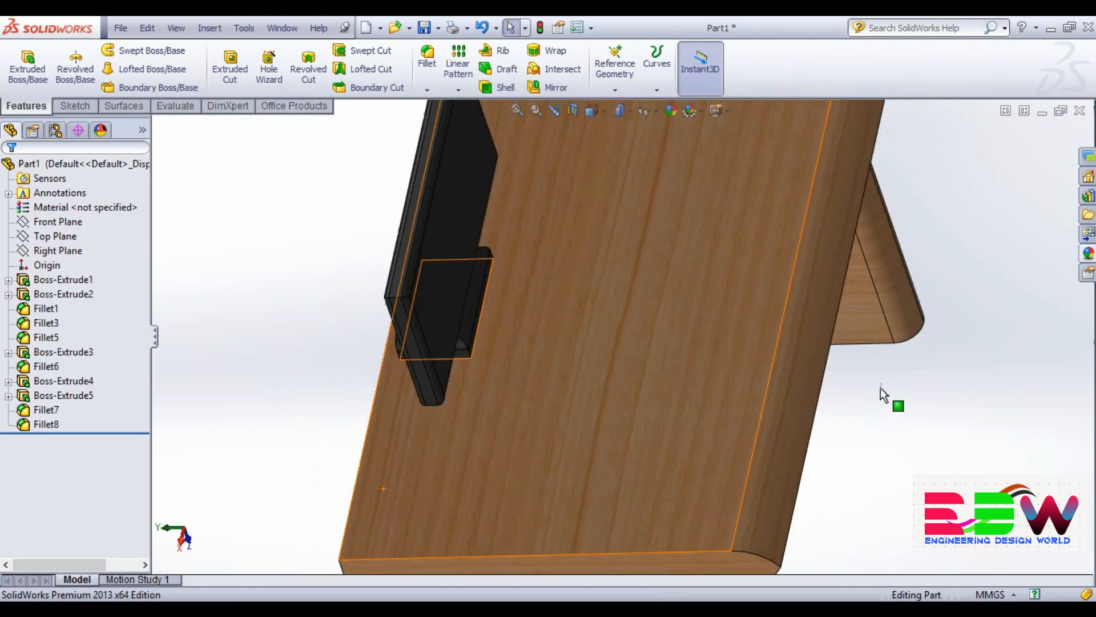
pyautogui.scroll(5, 882, 385)
pyautogui.moveTo(885, 391); pyautogui.dragTo(668, 423, button='middle')
pyautogui.scroll(-3, 504, 349)
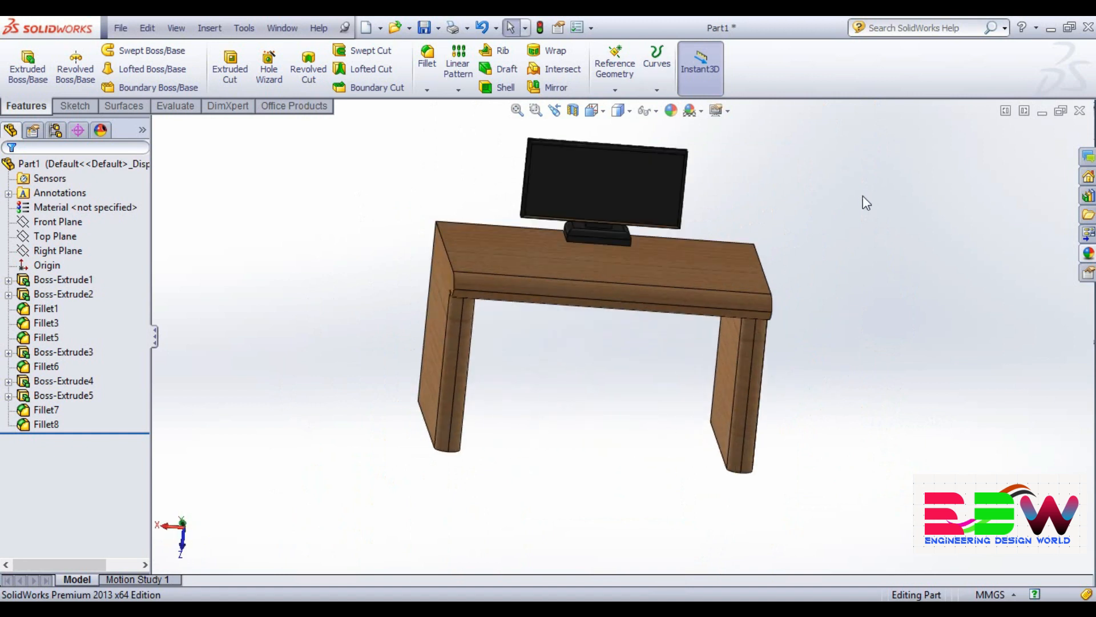
pyautogui.scroll(-2, 864, 196)
pyautogui.scroll(2, 739, 177)
pyautogui.moveTo(732, 226); pyautogui.dragTo(508, 286, button='middle')
pyautogui.scroll(-2, 287, 311)
pyautogui.scroll(-2, 479, 455)
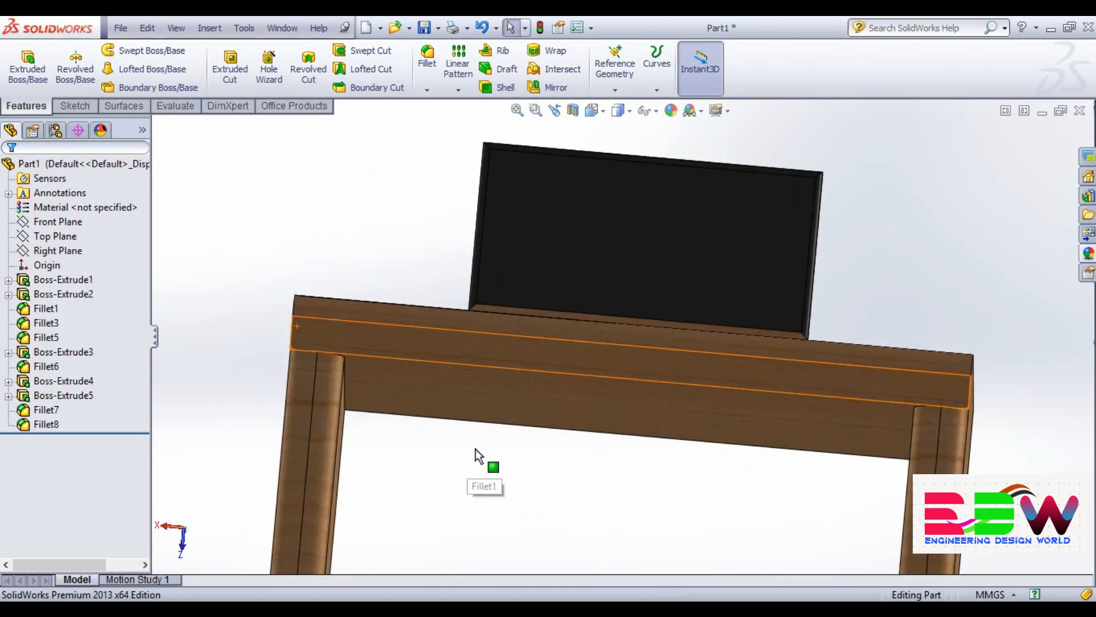
# - Color the fillet face along the screen panel's lower front edge dark gray
pyautogui.moveTo(492, 482); pyautogui.dragTo(504, 490, button='middle')
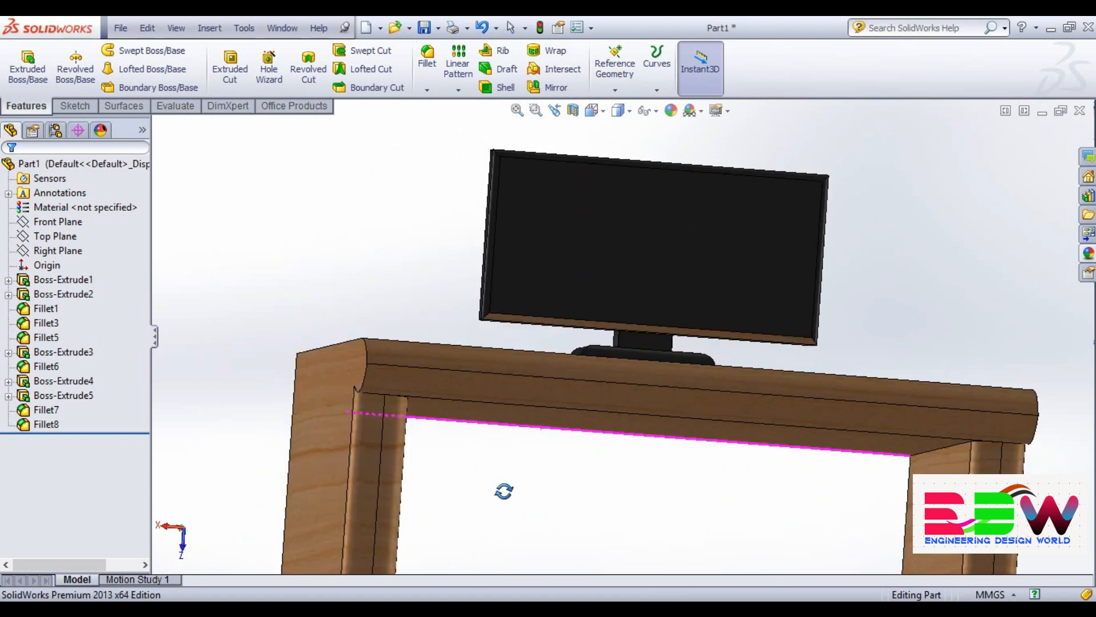
pyautogui.click(553, 317)
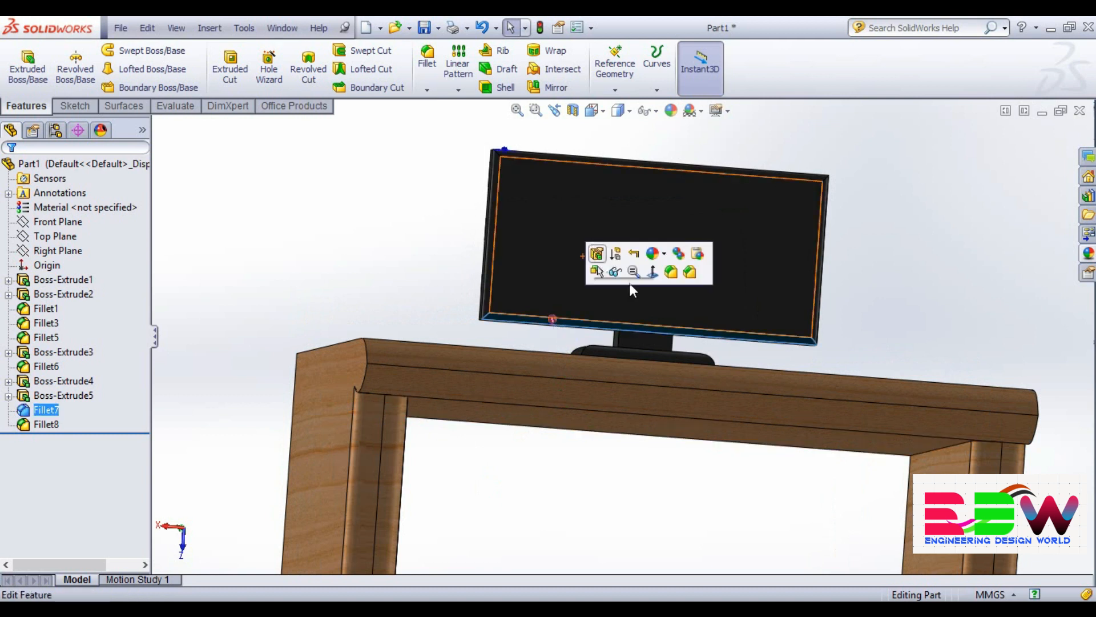
pyautogui.click(653, 254)
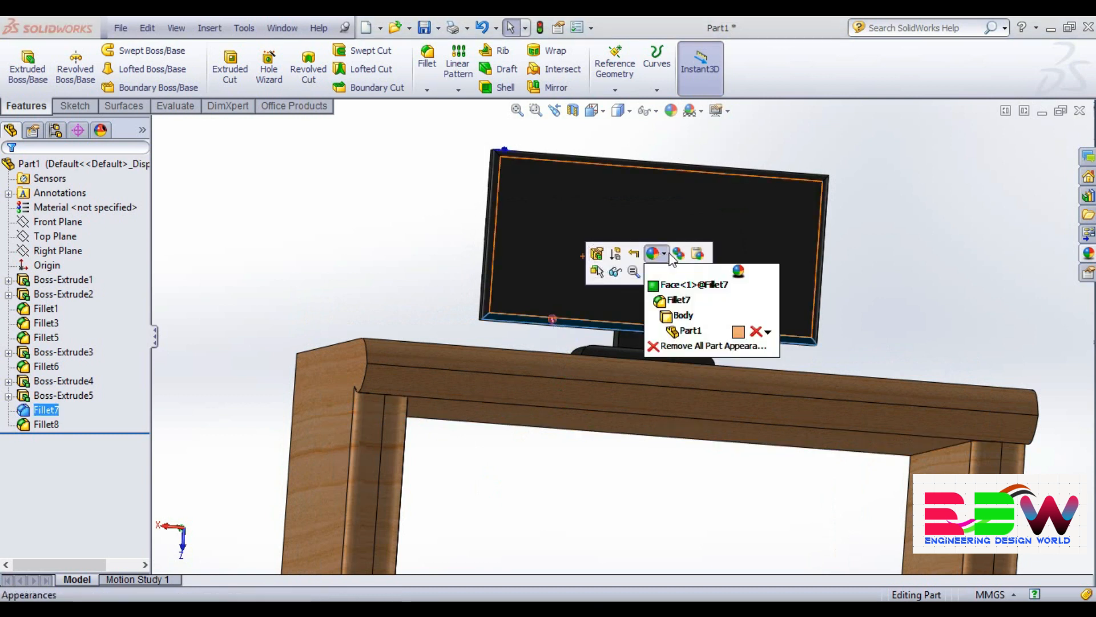
pyautogui.click(673, 110)
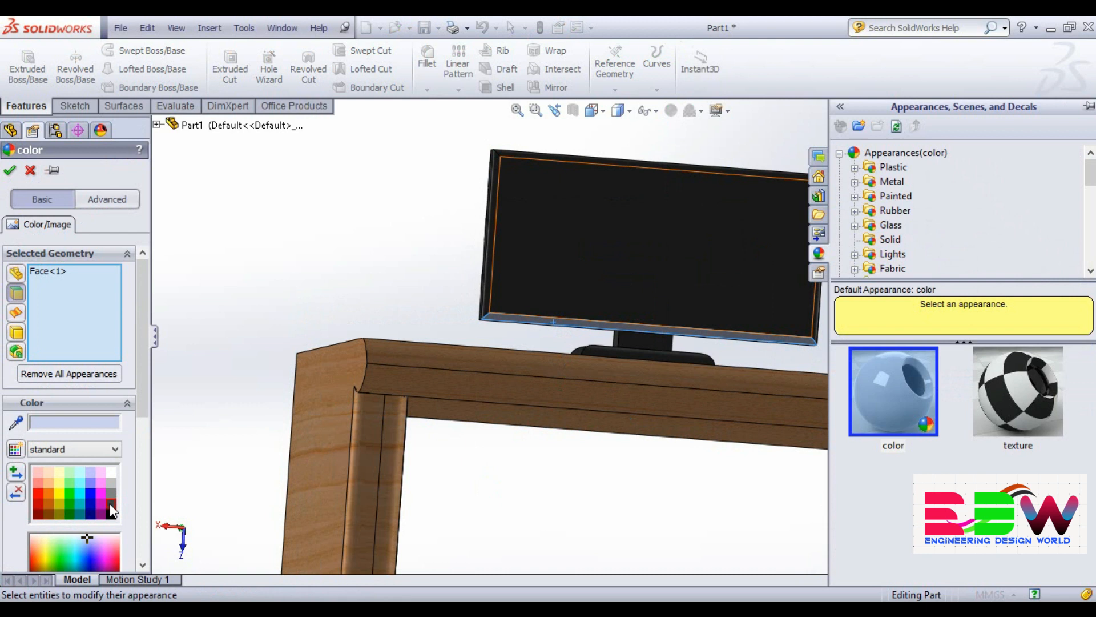
pyautogui.click(110, 505)
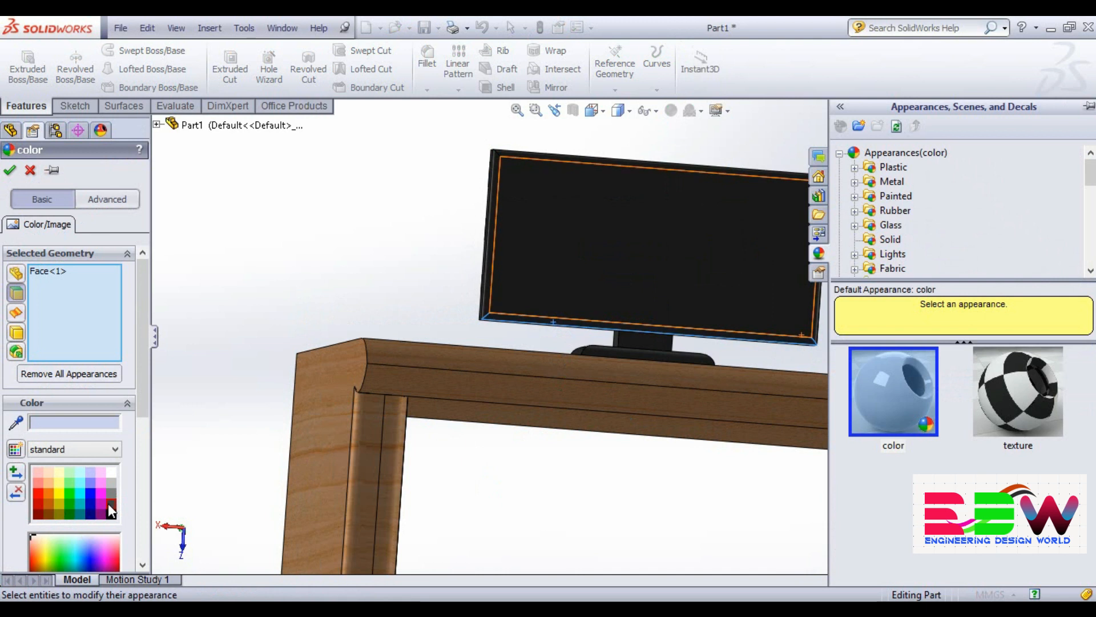
pyautogui.click(10, 171)
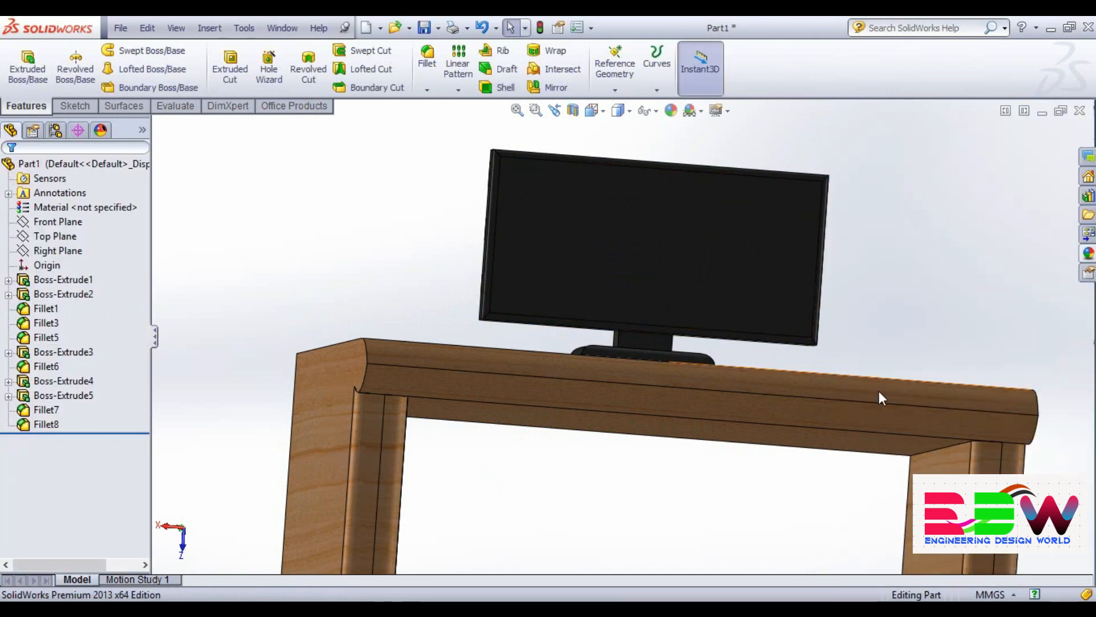
# - Examine the finished dark gray TV and wooden table from the front and above
pyautogui.moveTo(907, 248); pyautogui.dragTo(916, 329, button='middle')
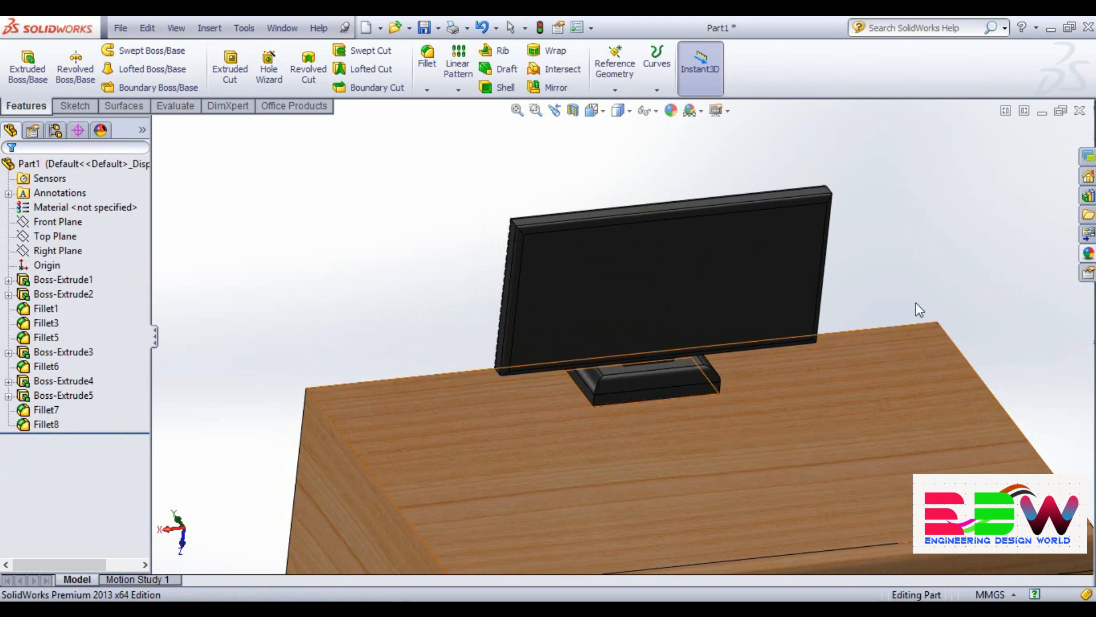
pyautogui.press('f')
pyautogui.moveTo(917, 235); pyautogui.dragTo(948, 338, button='middle')
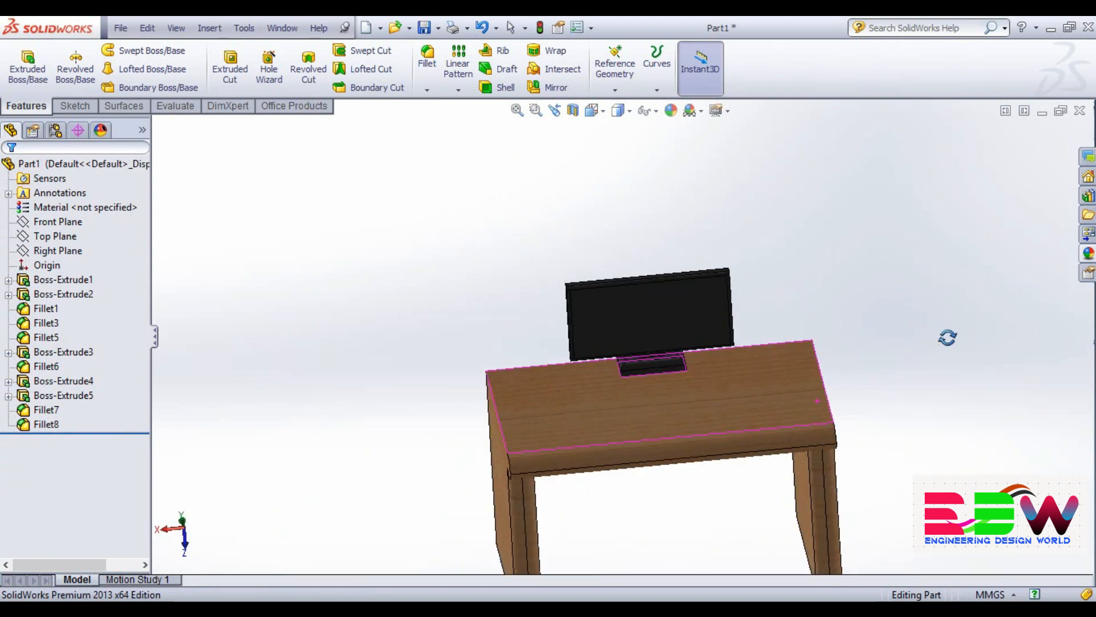
pyautogui.scroll(-2, 946, 389)
pyautogui.scroll(2, 872, 427)
pyautogui.scroll(-1, 872, 412)
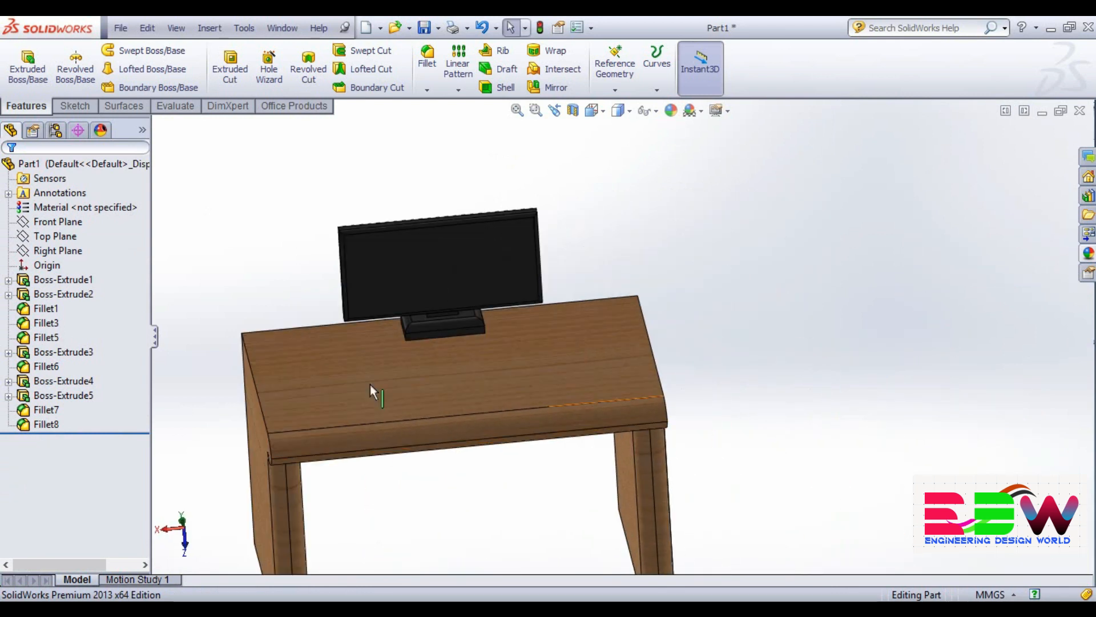
pyautogui.scroll(-1, 398, 472)
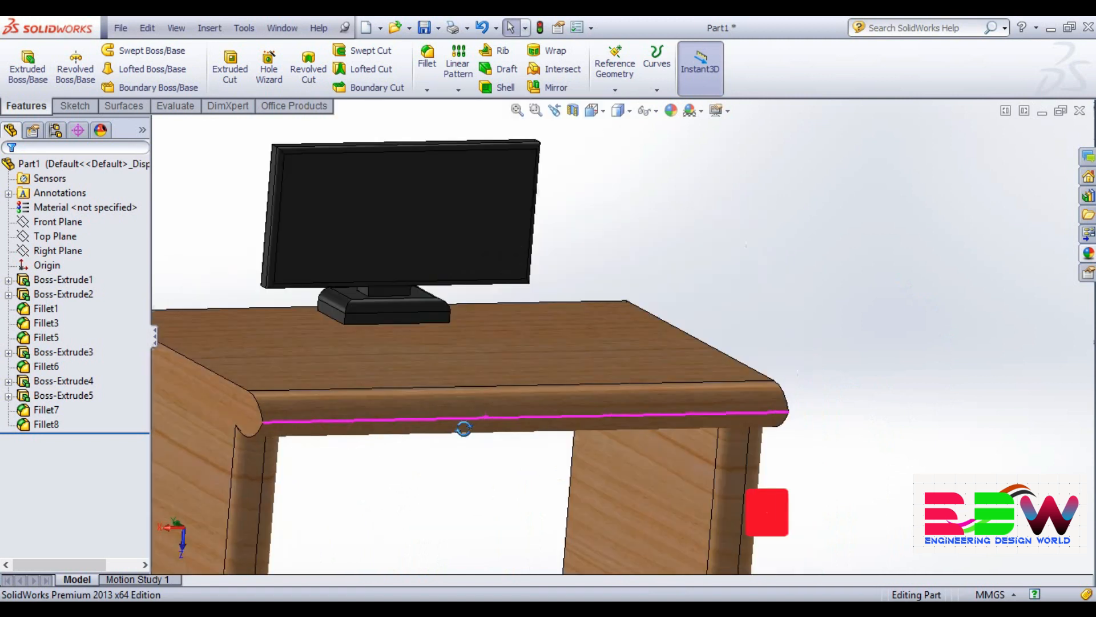
pyautogui.scroll(3, 455, 470)
pyautogui.moveTo(455, 470); pyautogui.dragTo(491, 479, button='middle')
pyautogui.scroll(-2, 489, 473)
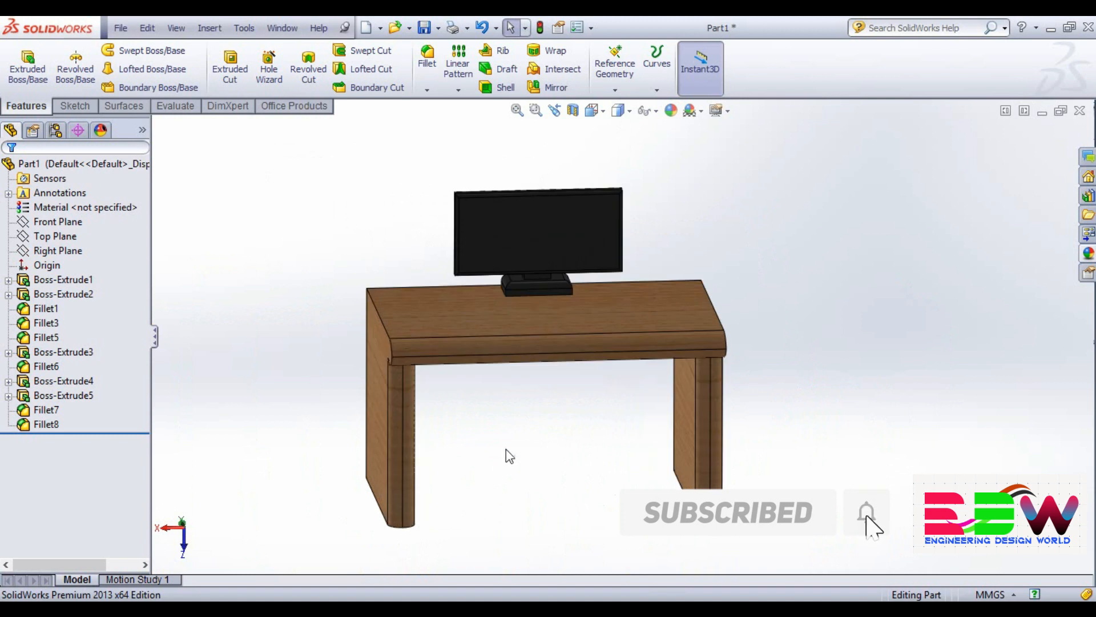
pyautogui.scroll(3, 828, 221)
pyautogui.scroll(-2, 802, 247)
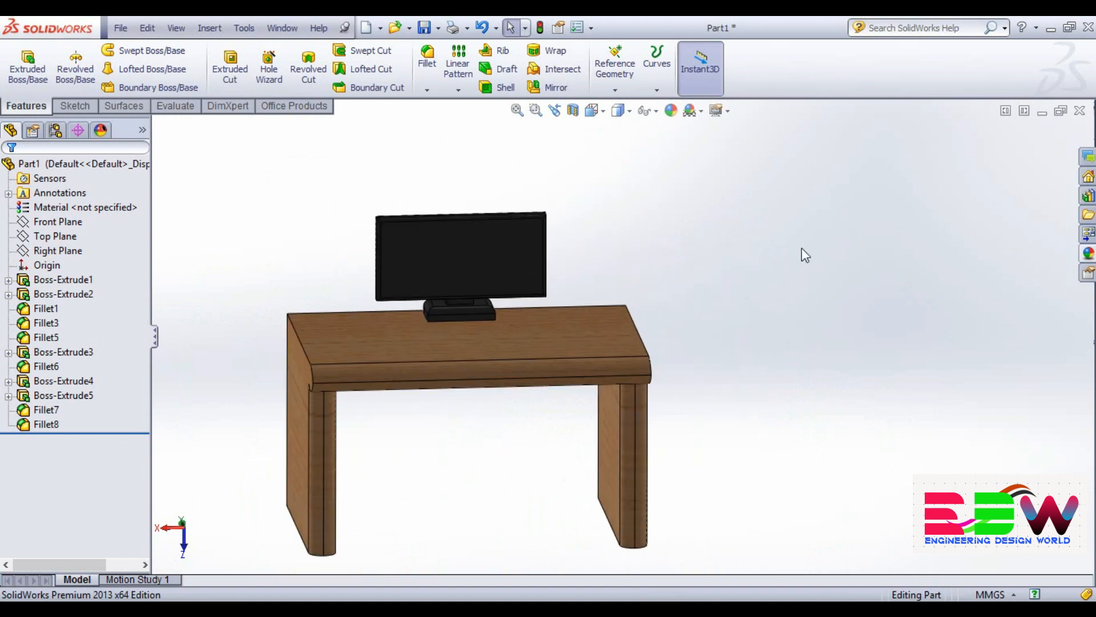
pyautogui.scroll(-2, 354, 250)
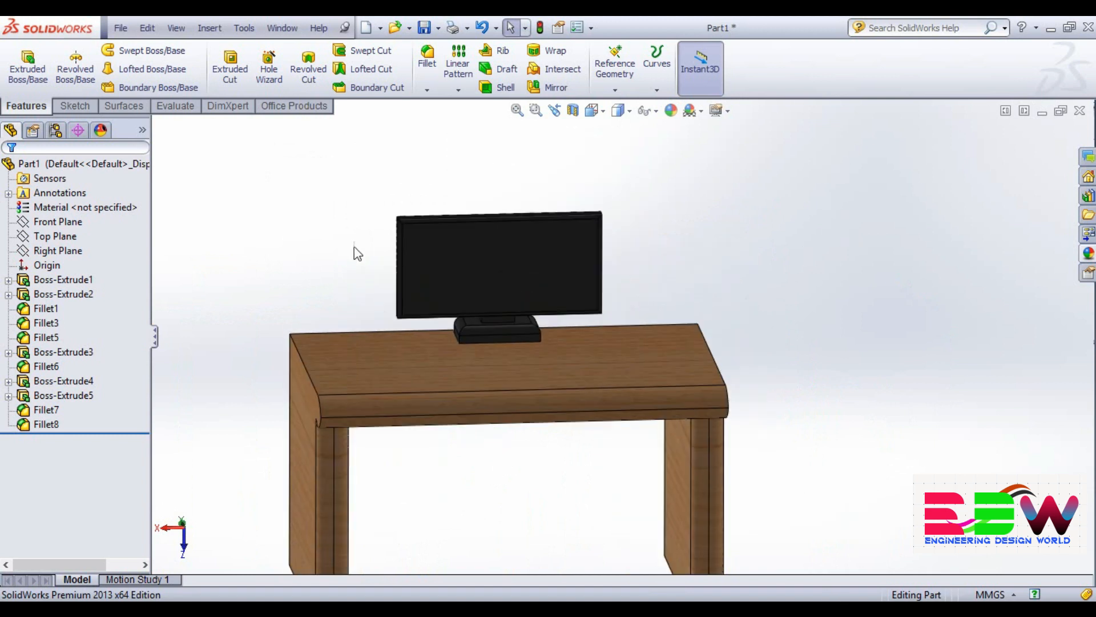
# - Apply the Designed with SolidWorks library decal to the TV's front screen face
pyautogui.click(508, 267)
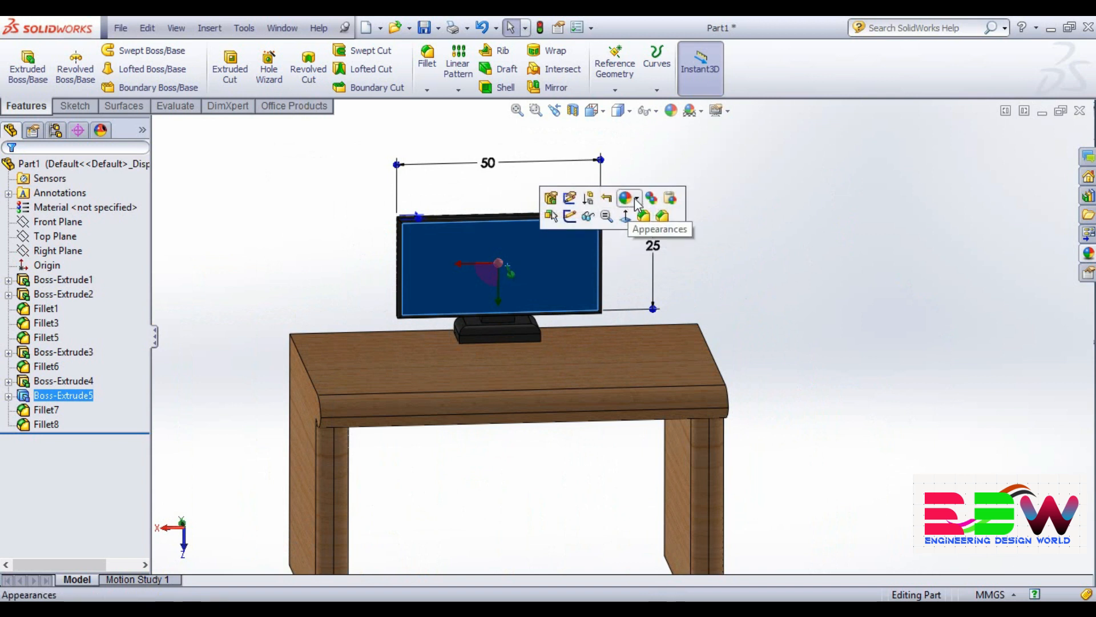
pyautogui.click(101, 130)
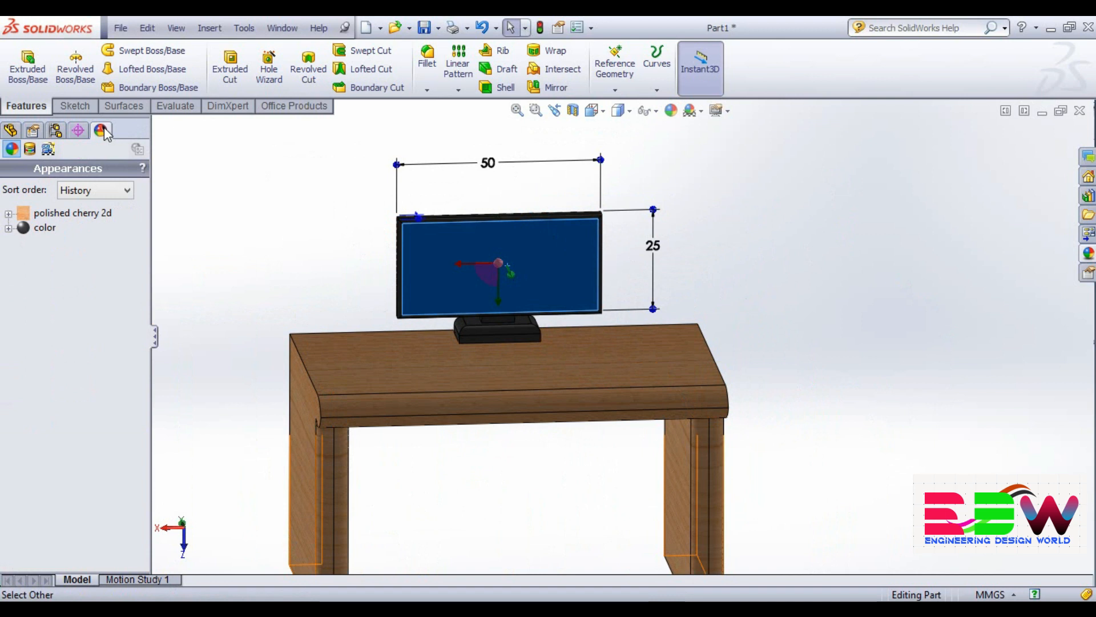
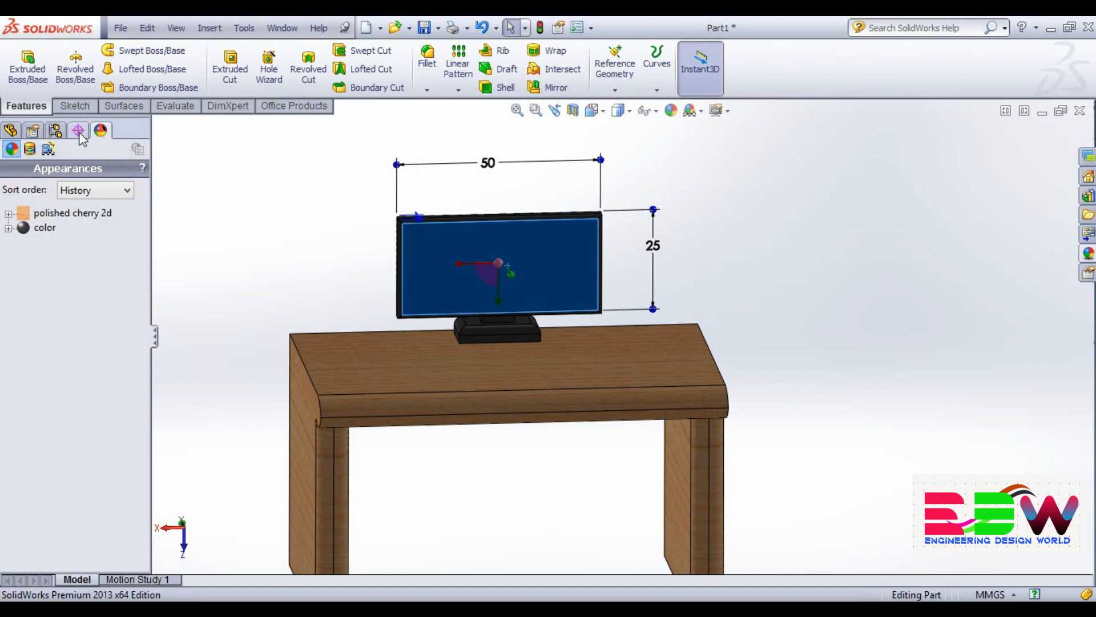
pyautogui.click(31, 149)
pyautogui.click(79, 281)
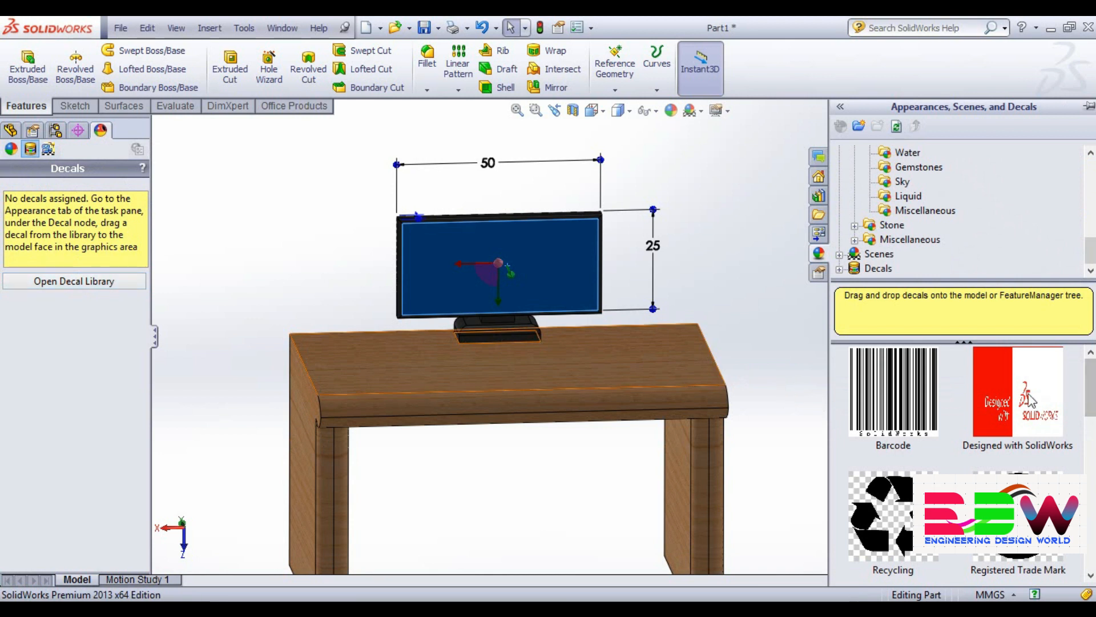
pyautogui.doubleClick(1028, 394)
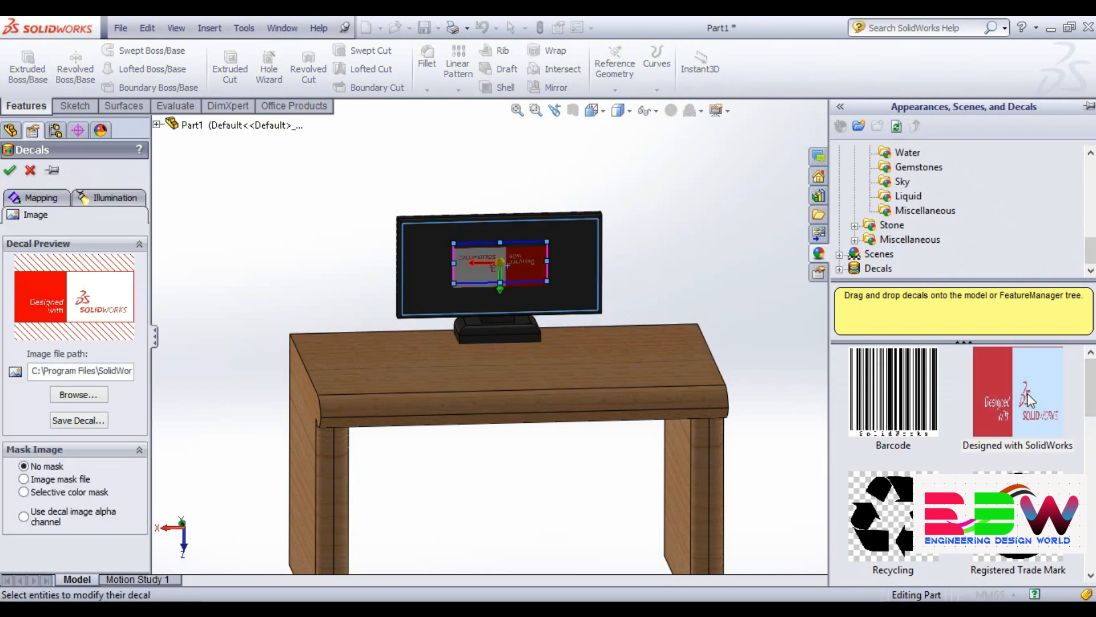
# - Browse to the Desktop folder for a flower photo to replace the decal image
pyautogui.click(73, 399)
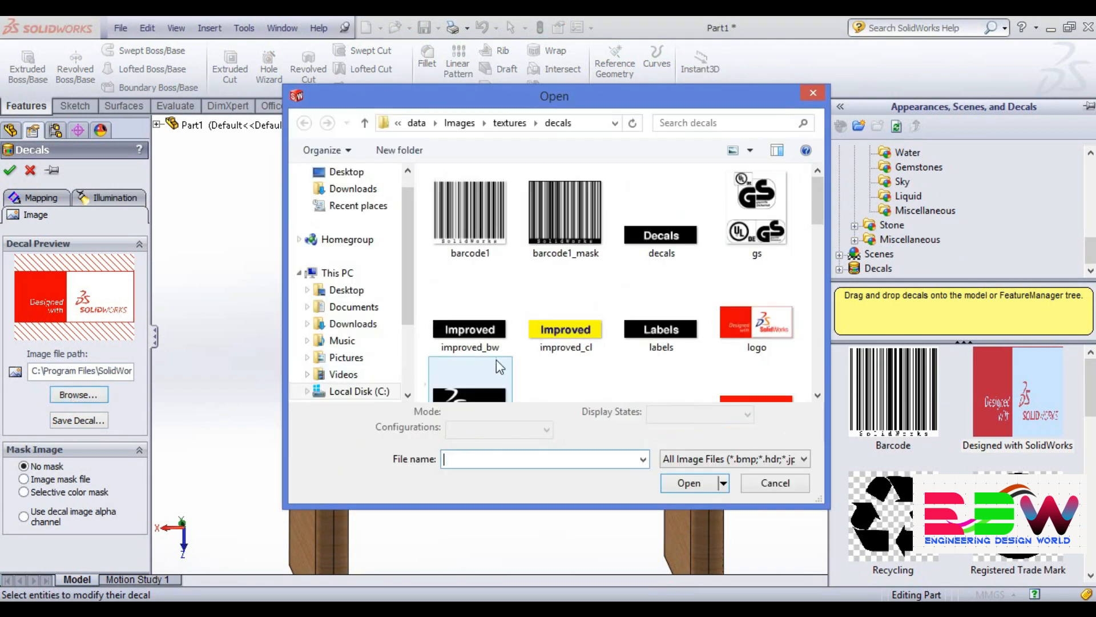
pyautogui.click(331, 294)
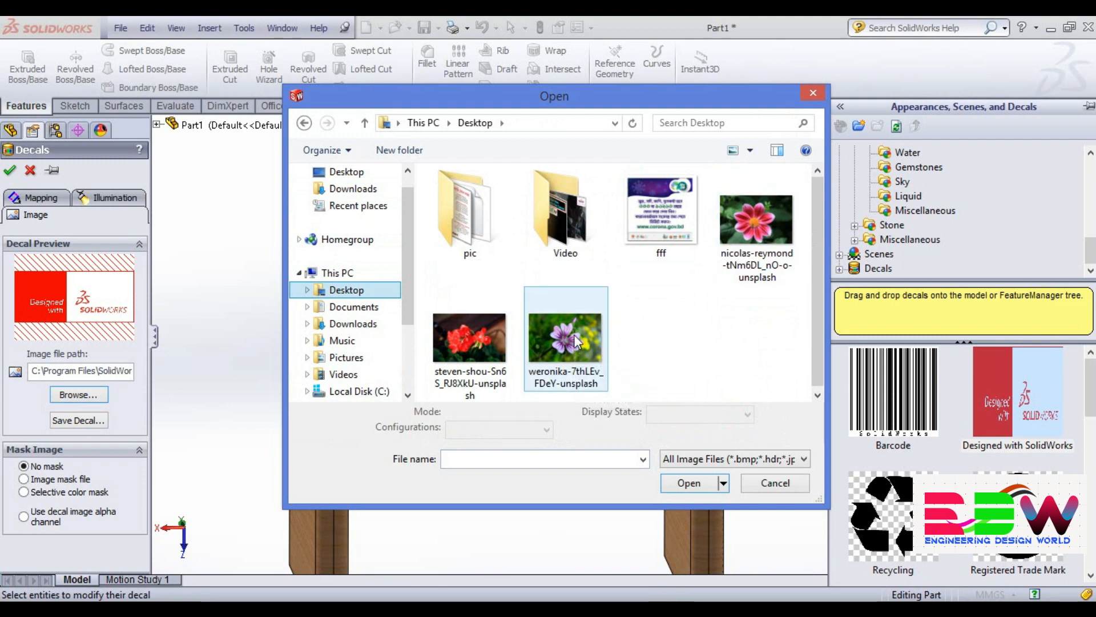
pyautogui.click(483, 347)
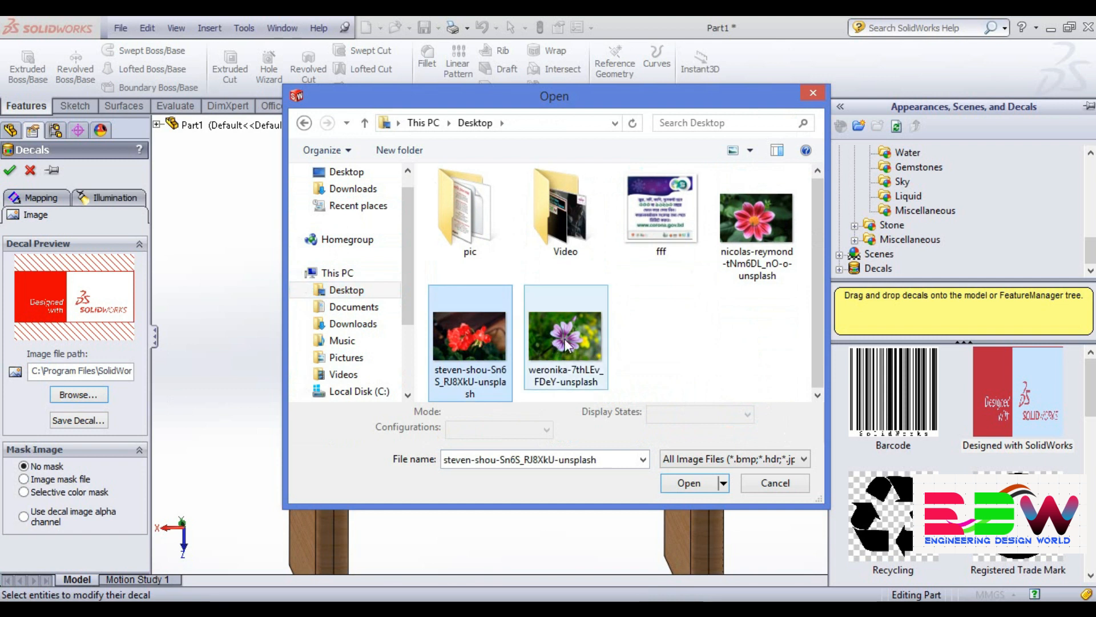
pyautogui.click(768, 221)
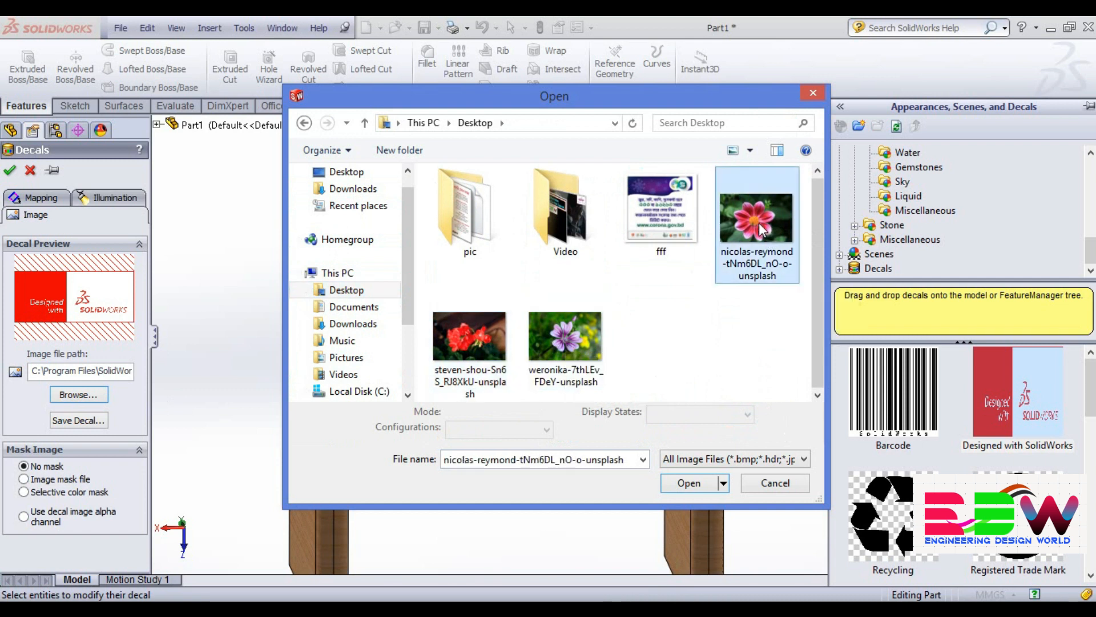
# - Preview the red and purple flower photos from the Desktop in Windows Photo Viewer to compare them
pyautogui.click(499, 343)
pyautogui.rightClick(499, 344)
pyautogui.click(589, 285)
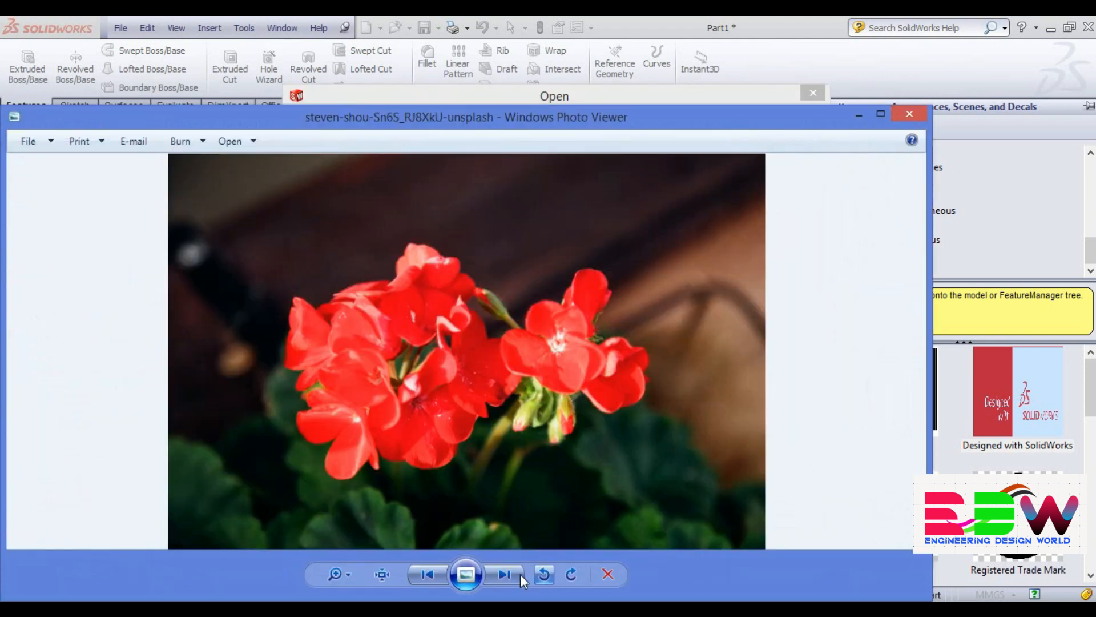
pyautogui.click(505, 574)
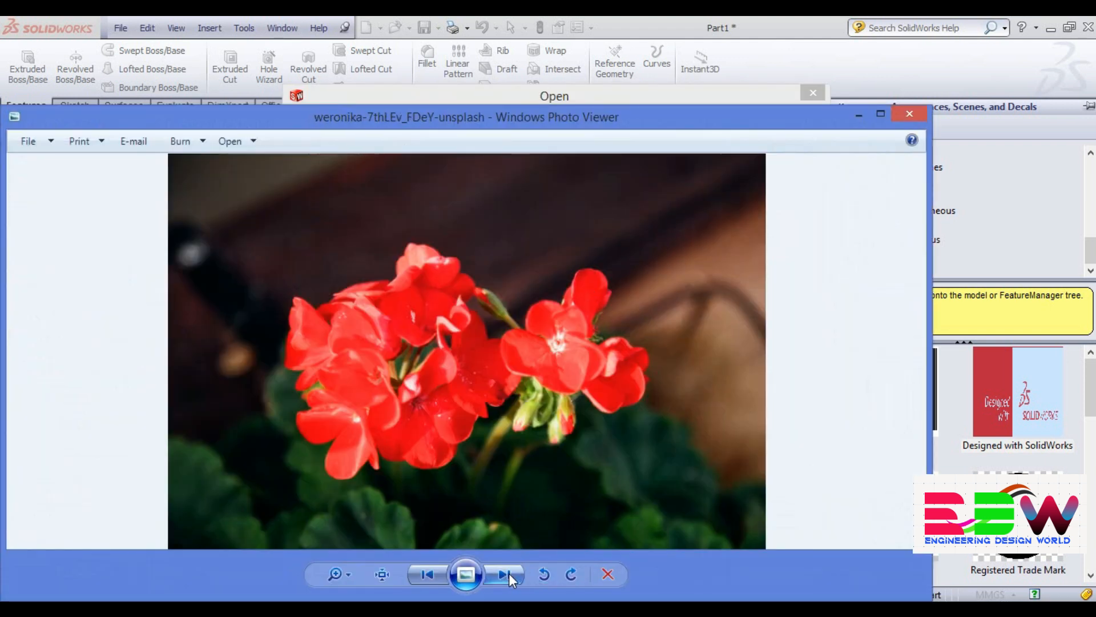
pyautogui.click(505, 574)
pyautogui.click(429, 575)
pyautogui.click(429, 575)
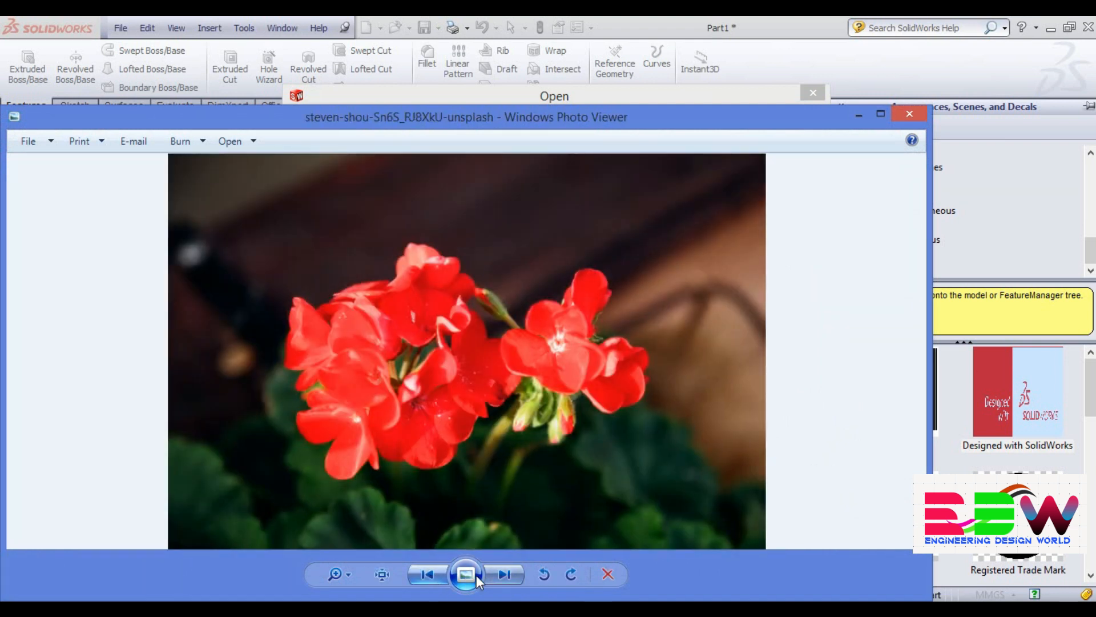
pyautogui.click(514, 573)
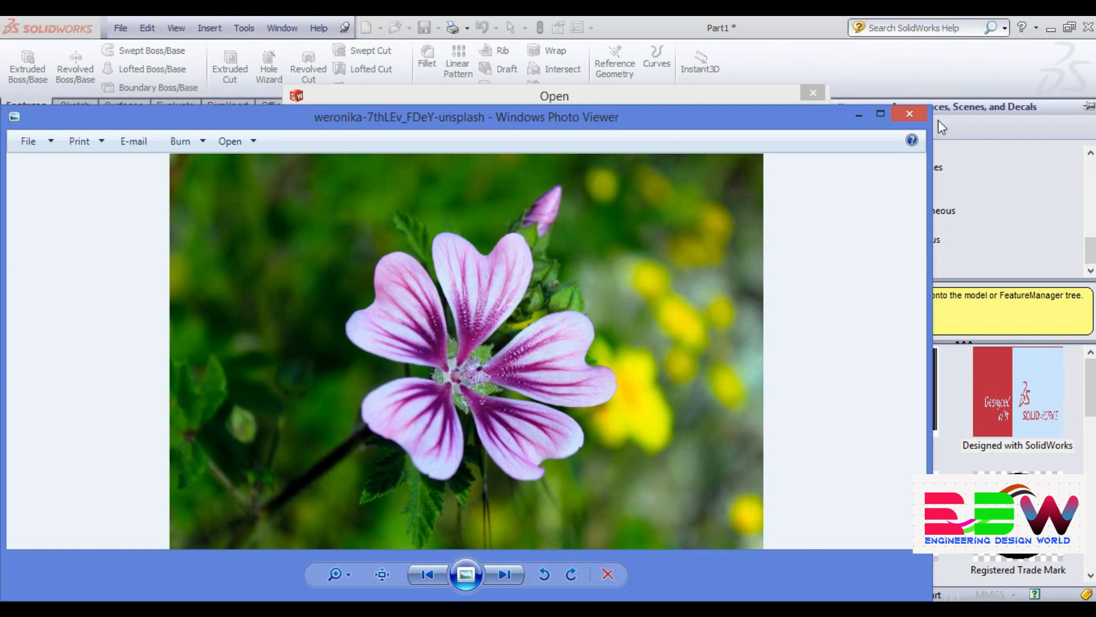
pyautogui.click(918, 119)
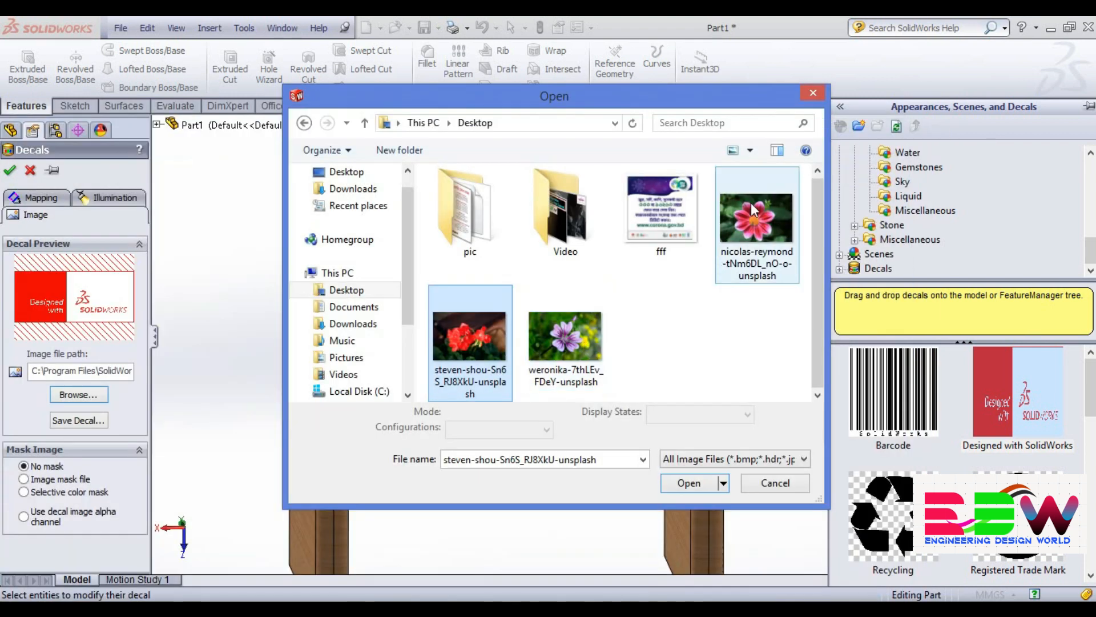
# - Load the purple flower photo from the Desktop as the decal image on the TV screen
pyautogui.click(571, 337)
pyautogui.click(689, 483)
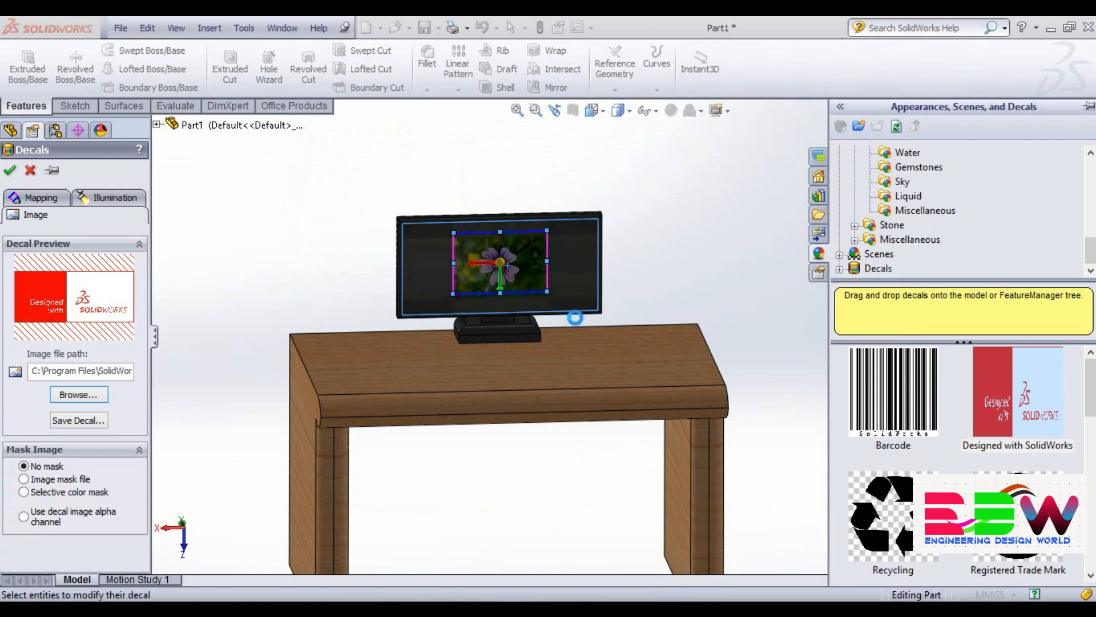
pyautogui.scroll(-3, 512, 285)
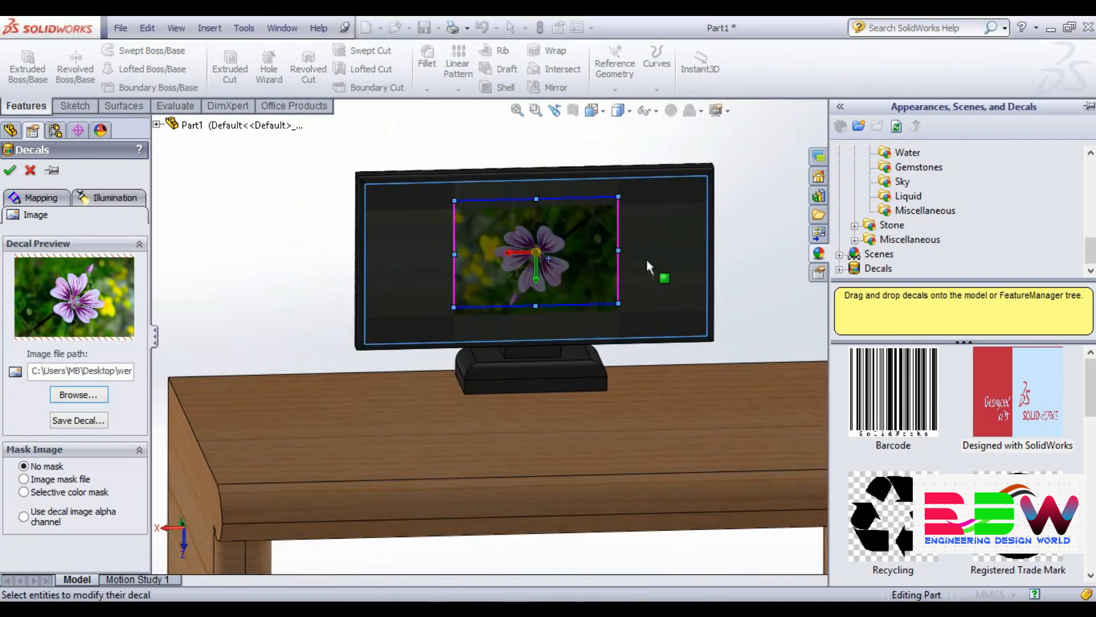
pyautogui.click(780, 242)
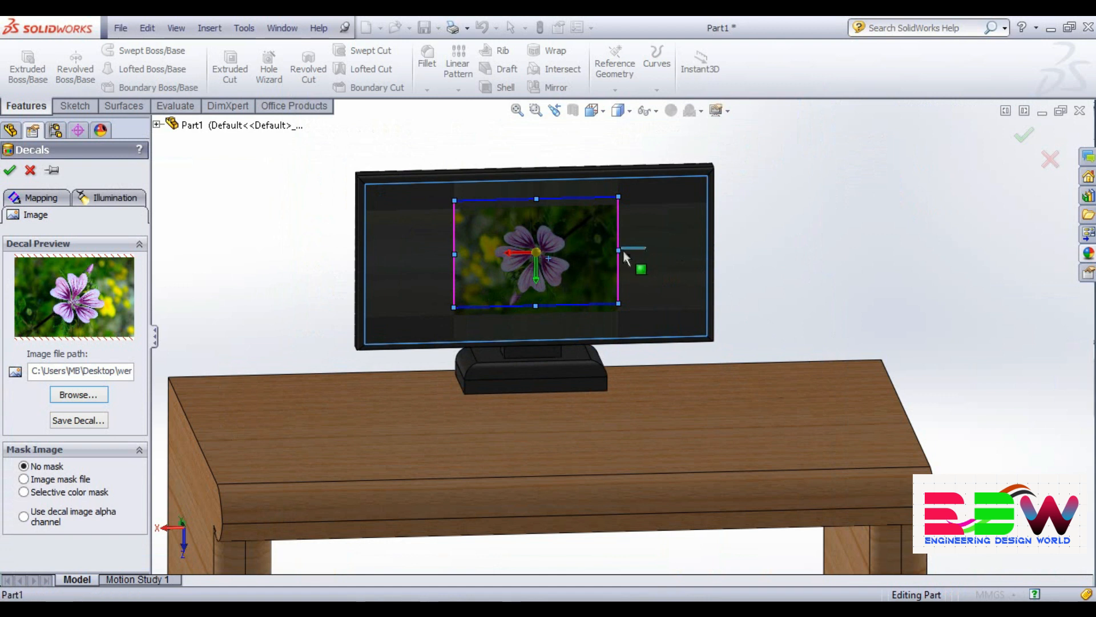
# - Enlarge the flower decal sideways in both directions until it spans the full width of the TV screen
pyautogui.click(603, 242)
pyautogui.moveTo(673, 249); pyautogui.dragTo(680, 247)
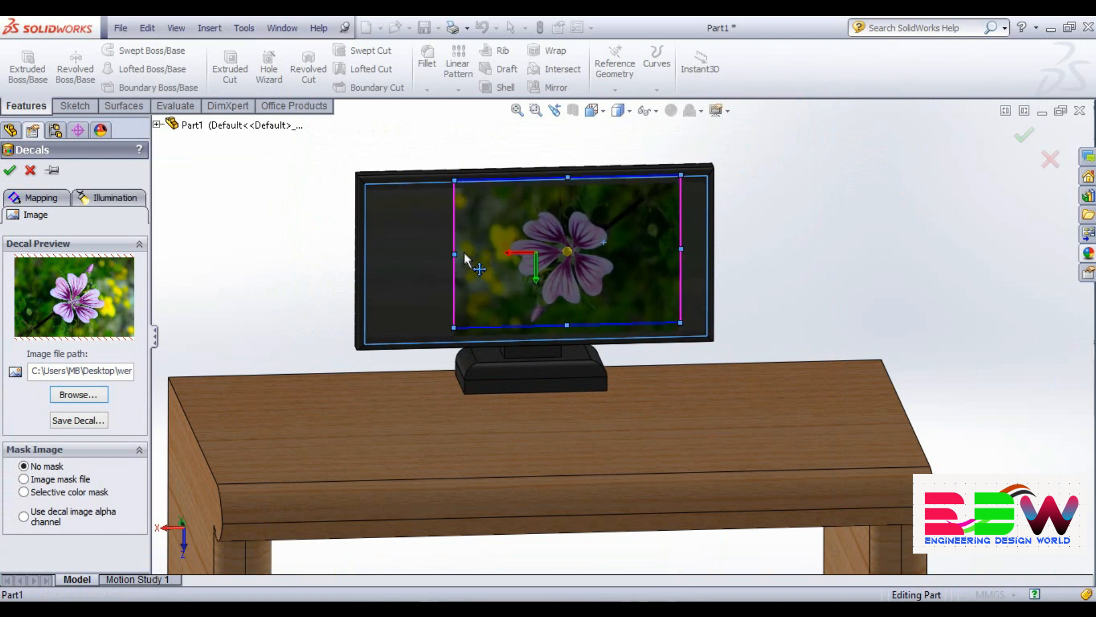
pyautogui.moveTo(454, 257); pyautogui.dragTo(365, 265)
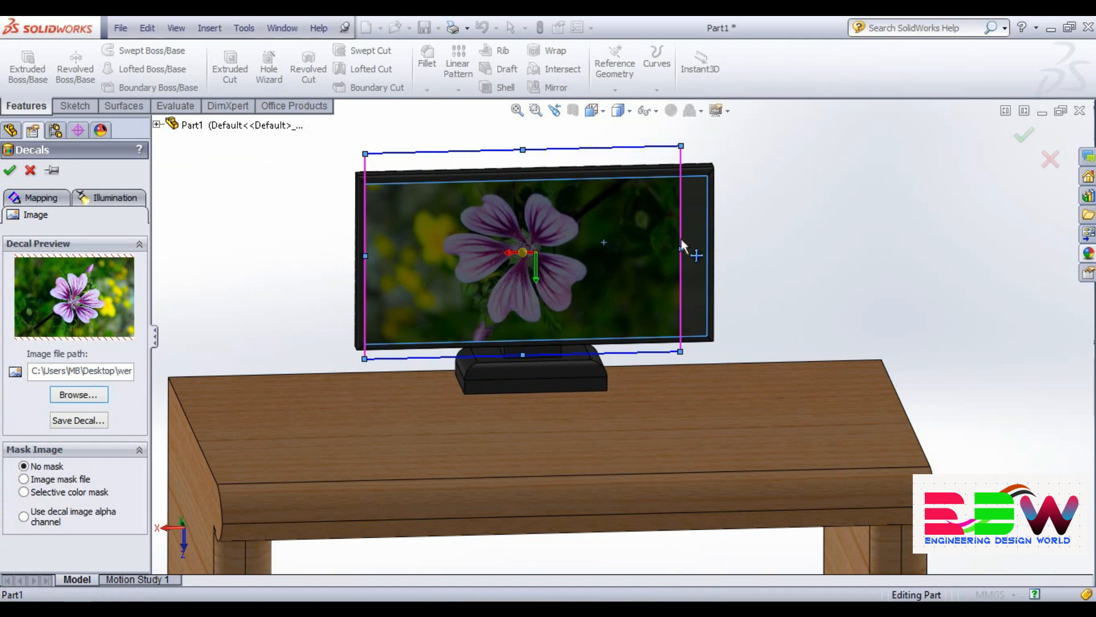
pyautogui.moveTo(680, 247); pyautogui.dragTo(707, 247)
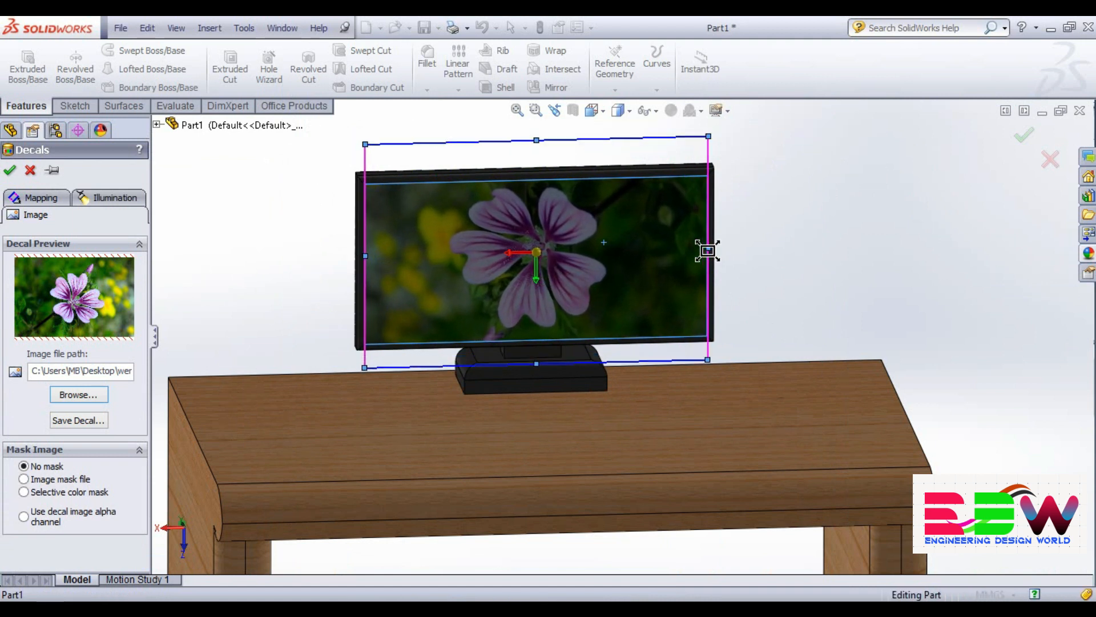
# - Fine-tune the flower decal's size and position to cover the whole screen face edge to edge, and accept the decal
pyautogui.moveTo(707, 357); pyautogui.dragTo(695, 318)
pyautogui.moveTo(619, 272); pyautogui.dragTo(619, 277)
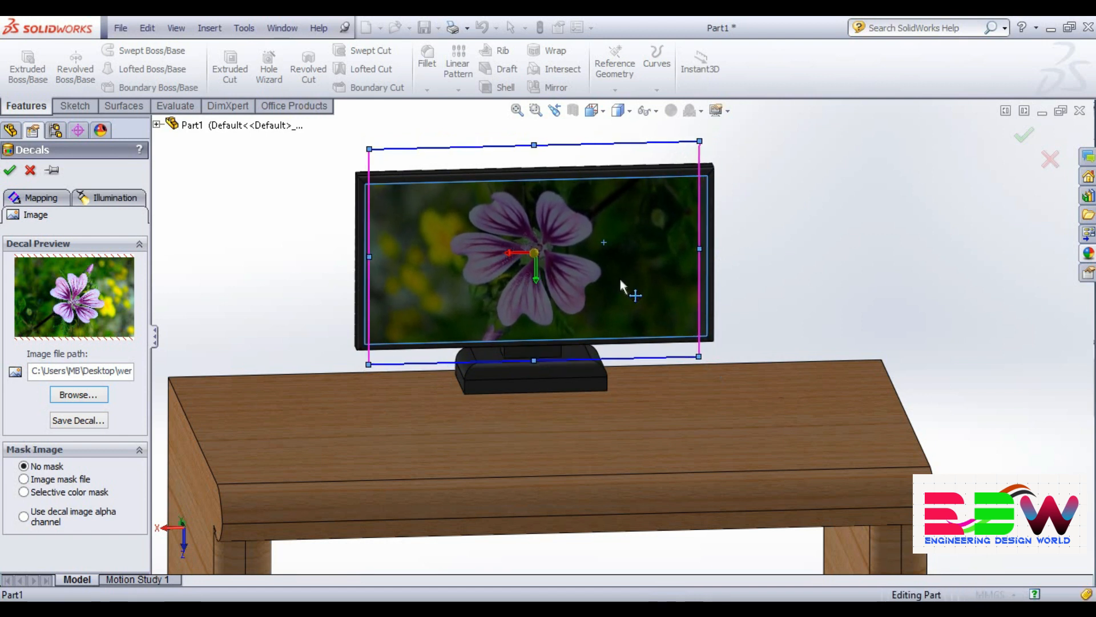
pyautogui.moveTo(700, 246); pyautogui.dragTo(714, 243)
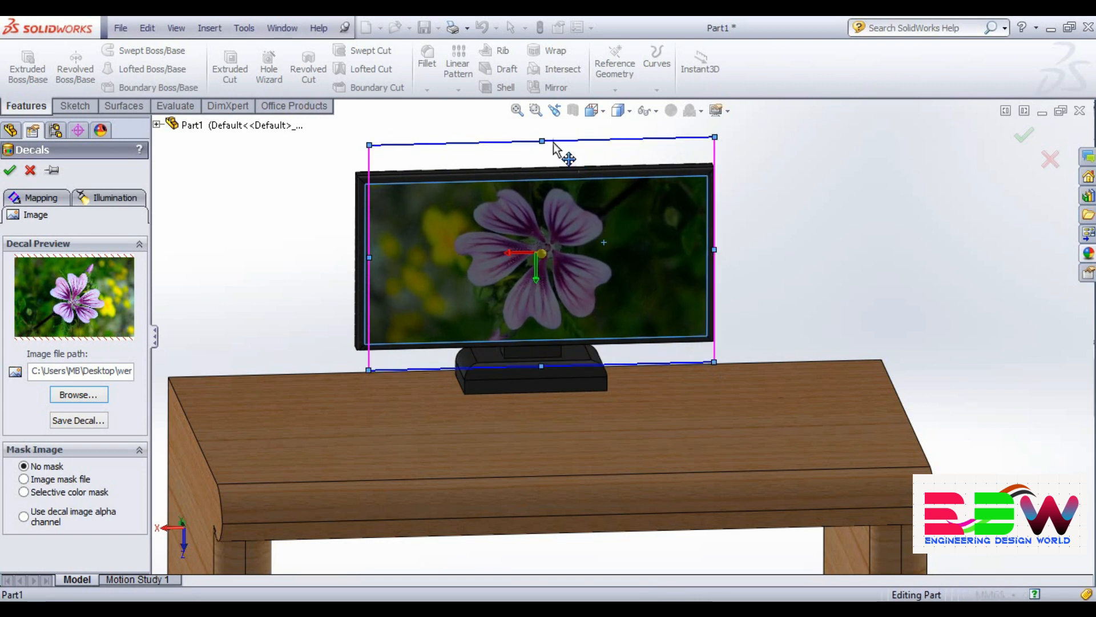
pyautogui.moveTo(541, 142); pyautogui.dragTo(547, 156)
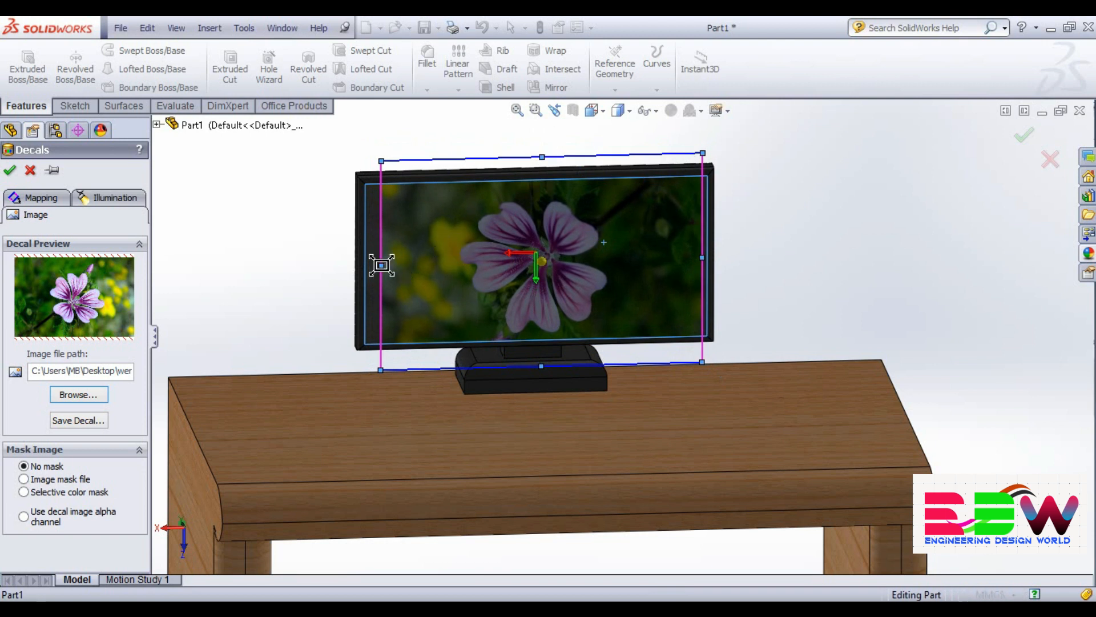
pyautogui.moveTo(382, 264); pyautogui.dragTo(366, 260)
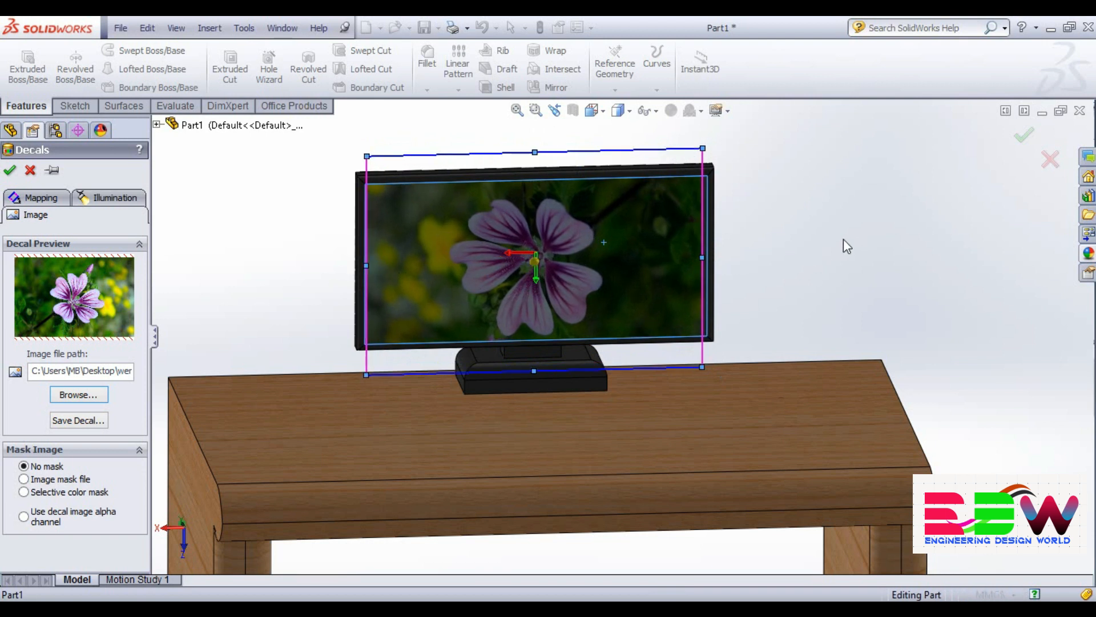
pyautogui.moveTo(702, 258); pyautogui.dragTo(709, 258)
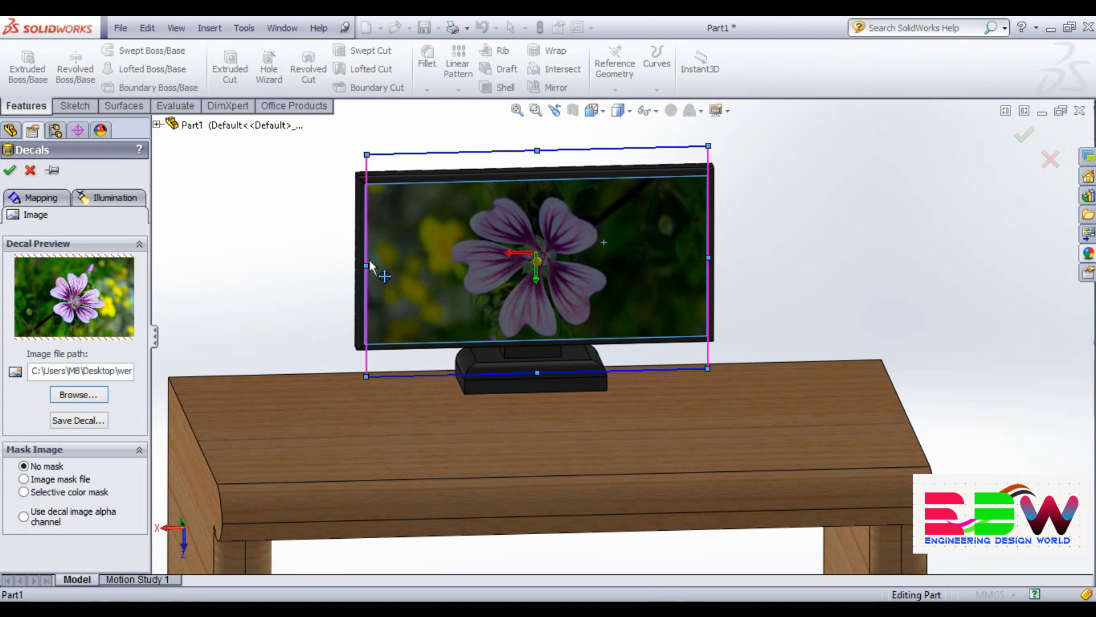
pyautogui.moveTo(364, 264); pyautogui.dragTo(364, 263)
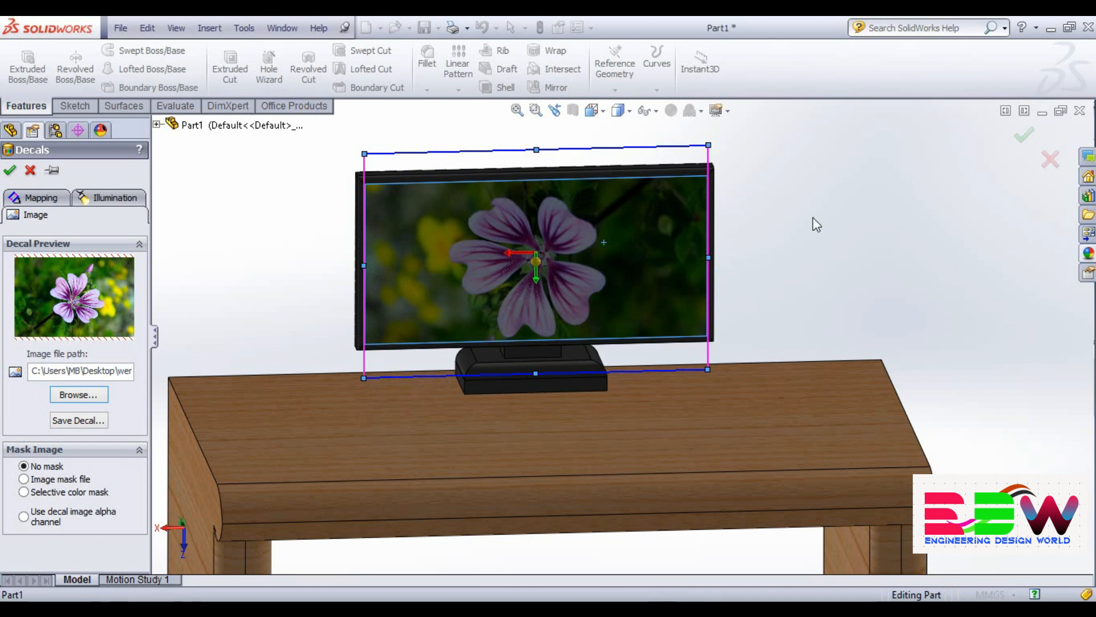
pyautogui.click(1025, 142)
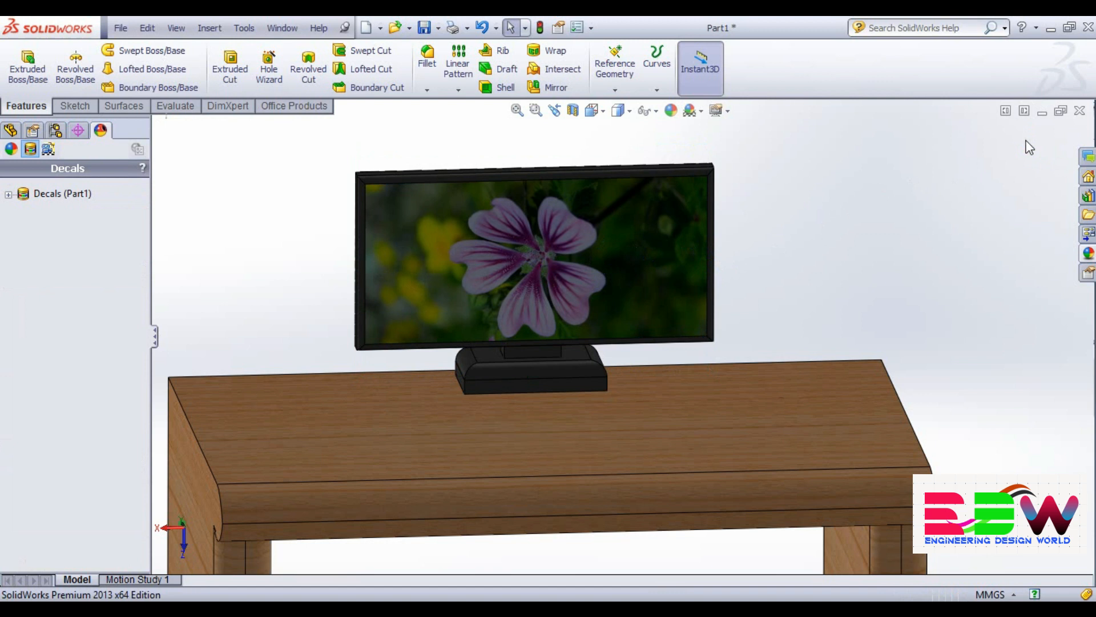
# - Examine the finished TV with its flower picture and the wooden table from the front and at an angle
pyautogui.press('f')
pyautogui.moveTo(923, 313); pyautogui.dragTo(849, 314, button='middle')
pyautogui.scroll(-3, 849, 313)
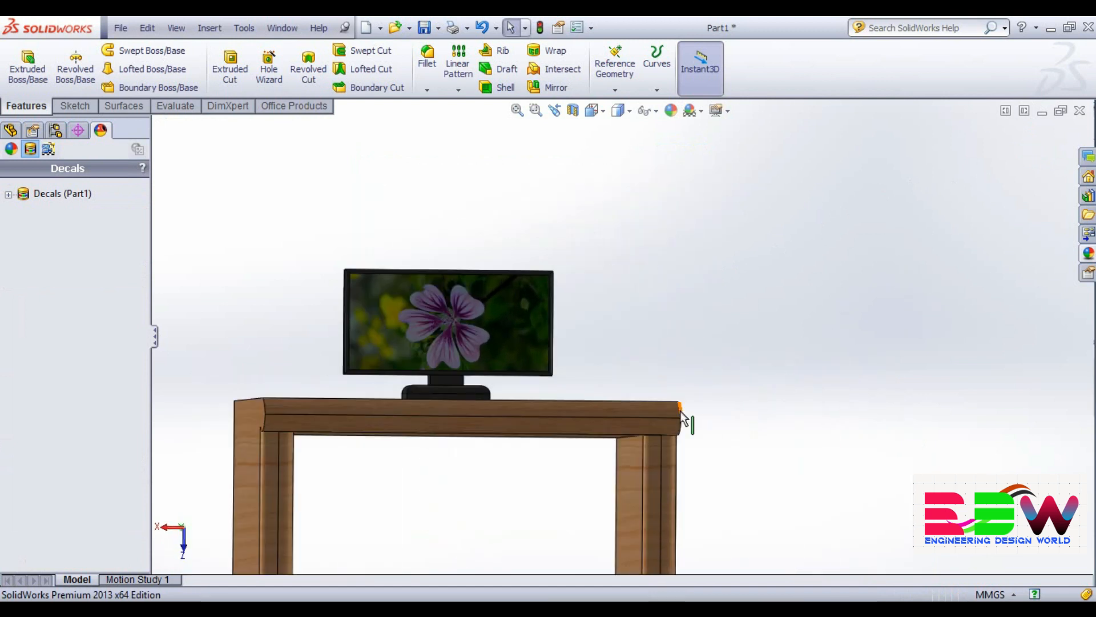
pyautogui.scroll(3, 820, 281)
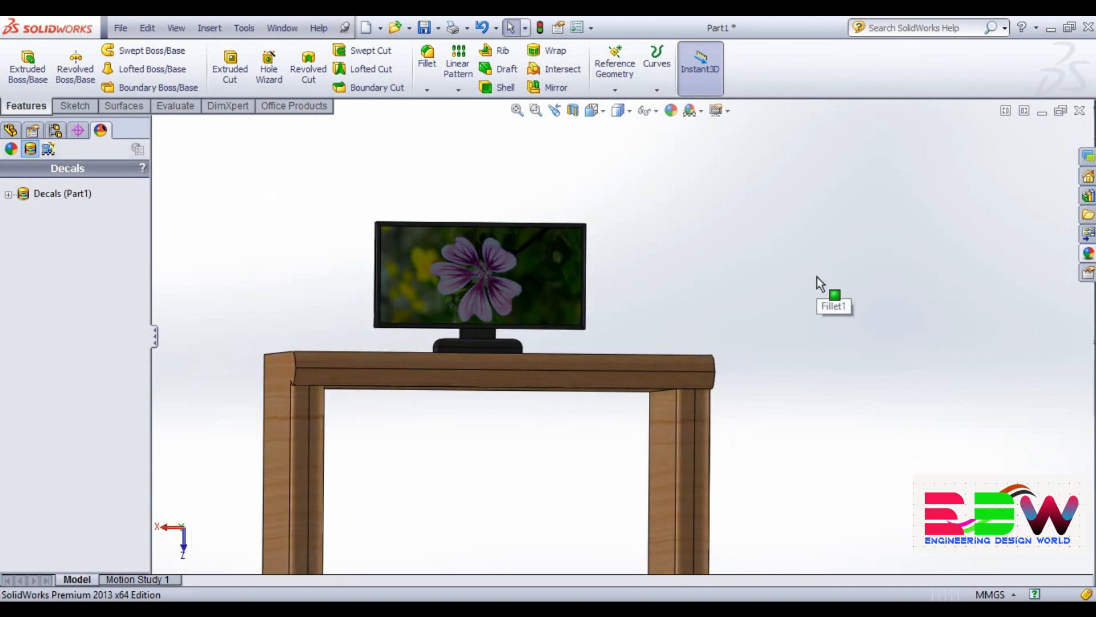
pyautogui.scroll(-2, 814, 364)
pyautogui.scroll(-2, 377, 445)
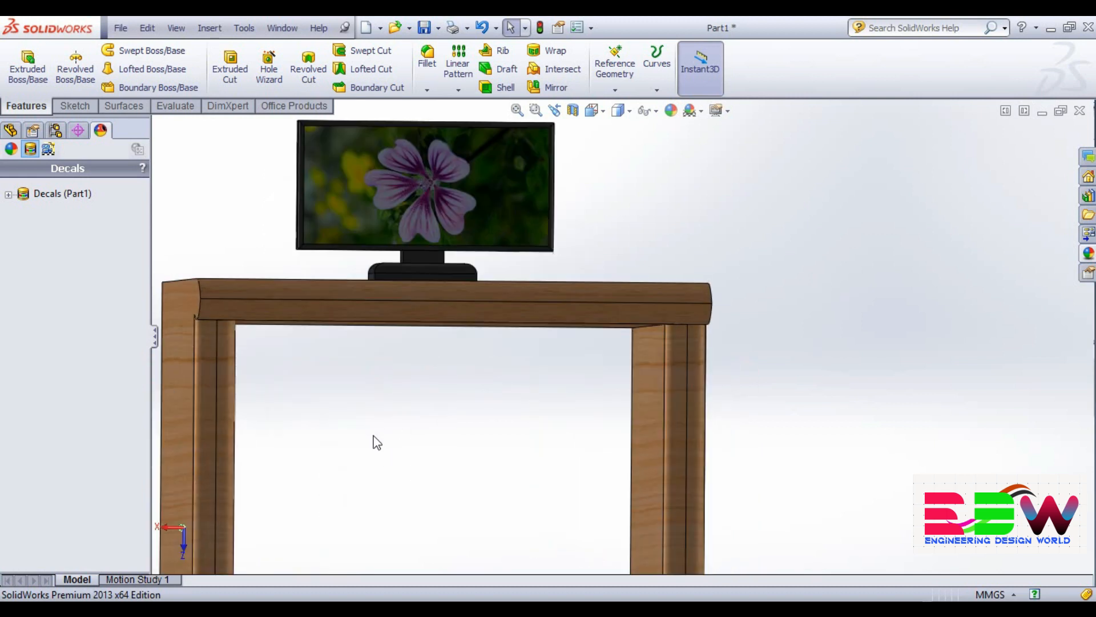
pyautogui.scroll(2, 377, 442)
pyautogui.scroll(1, 379, 440)
pyautogui.scroll(1, 297, 323)
pyautogui.moveTo(296, 323); pyautogui.dragTo(313, 350, button='middle')
pyautogui.scroll(-2, 313, 352)
pyautogui.scroll(-1, 927, 225)
pyautogui.moveTo(926, 225); pyautogui.dragTo(874, 265, button='middle')
pyautogui.scroll(2, 899, 251)
pyautogui.scroll(-1, 827, 274)
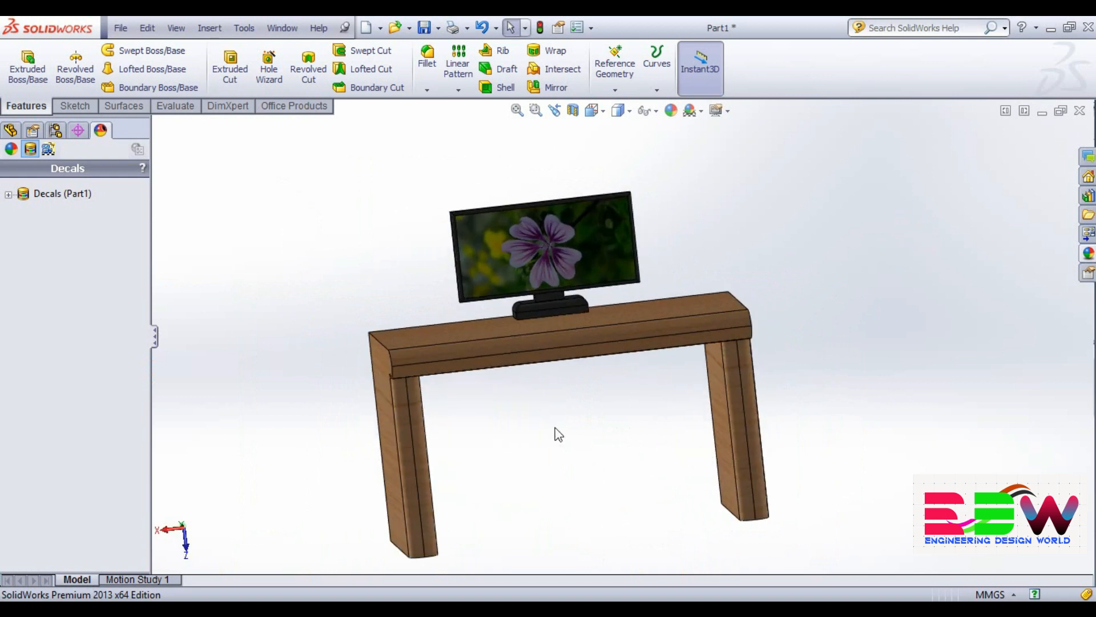
pyautogui.scroll(-2, 550, 435)
pyautogui.scroll(3, 885, 288)
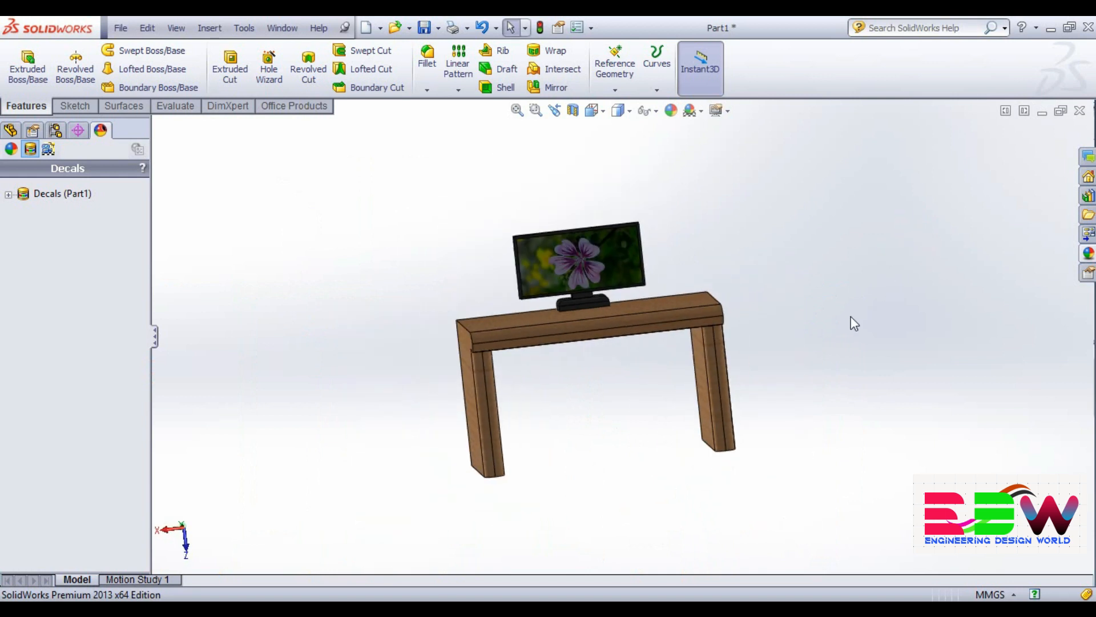
pyautogui.scroll(-3, 780, 338)
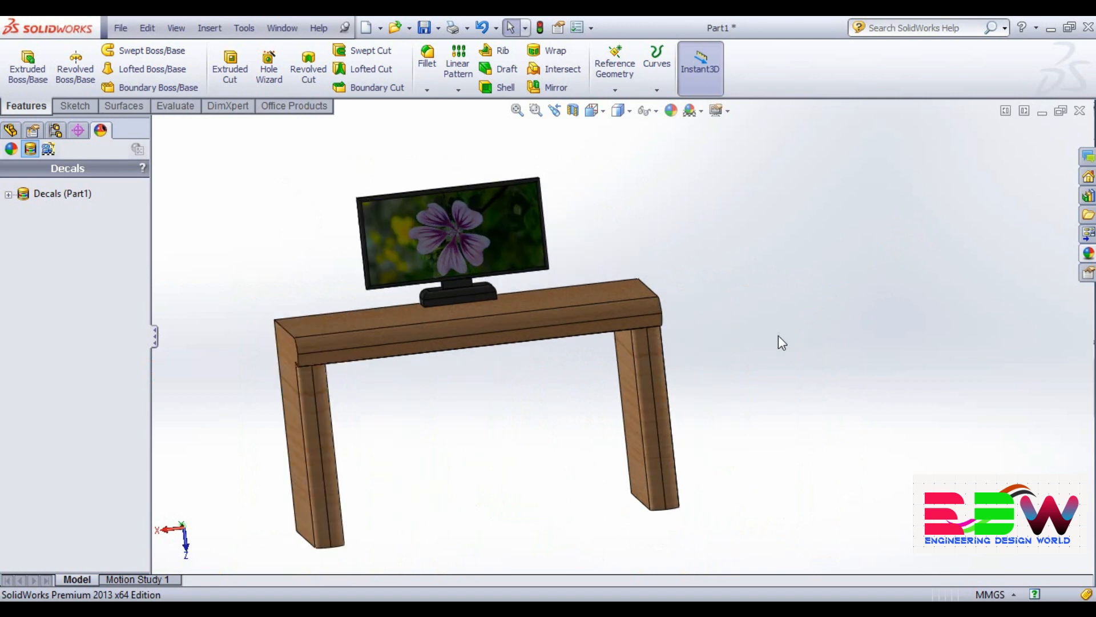
pyautogui.scroll(-1, 859, 311)
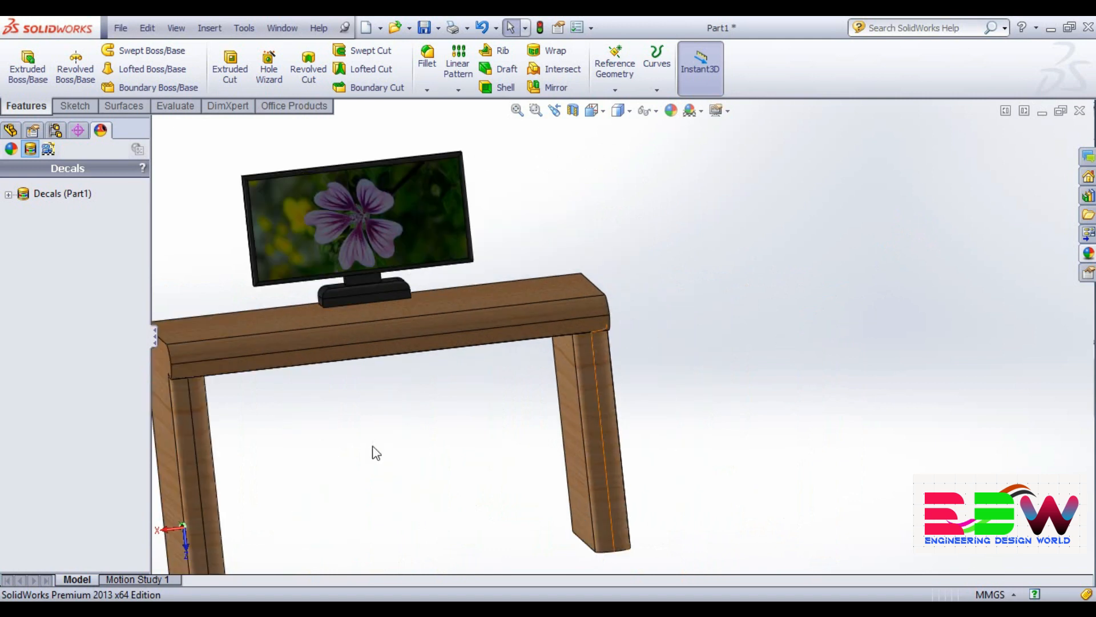
pyautogui.scroll(2, 371, 442)
pyautogui.scroll(-1, 712, 313)
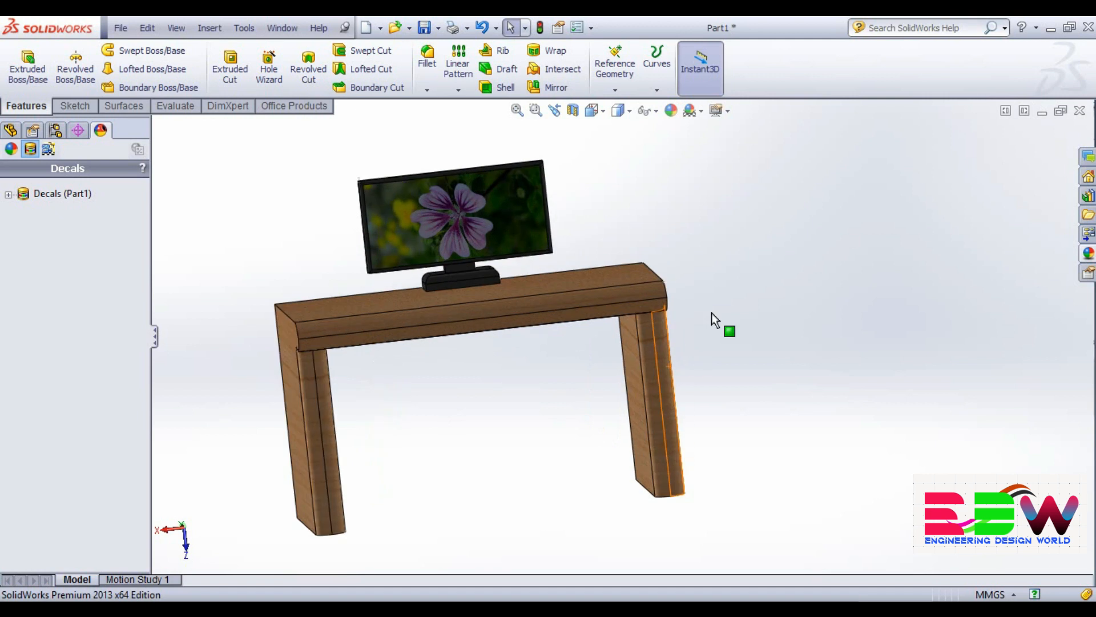
# - Inspect the complete TV and table model from both sides, from close up on the tabletop edge to the whole assembly
pyautogui.scroll(-1, 770, 290)
pyautogui.moveTo(777, 290)
pyautogui.mouseDown(button='middle')
pyautogui.moveTo(783, 317)
pyautogui.moveTo(776, 287)
pyautogui.mouseUp(button='middle')
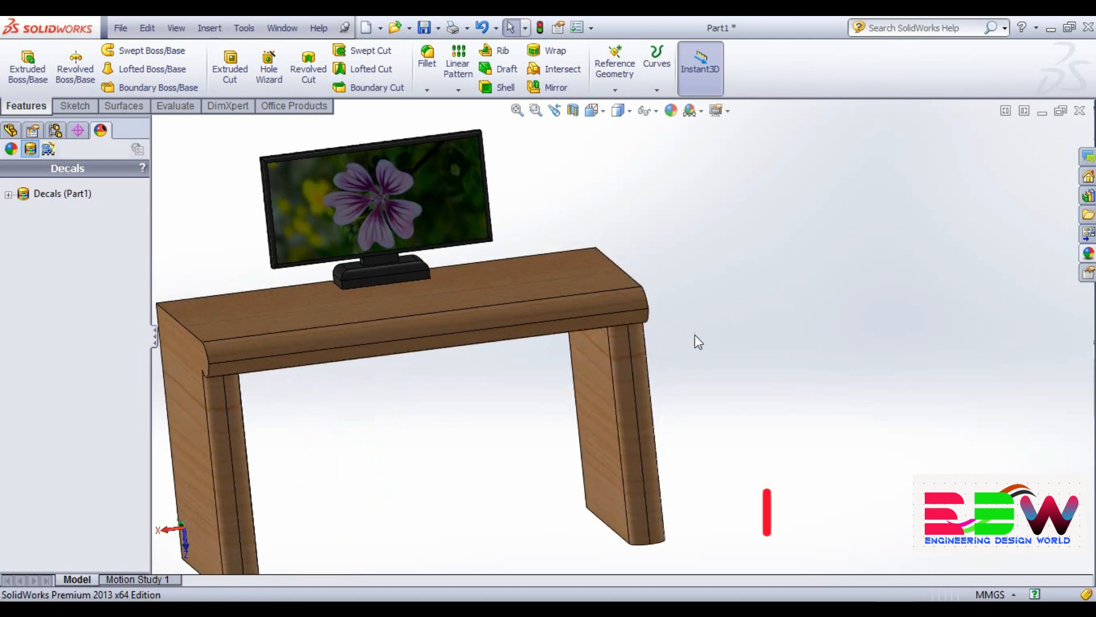
pyautogui.scroll(2, 367, 410)
pyautogui.moveTo(289, 247); pyautogui.dragTo(274, 221, button='middle')
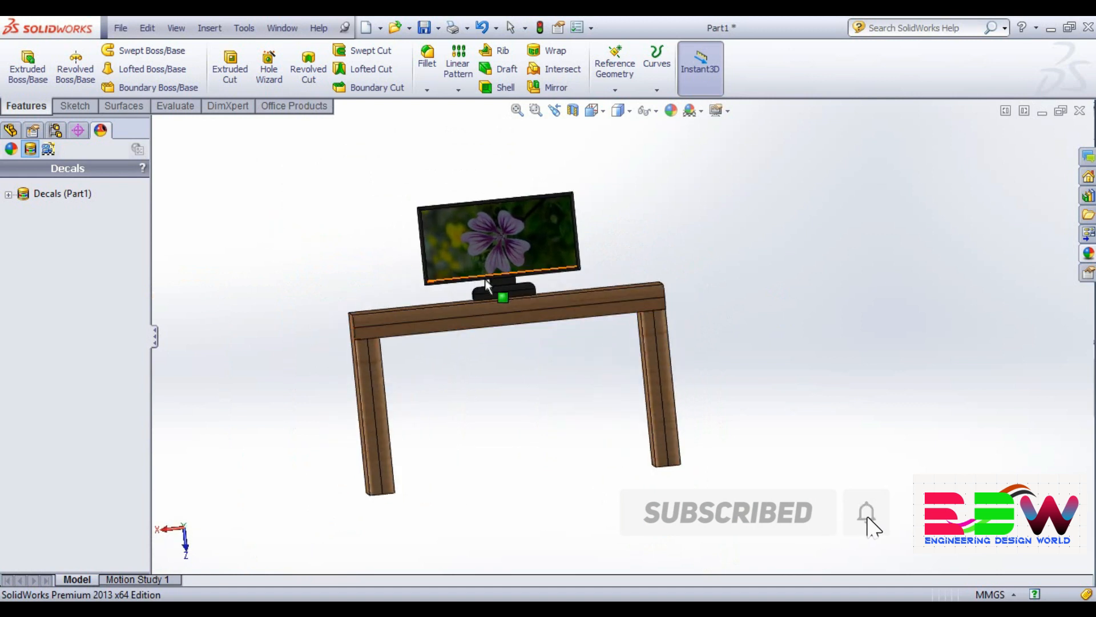
pyautogui.scroll(-3, 486, 331)
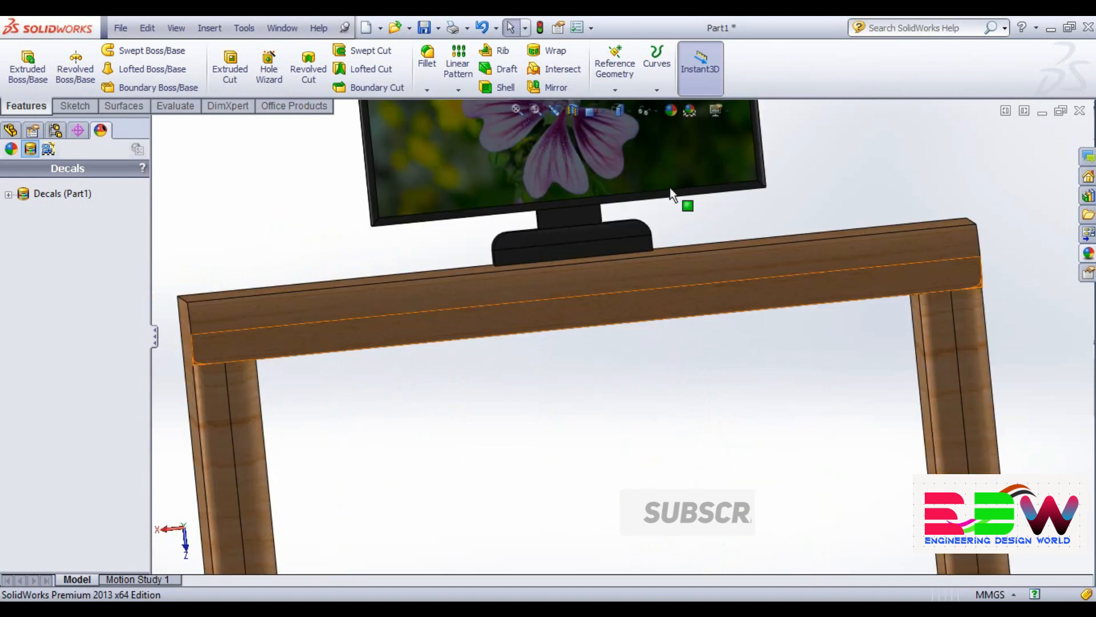
pyautogui.scroll(3, 697, 350)
pyautogui.moveTo(697, 350); pyautogui.dragTo(804, 432, button='middle')
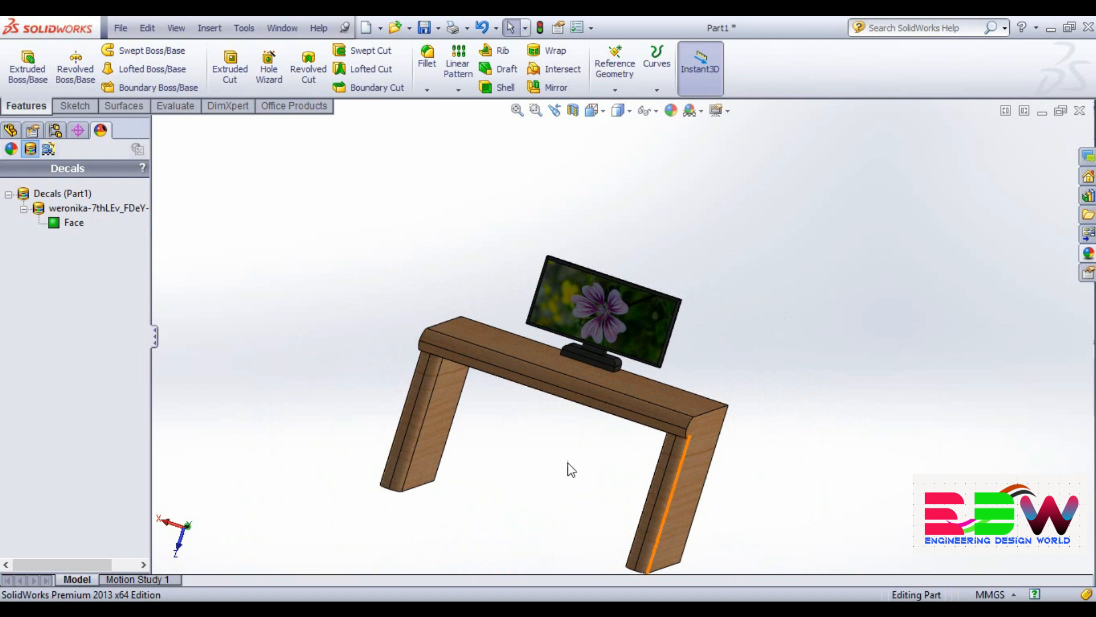
pyautogui.scroll(-2, 569, 465)
pyautogui.moveTo(966, 325); pyautogui.dragTo(638, 432, button='middle')
pyautogui.scroll(2, 954, 368)
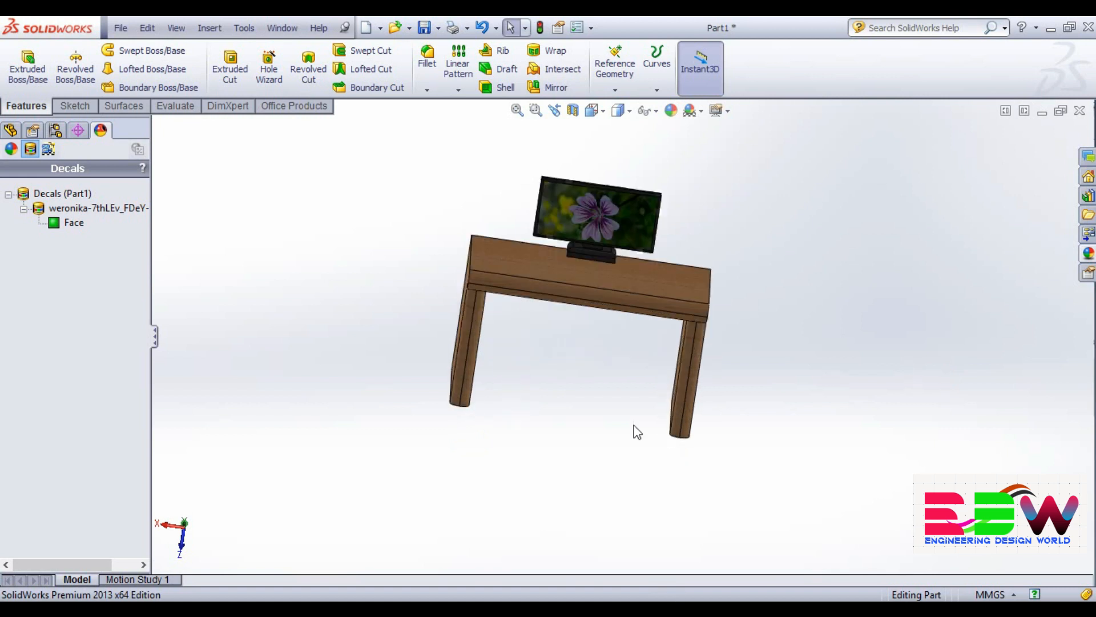
pyautogui.scroll(-2, 443, 225)
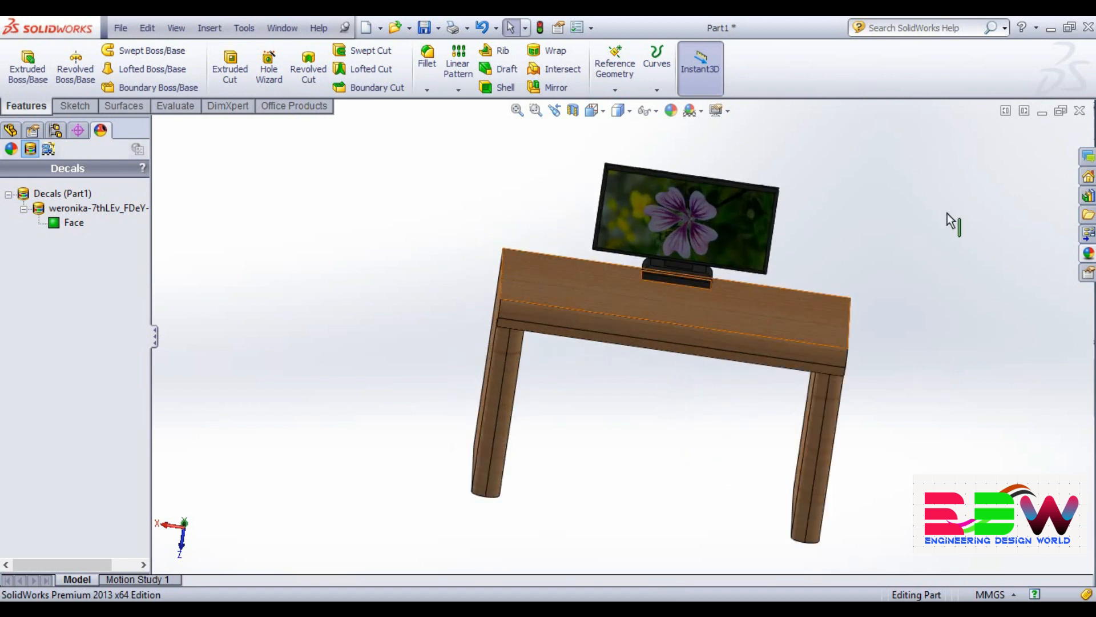
# - Review the model upright from slightly above the front, with a closer look at the flower picture on the TV screen
pyautogui.scroll(-1, 947, 254)
pyautogui.moveTo(947, 252); pyautogui.dragTo(947, 299, button='middle')
pyautogui.scroll(-1, 547, 431)
pyautogui.moveTo(786, 378); pyautogui.dragTo(755, 357, button='middle')
pyautogui.moveTo(866, 326); pyautogui.dragTo(873, 297, button='middle')
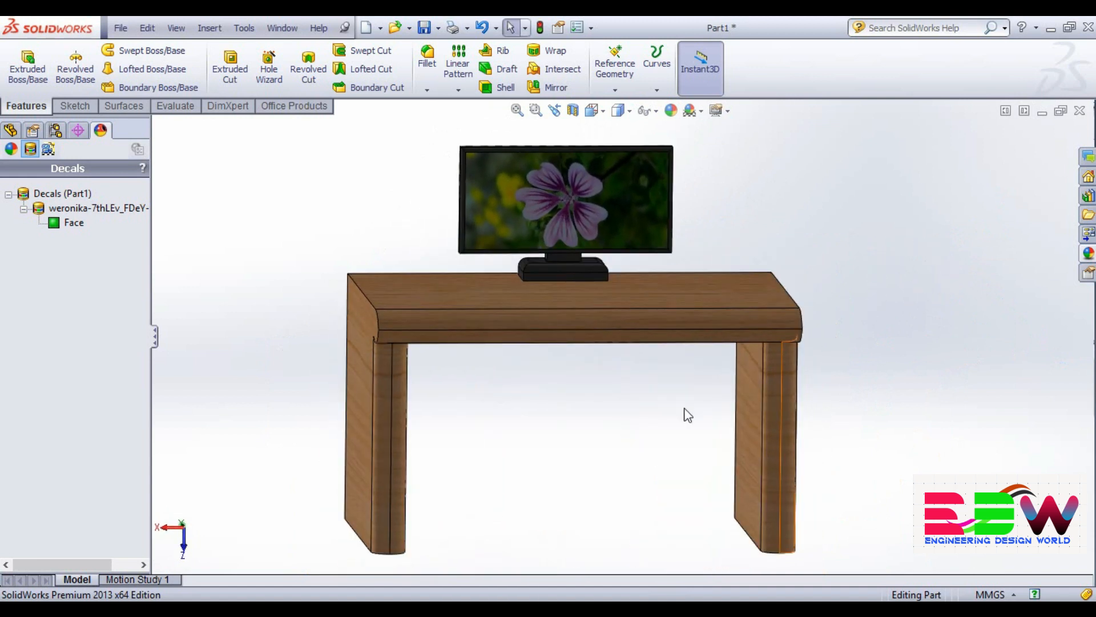
pyautogui.scroll(-1, 426, 164)
pyautogui.scroll(1, 426, 163)
pyautogui.scroll(-1, 428, 170)
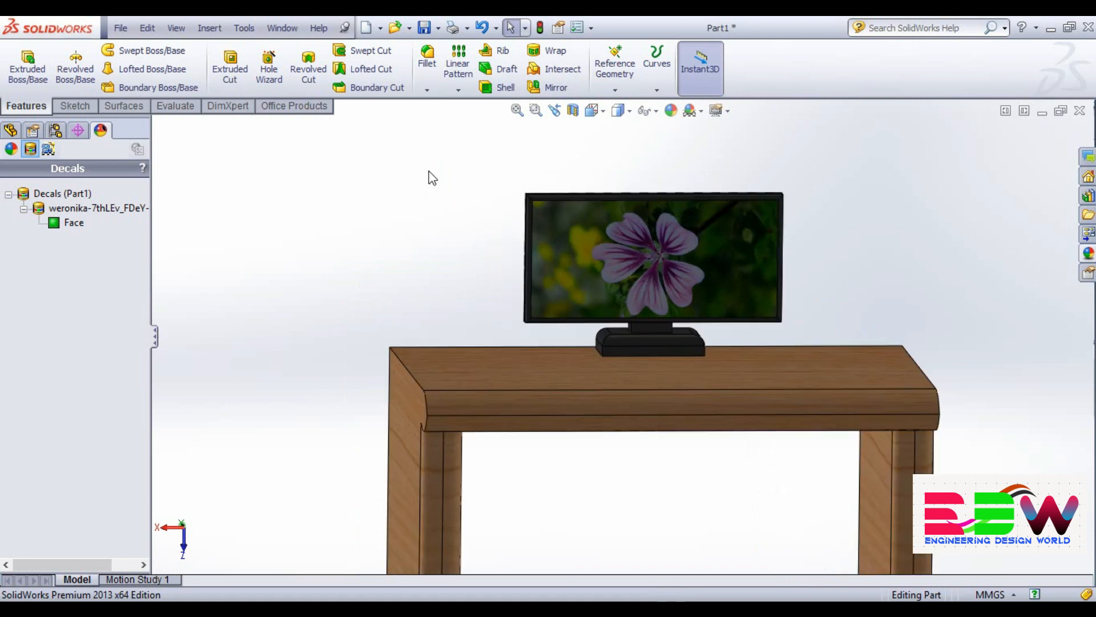
pyautogui.scroll(-1, 597, 436)
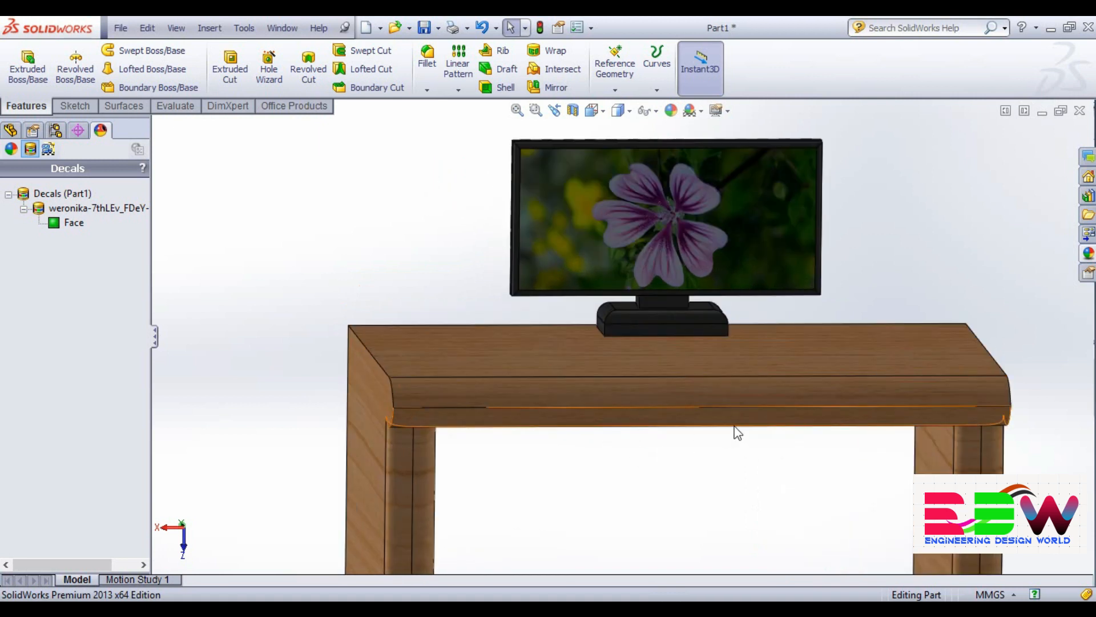
pyautogui.scroll(1, 735, 426)
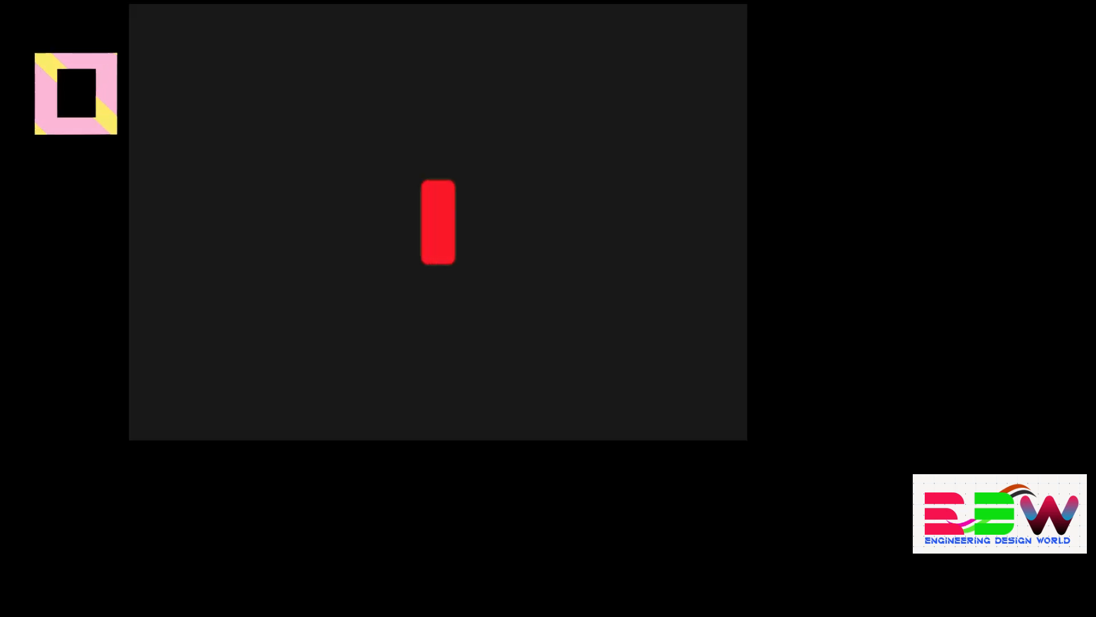